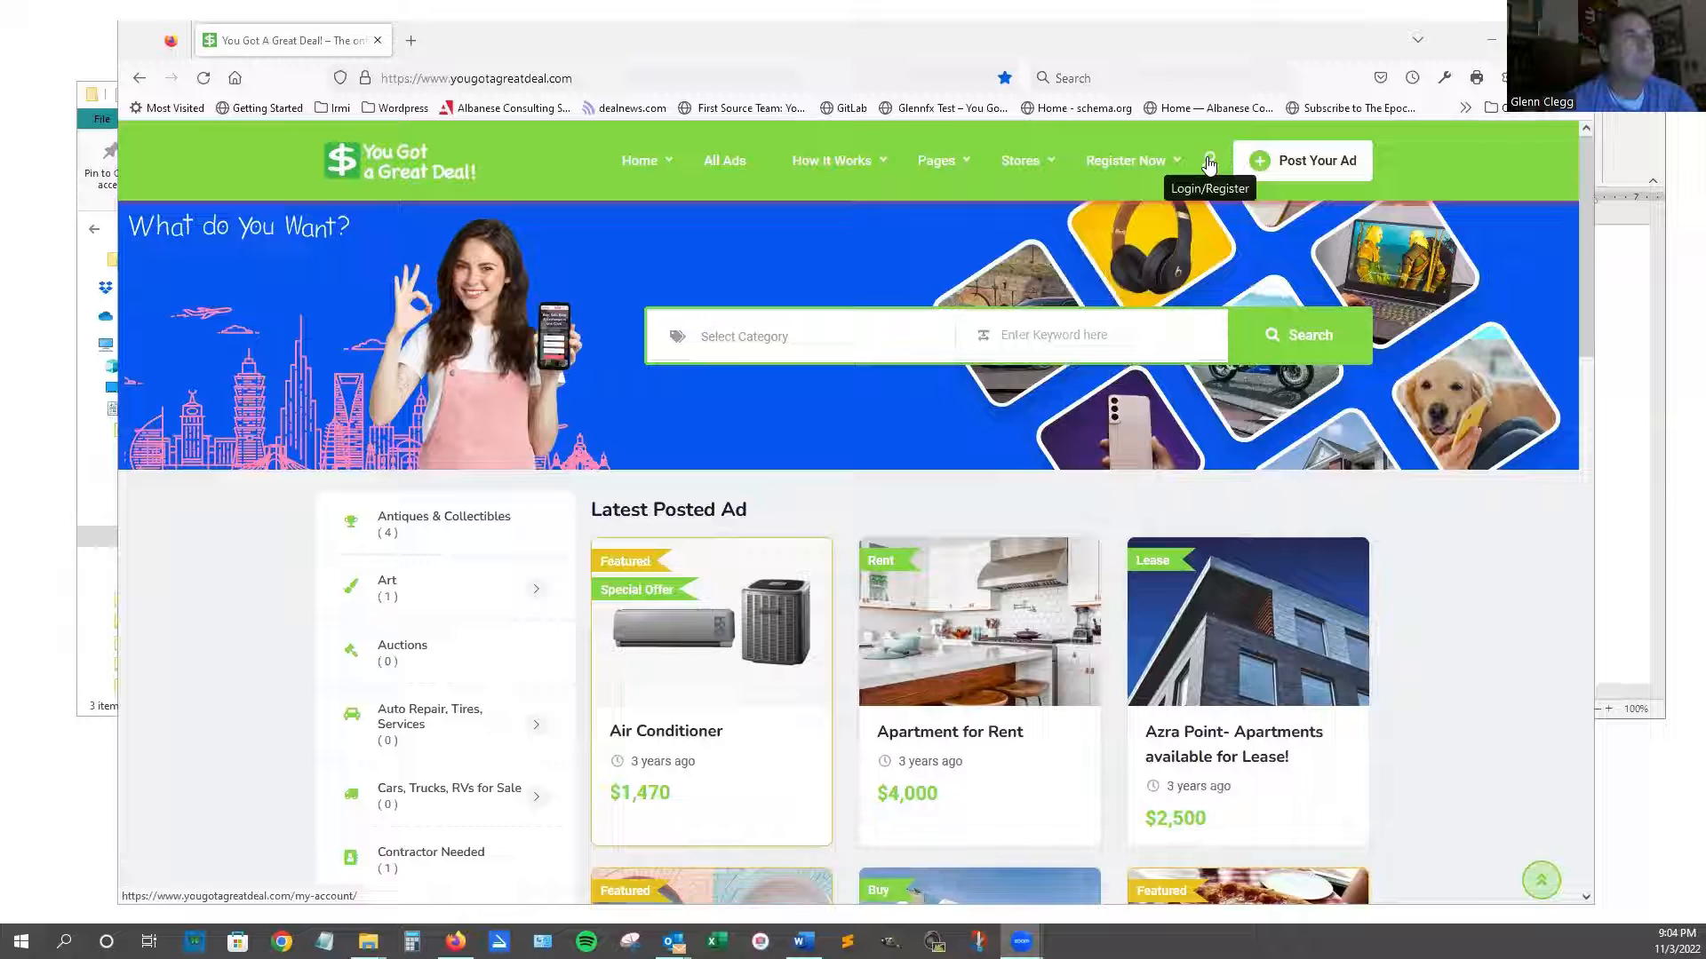
Open the Login/Register page from the user icon in the top navigation bar.
click(1210, 163)
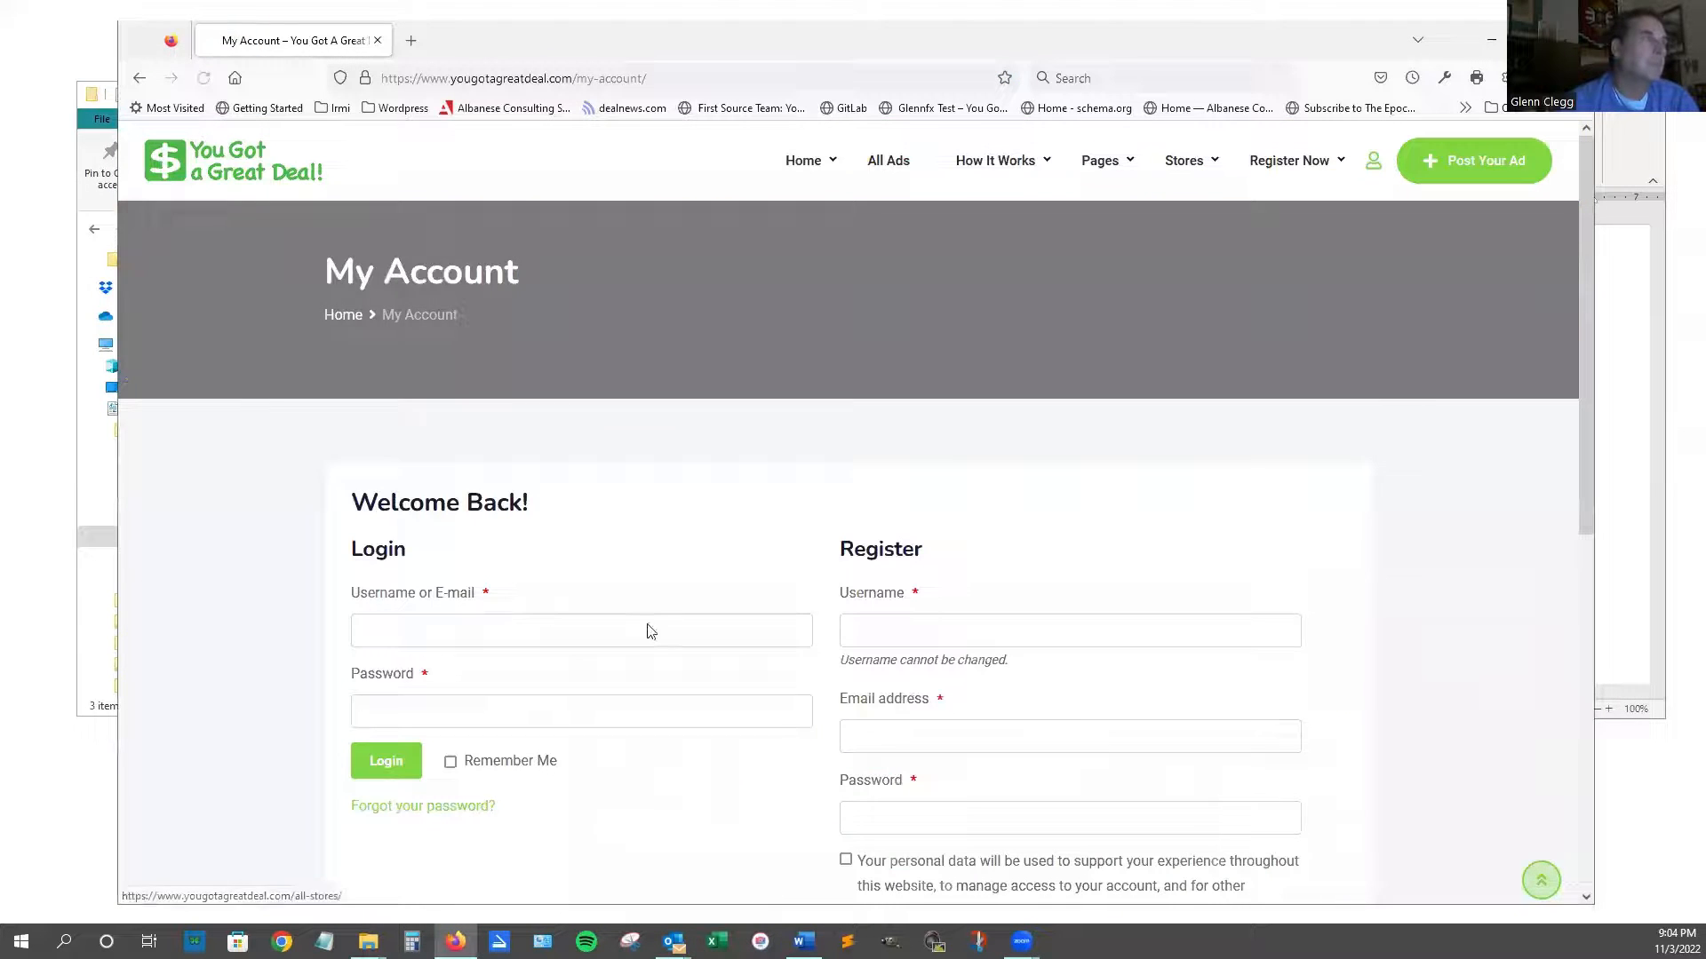
Enter a username, an e-mail address and a password in the Register form.
scroll(1068, 643, down, 2)
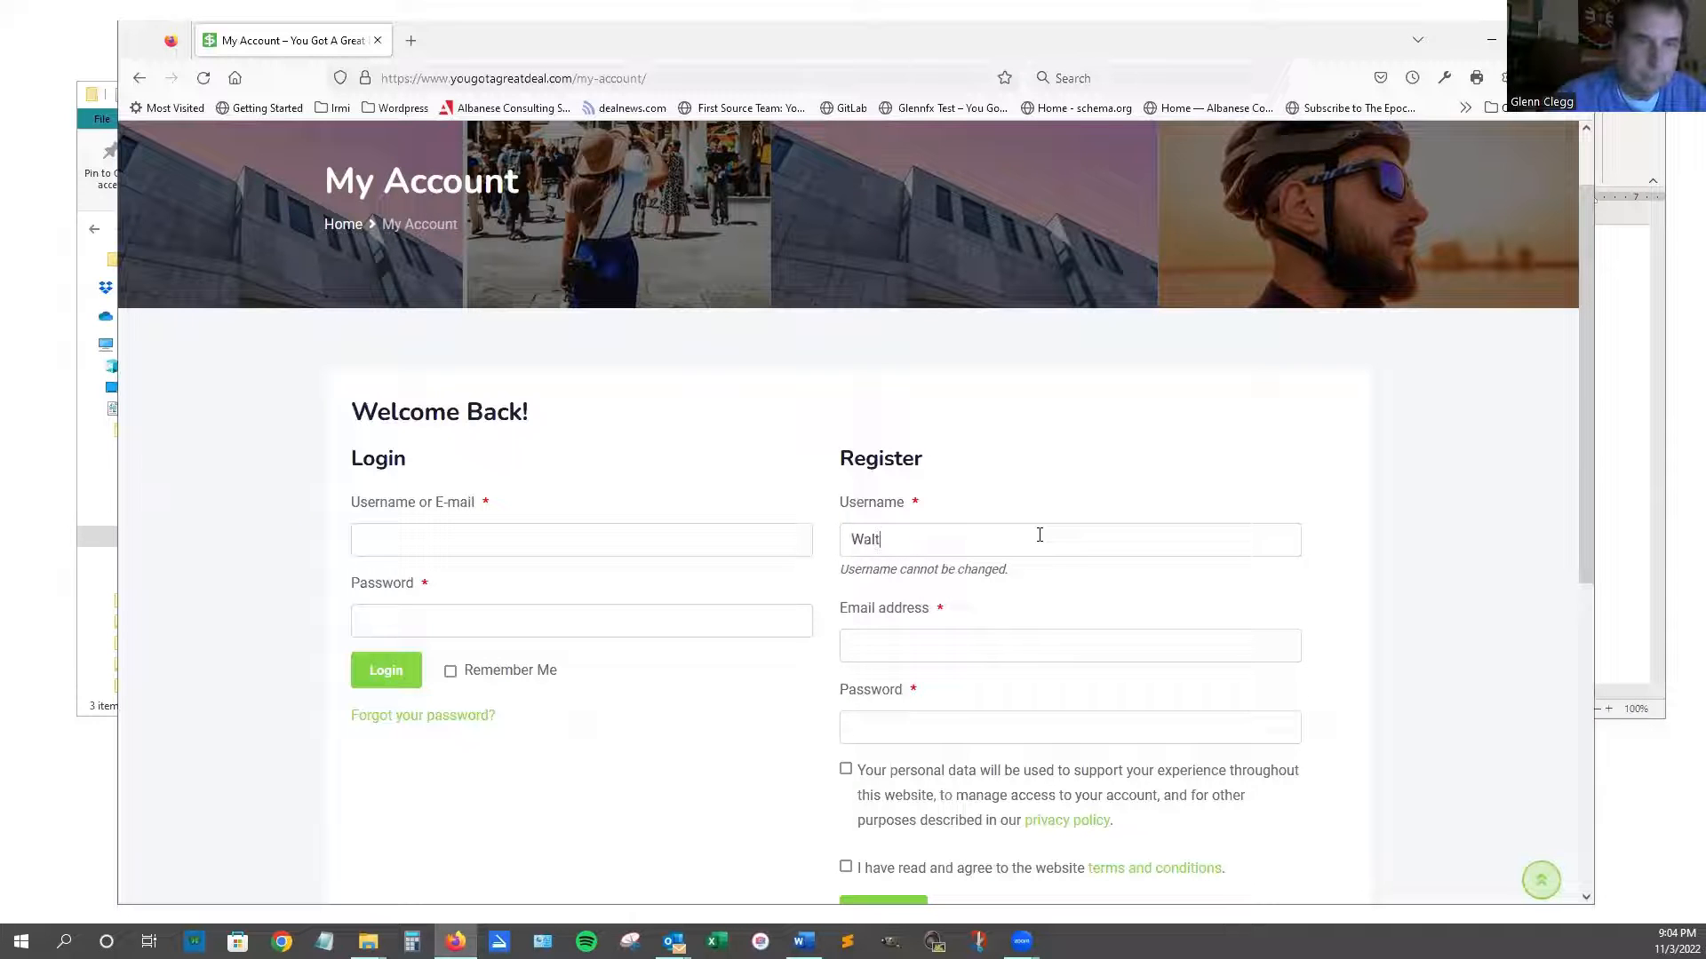
click(952, 638)
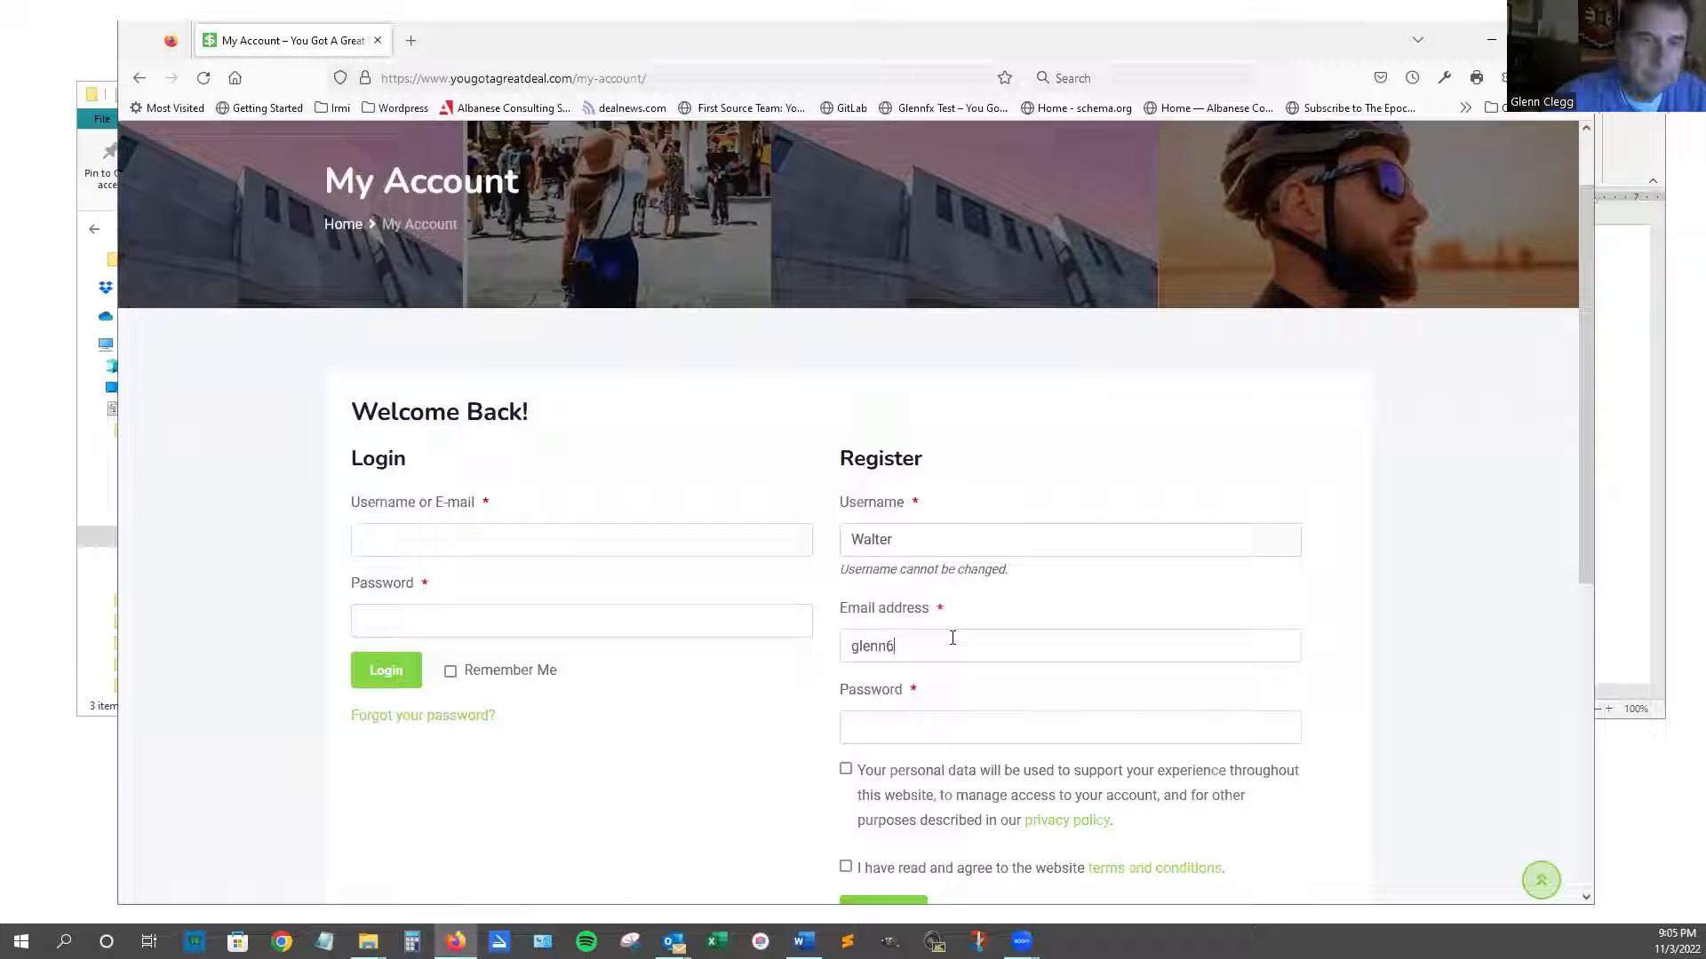
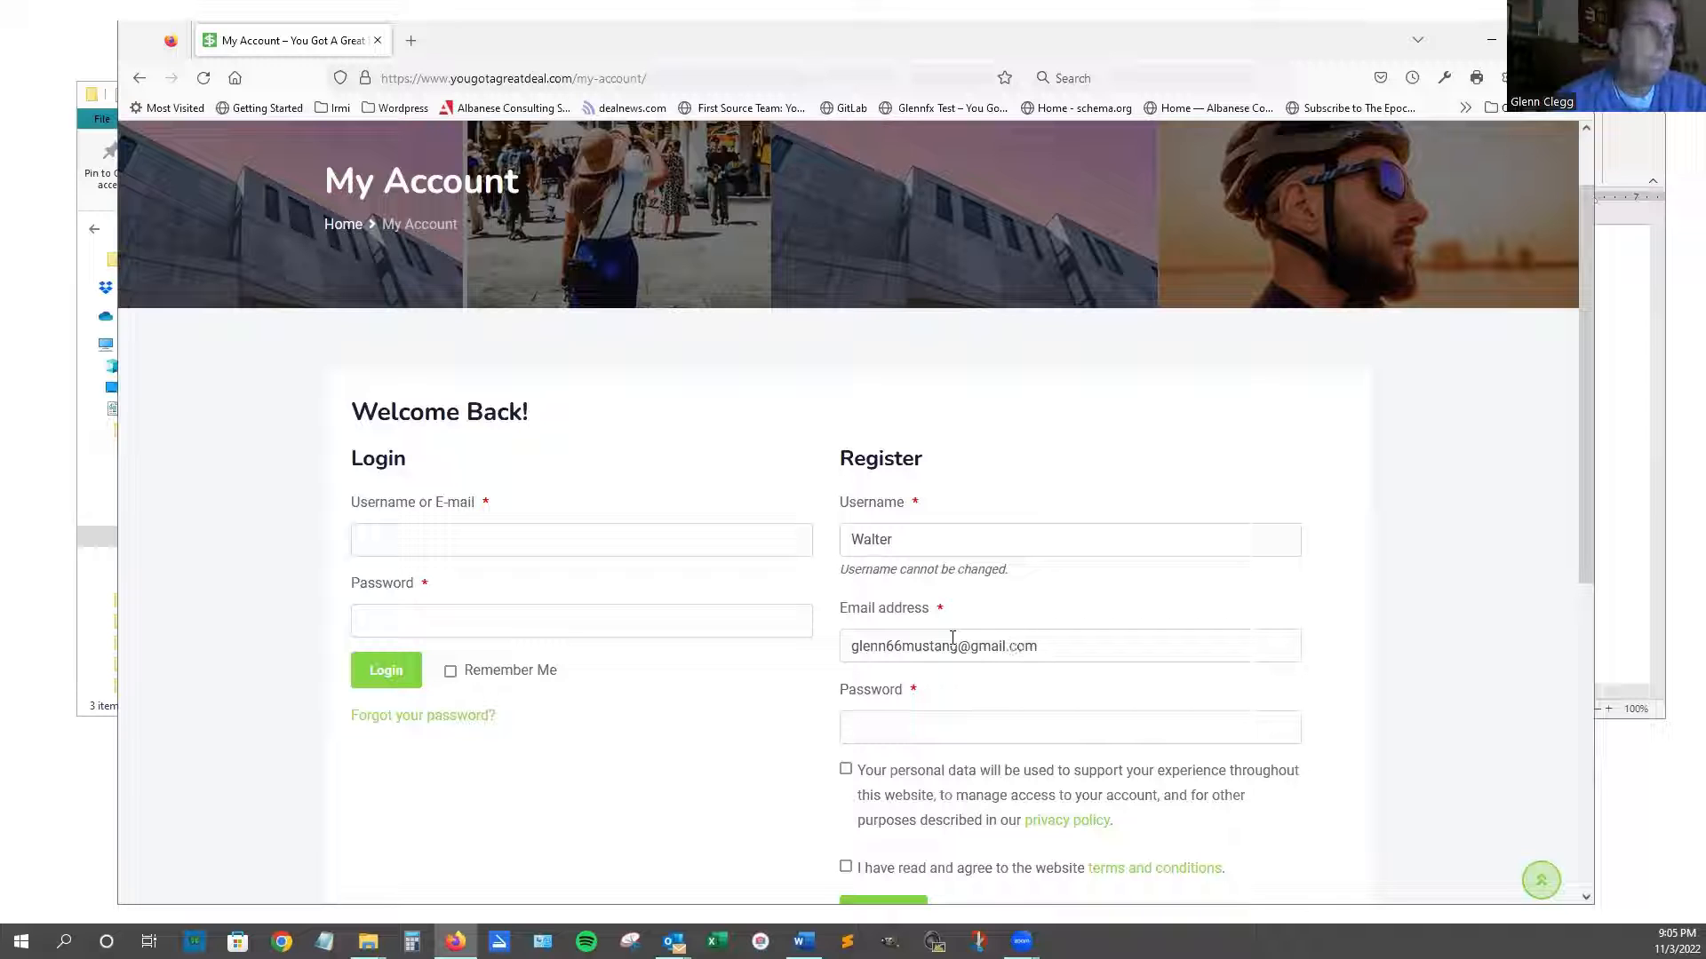
click(1091, 720)
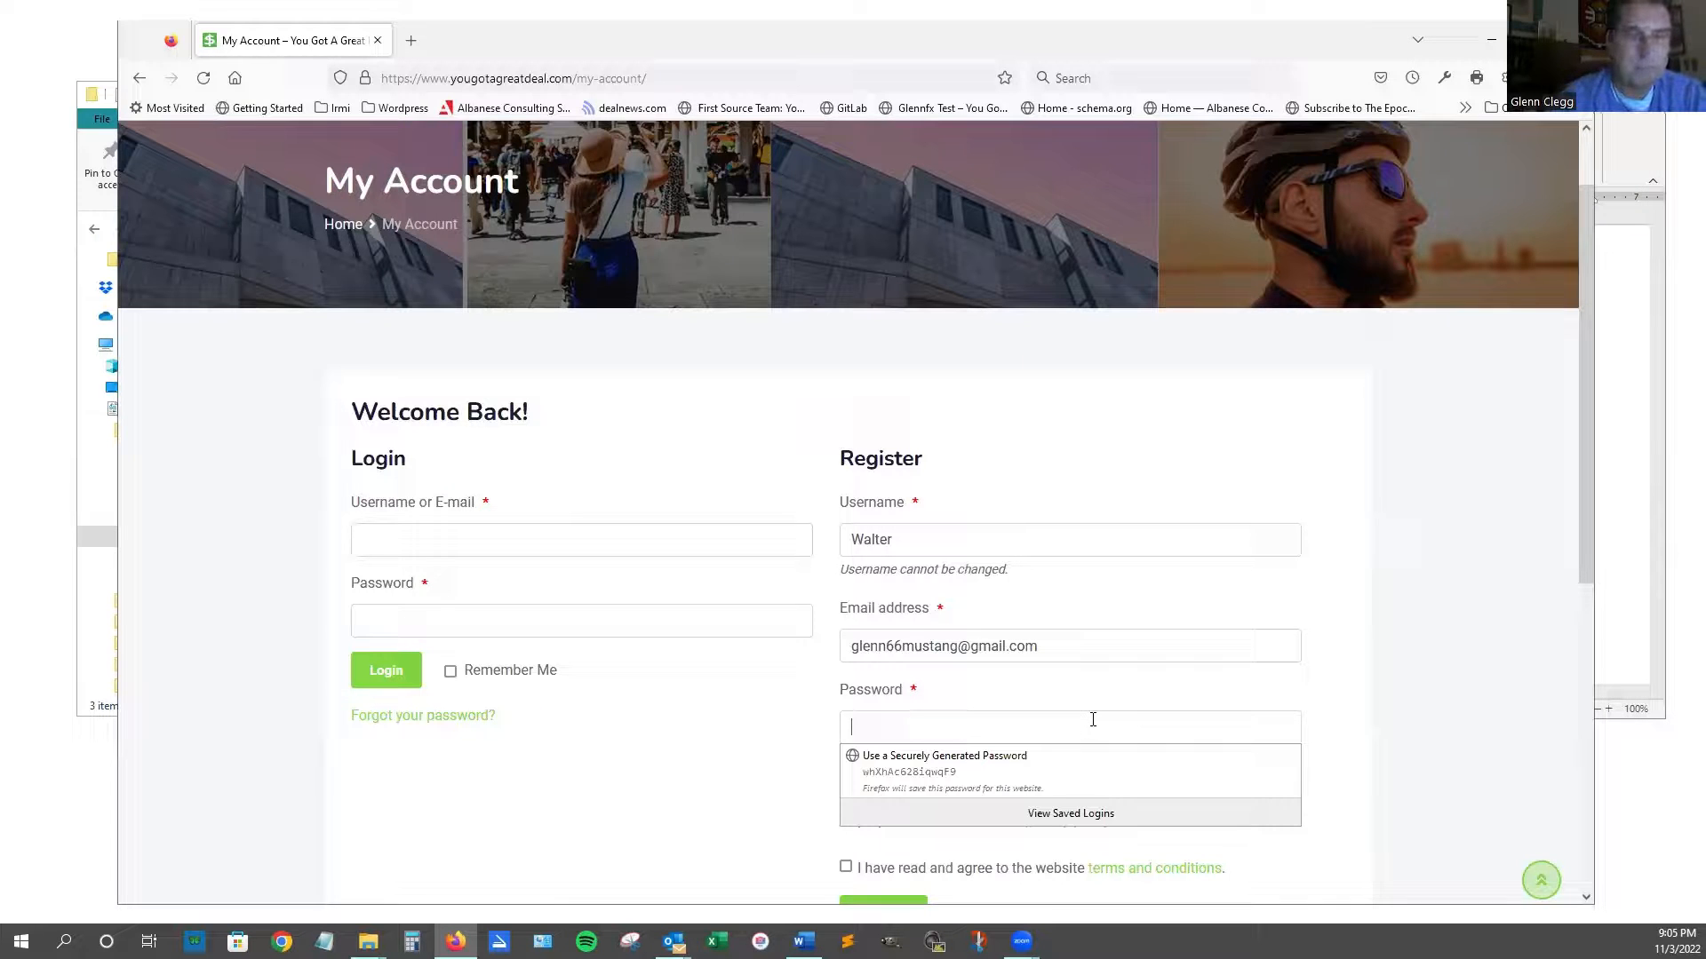
text(p••••••)
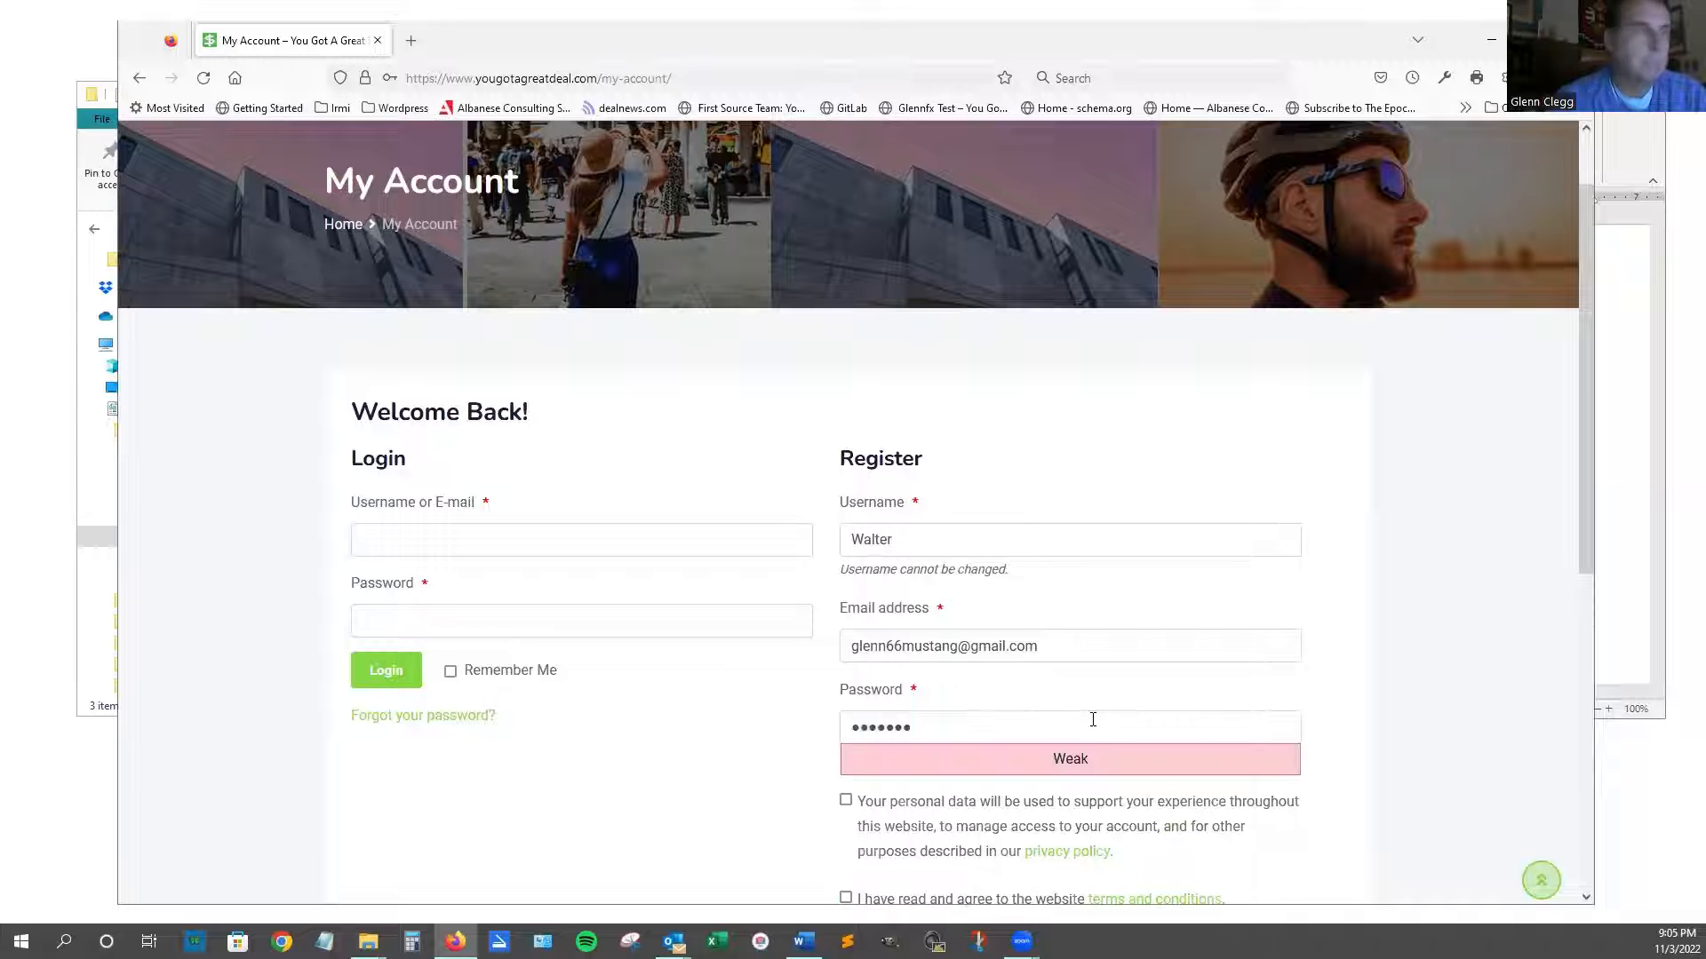
Tick the privacy-policy and terms-and-conditions boxes, then open the privacy policy.
scroll(1060, 728, down, 1)
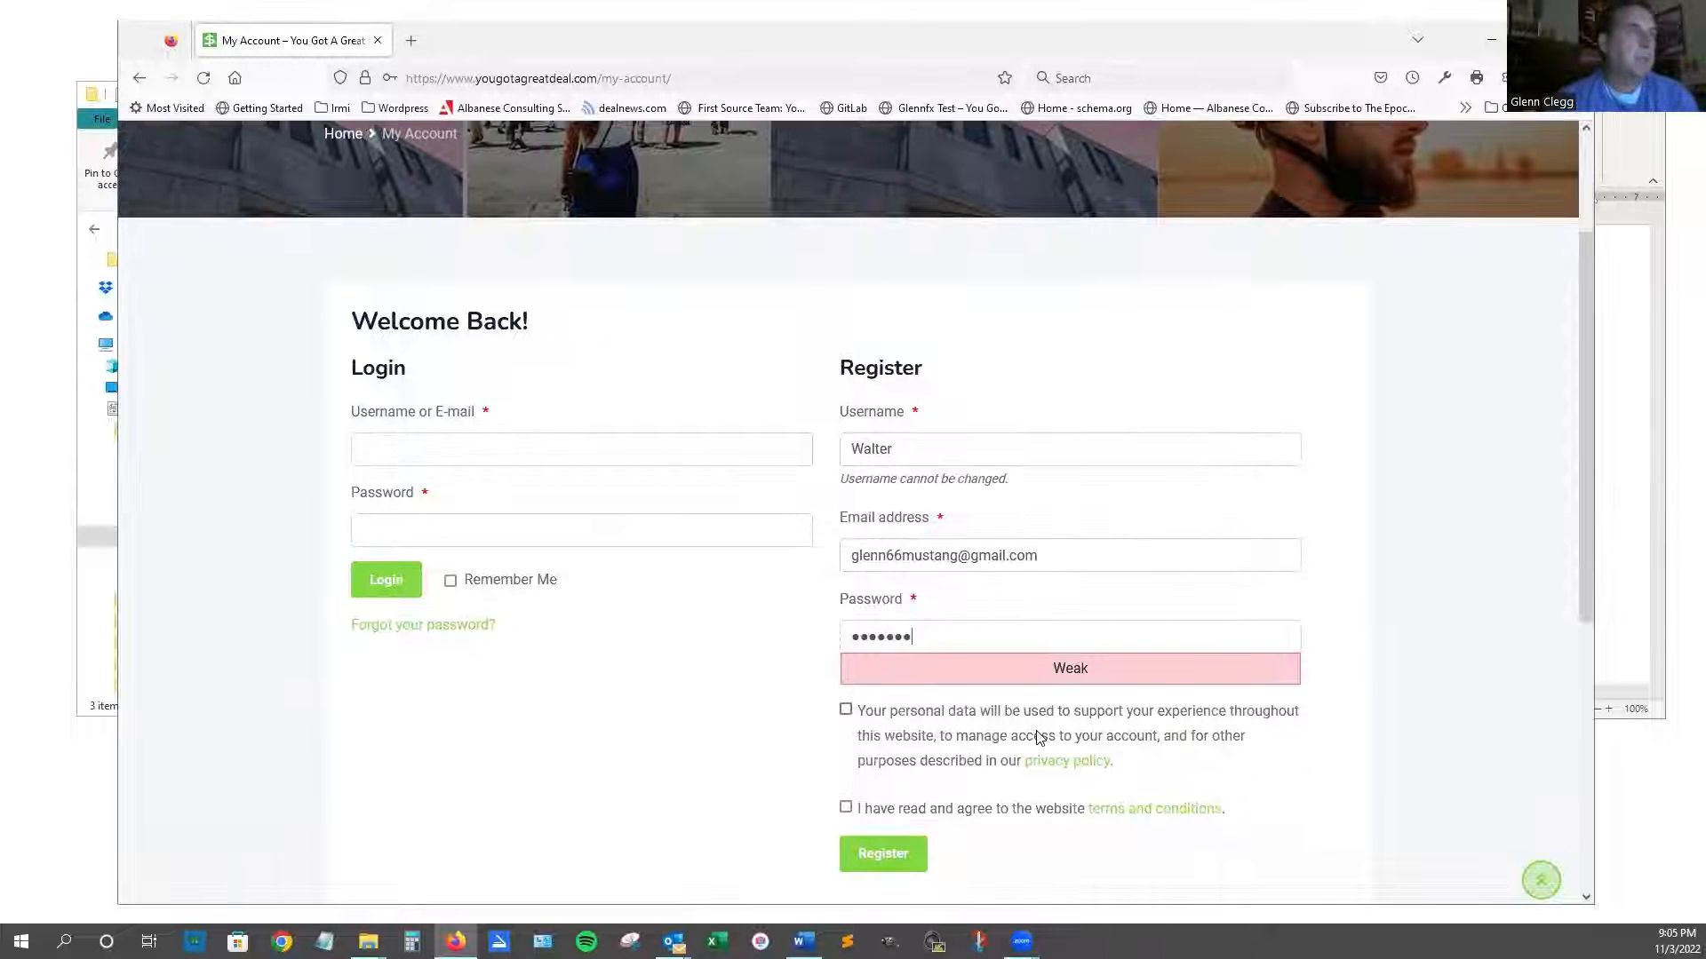
click(845, 709)
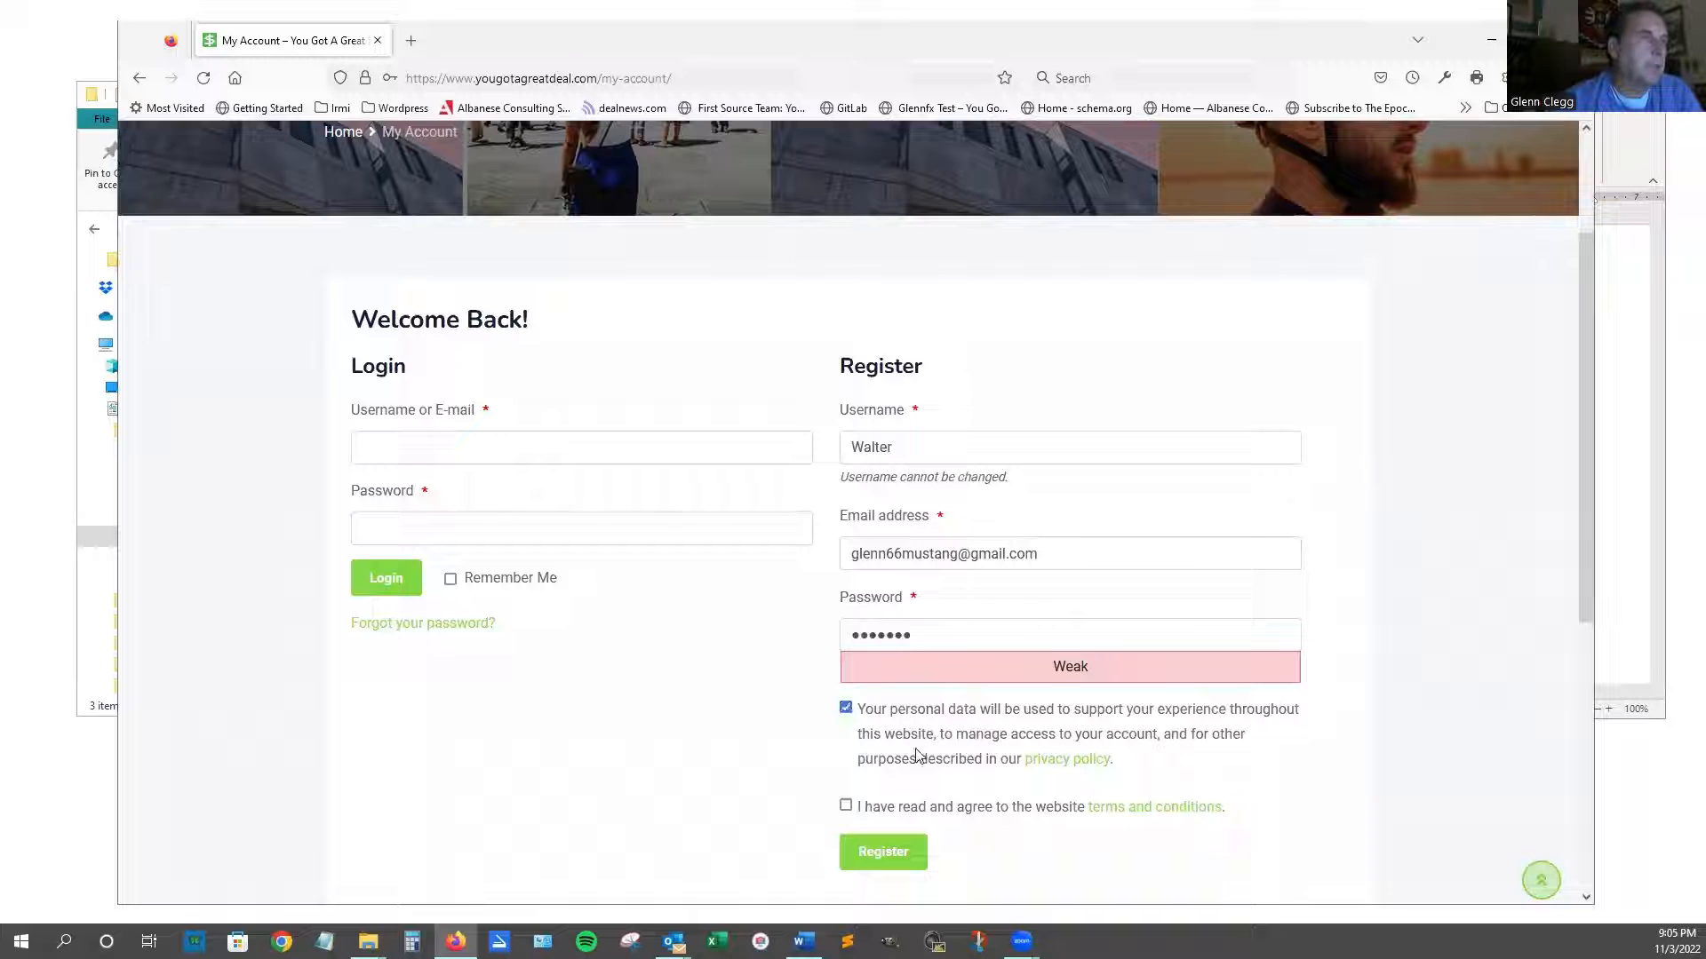
click(846, 806)
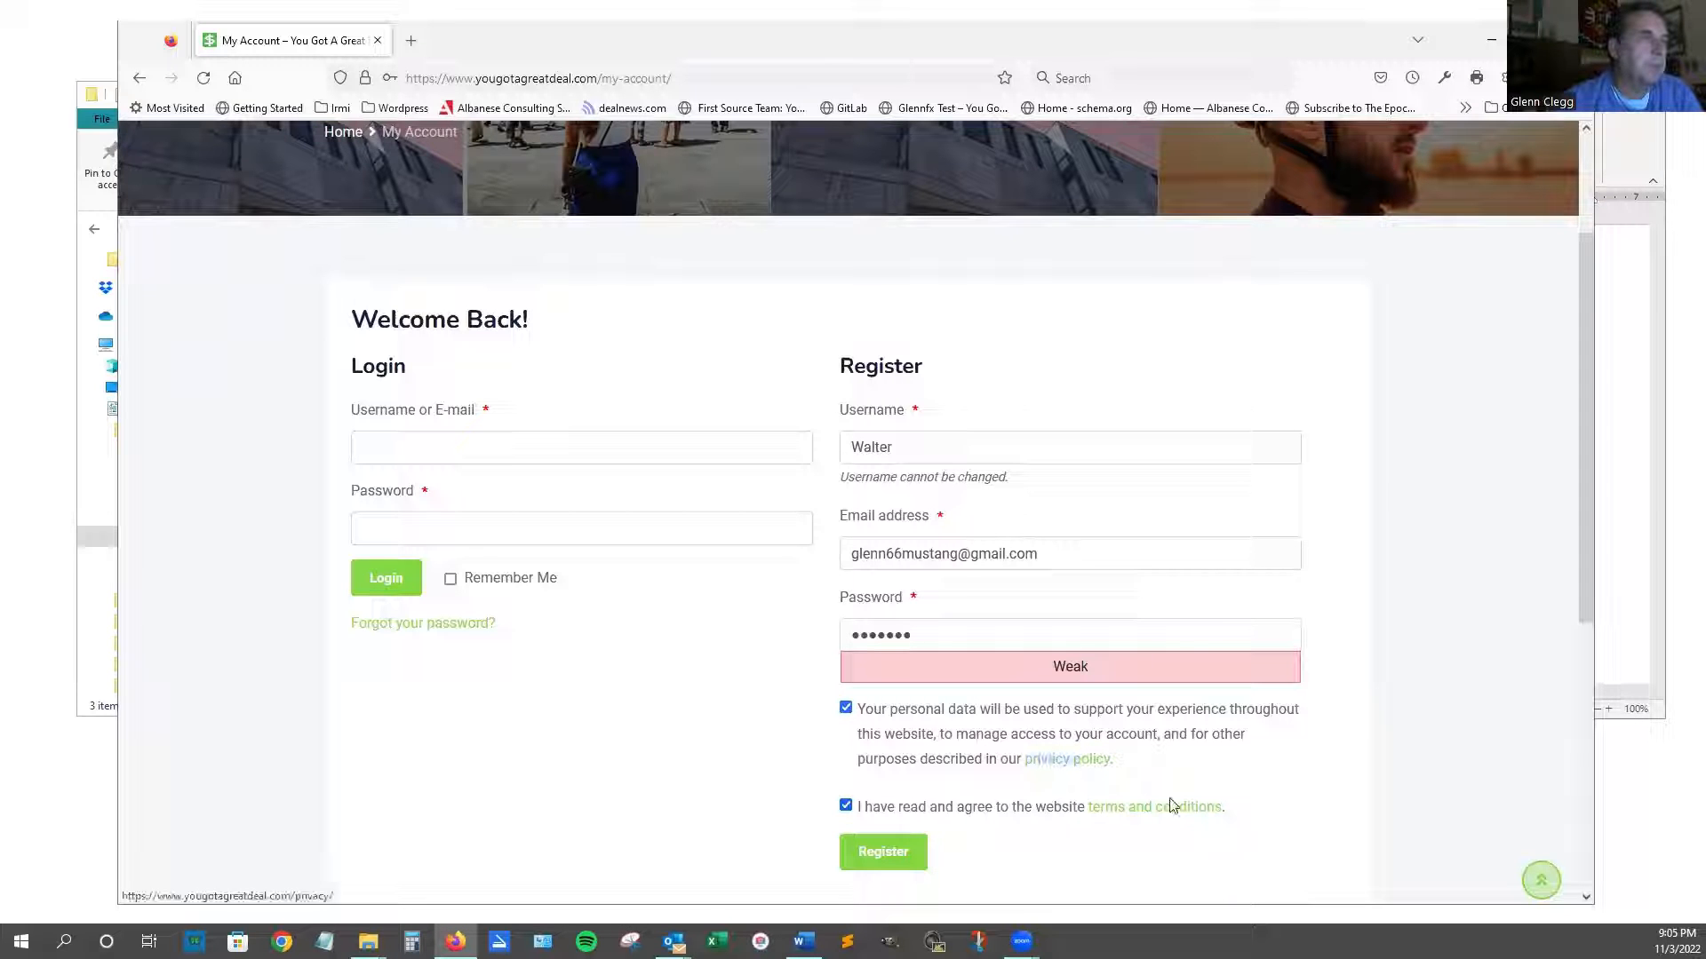
click(1066, 761)
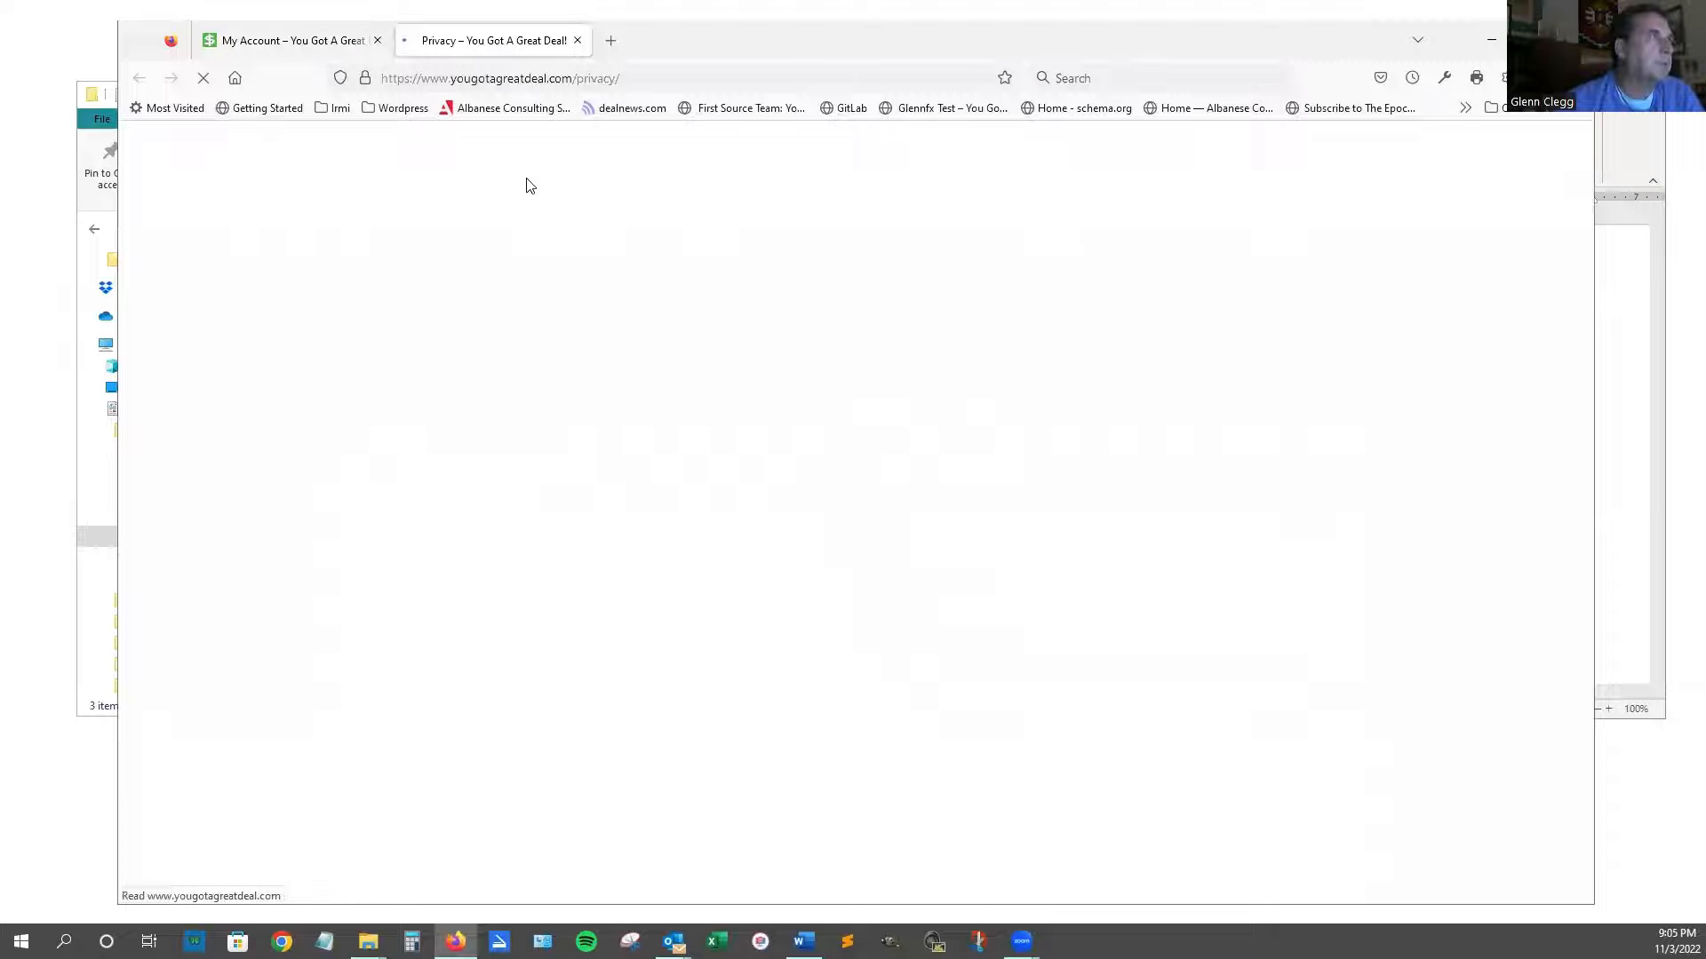
drag(1333, 42, 1246, 50)
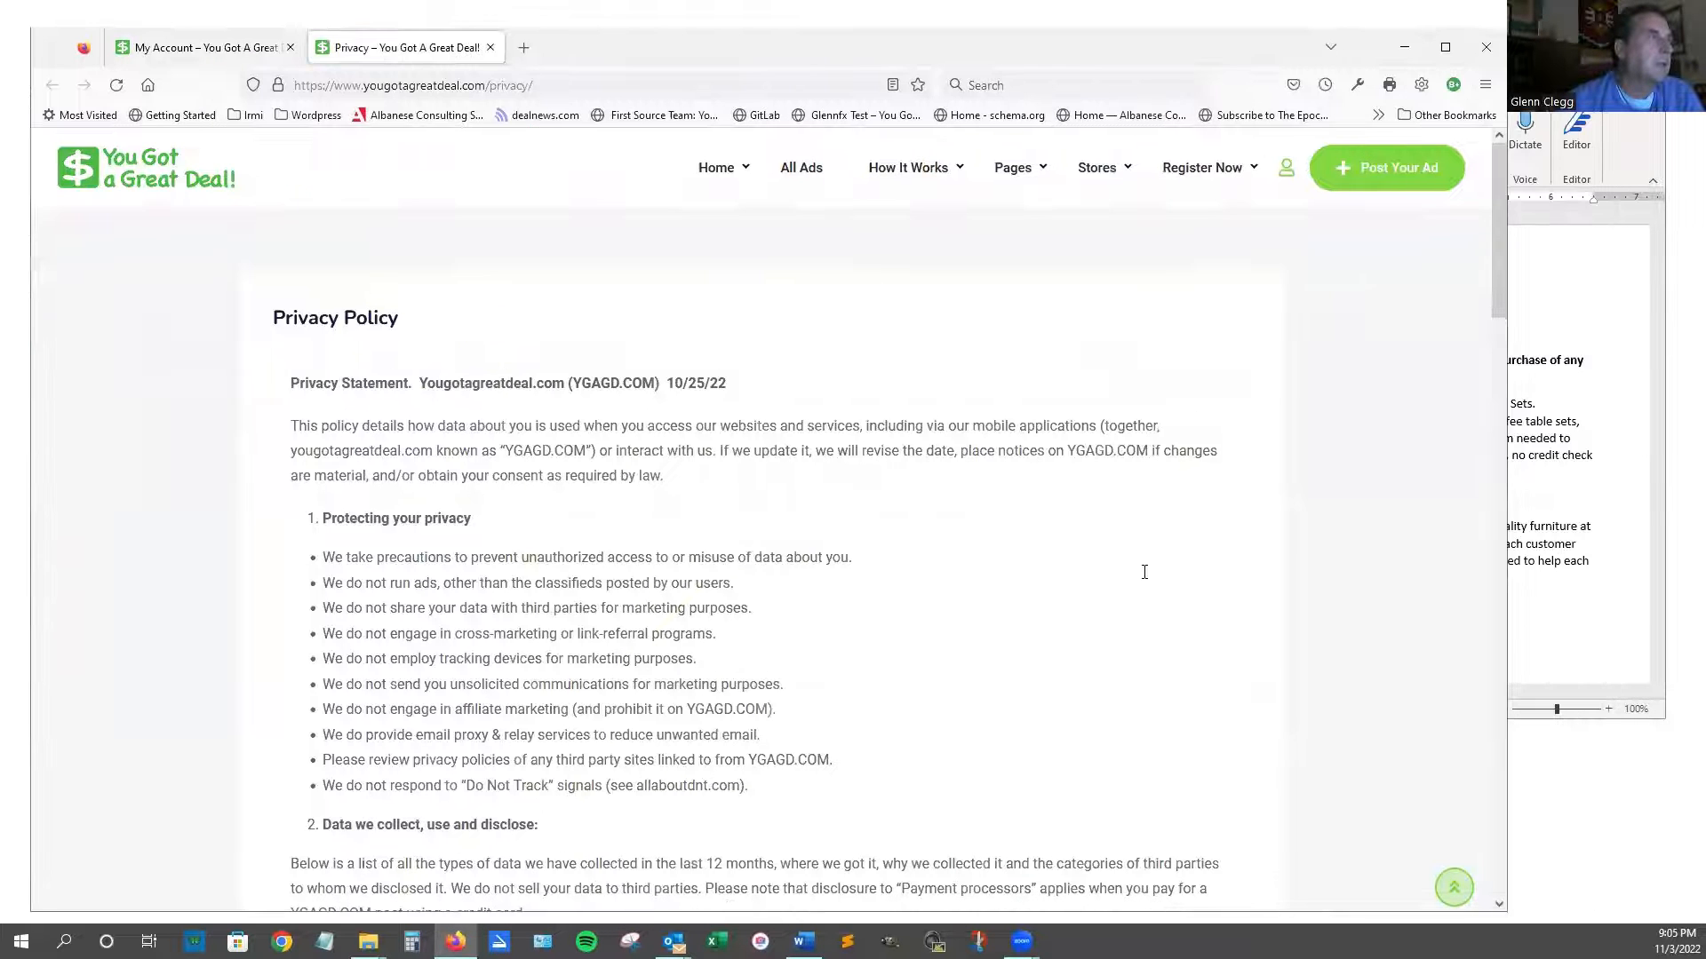
scroll(1143, 576, down, 12)
scroll(1144, 578, down, 5)
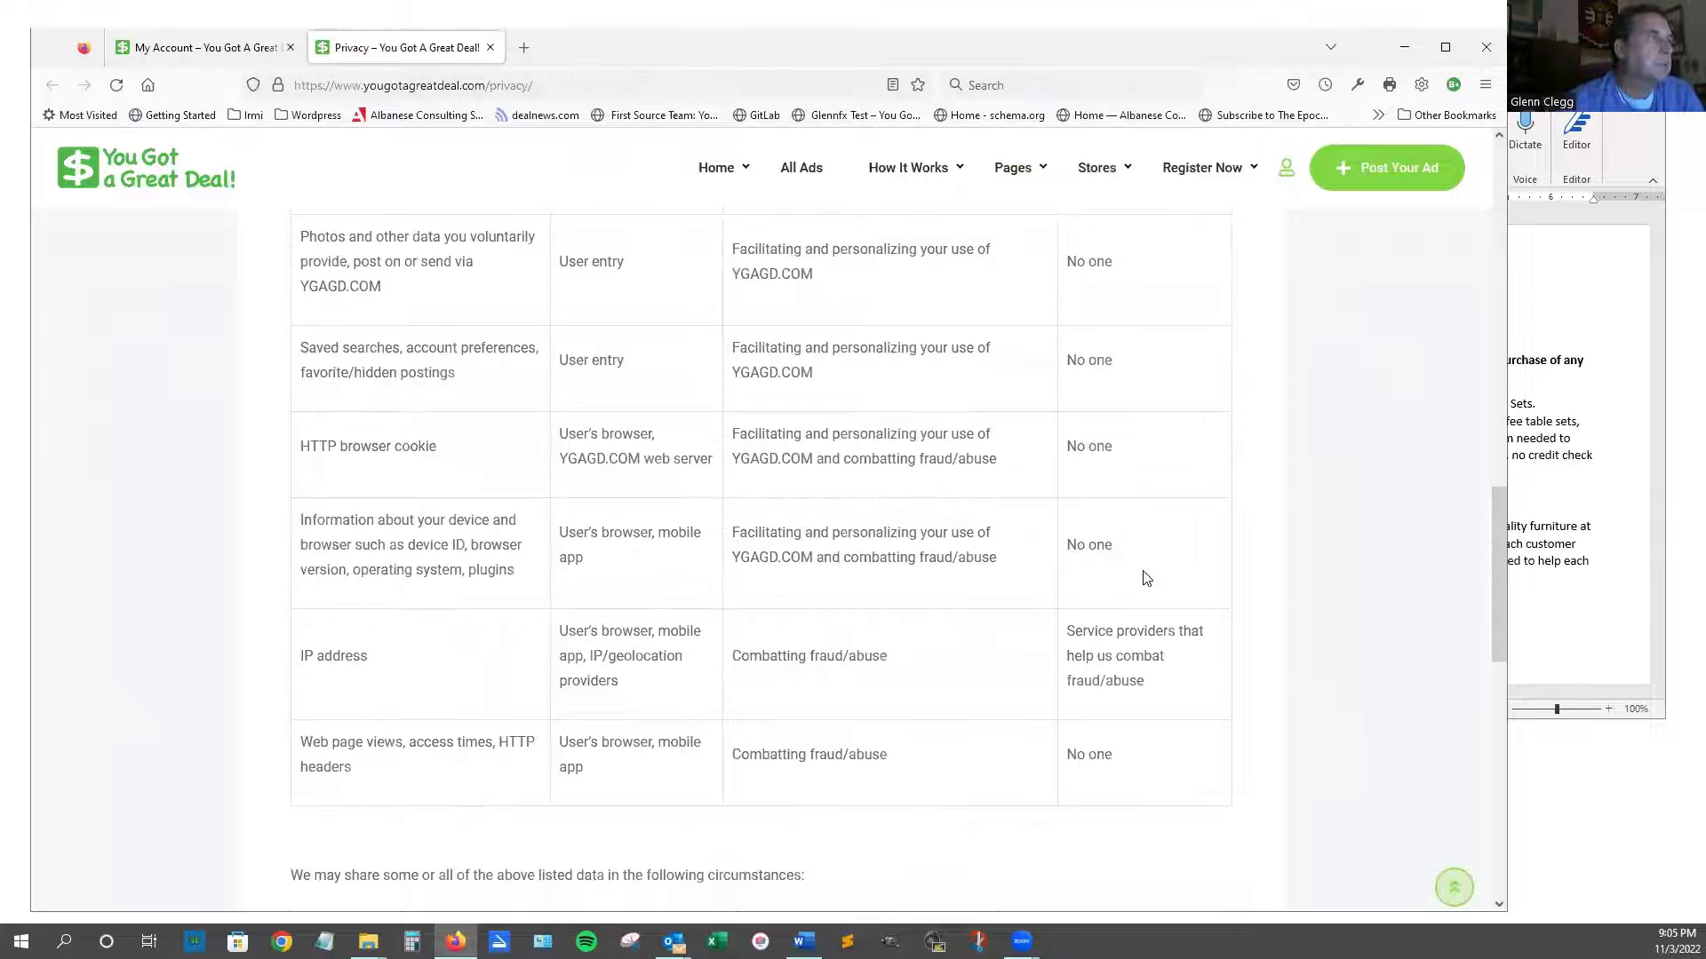
scroll(1144, 578, up, 15)
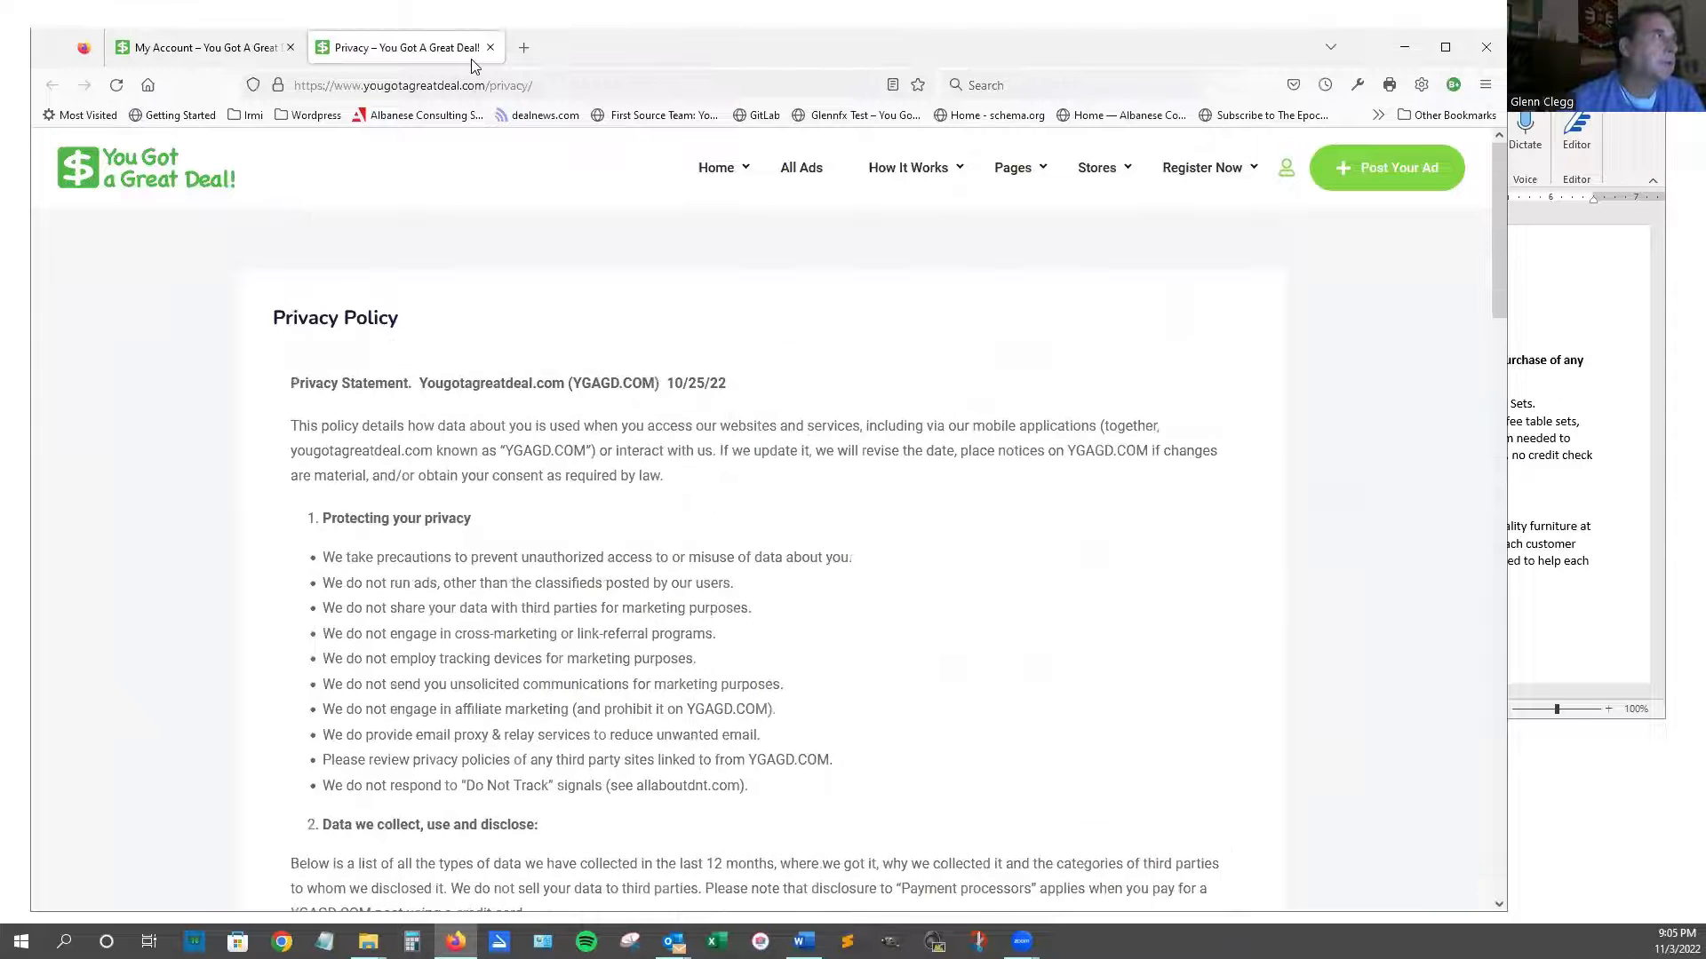
click(489, 47)
scroll(924, 533, down, 2)
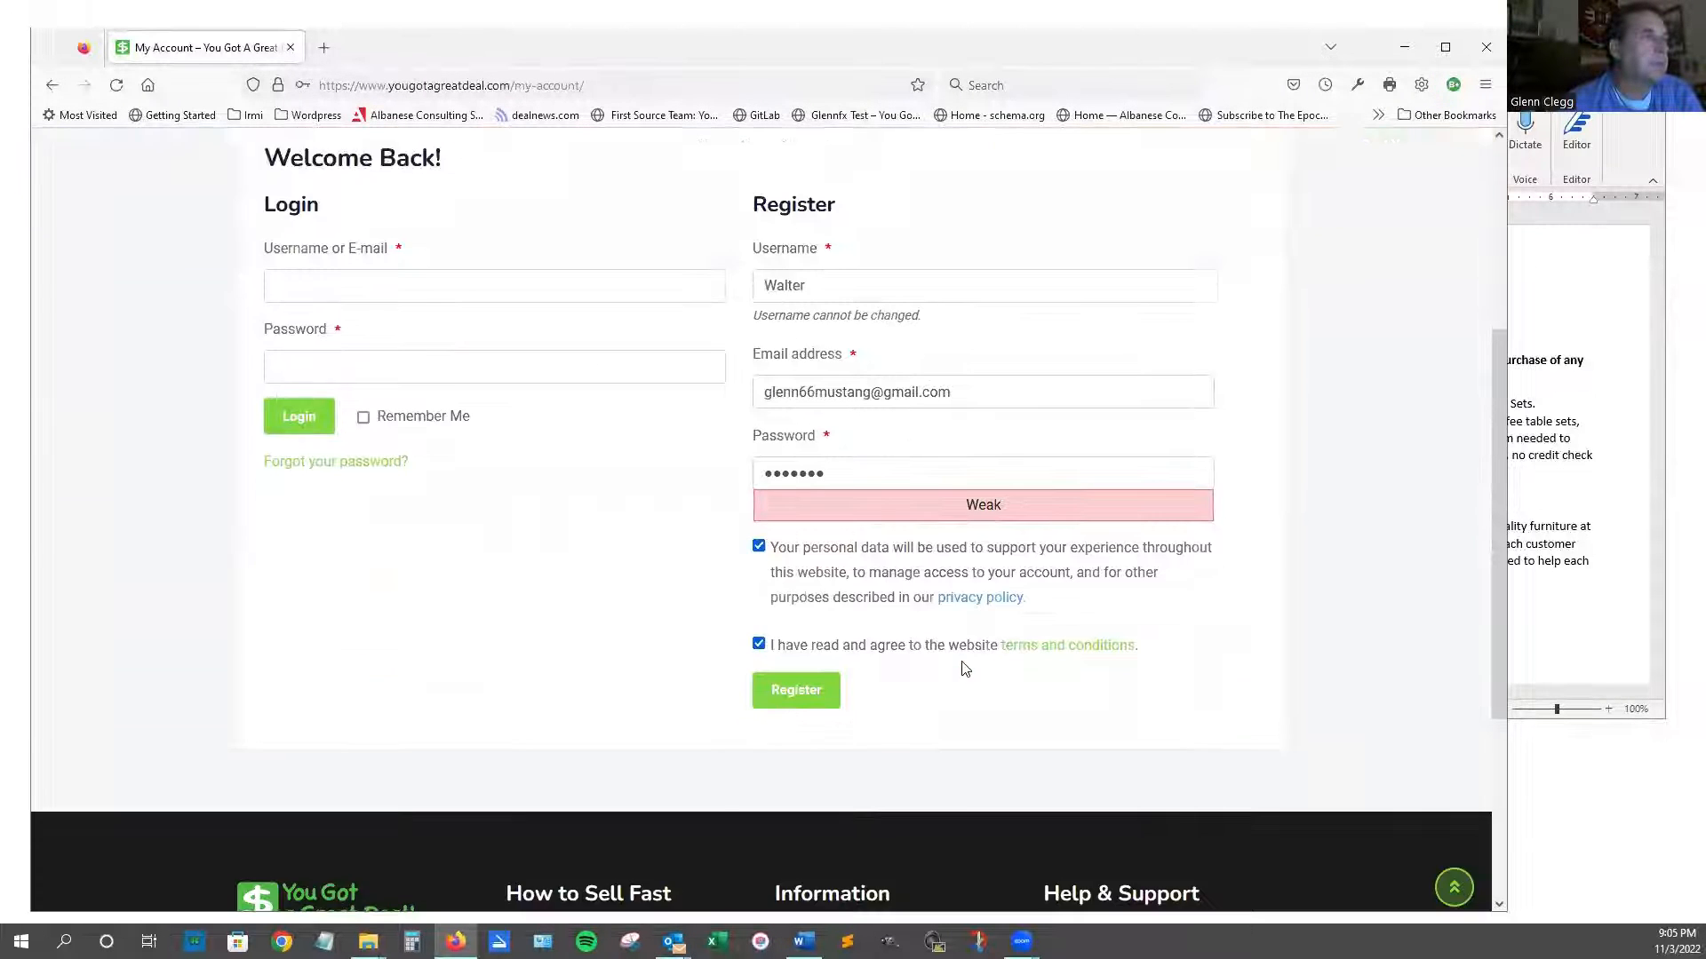
click(1055, 634)
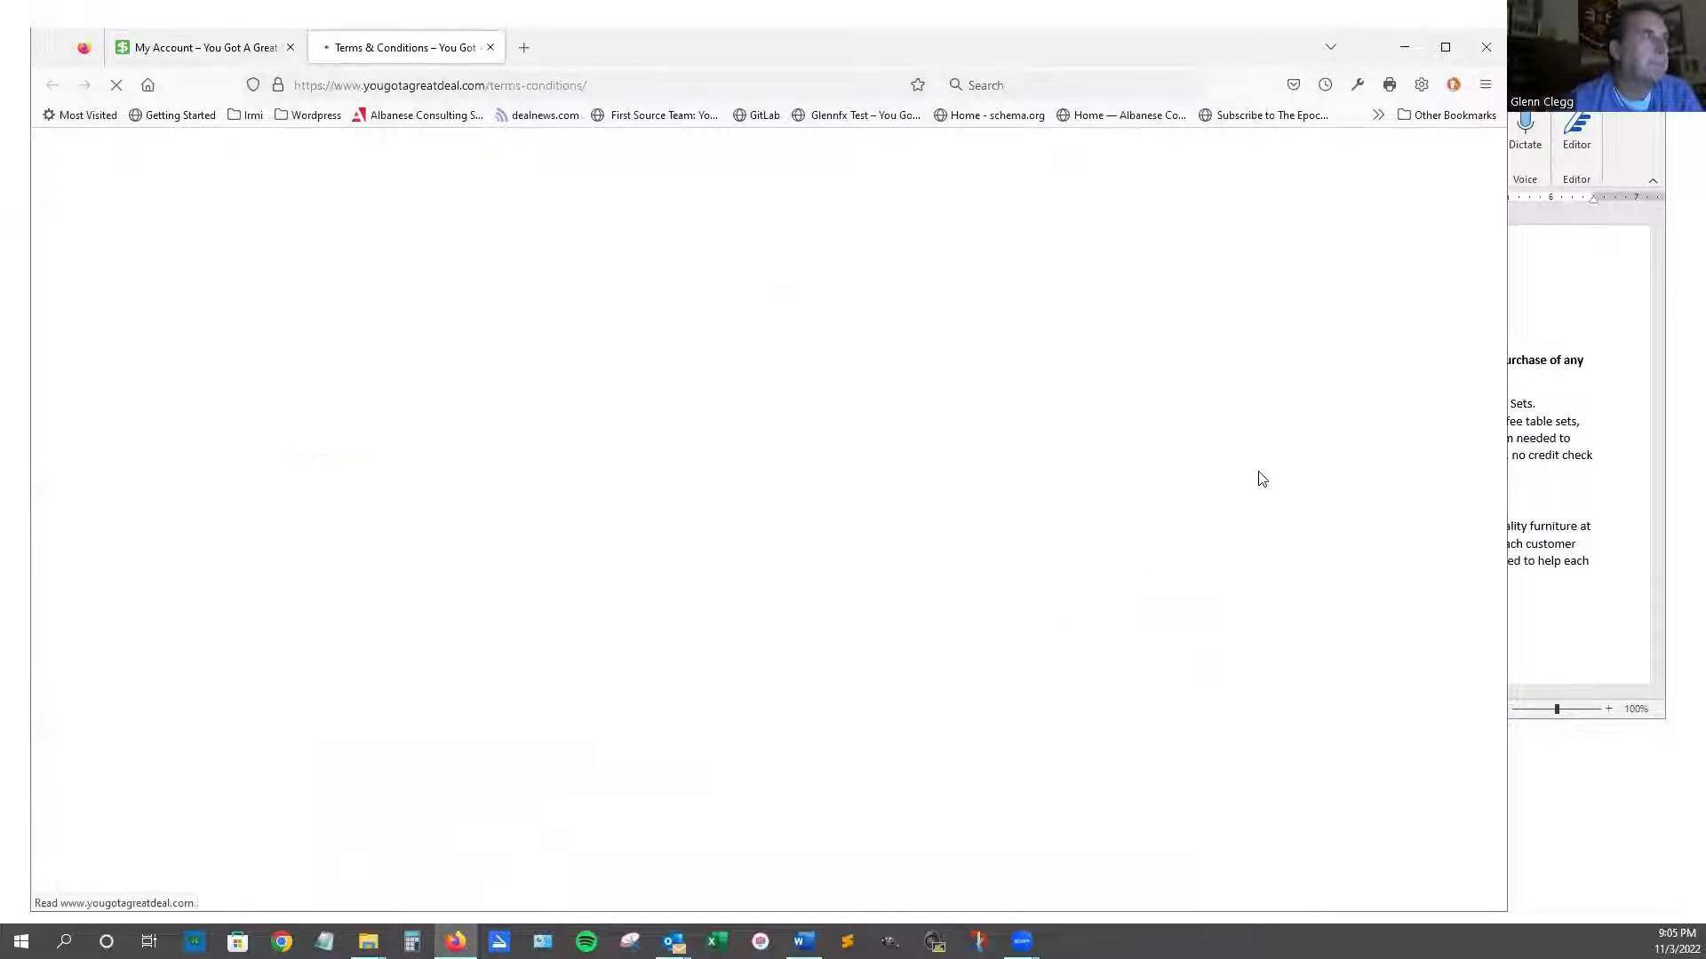
scroll(721, 679, down, 4)
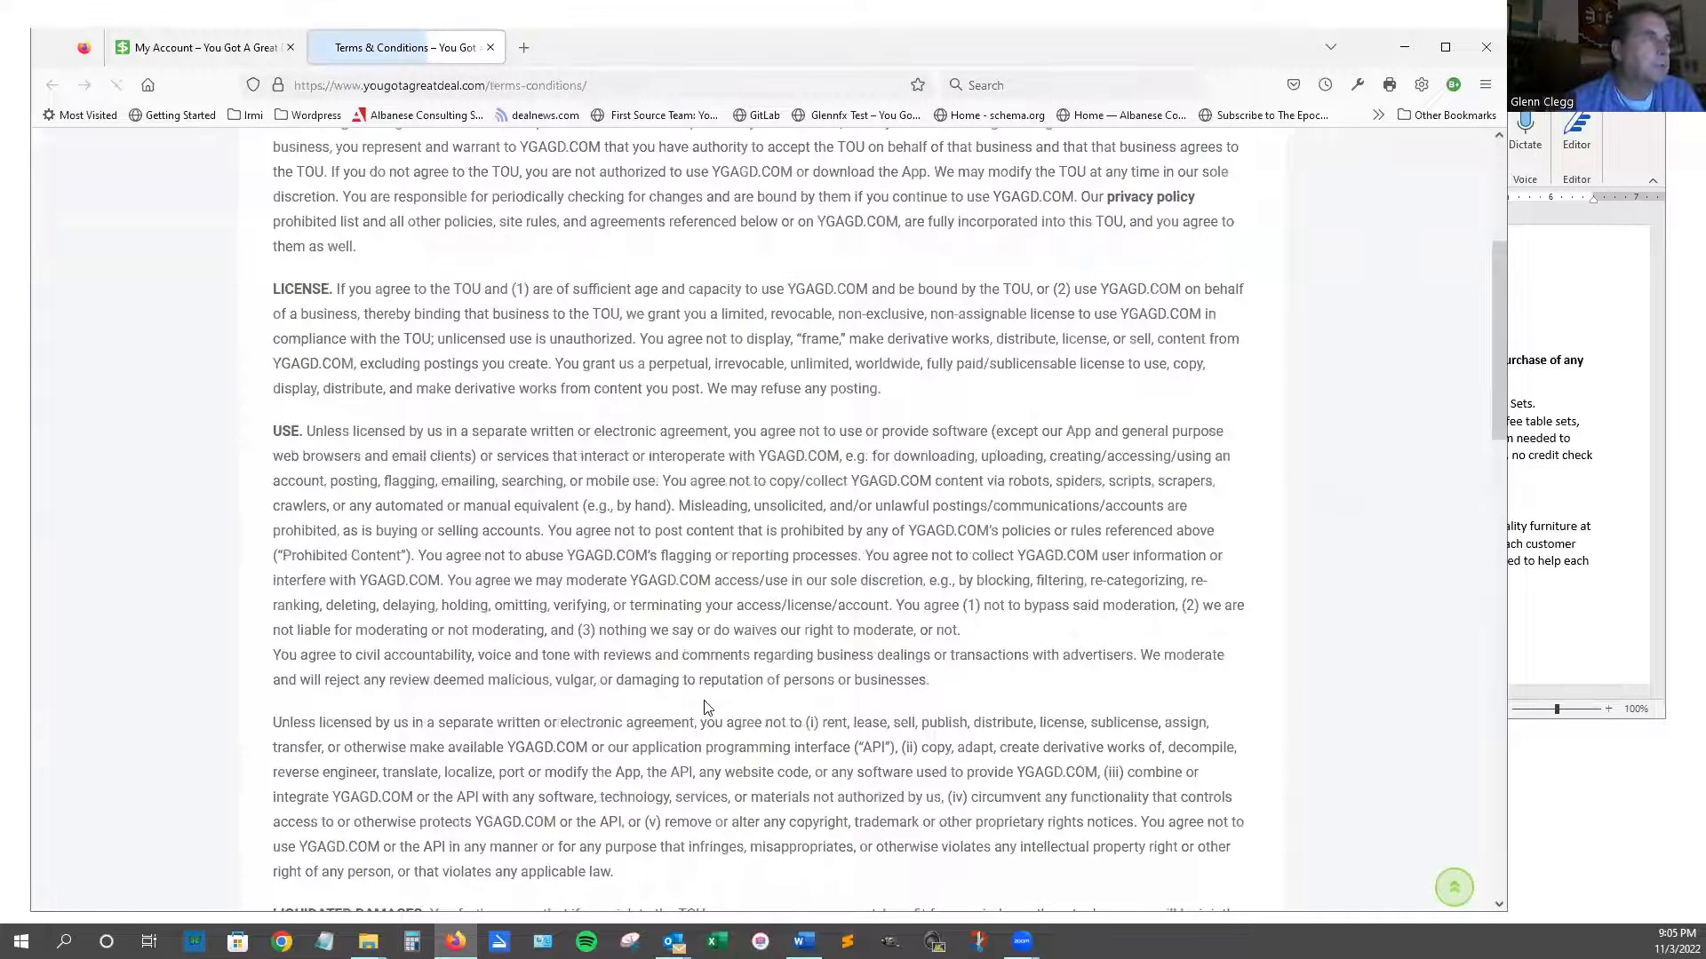
scroll(707, 707, down, 8)
scroll(704, 706, up, 2)
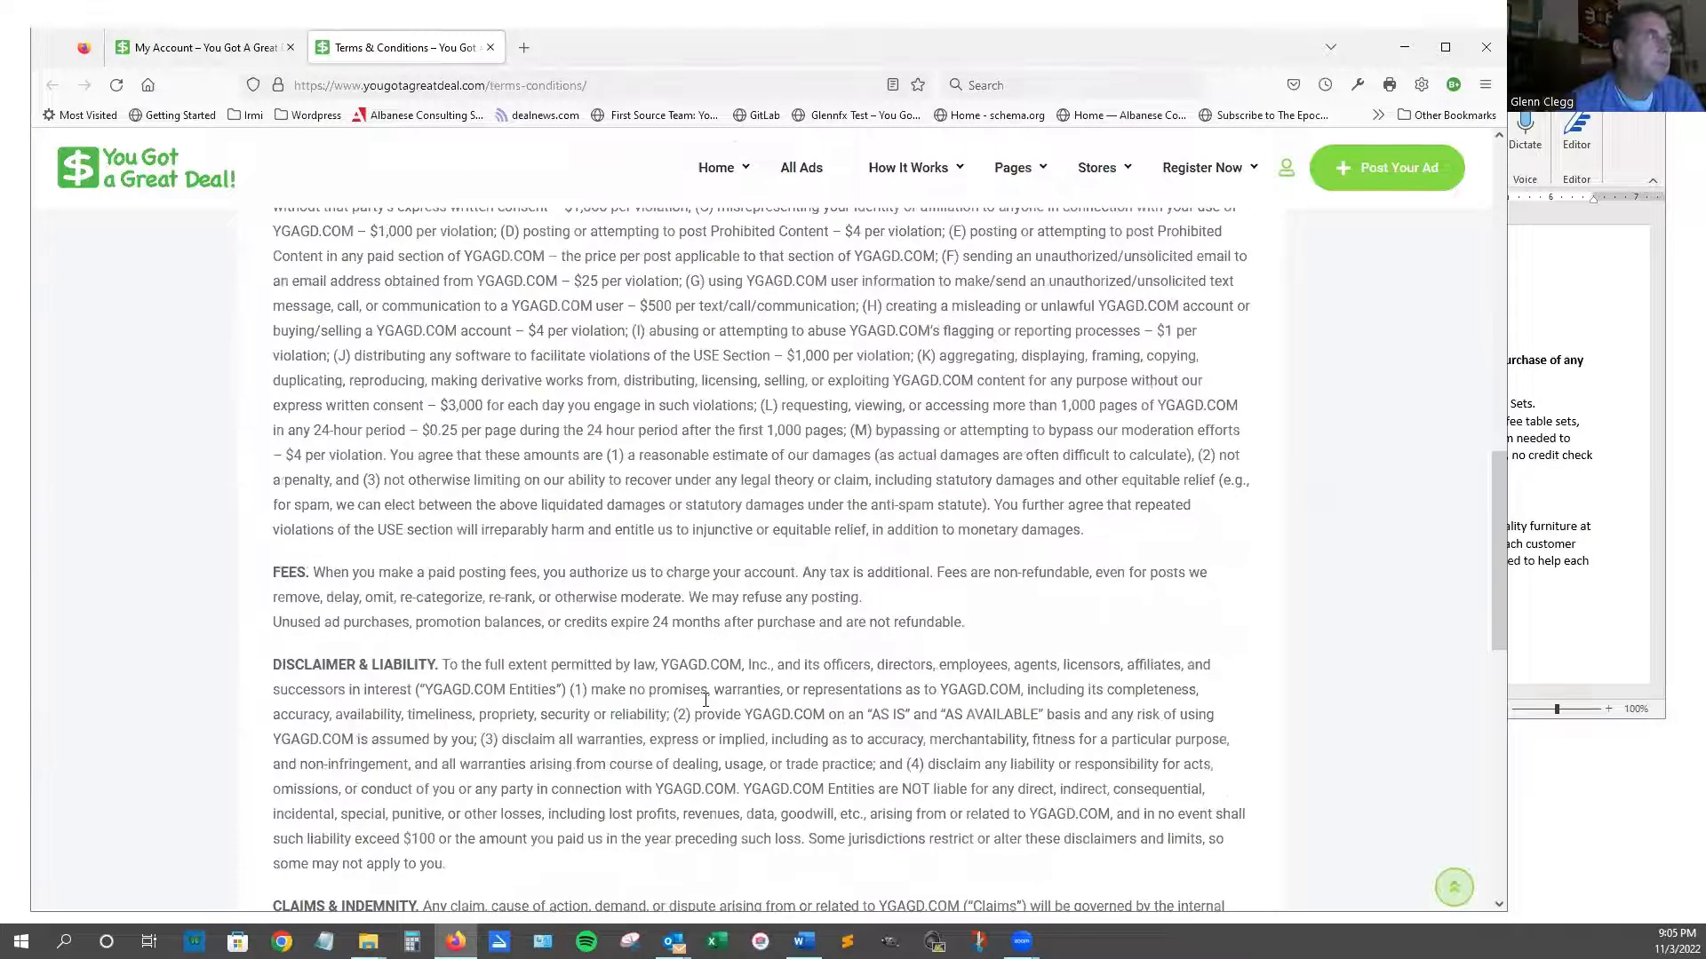
scroll(460, 150, up, 13)
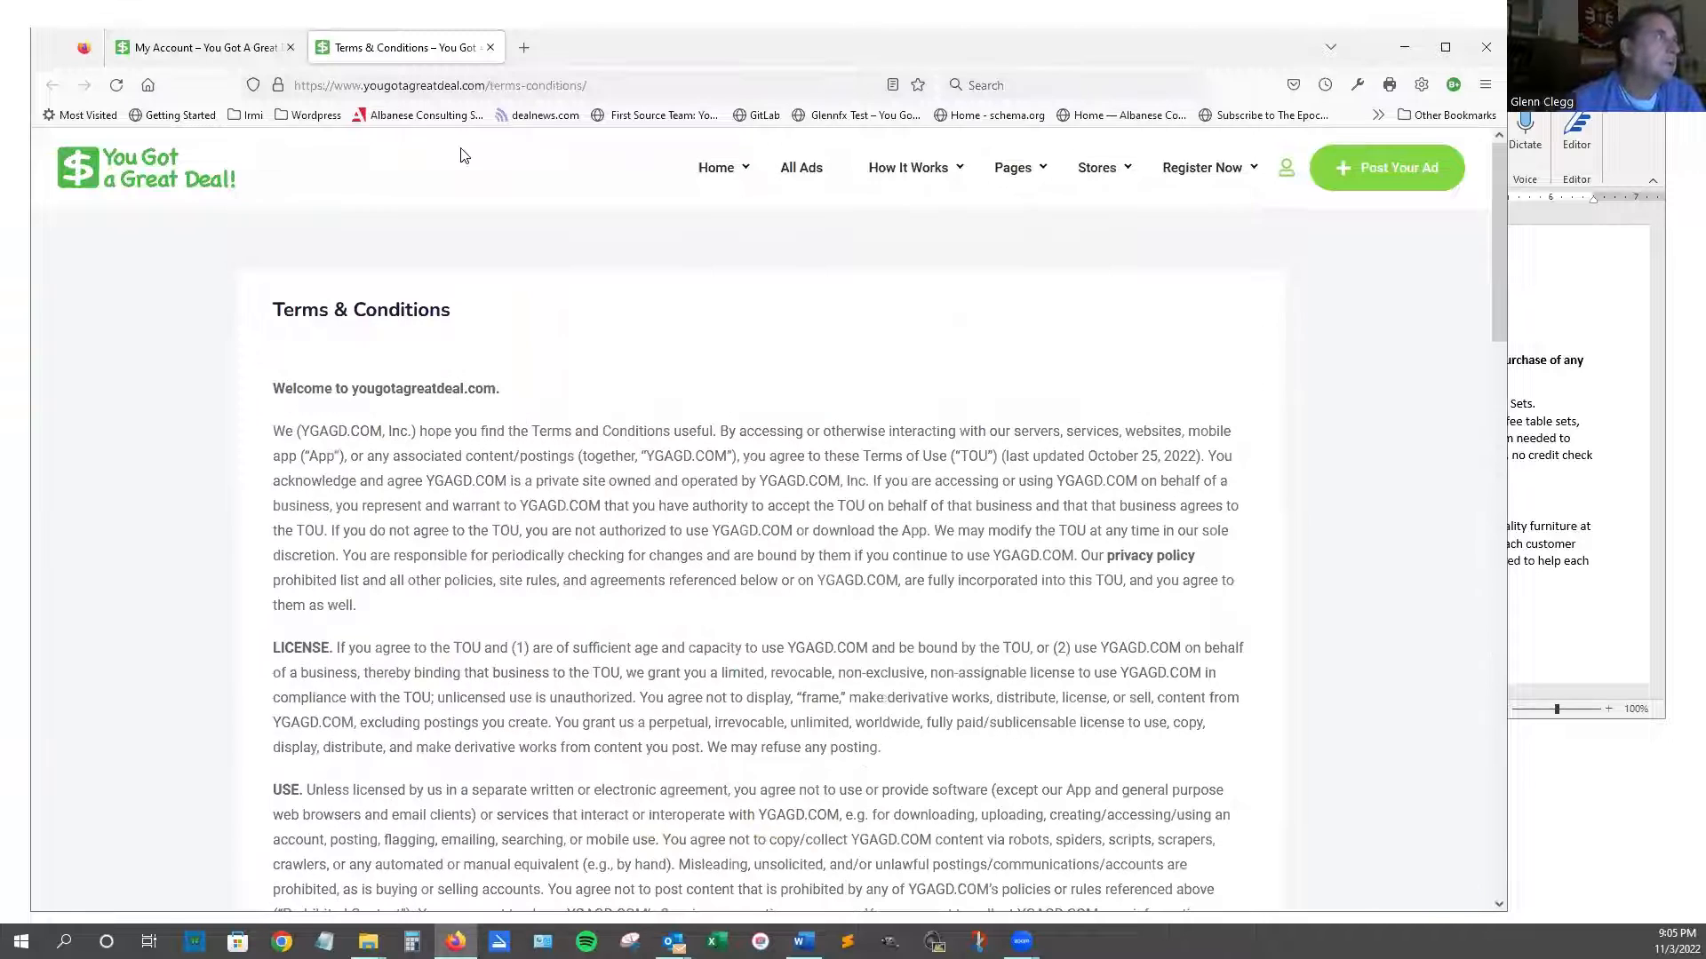
click(489, 49)
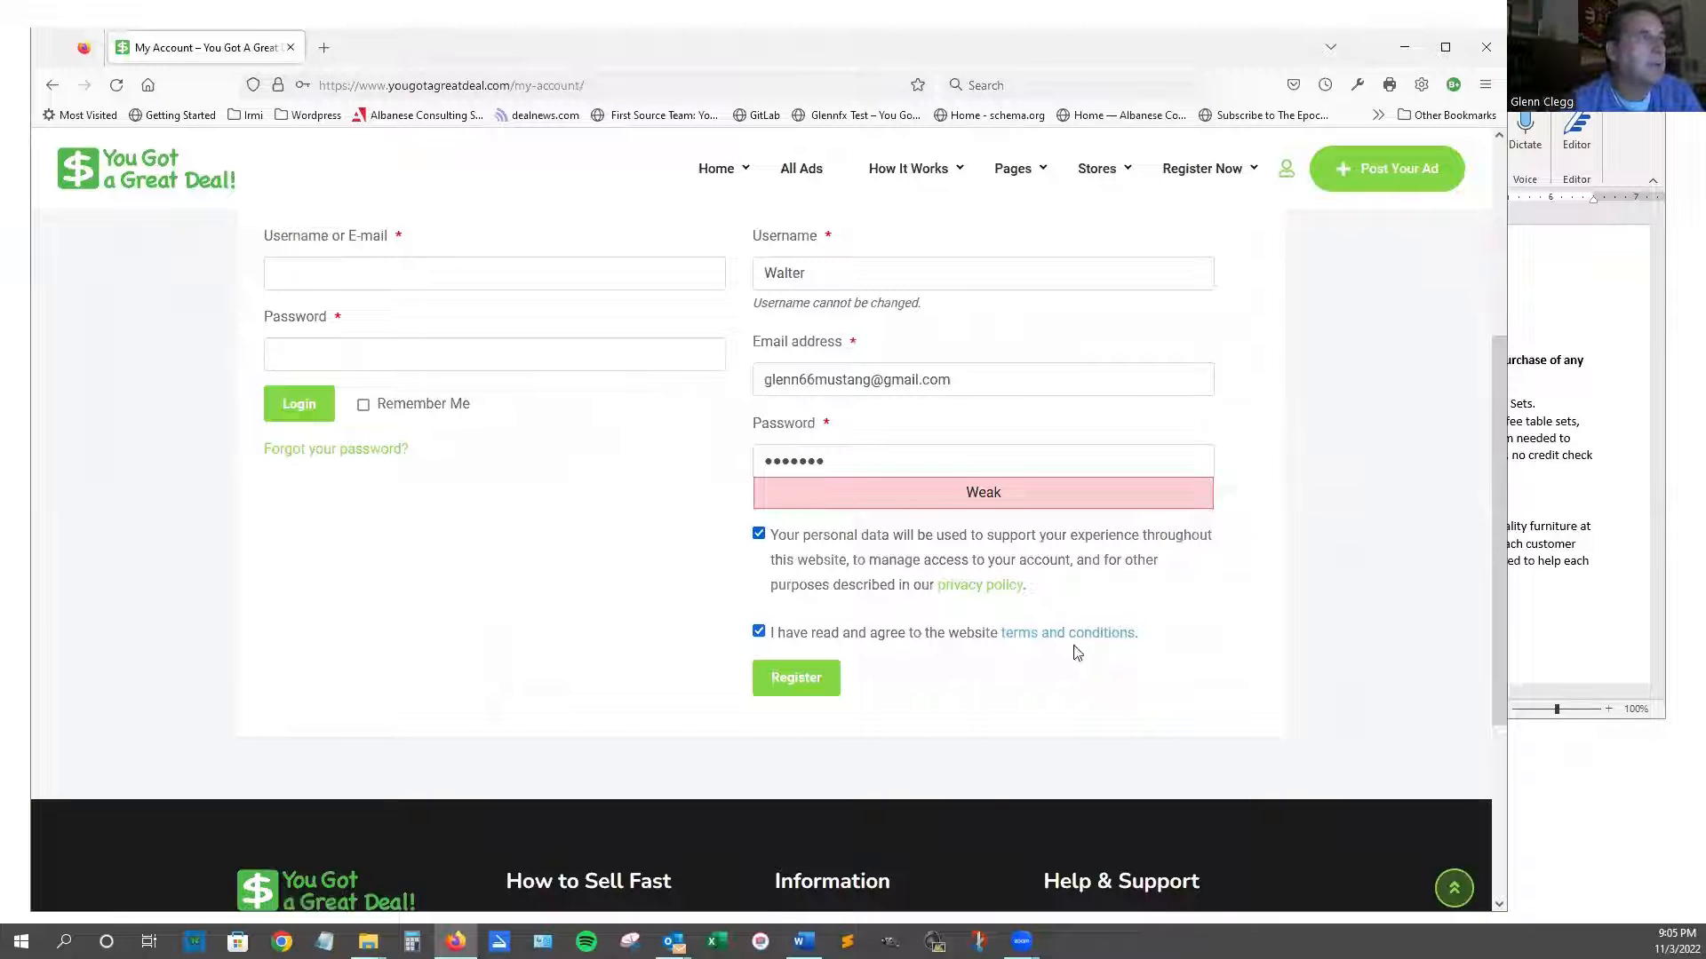
Register the account, then view its empty My Listings, Favourites and Payments pages.
click(792, 687)
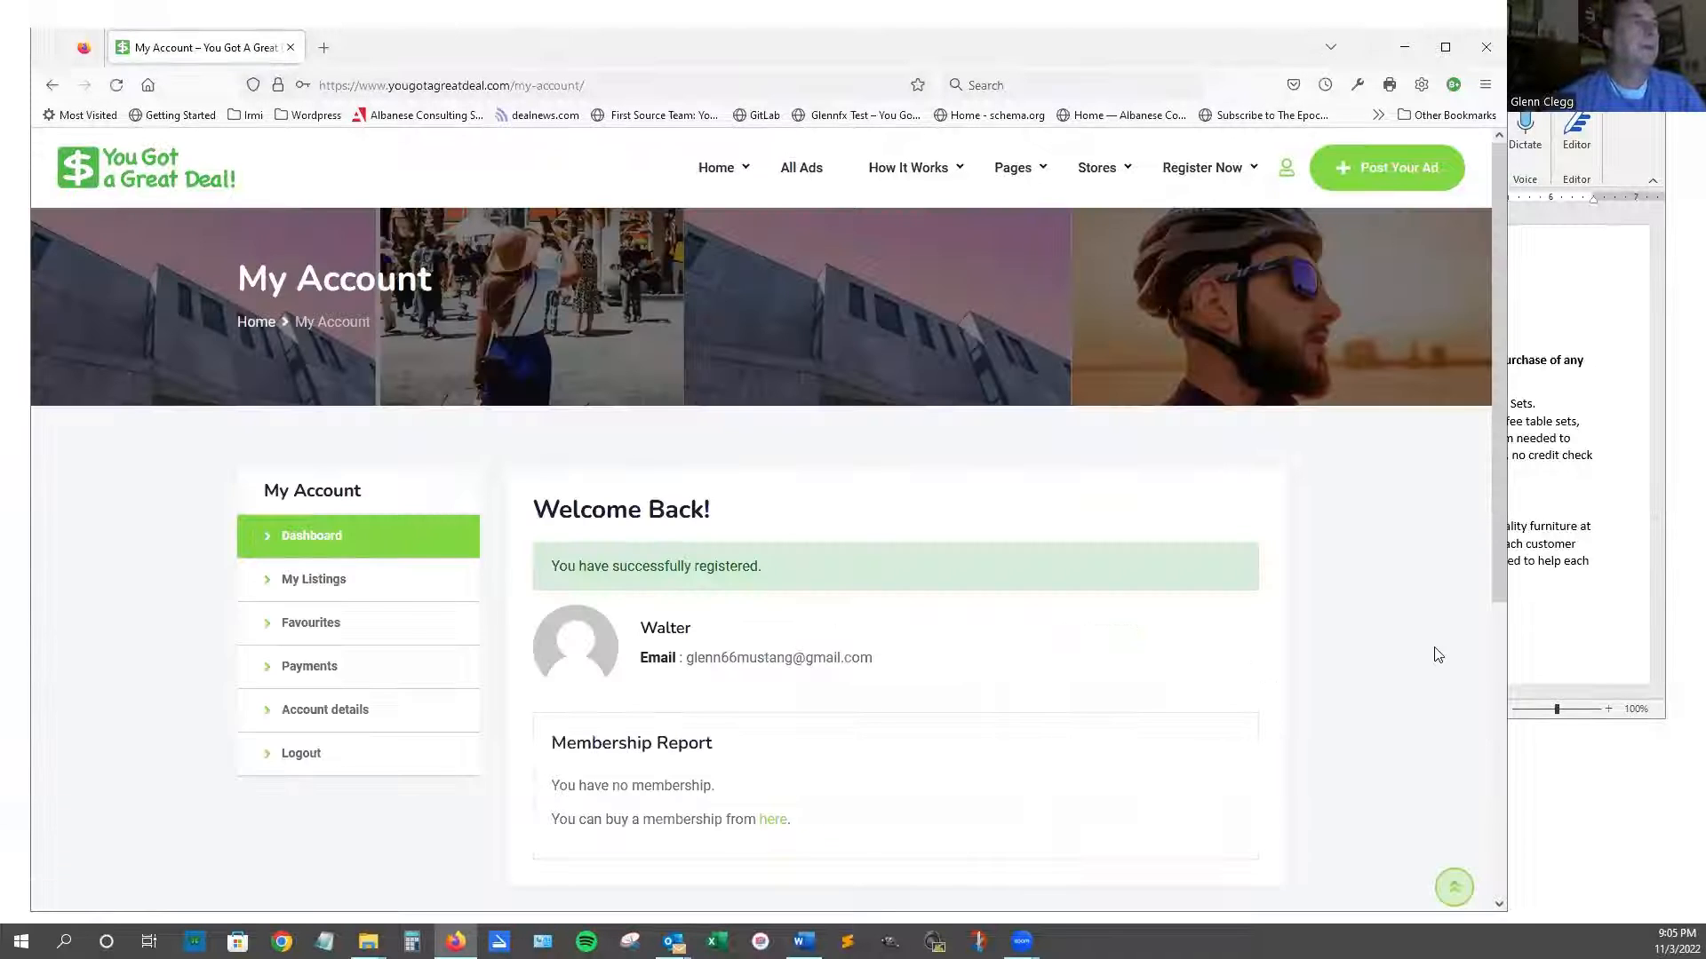
scroll(1418, 653, down, 1)
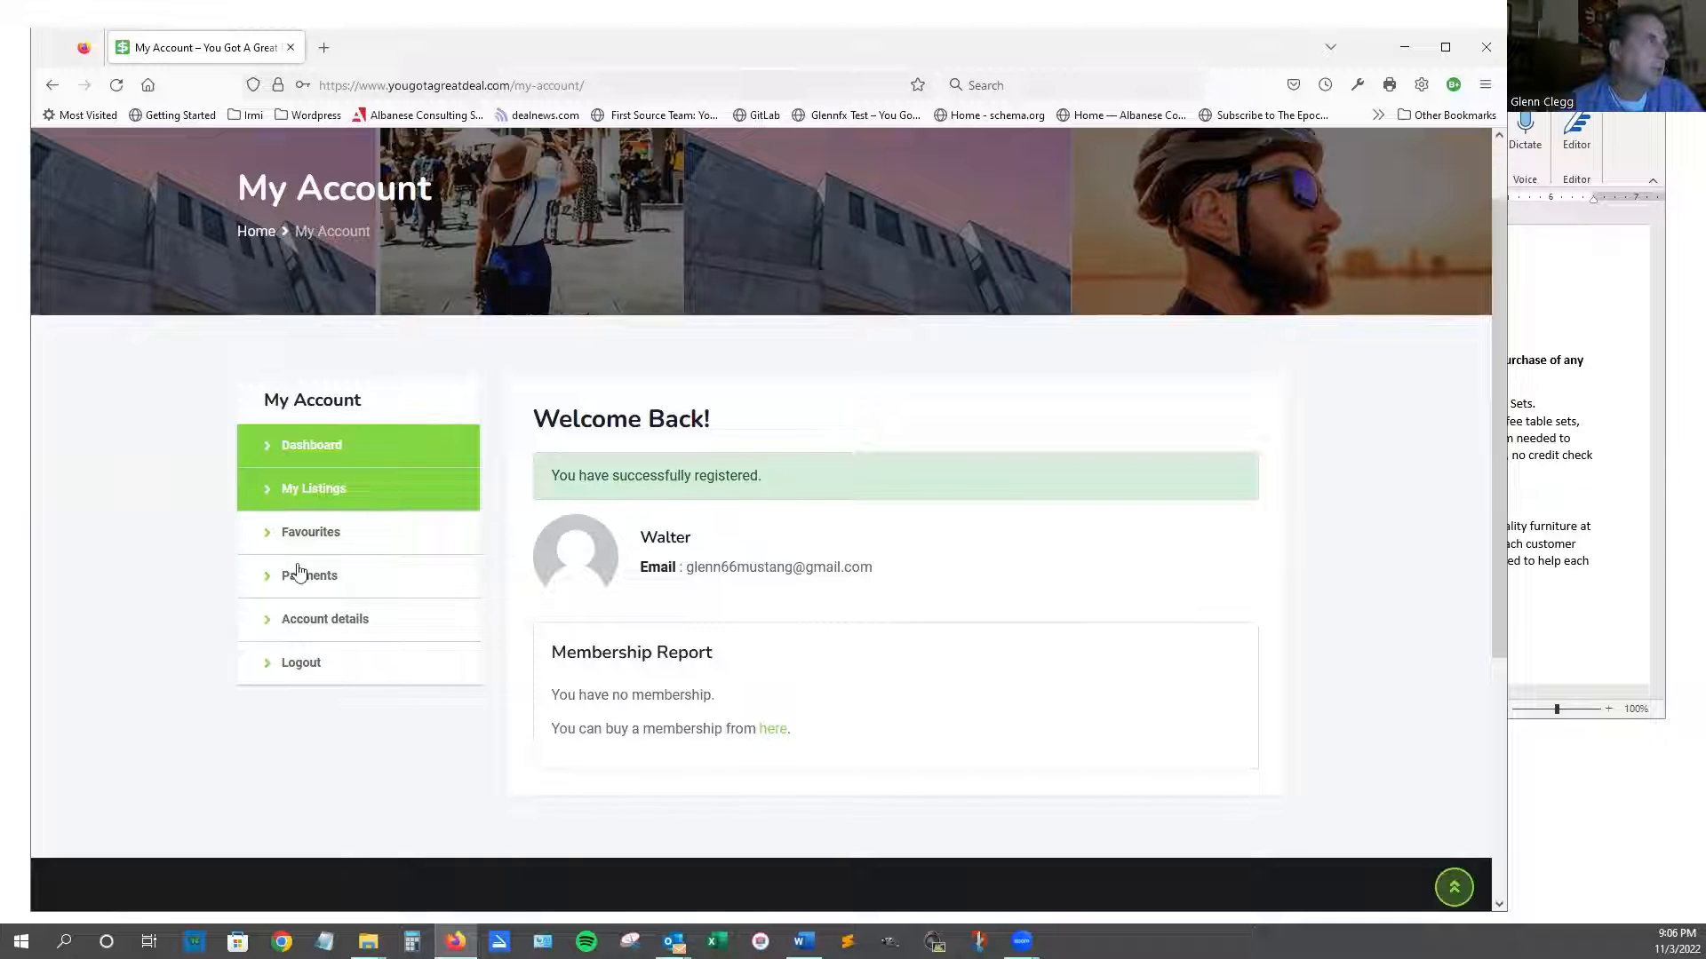
click(300, 509)
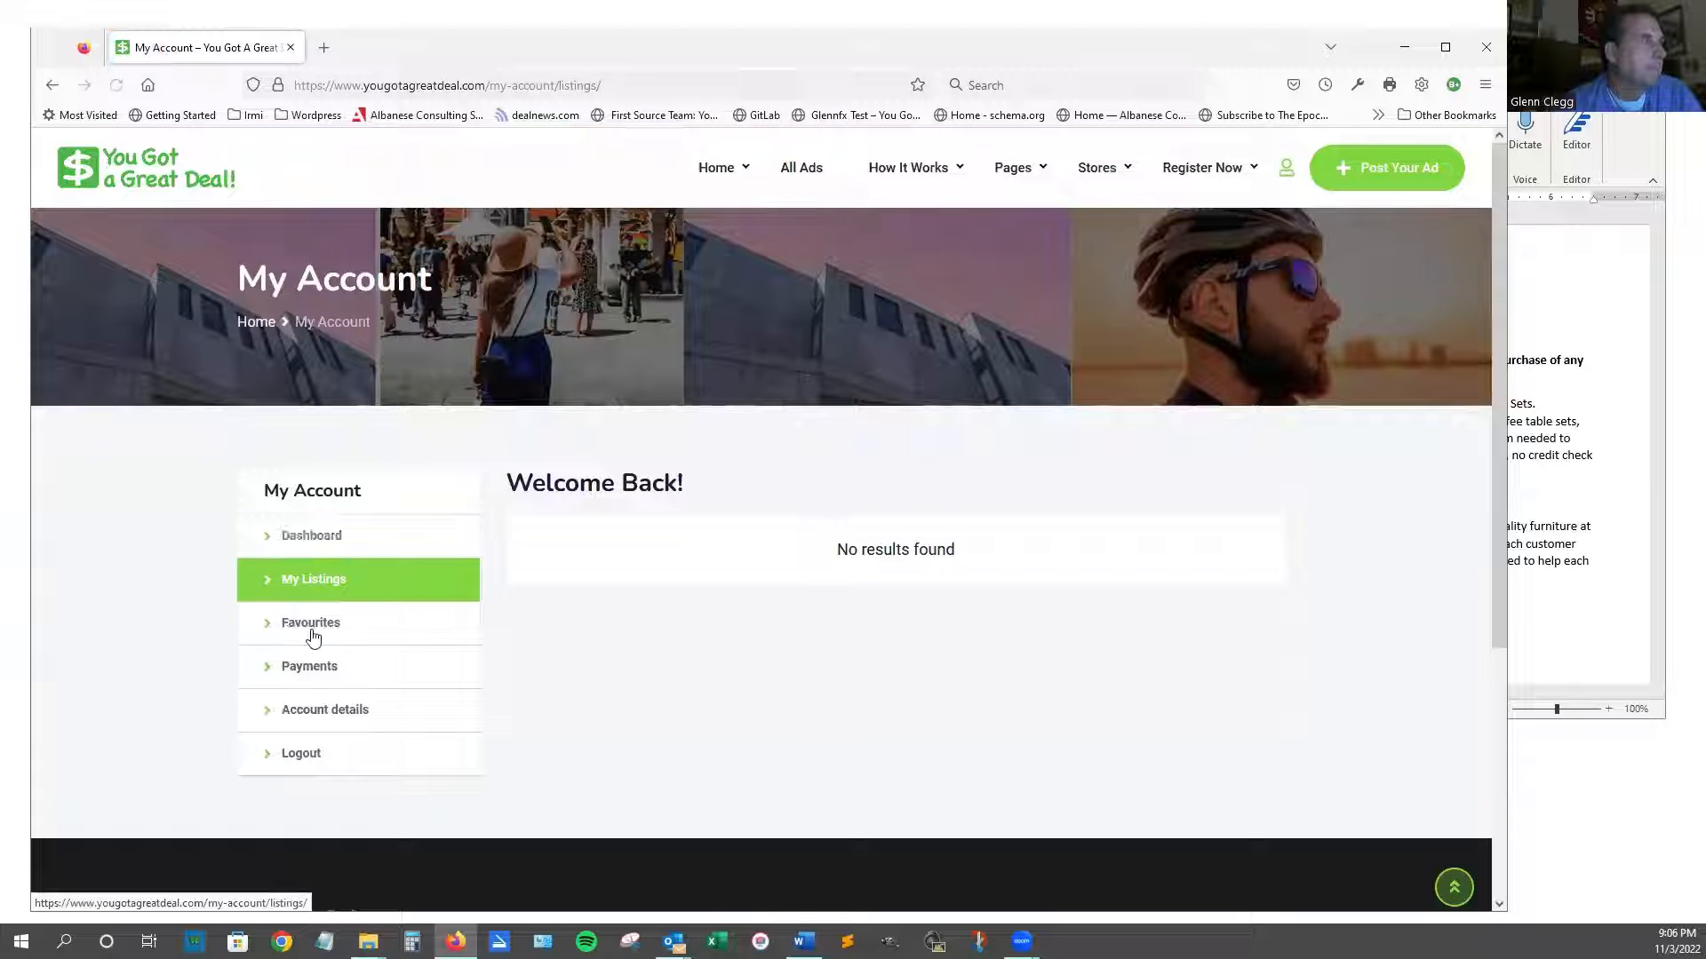
click(313, 630)
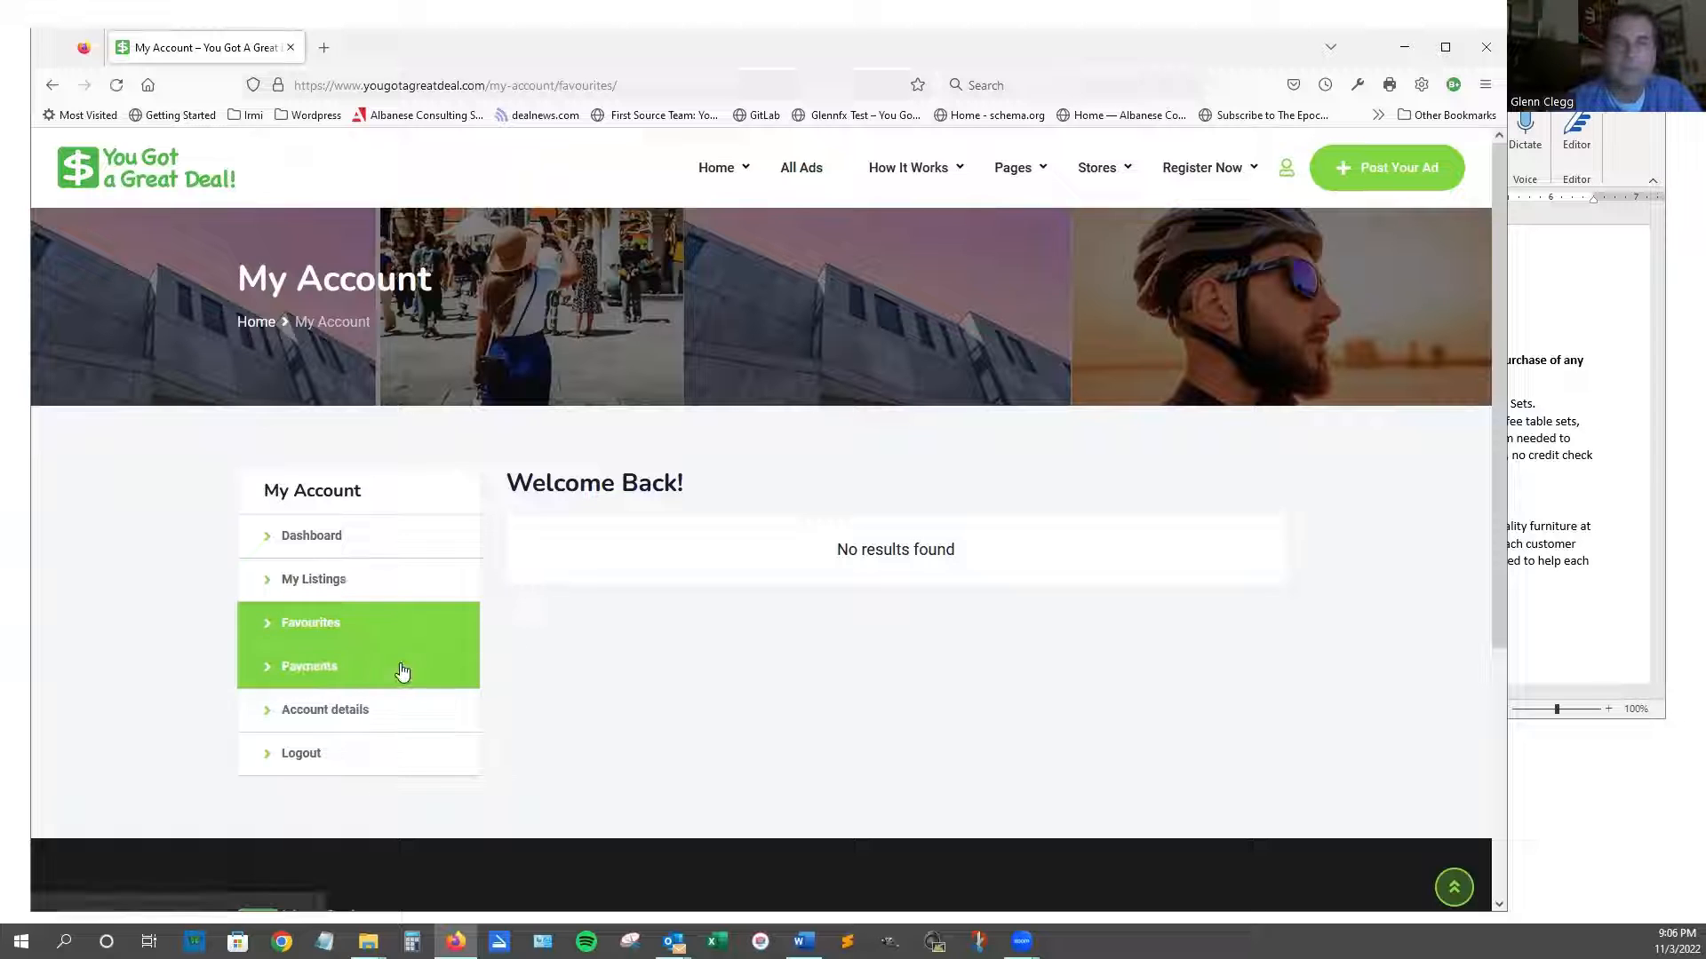
click(304, 681)
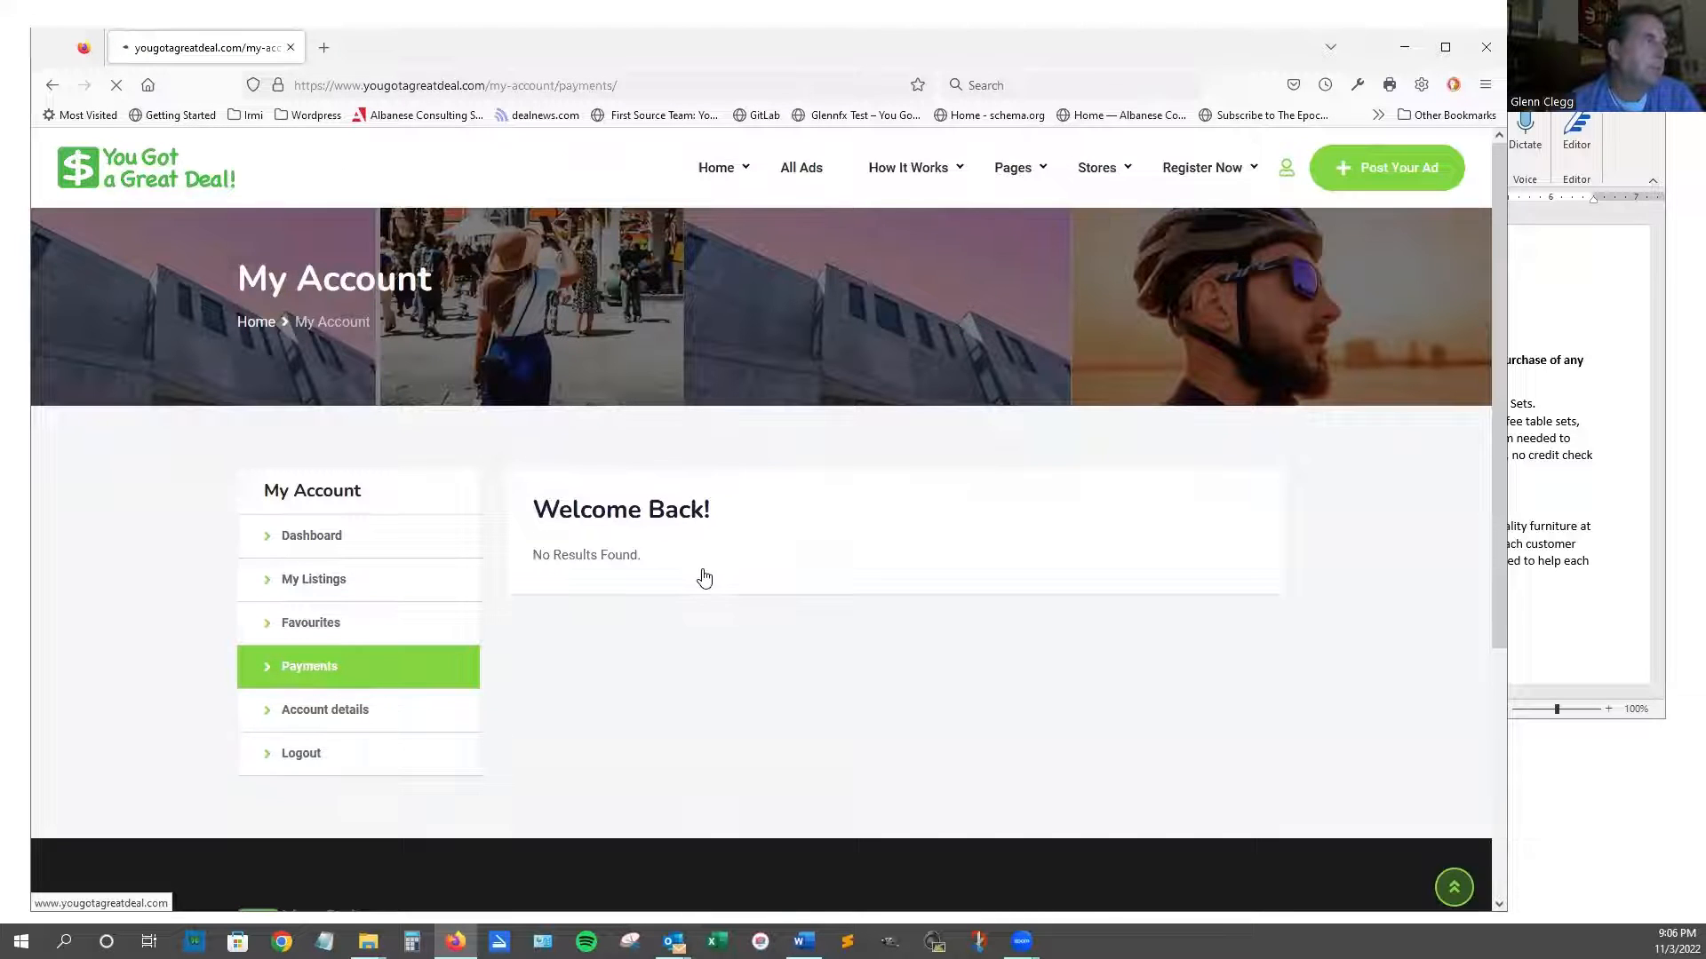
scroll(789, 343, down, 2)
scroll(792, 344, up, 2)
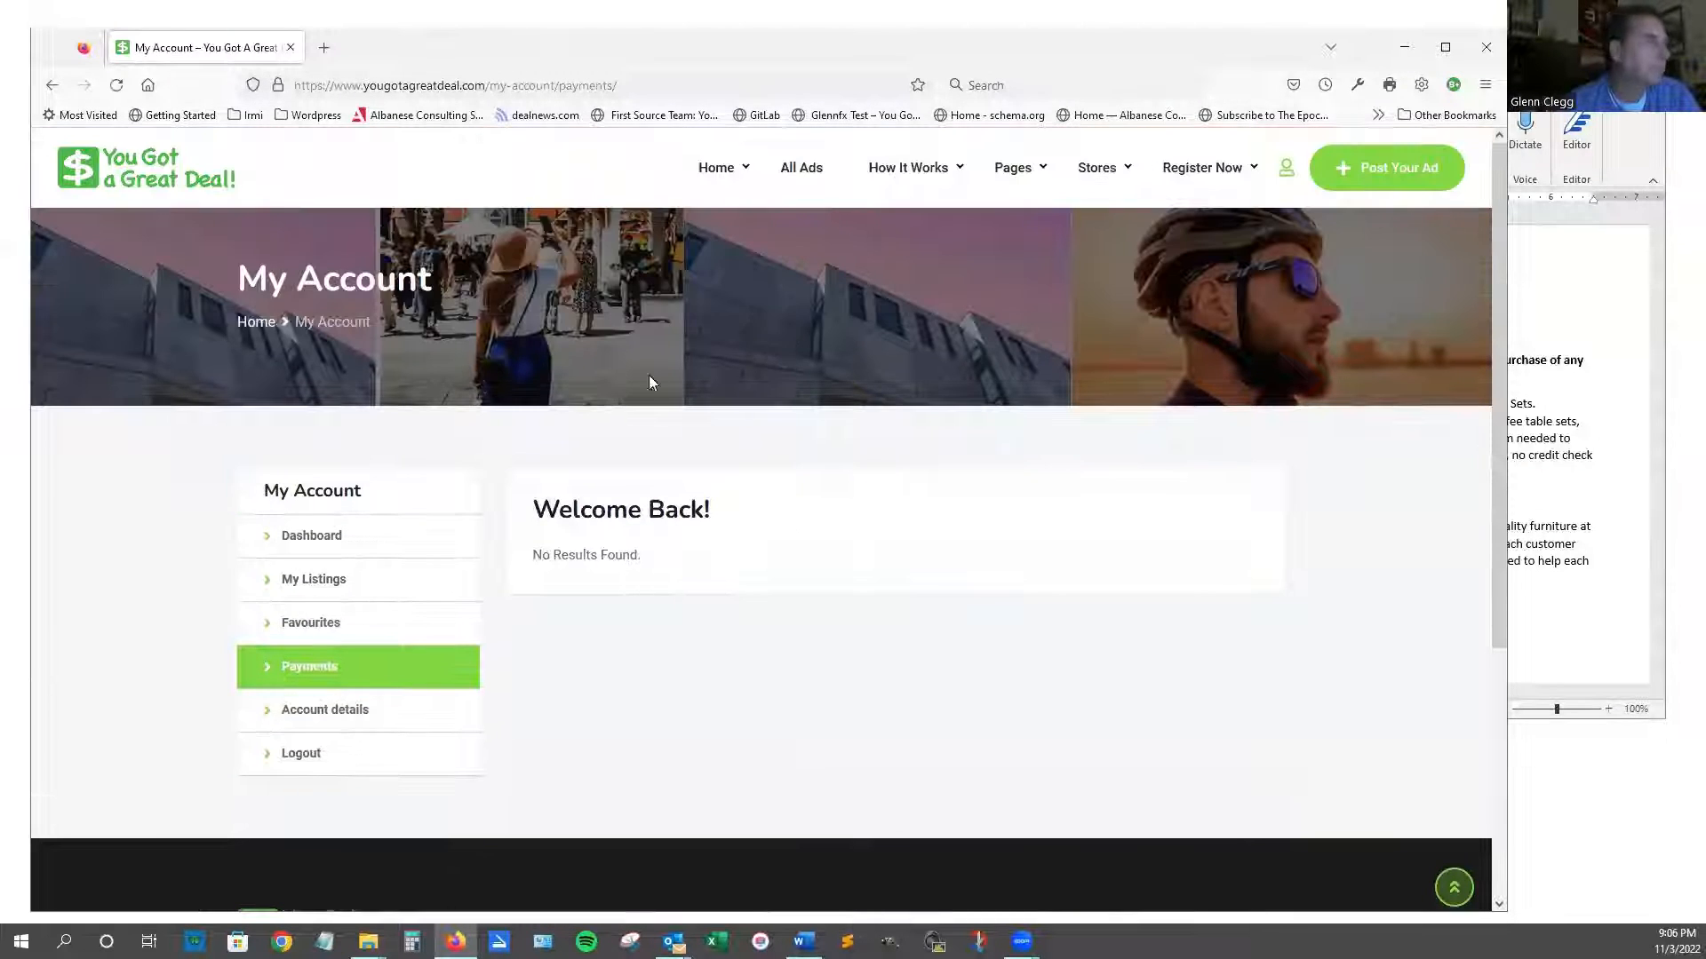
In Account Details, enter the last name and contact phone number.
click(353, 710)
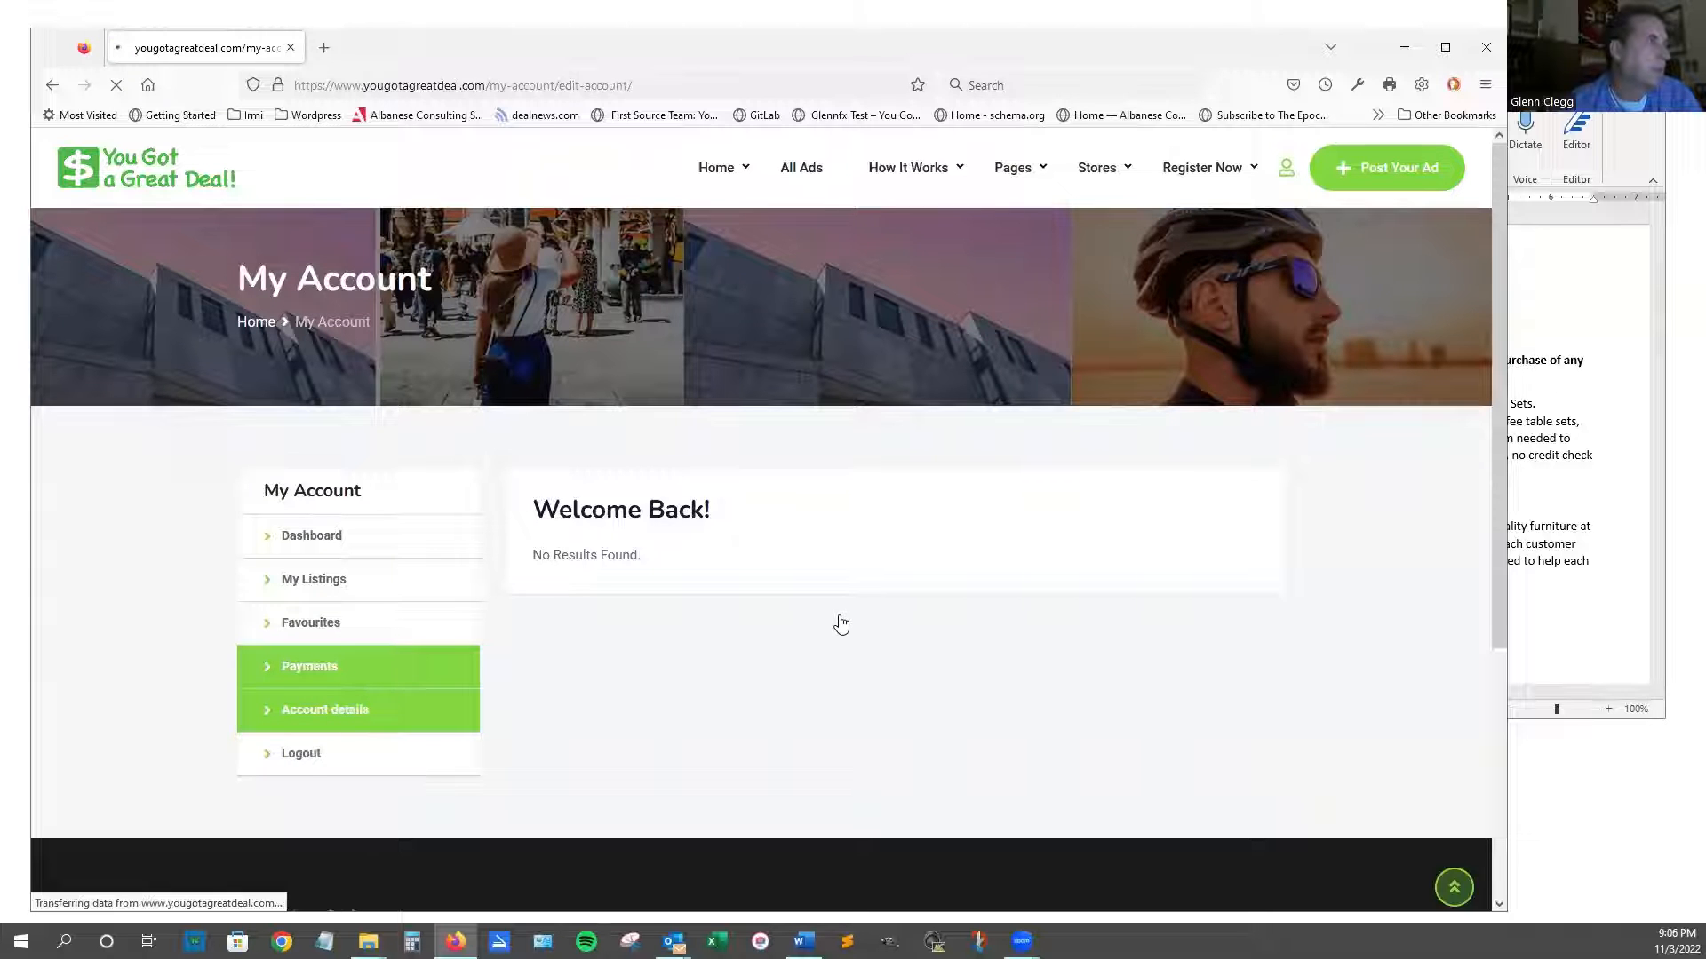
scroll(844, 622, down, 1)
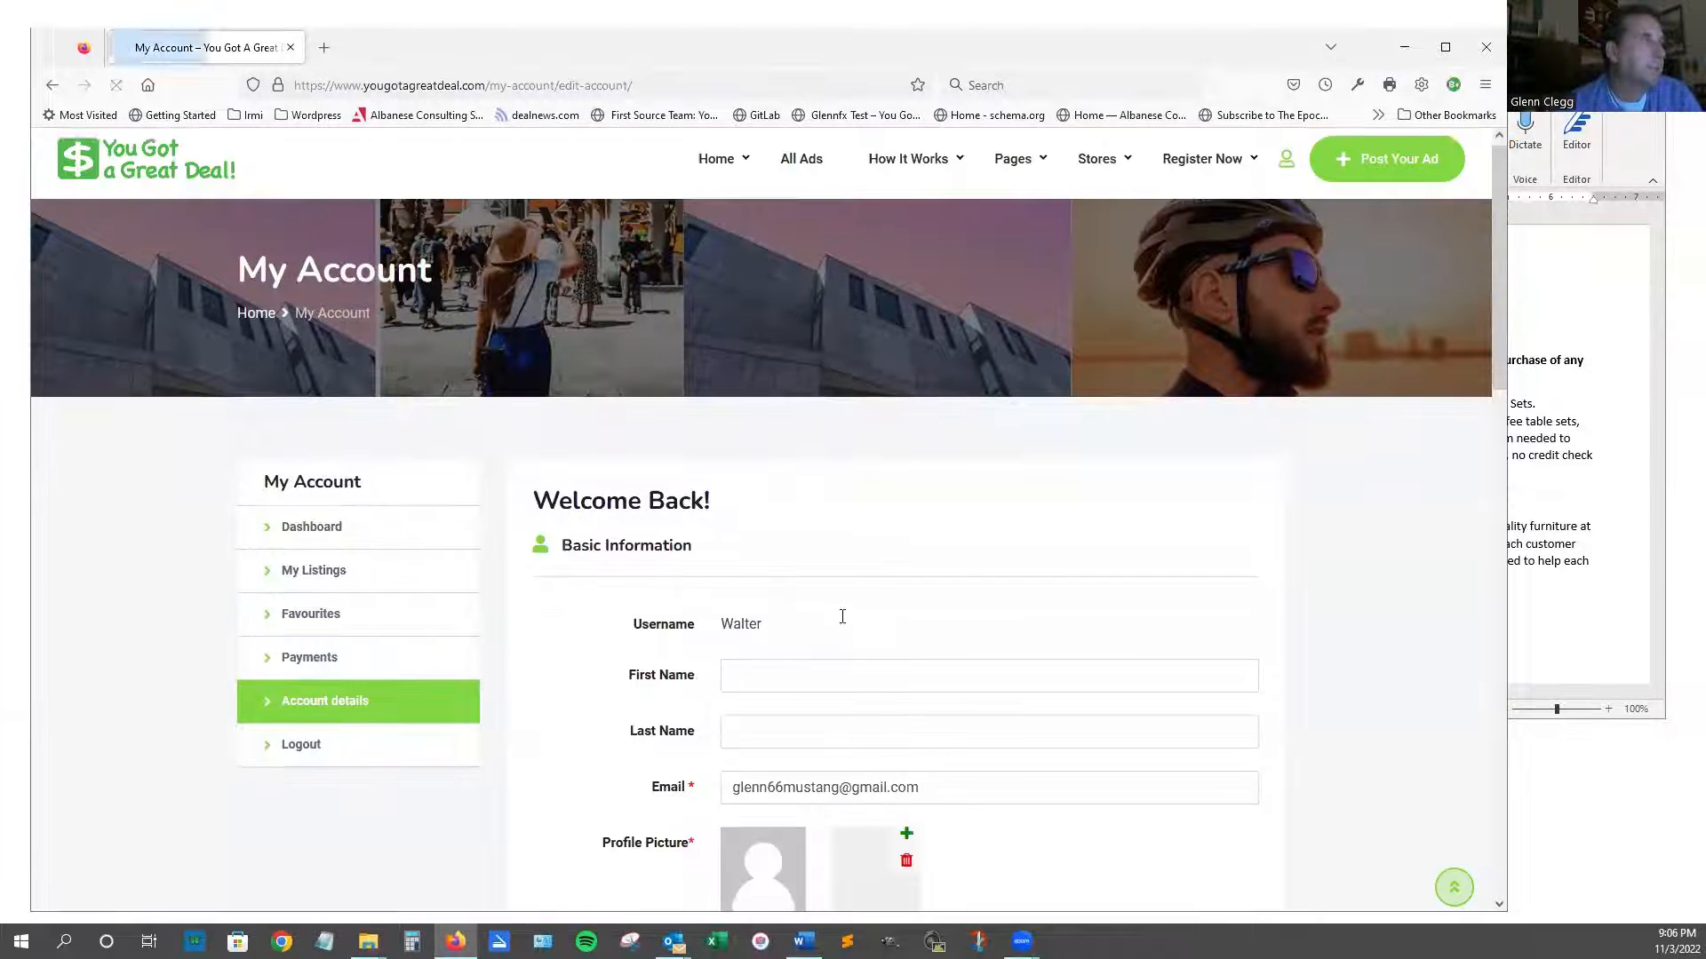
scroll(841, 616, down, 3)
scroll(945, 532, down, 2)
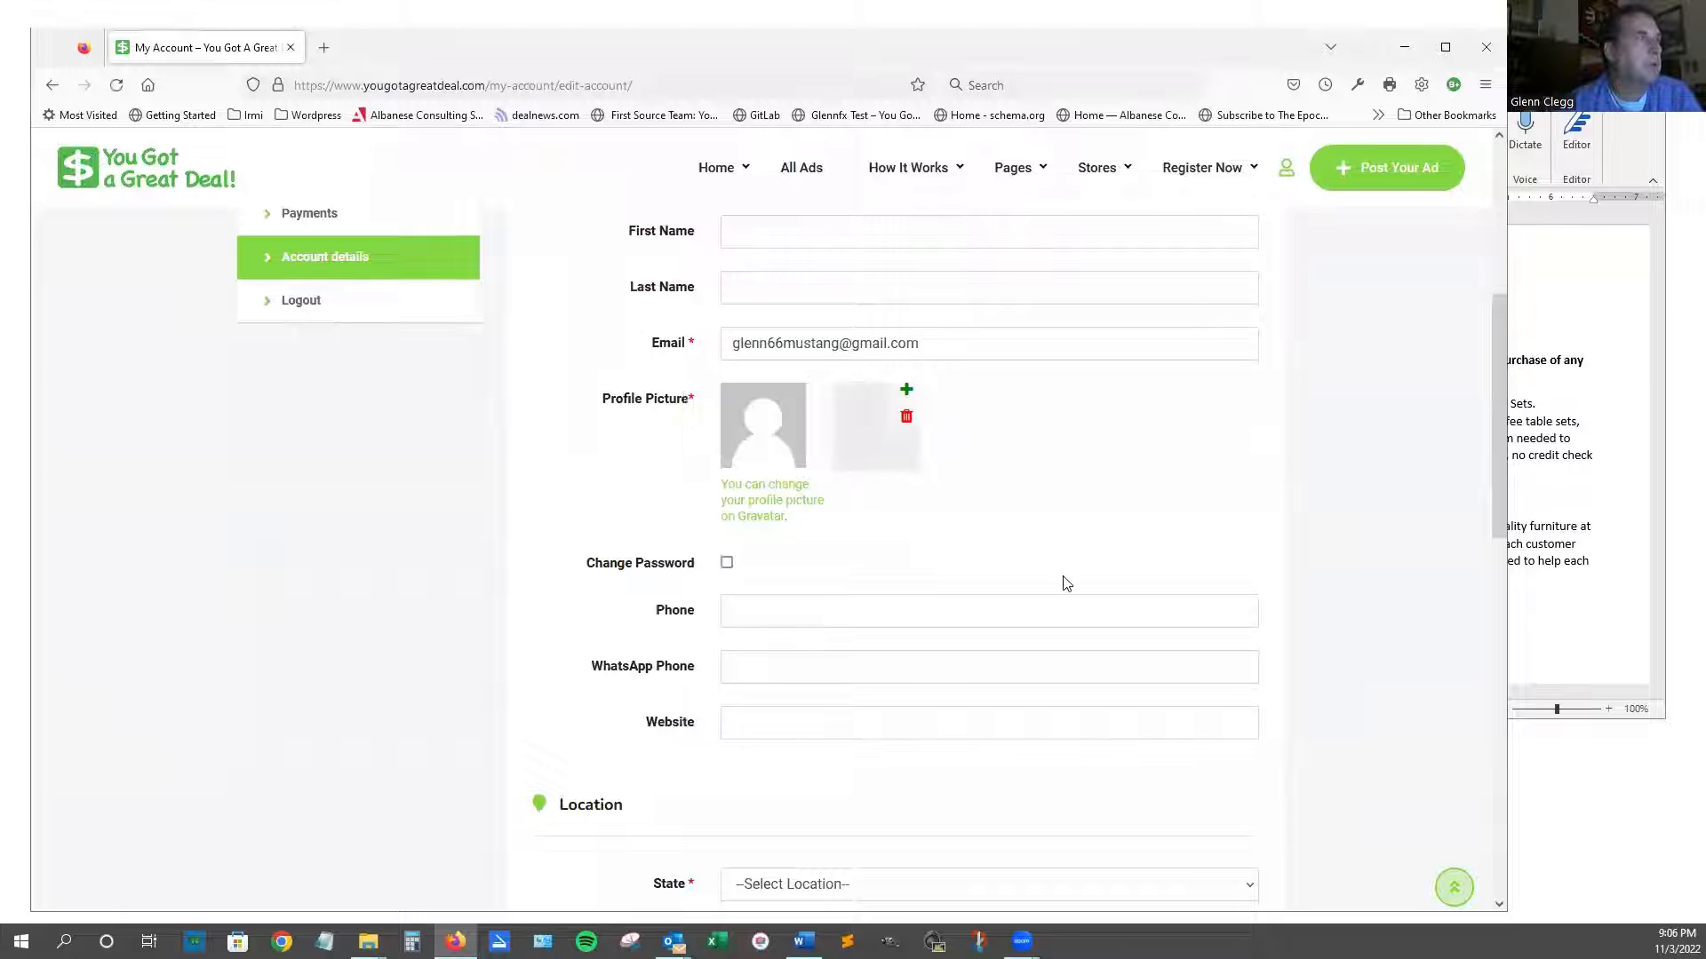
scroll(1066, 583, up, 2)
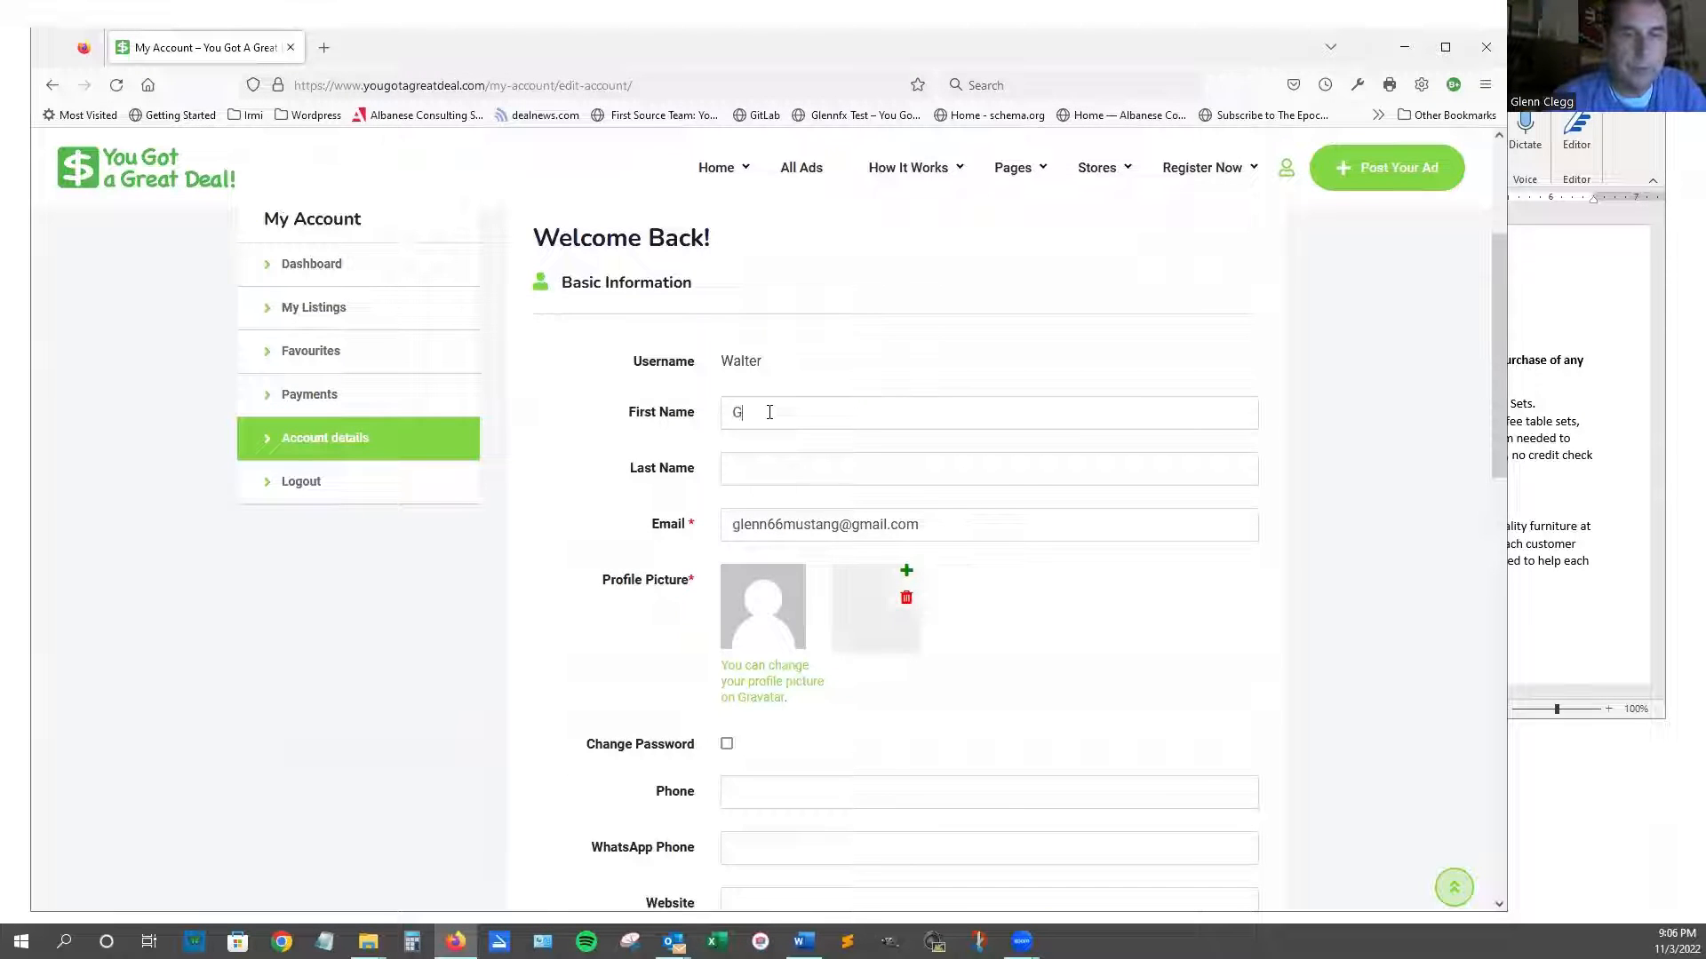
text(lenn)
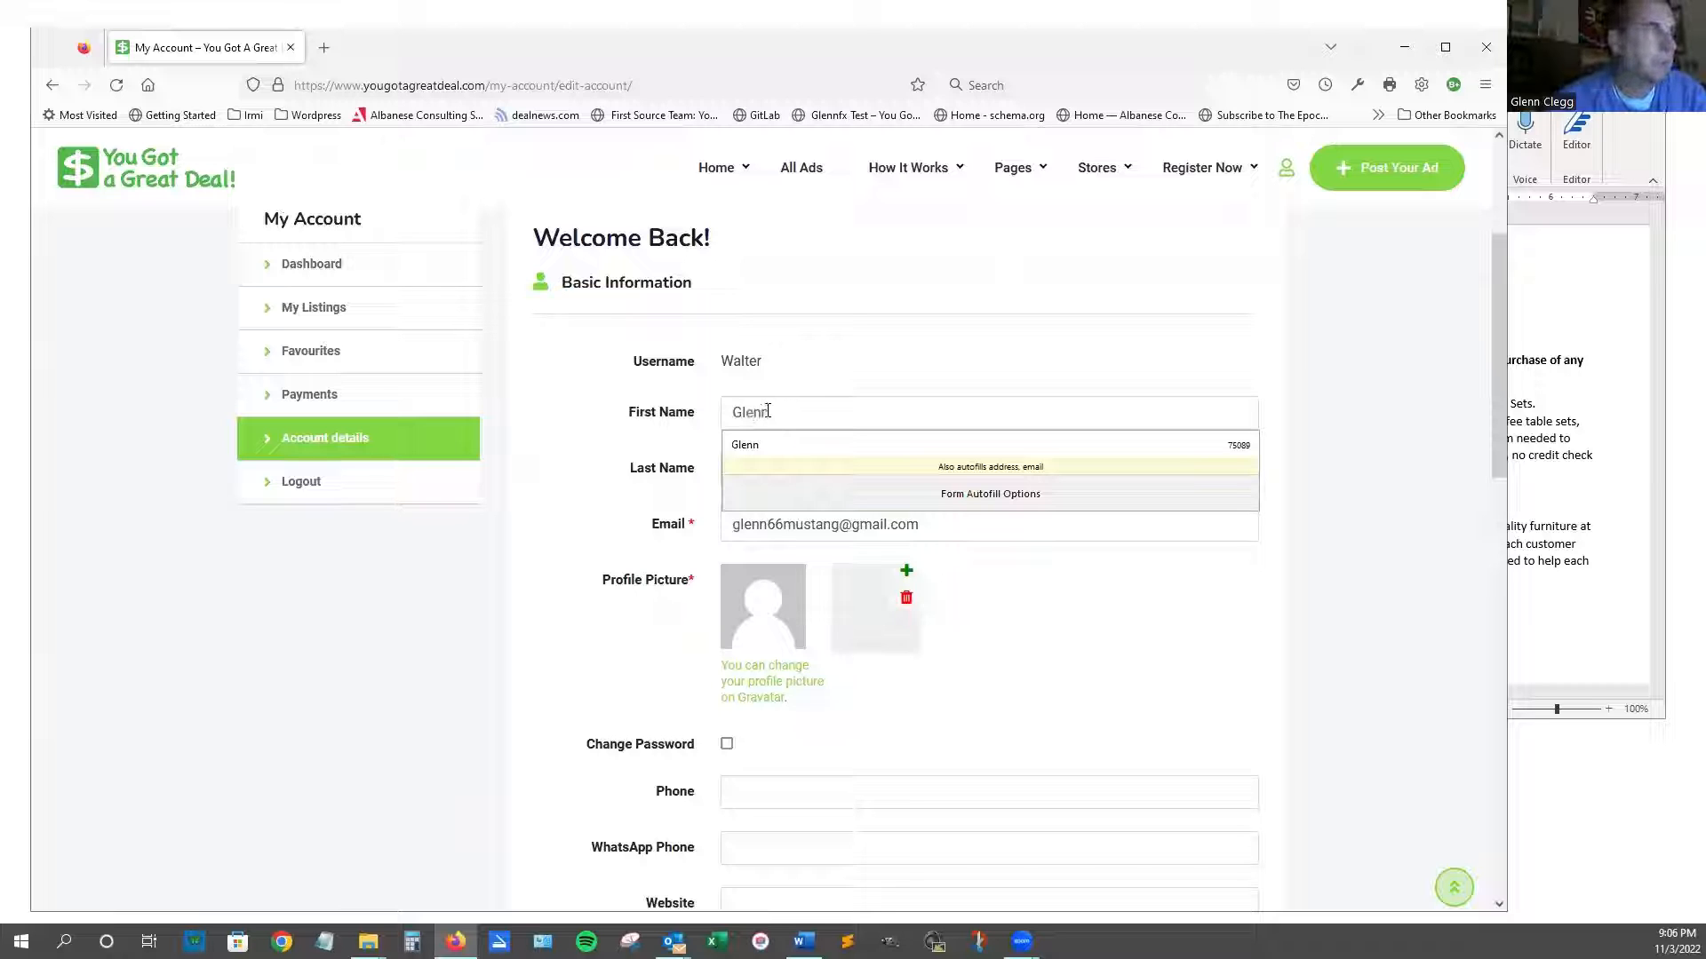
click(668, 411)
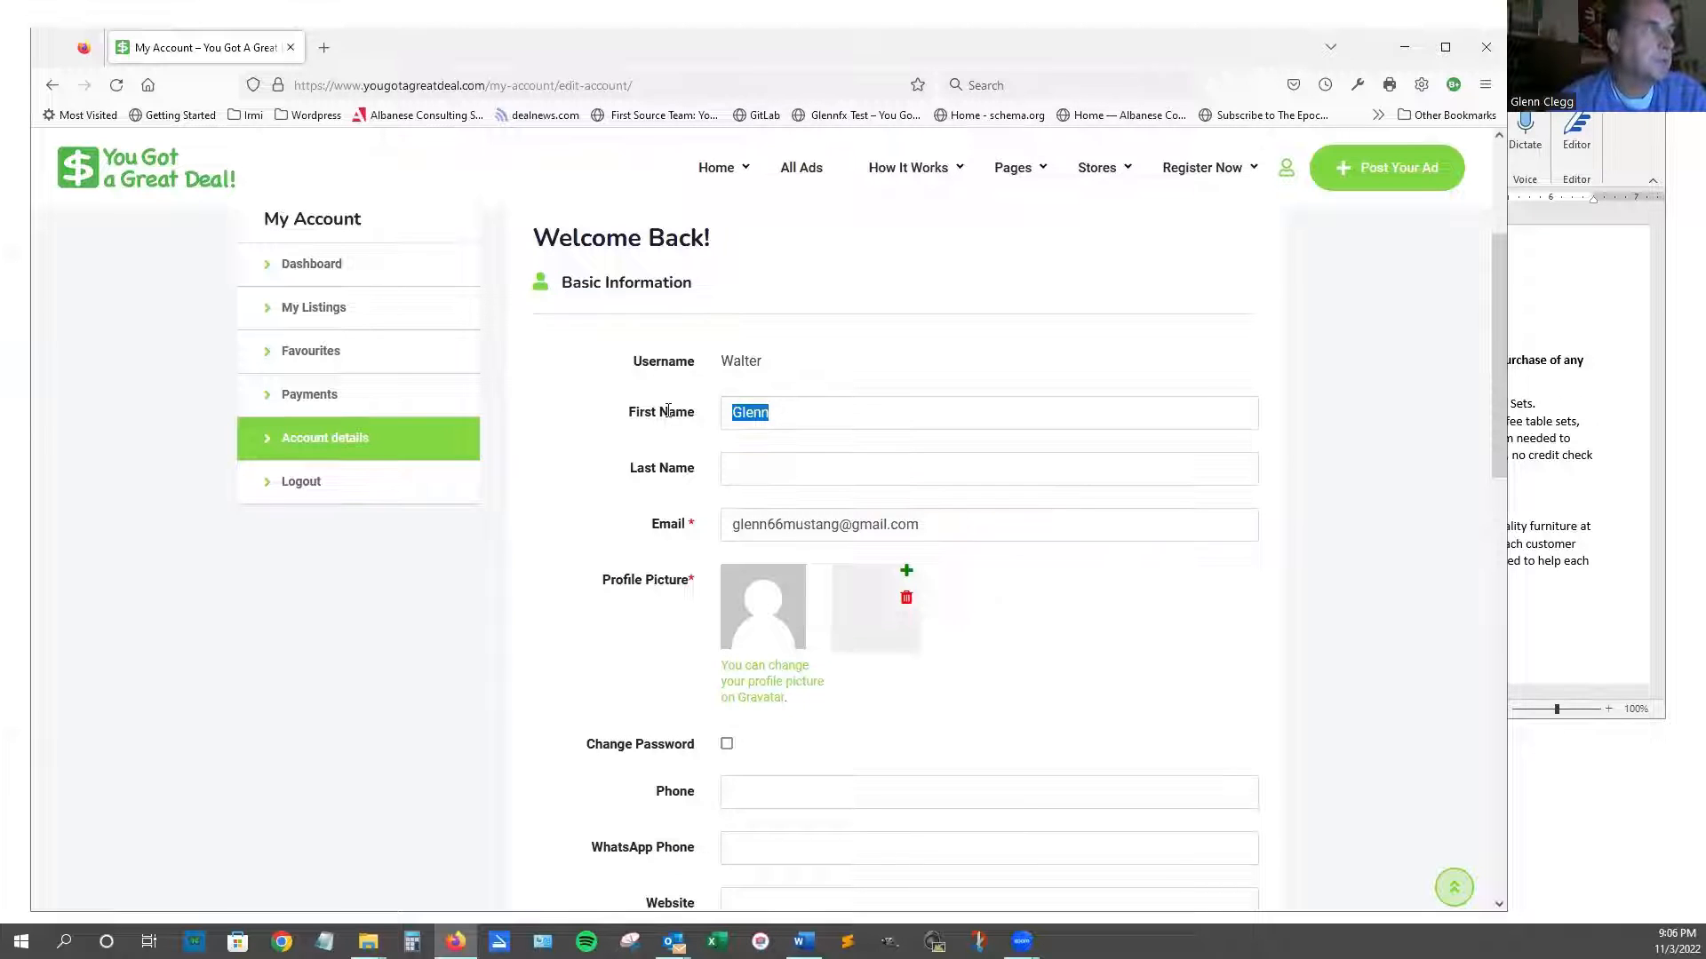
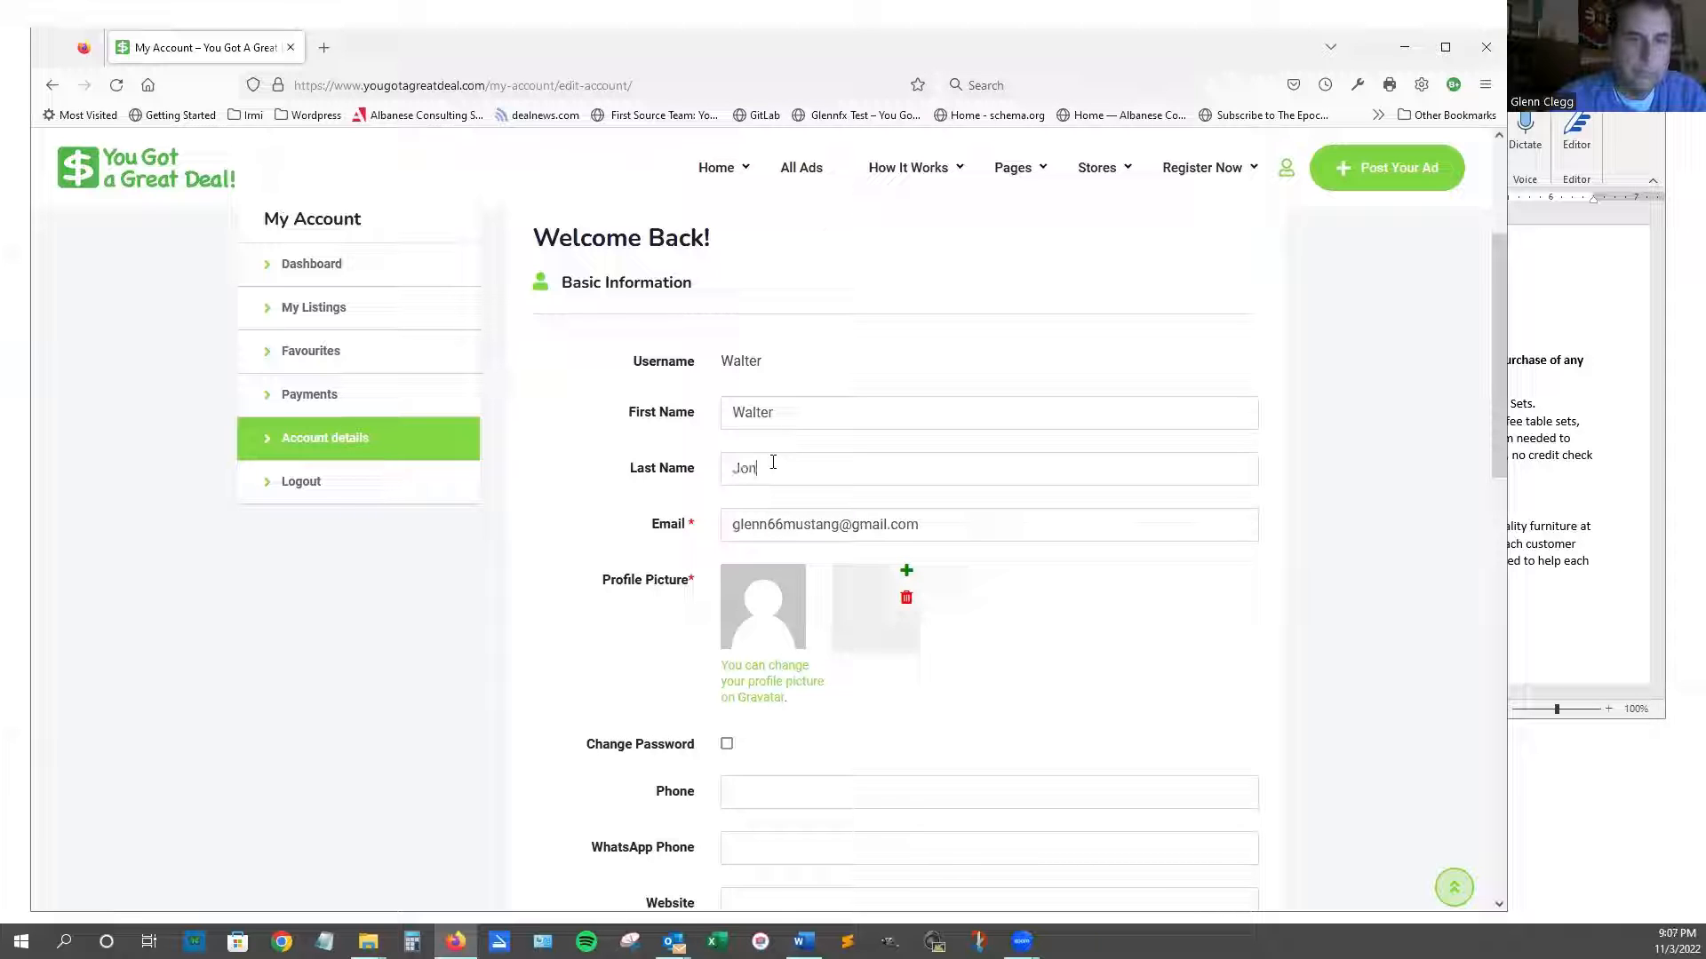
scroll(787, 647, down, 2)
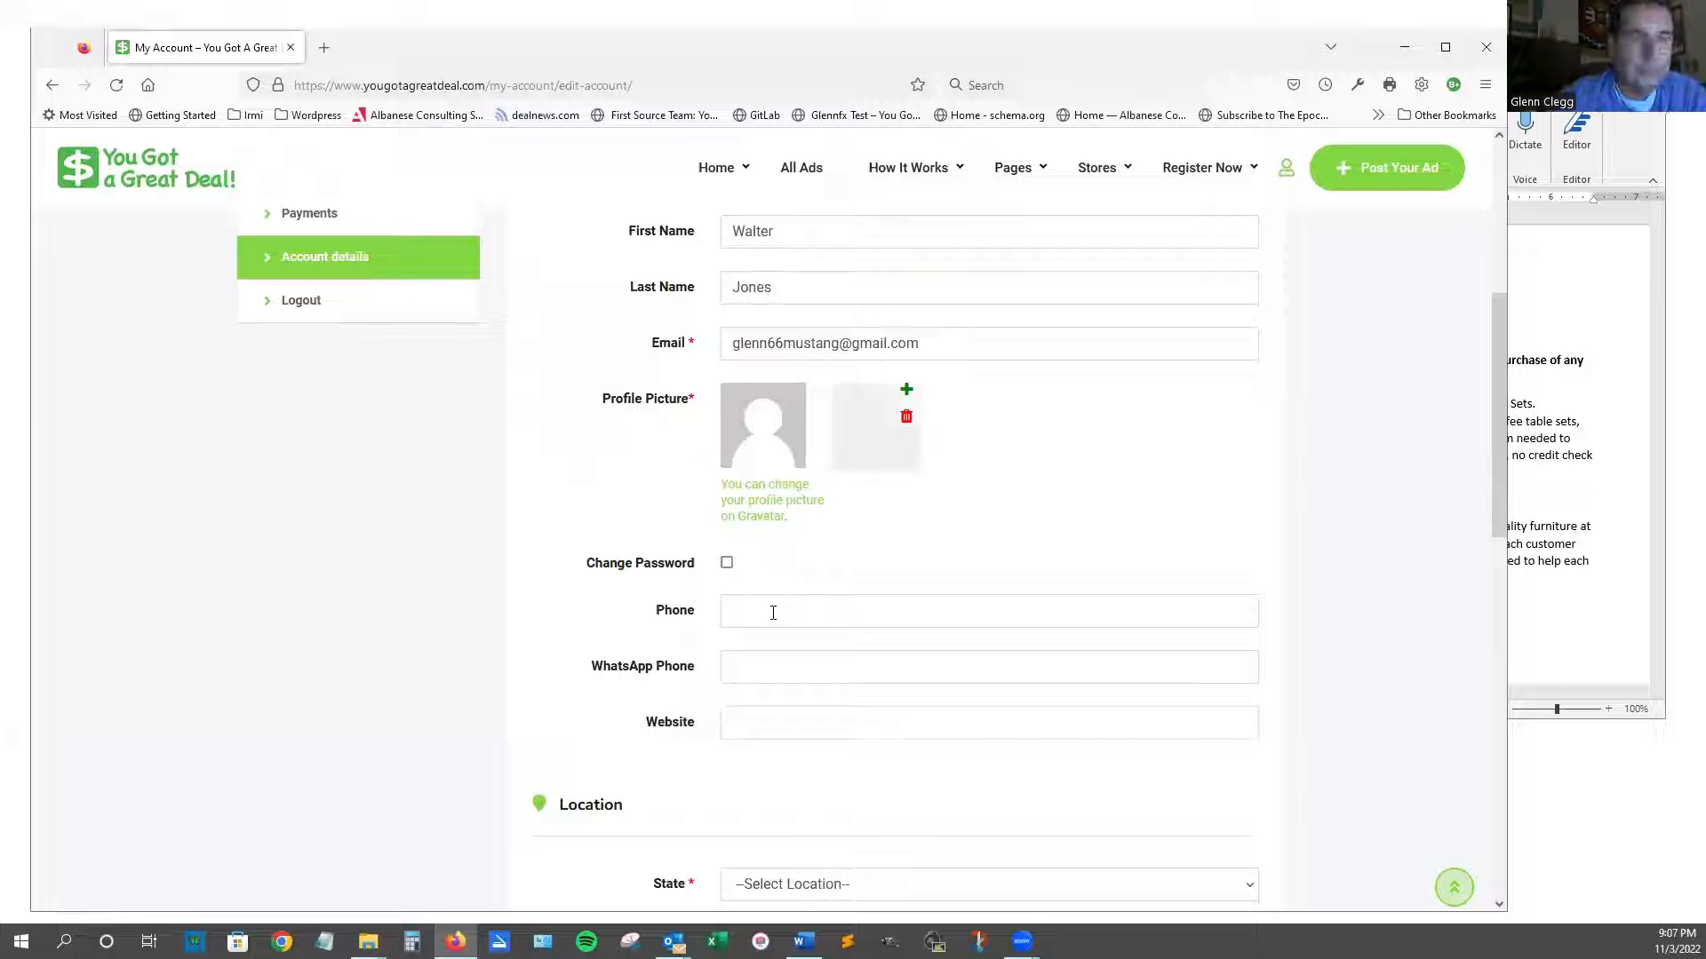
click(773, 613)
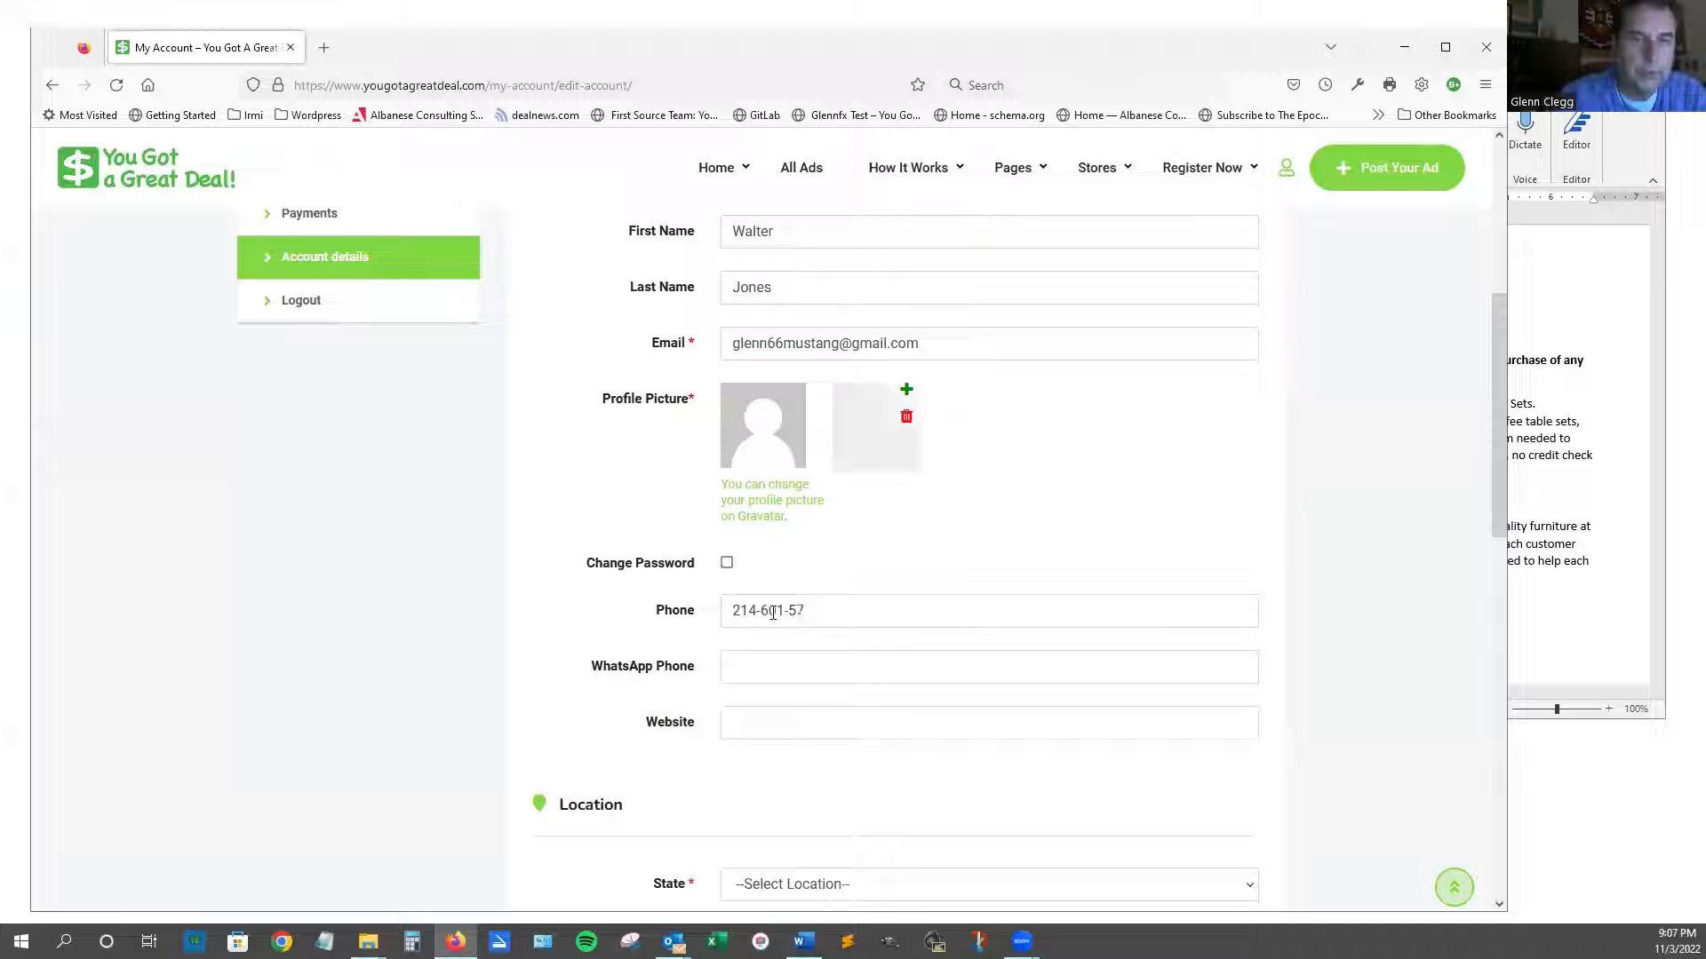
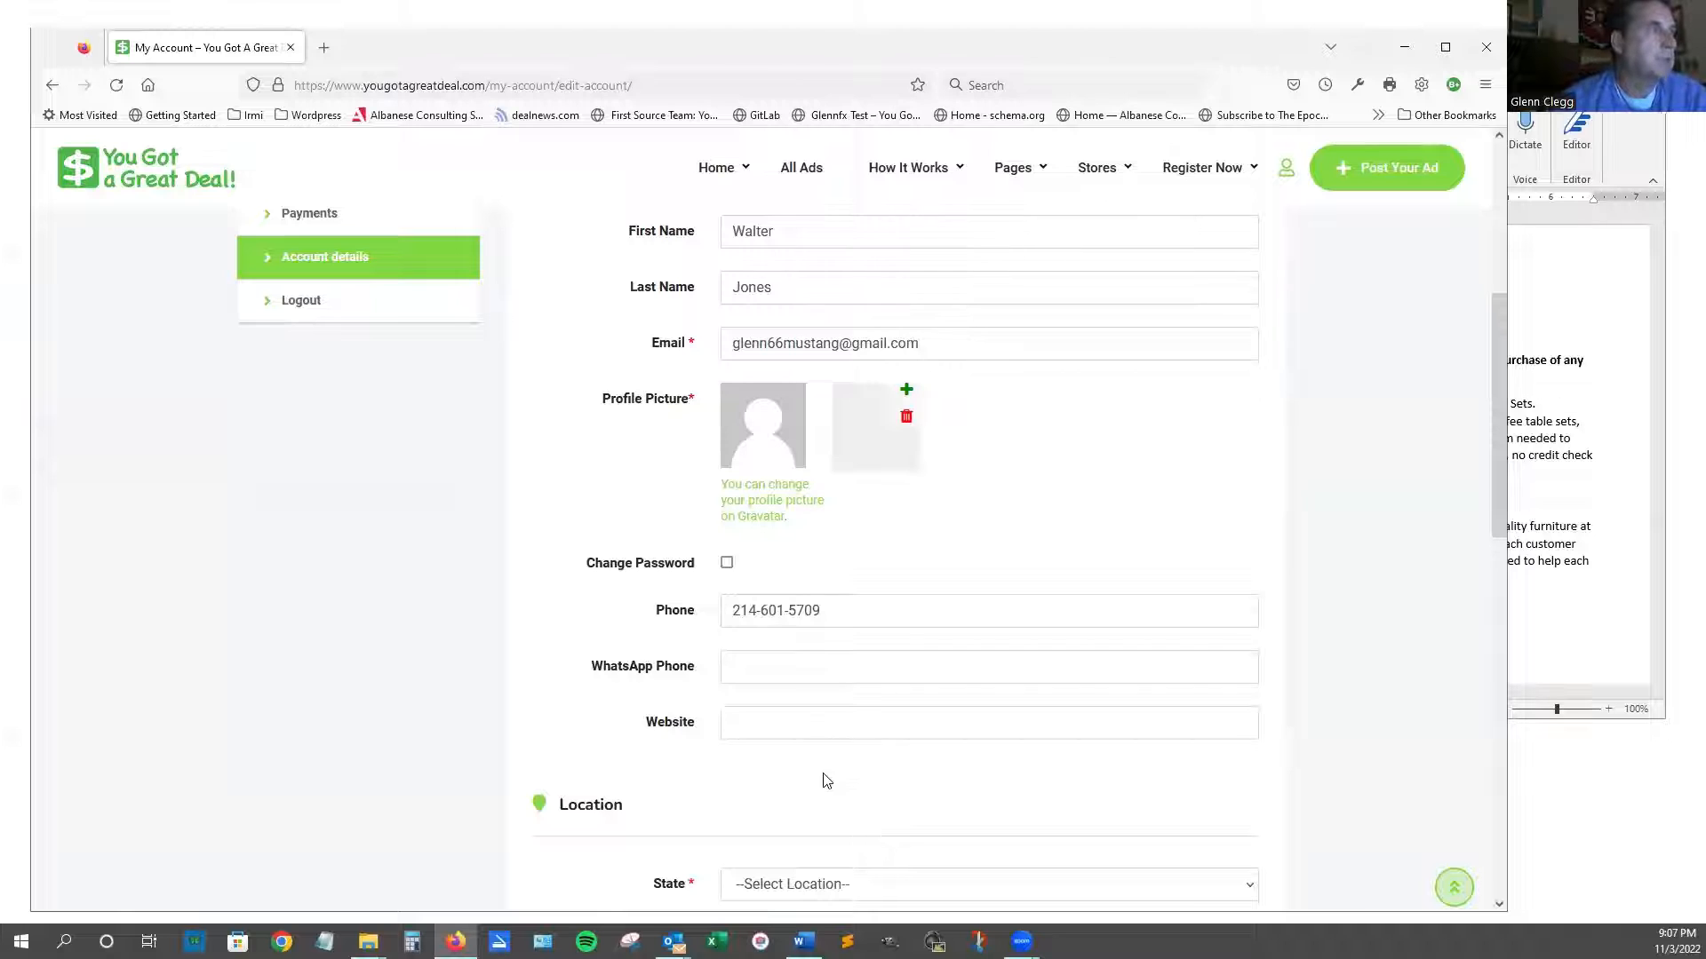
Set State to Texas, City to Dallas Area, and fill in the zip code.
scroll(811, 749, down, 3)
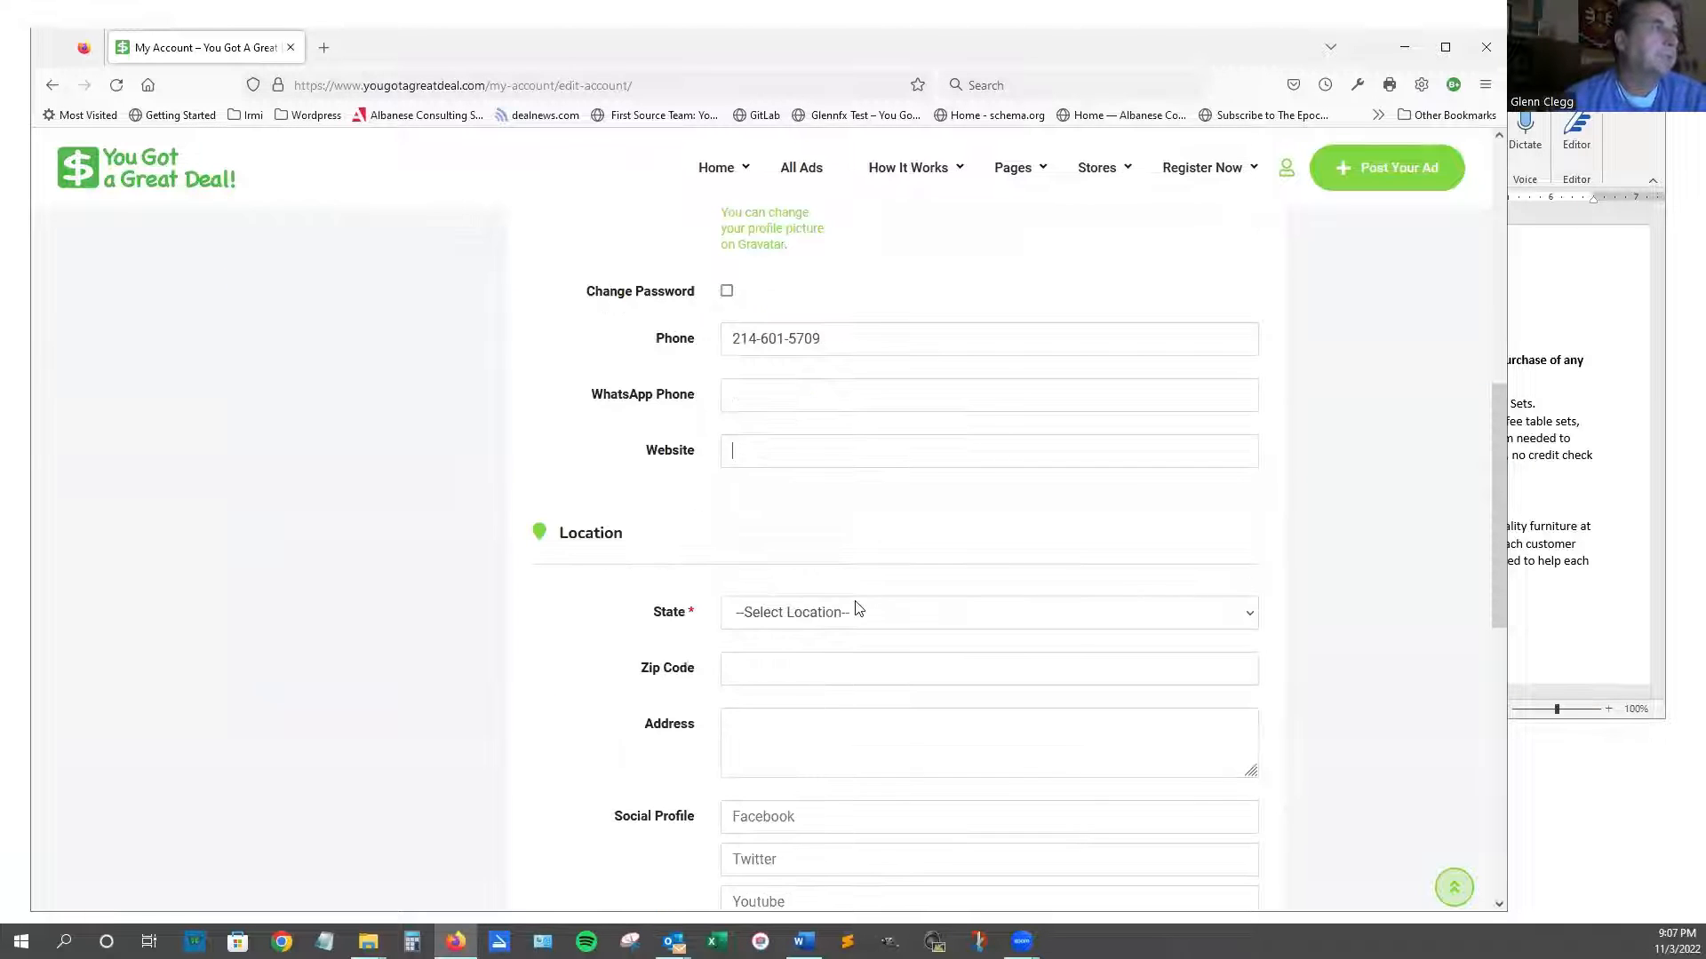
scroll(1013, 624, down, 3)
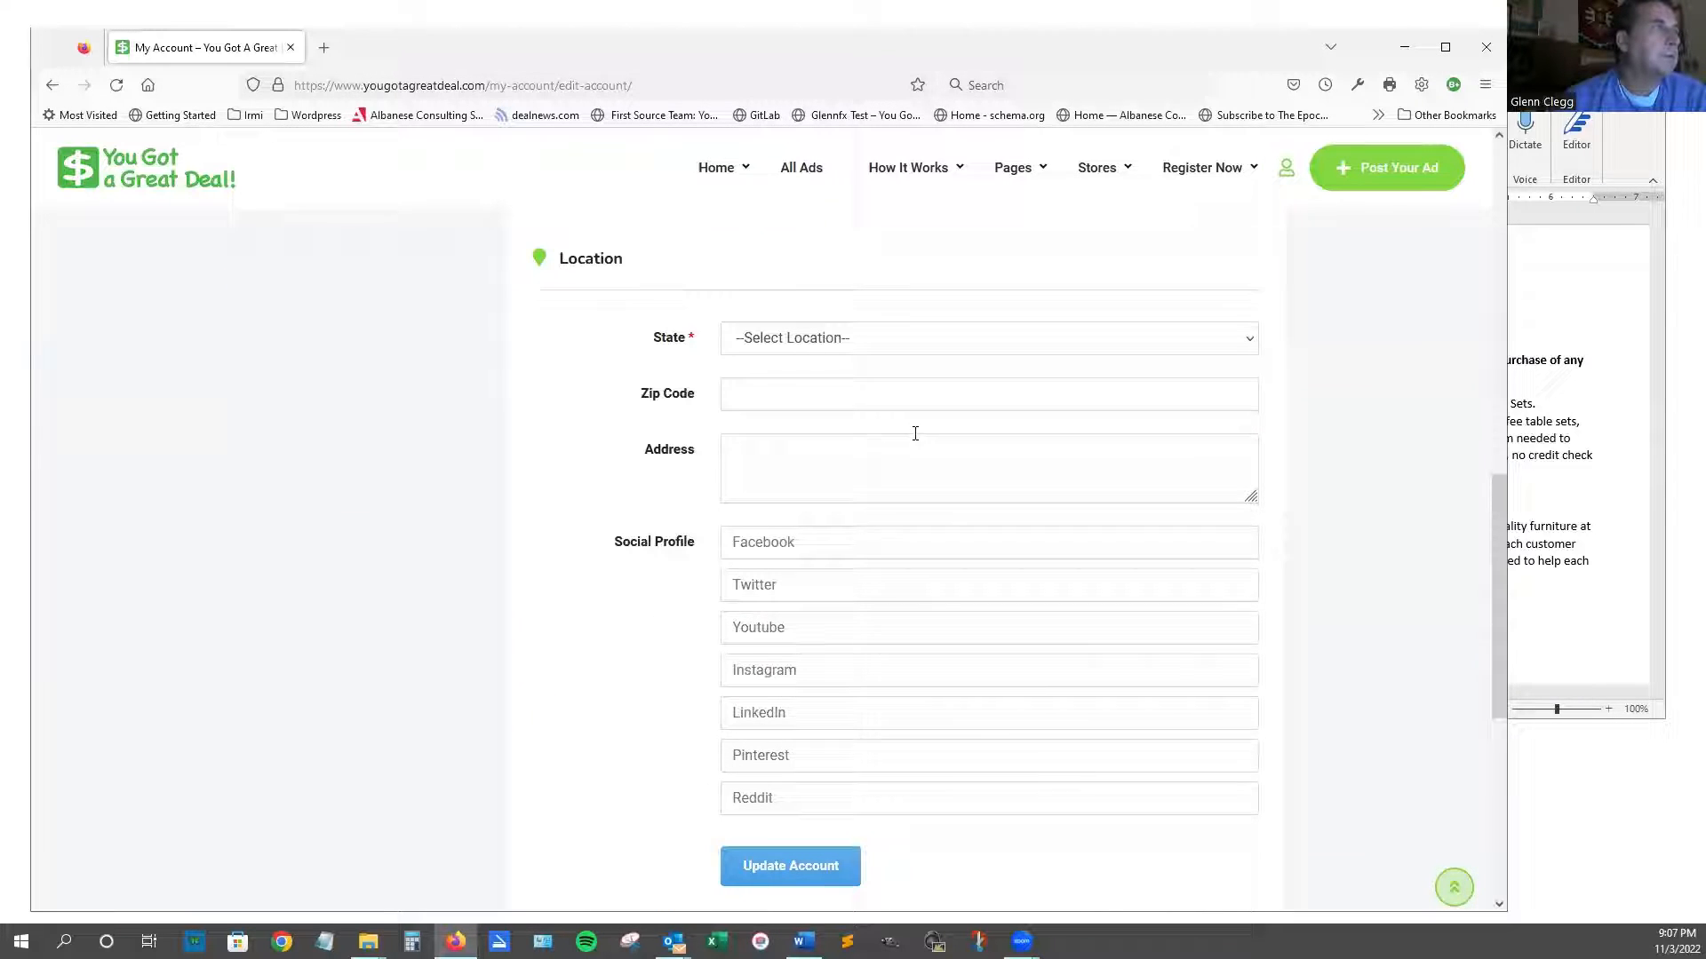
click(933, 343)
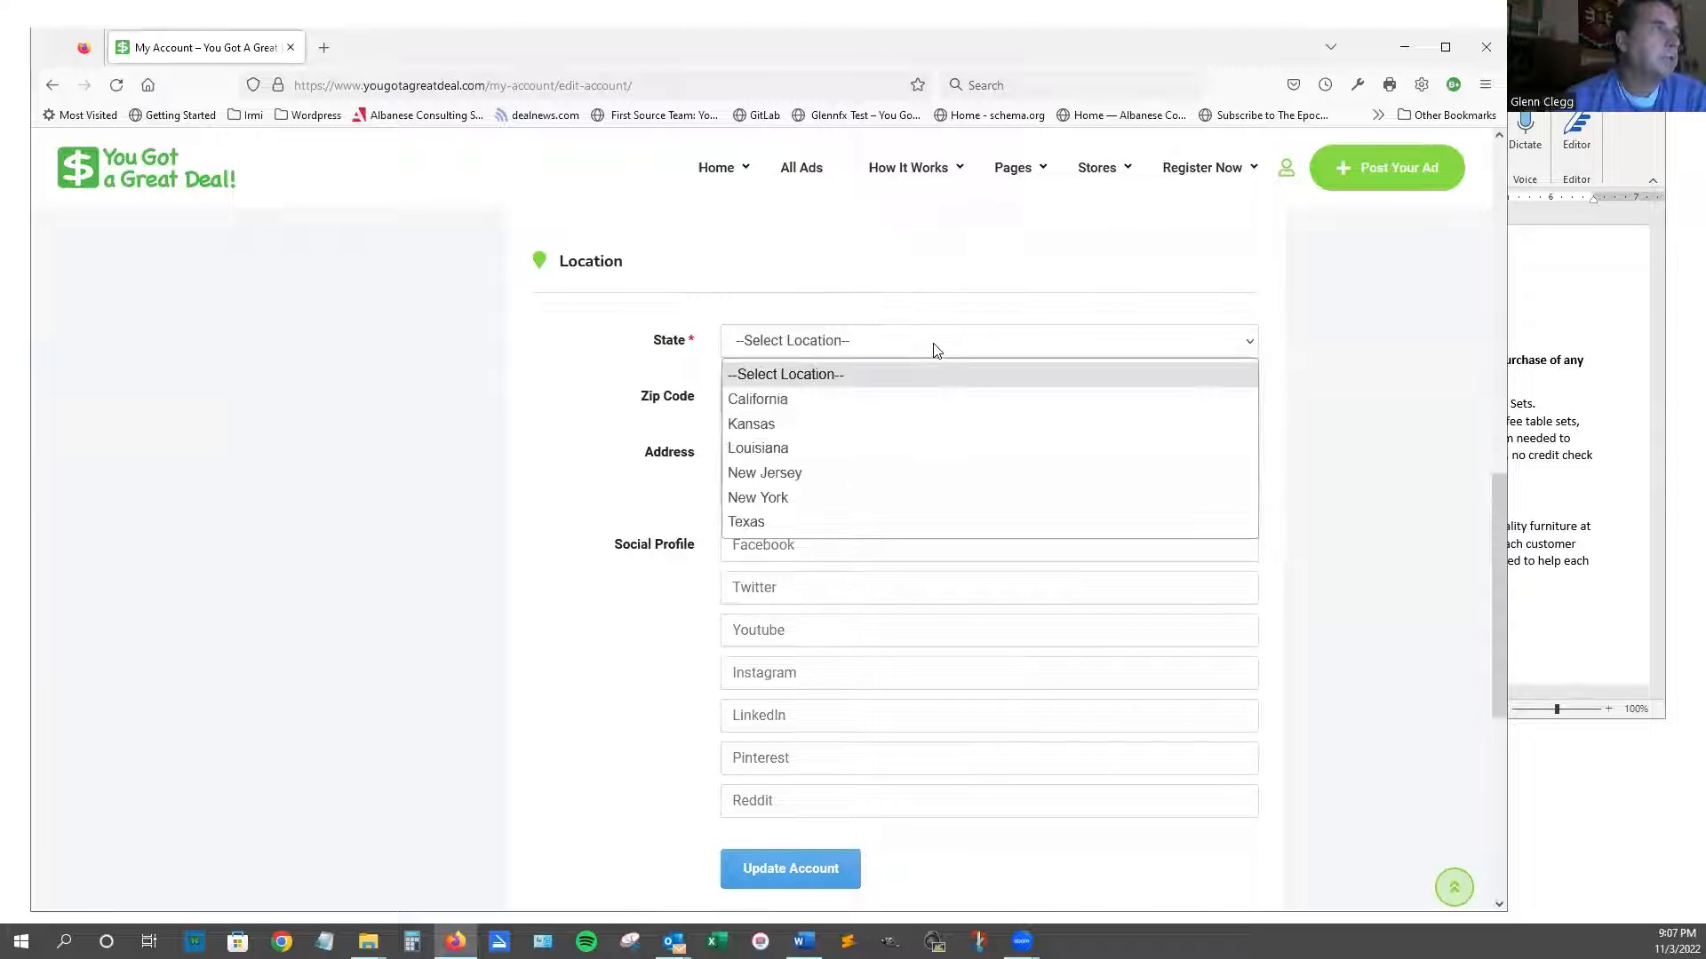
click(895, 521)
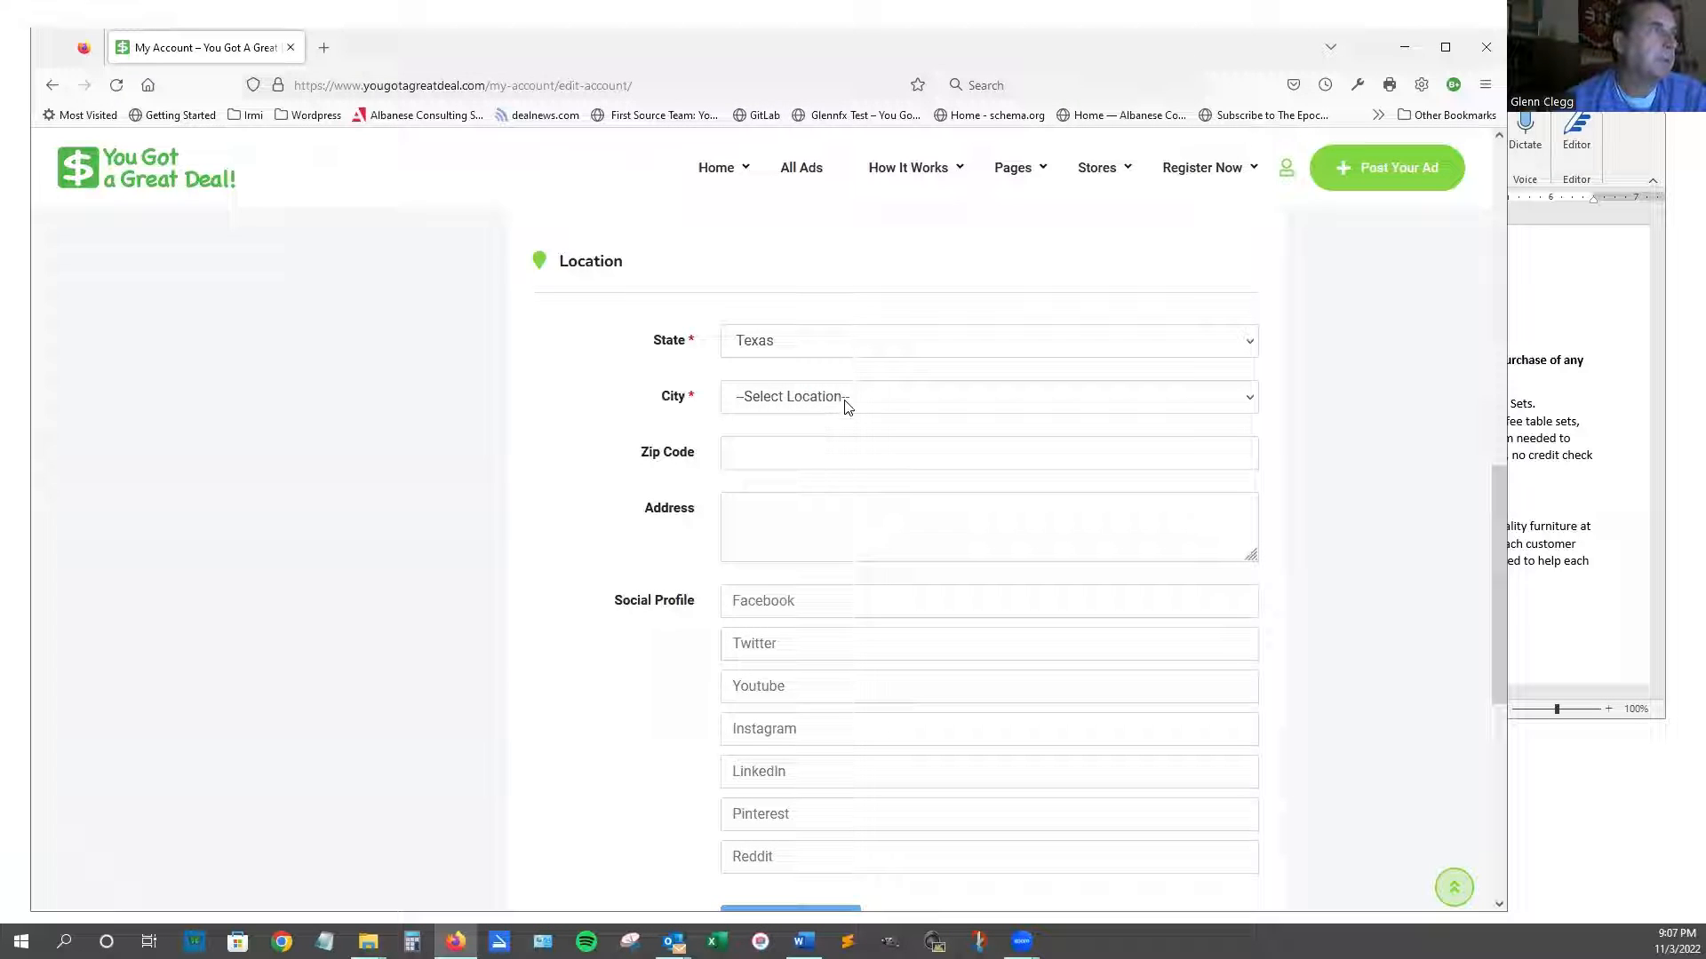
click(867, 404)
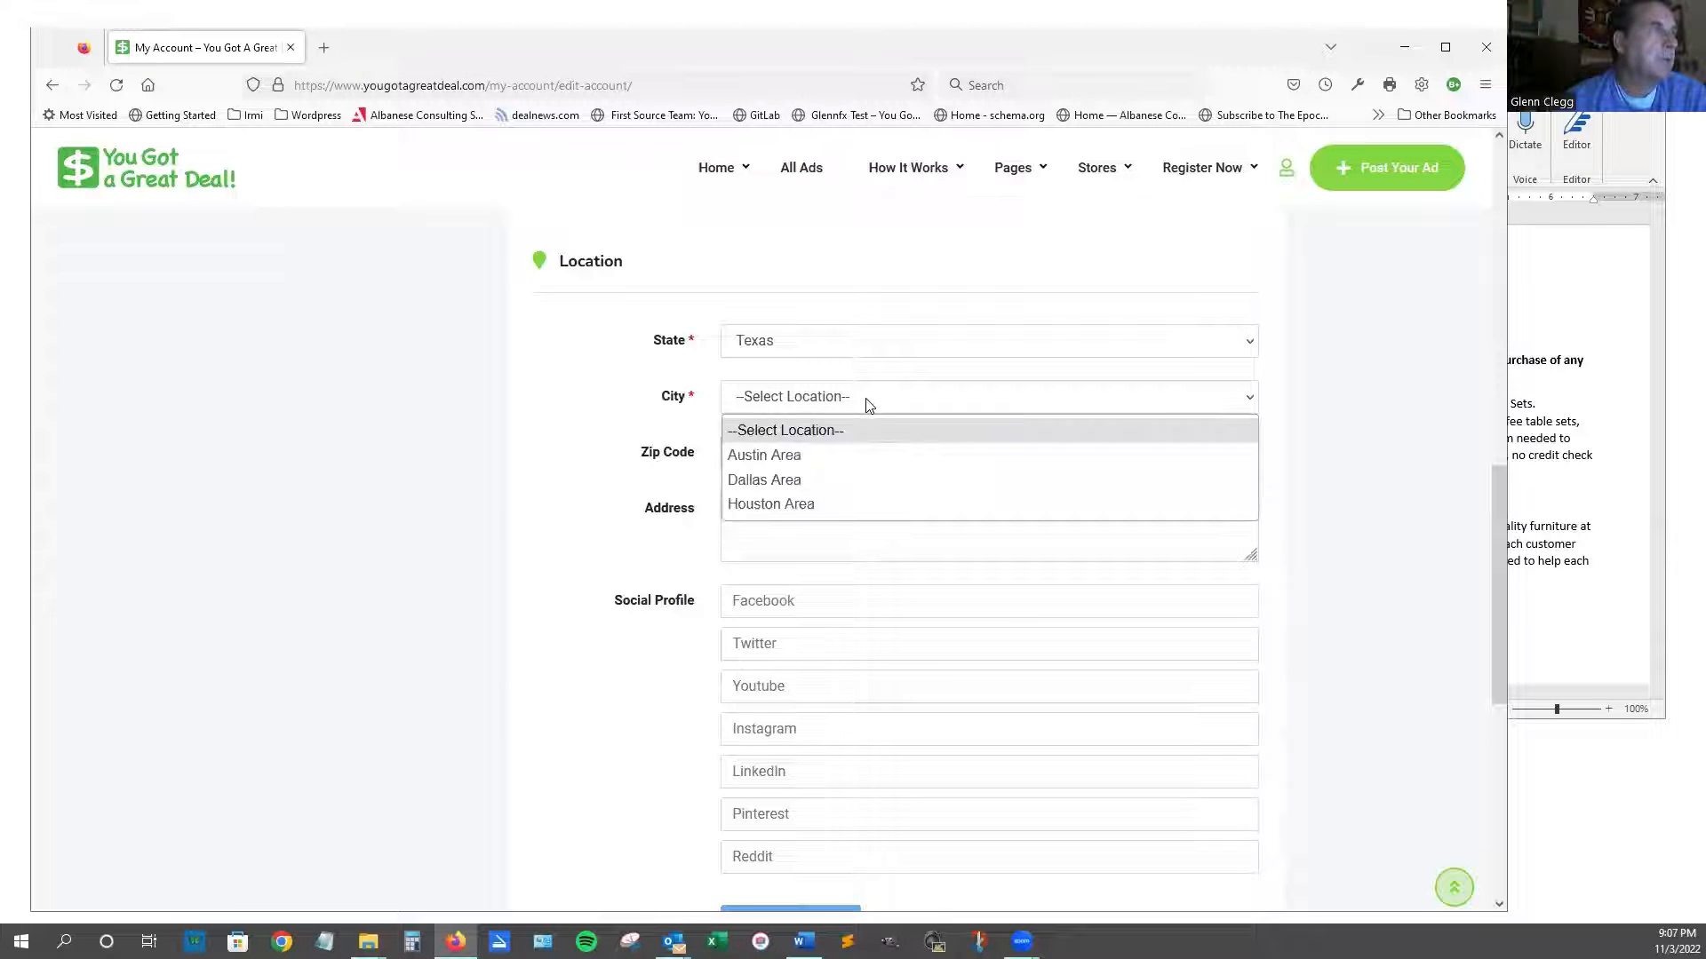
click(854, 485)
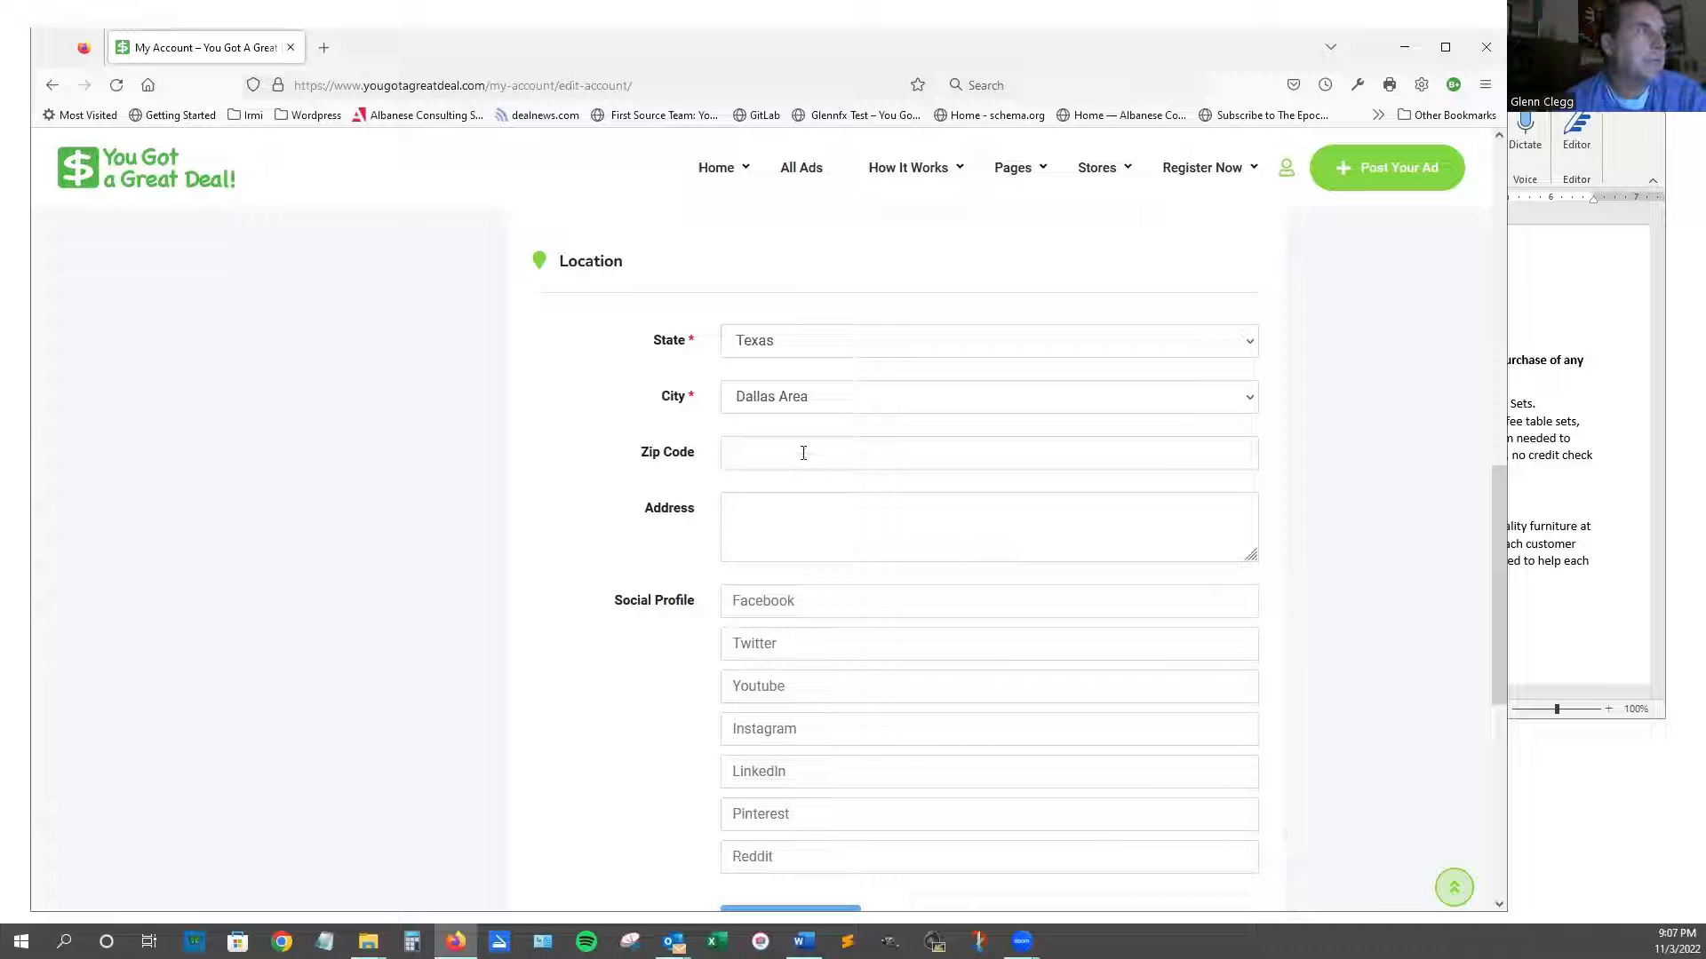
text(75)
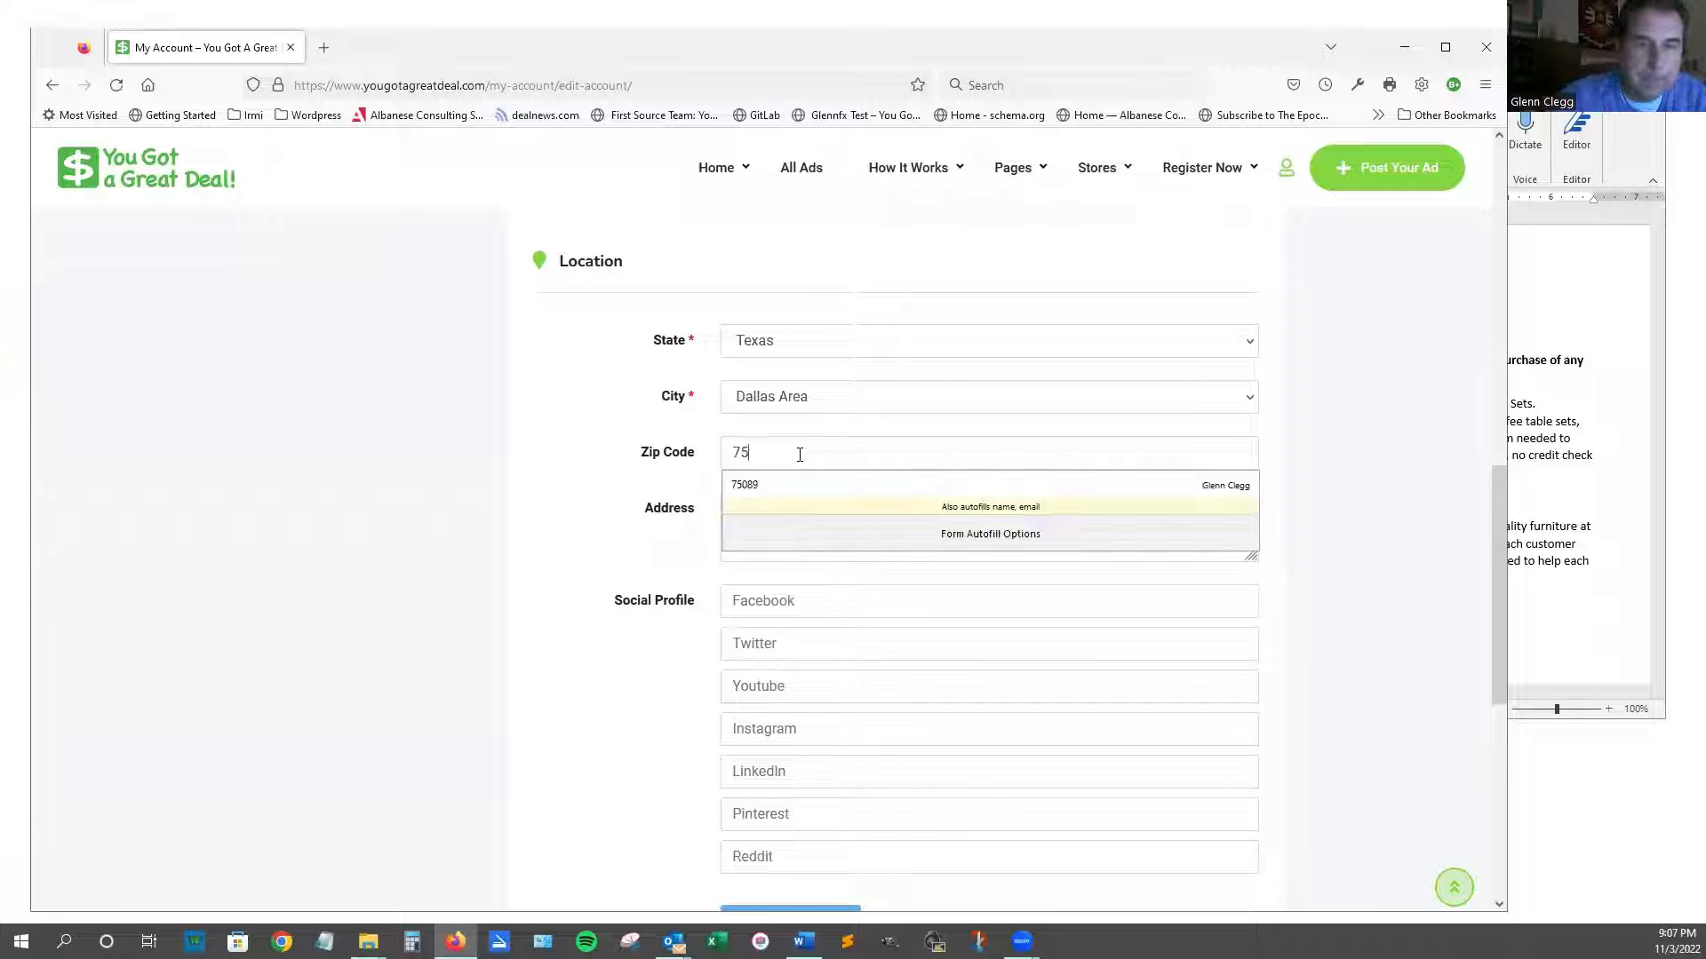
text(089)
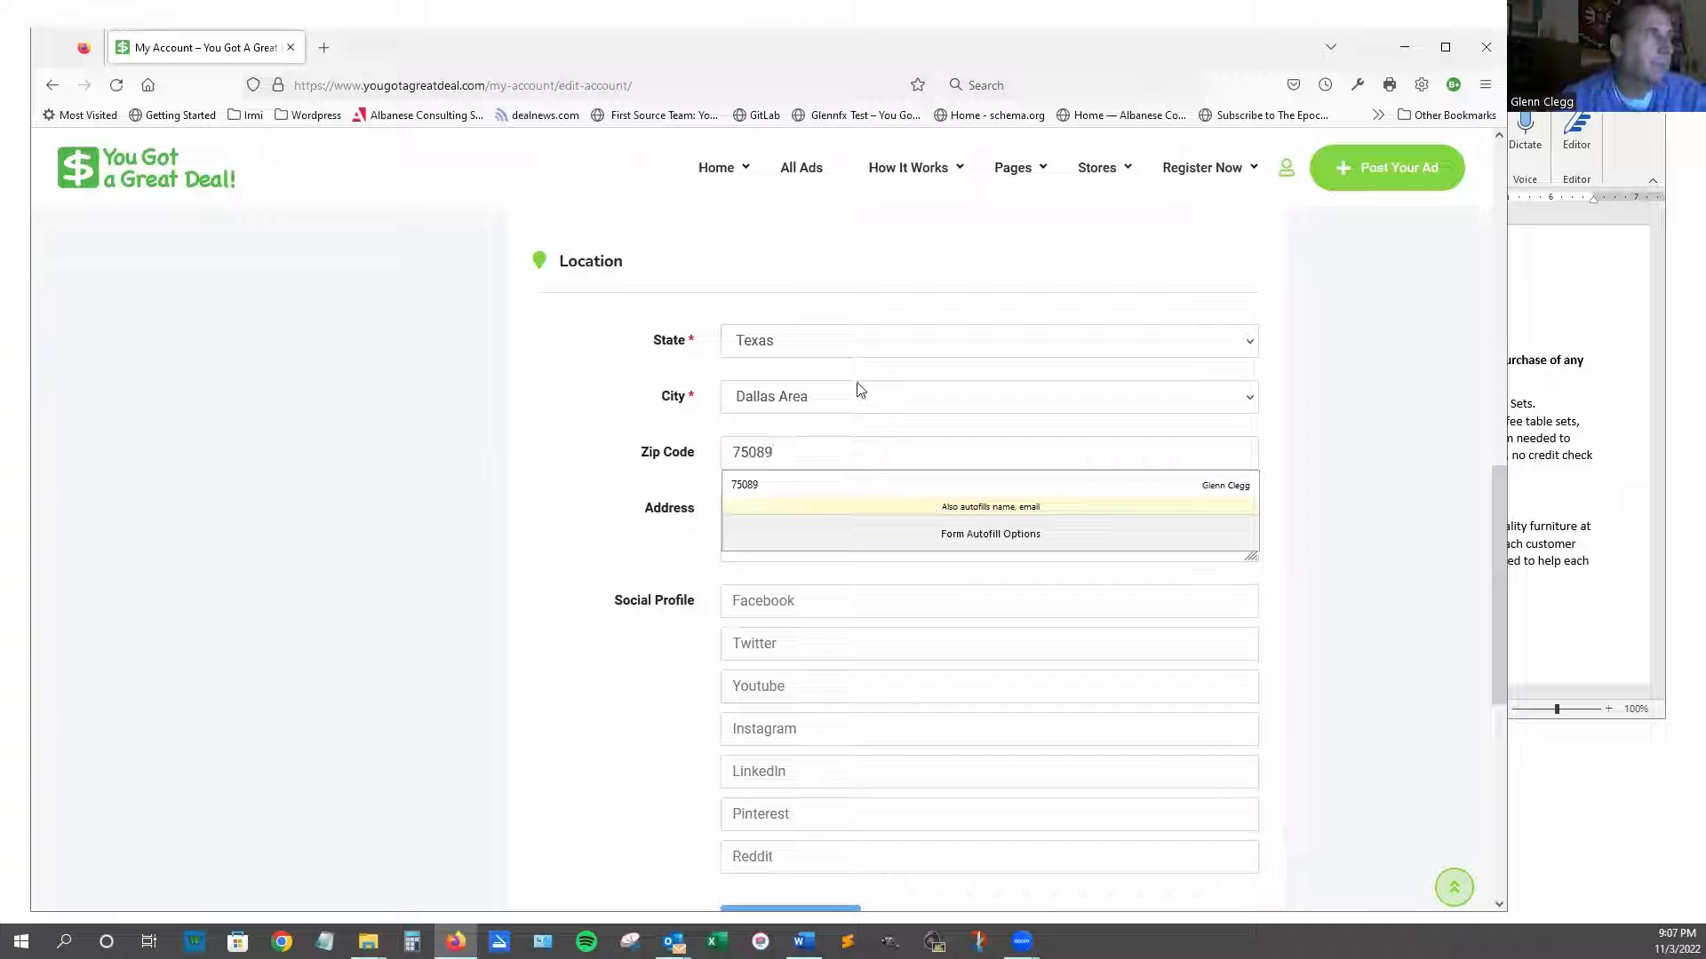
click(1318, 524)
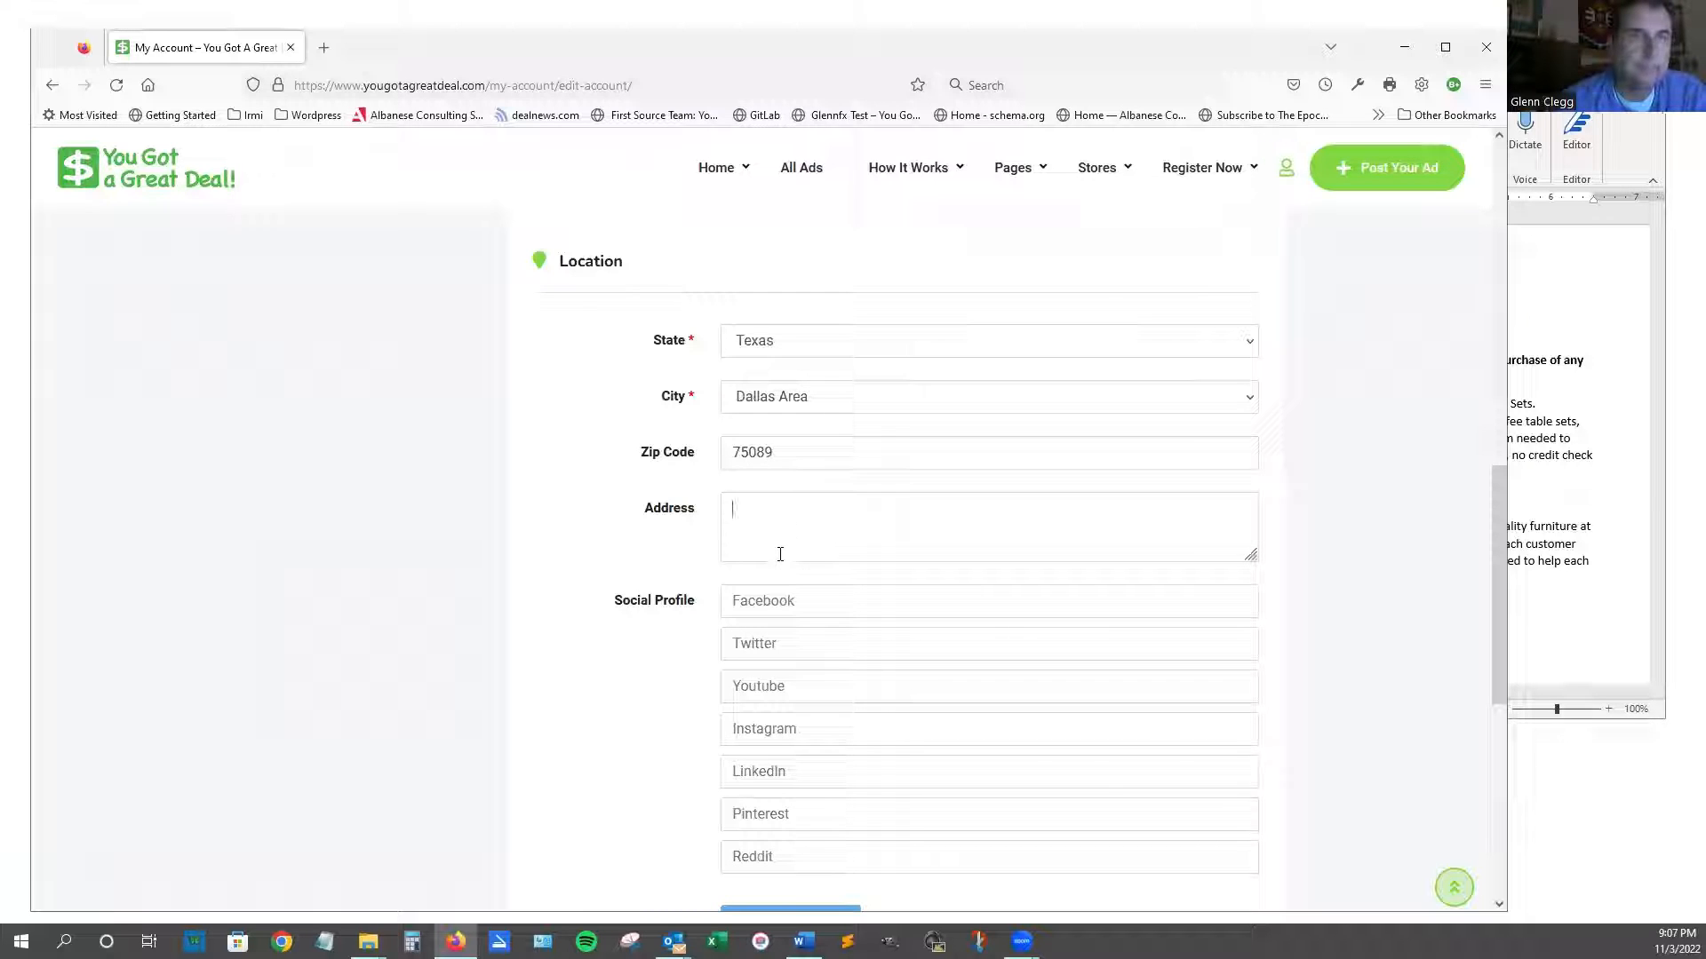
Save the details with Update Account and check the confirmation.
scroll(1014, 711, down, 2)
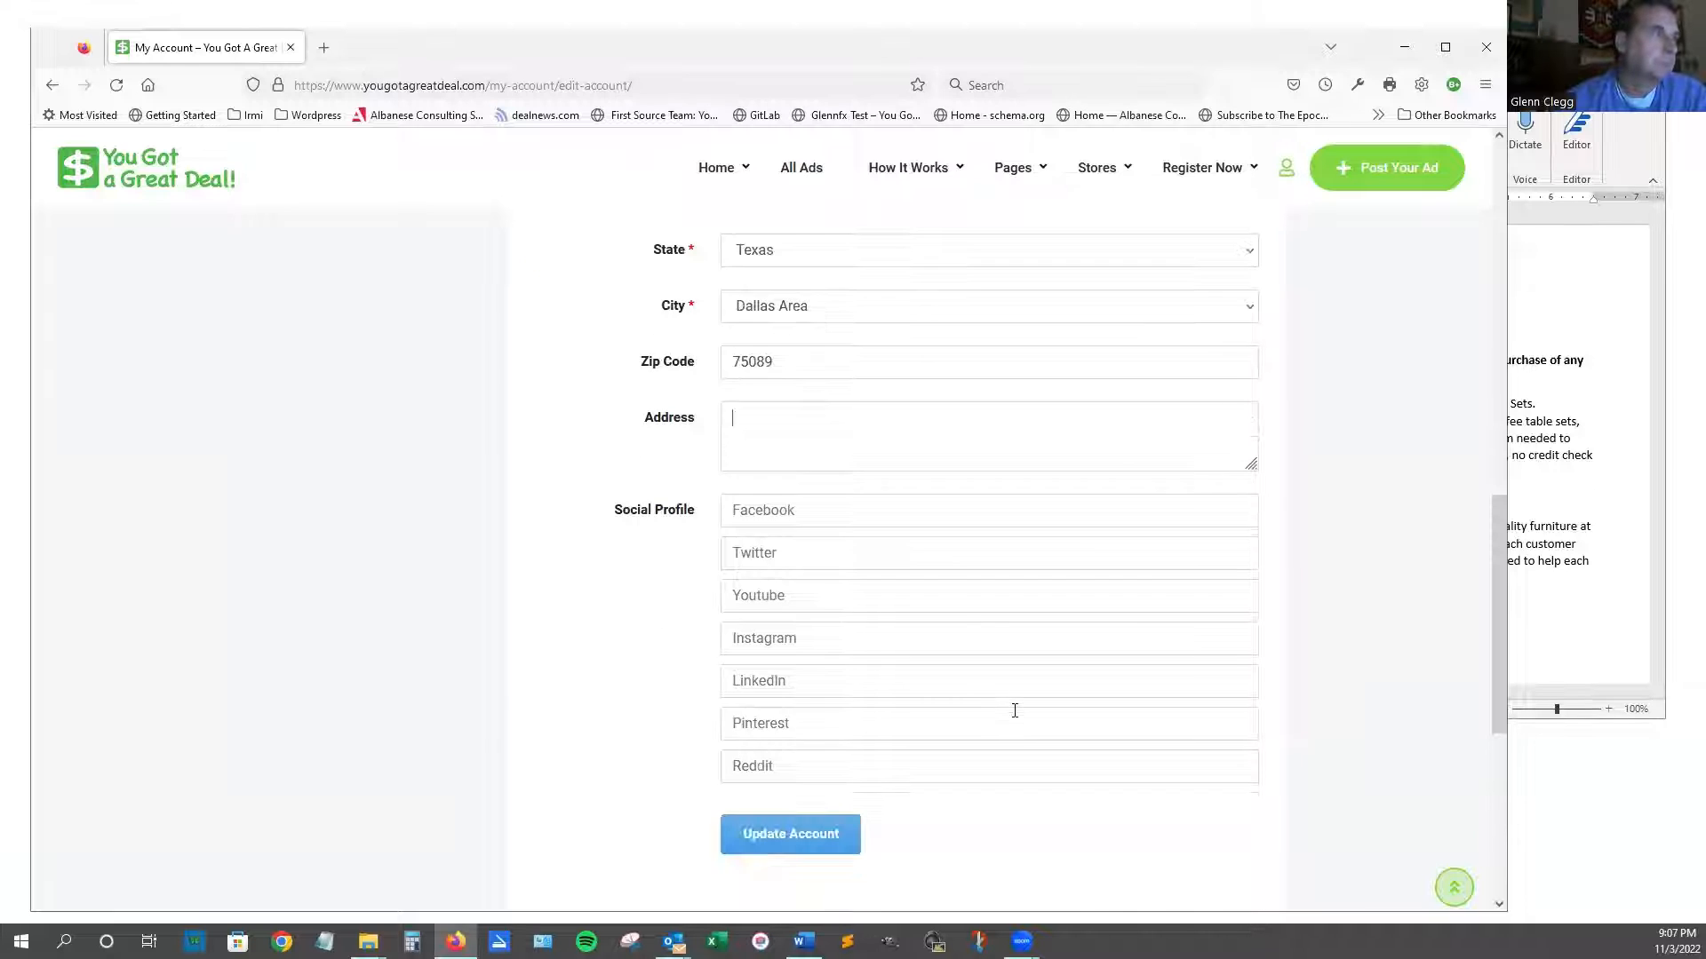
scroll(1013, 708, down, 2)
click(806, 743)
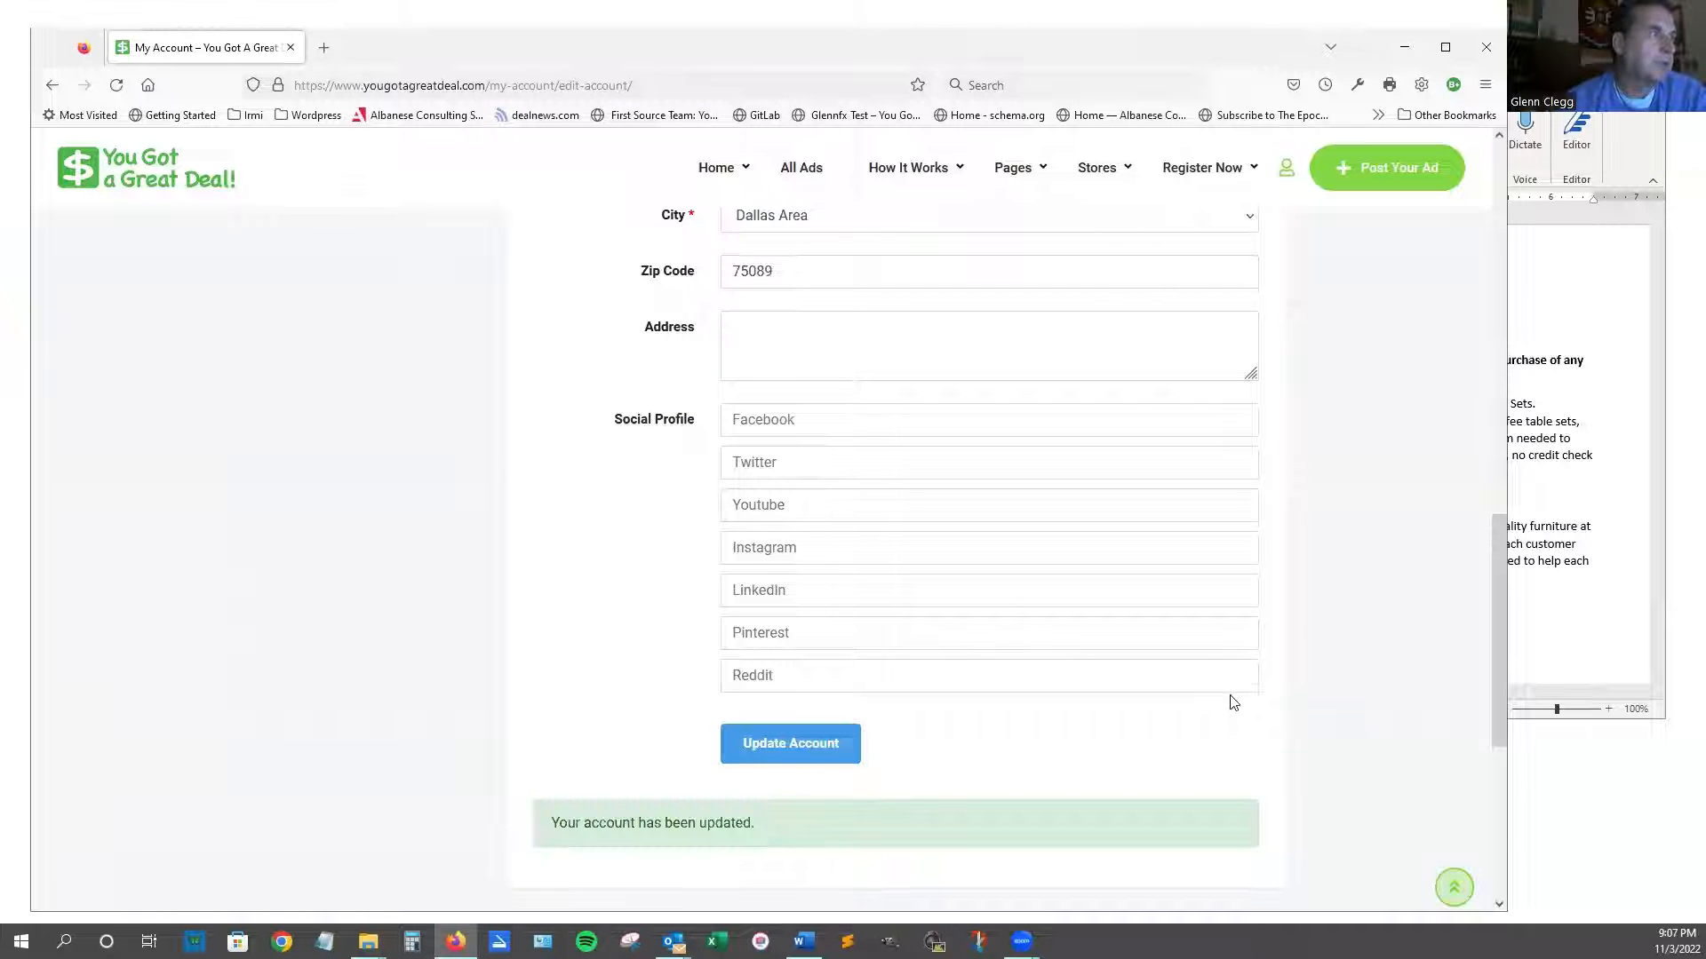
scroll(1233, 706, up, 8)
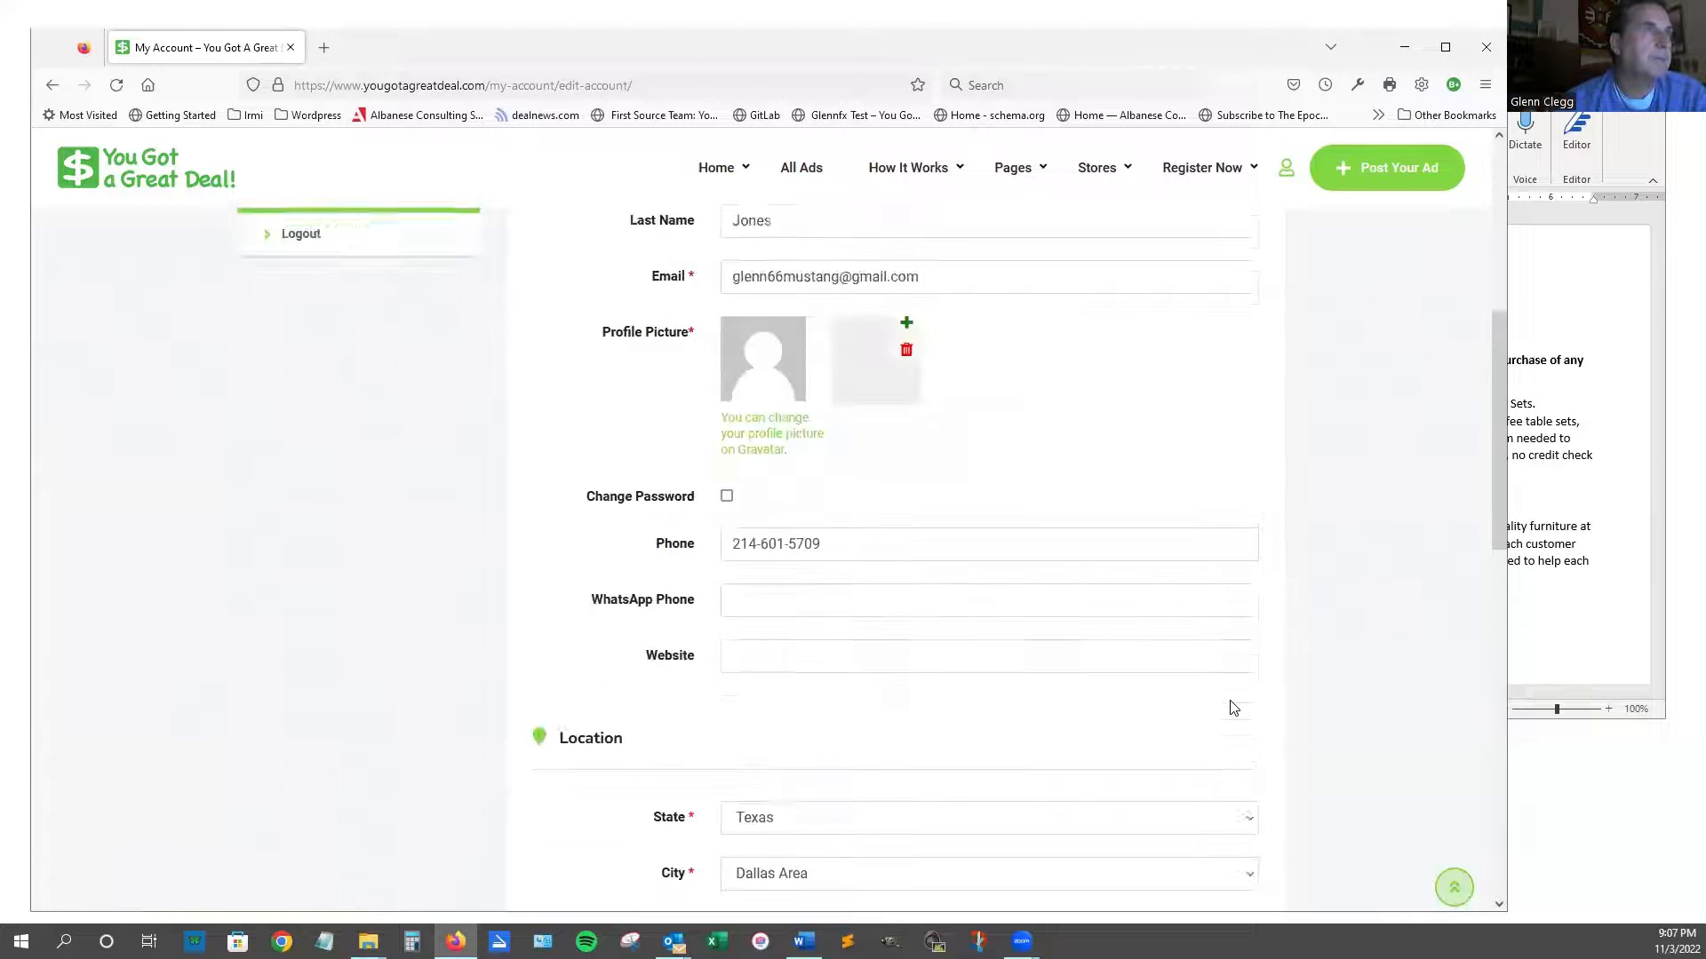
scroll(1265, 803, up, 5)
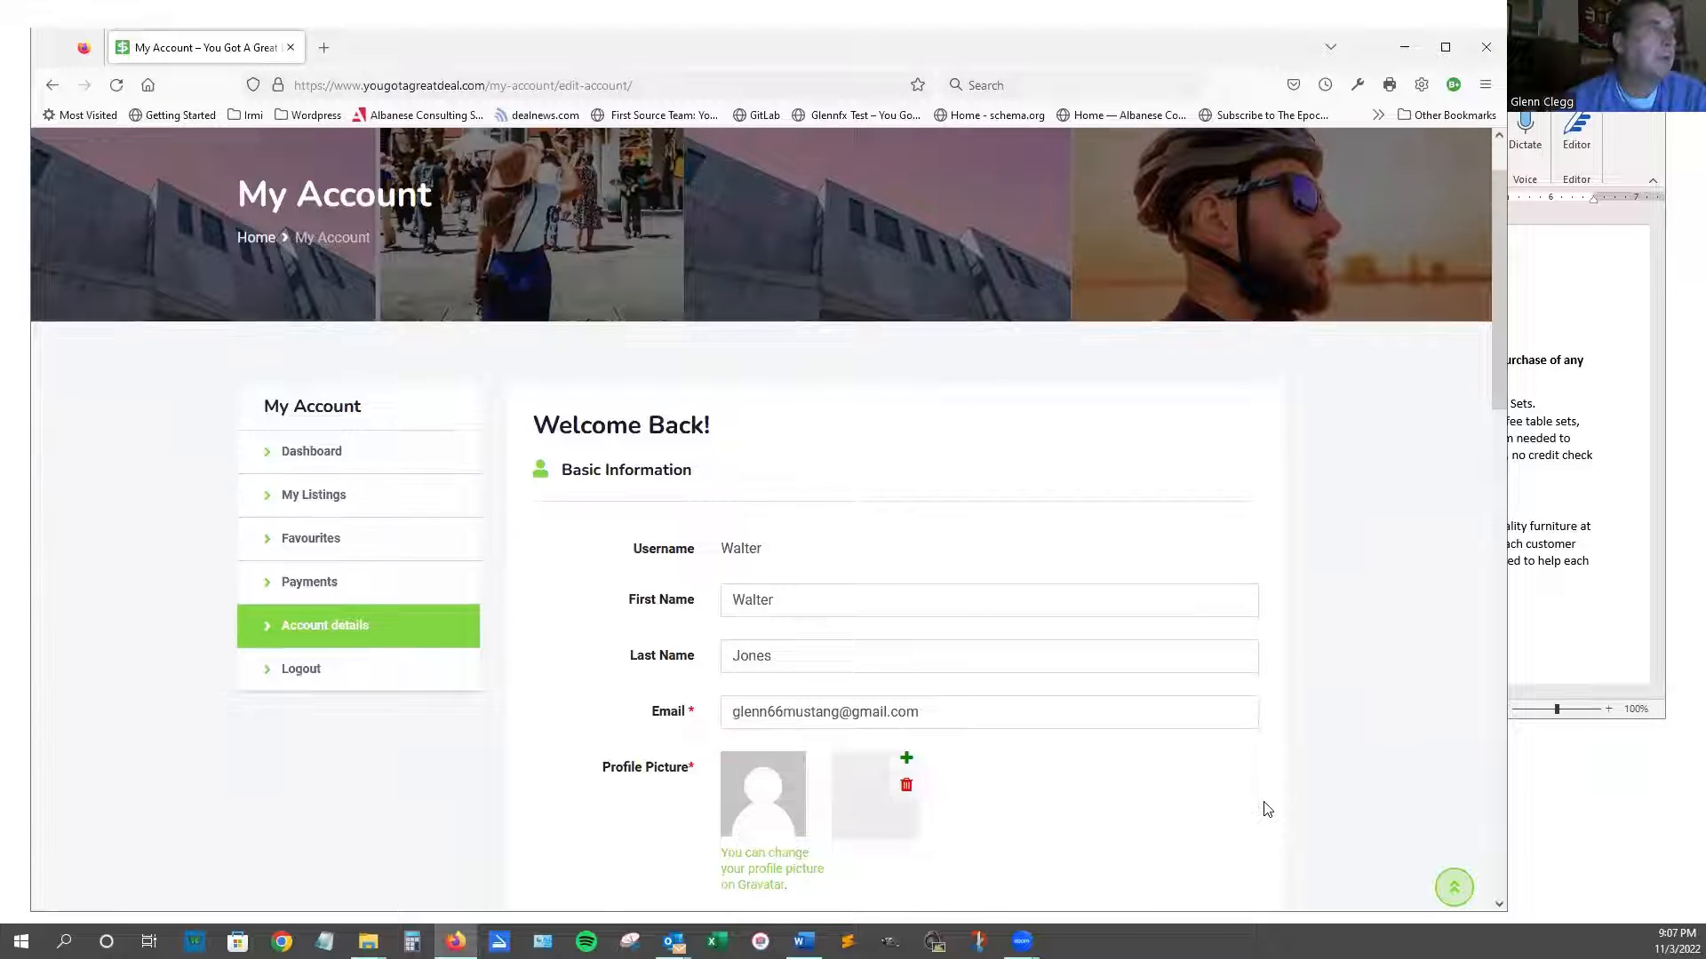
scroll(1266, 810, up, 1)
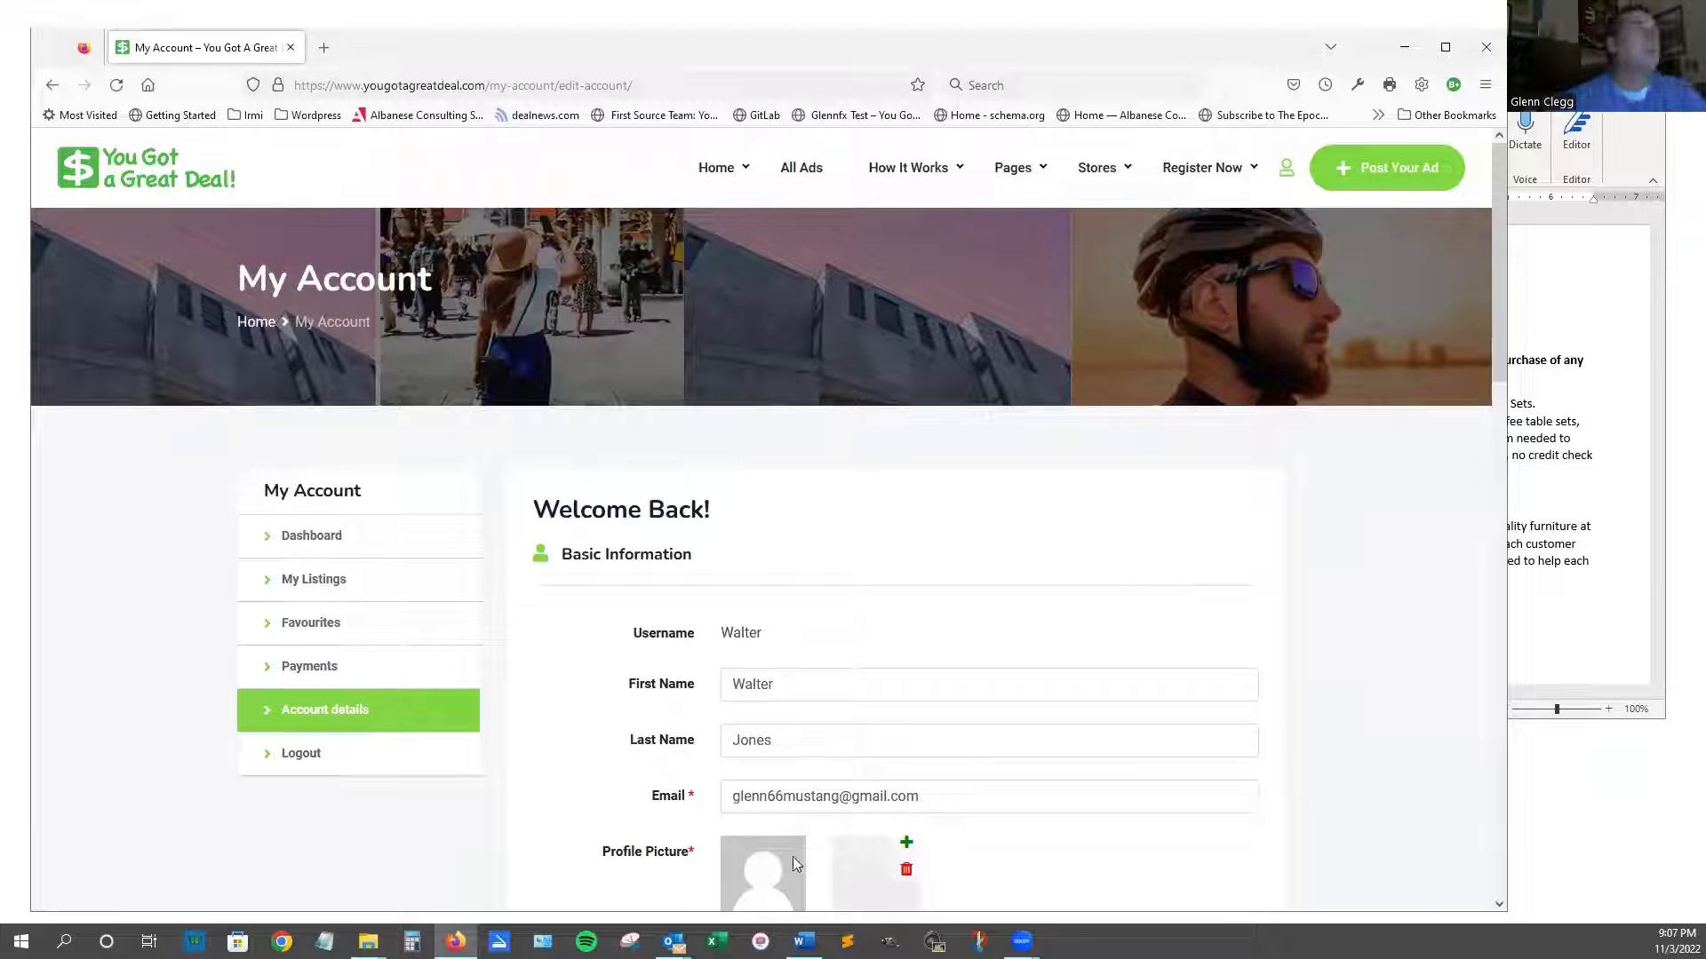
Go to the How it Works page and scroll through its content.
mouse_move(918, 173)
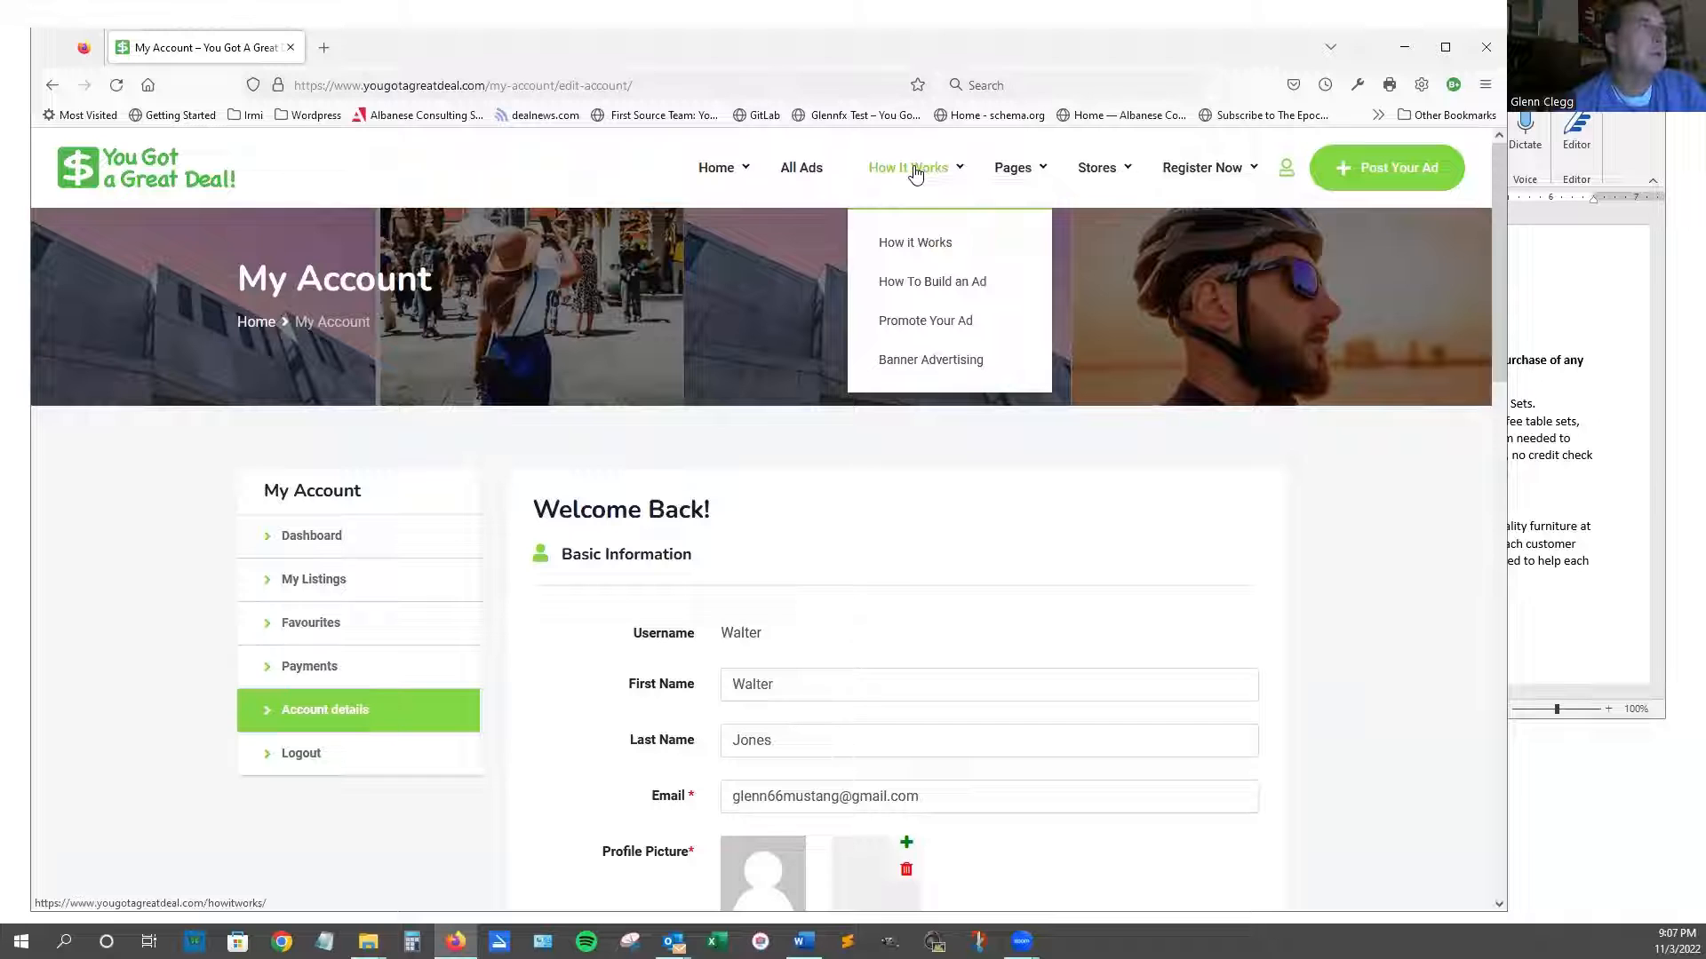
click(904, 245)
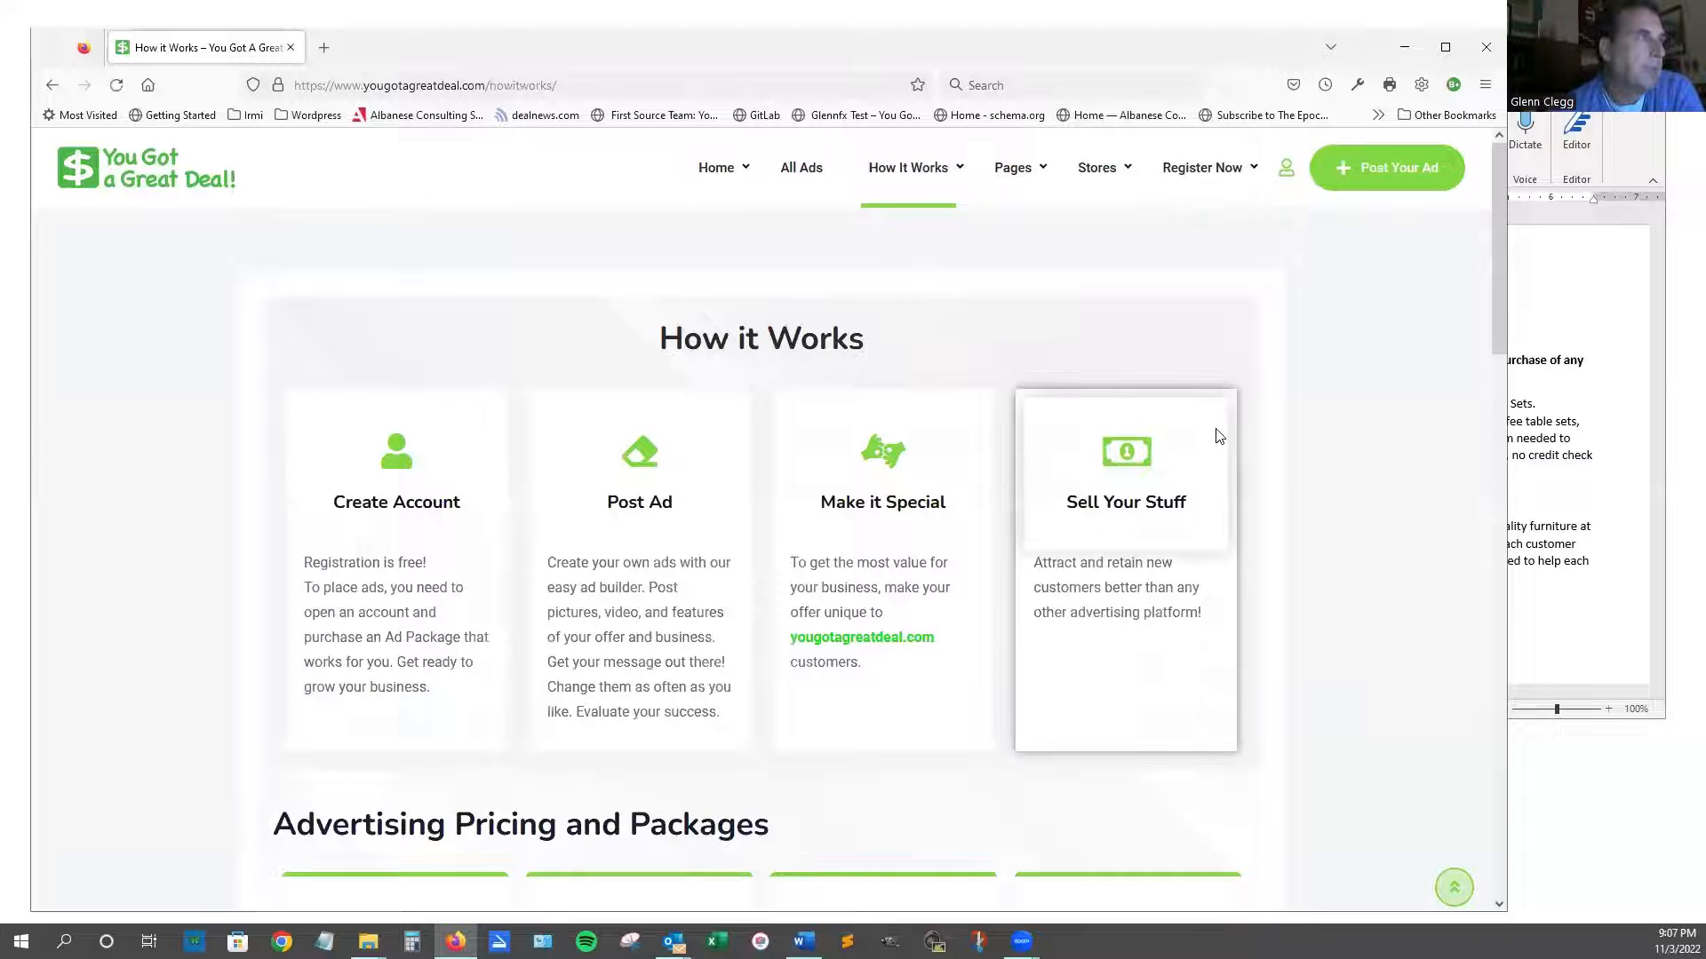
scroll(1219, 434, down, 2)
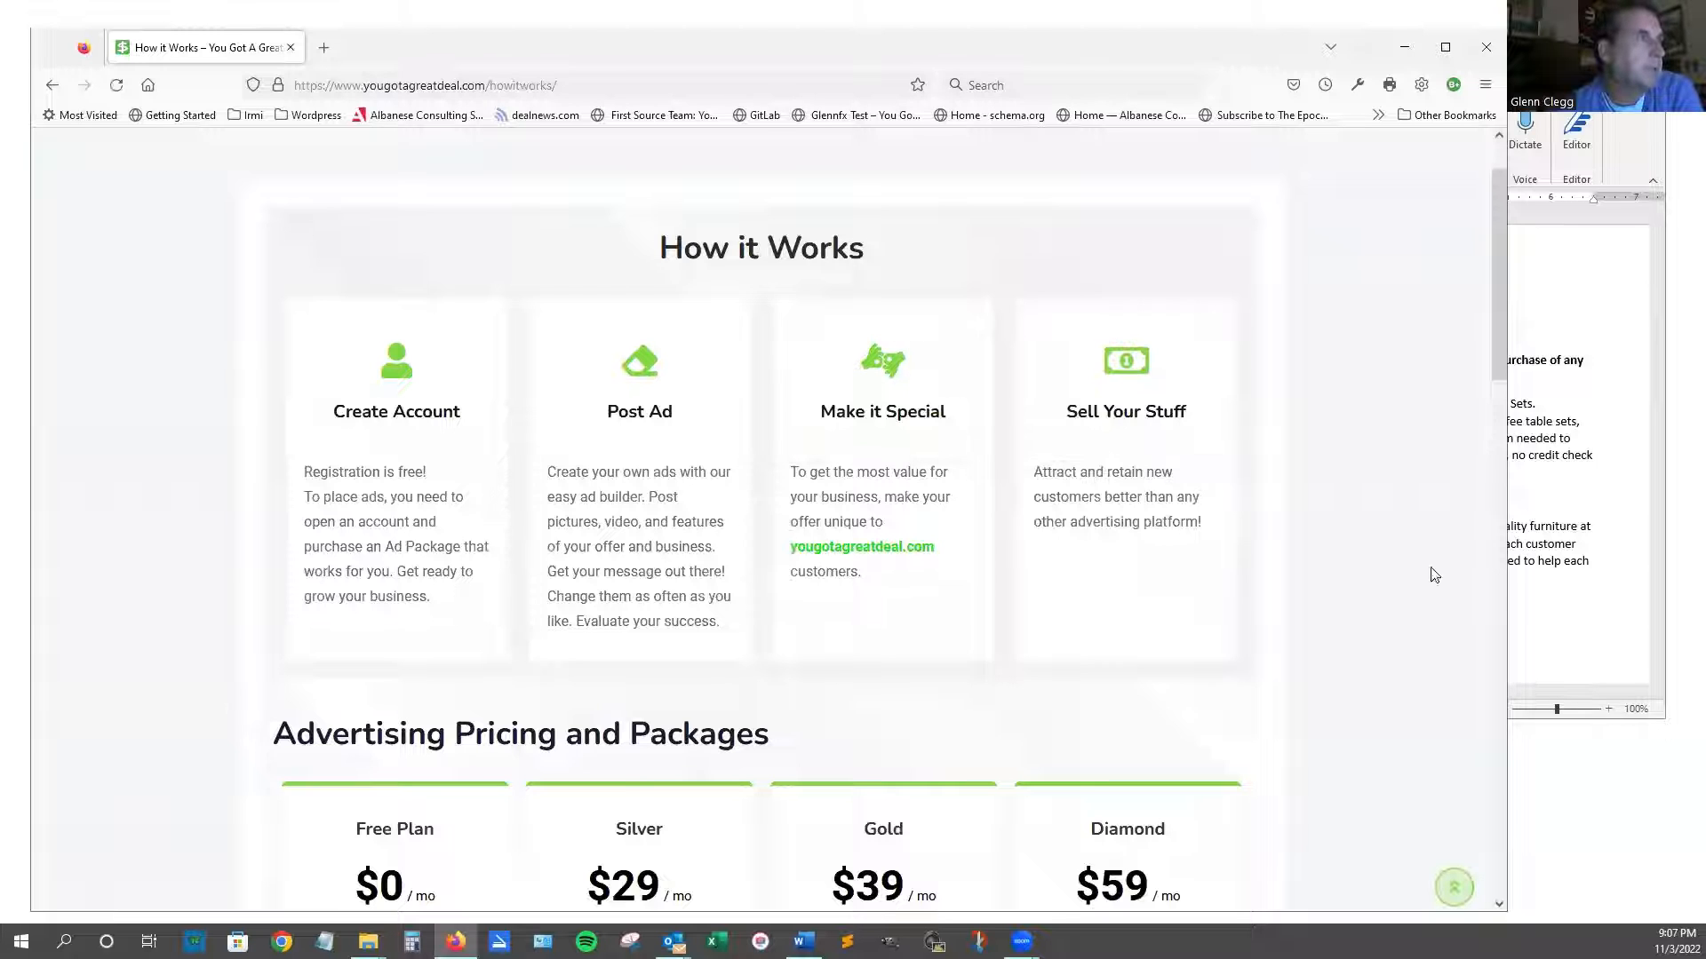
scroll(1416, 556, down, 2)
scroll(1420, 554, down, 3)
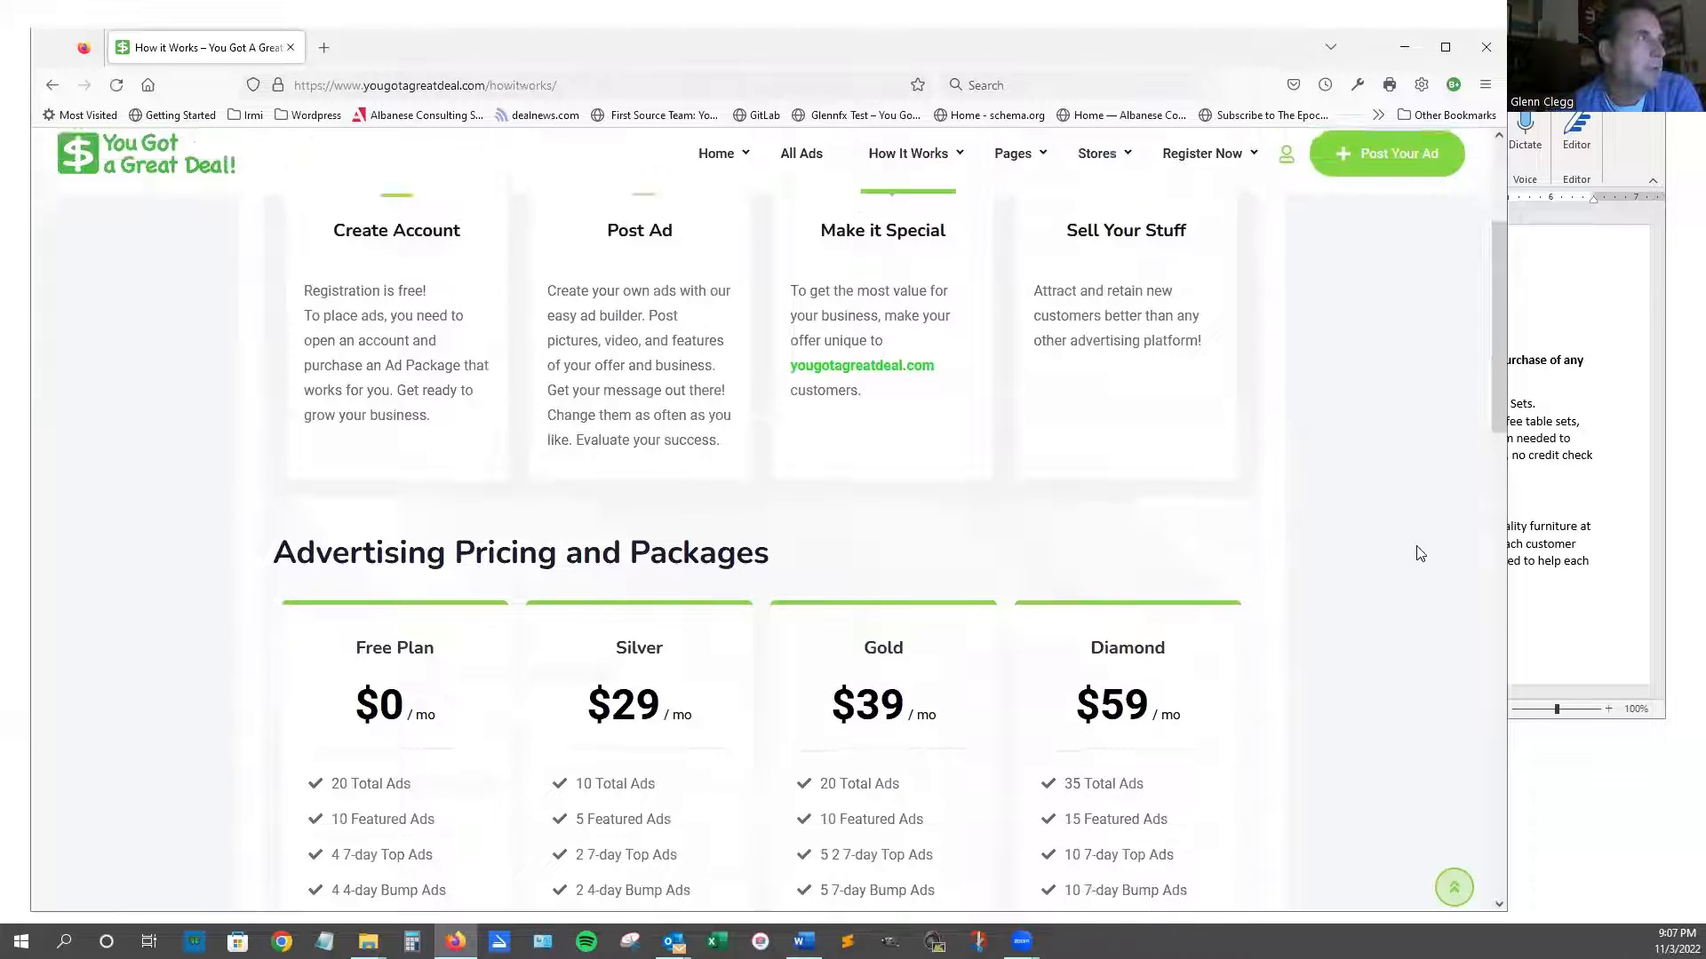
scroll(1420, 553, down, 1)
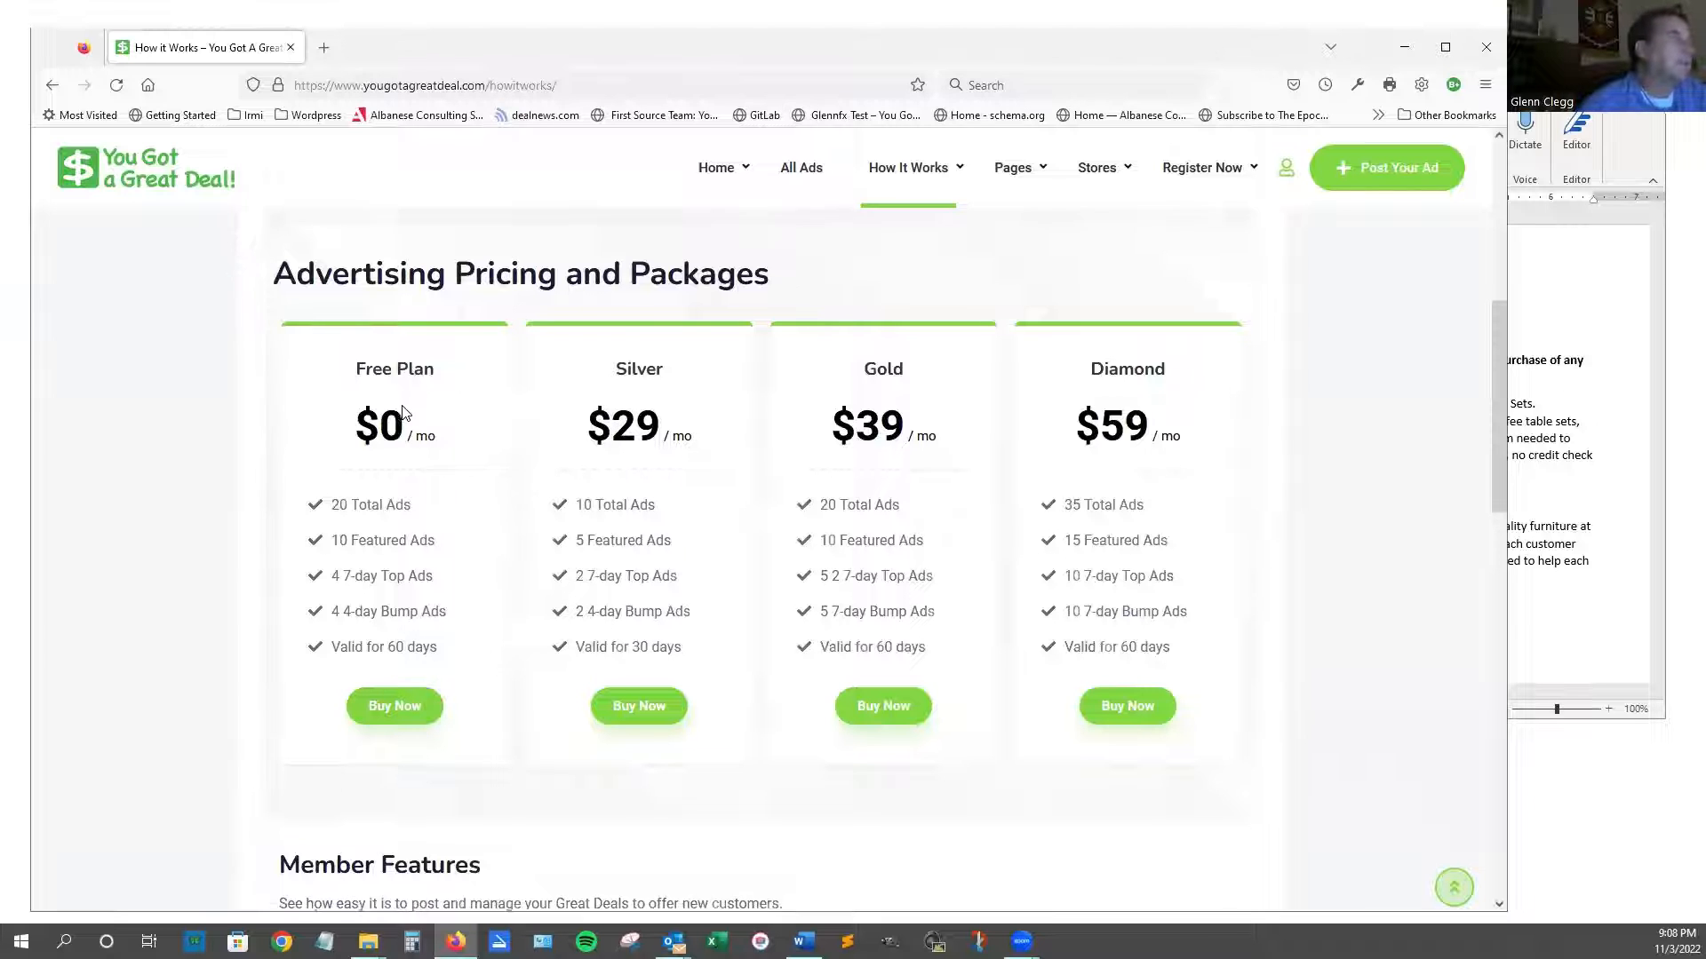
scroll(448, 785, down, 2)
scroll(465, 786, up, 2)
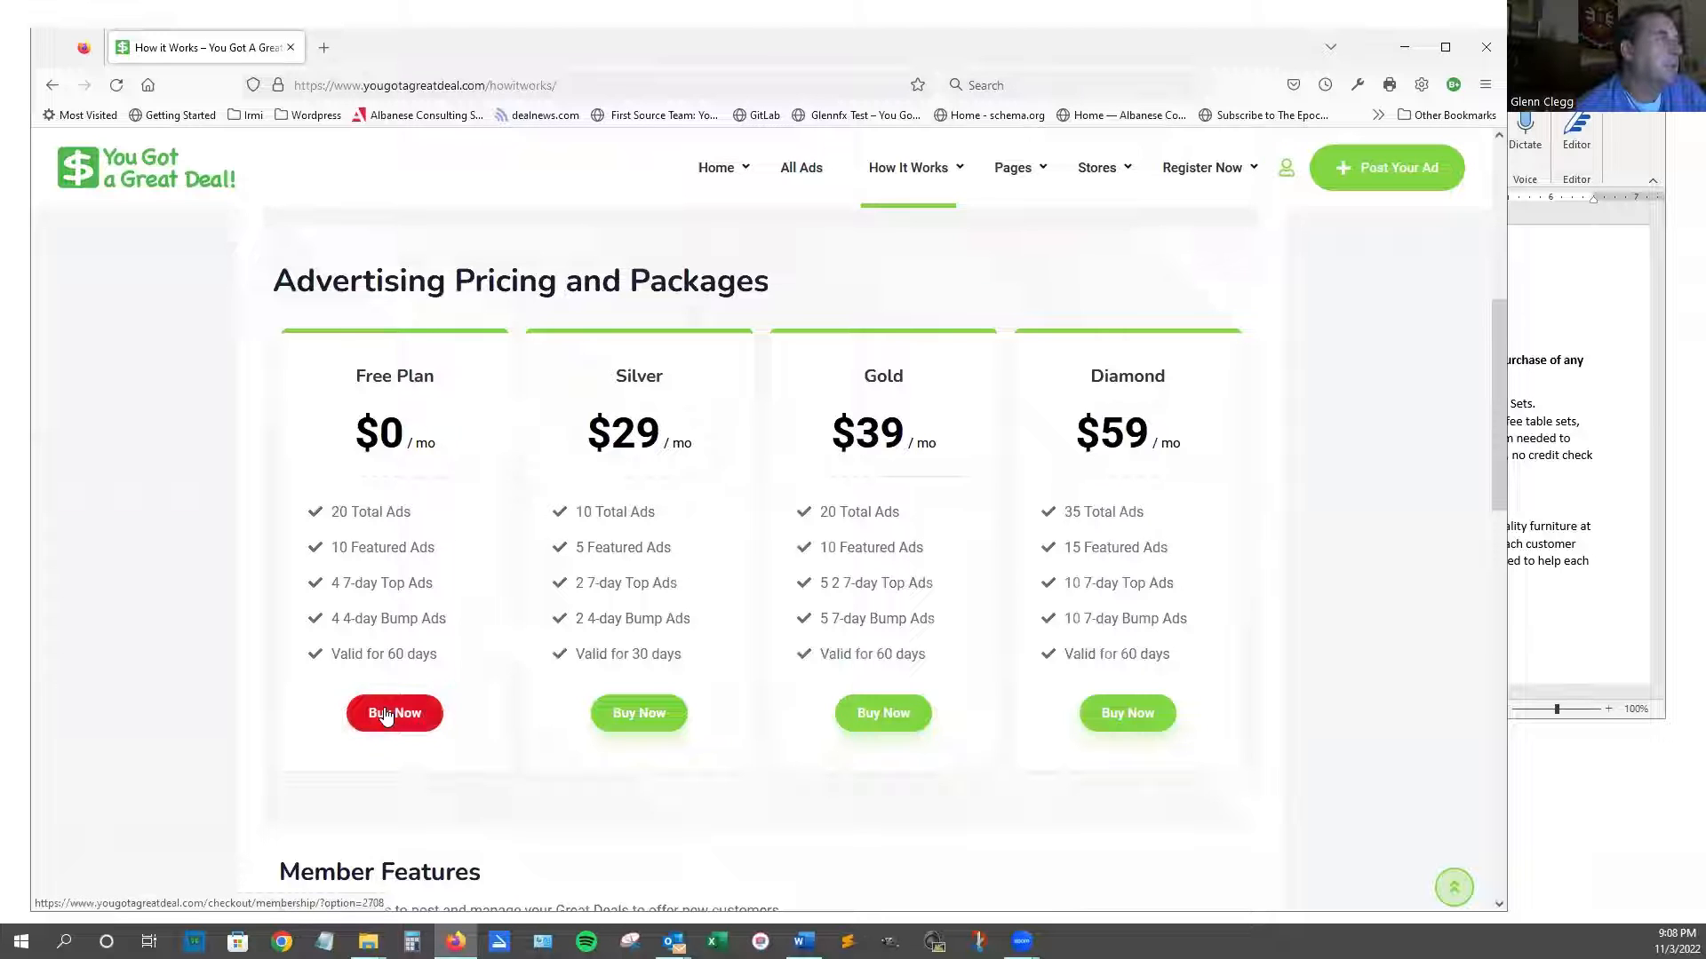
Try Post Your Ad, then return to How it Works and scroll to the pricing packages.
click(1413, 168)
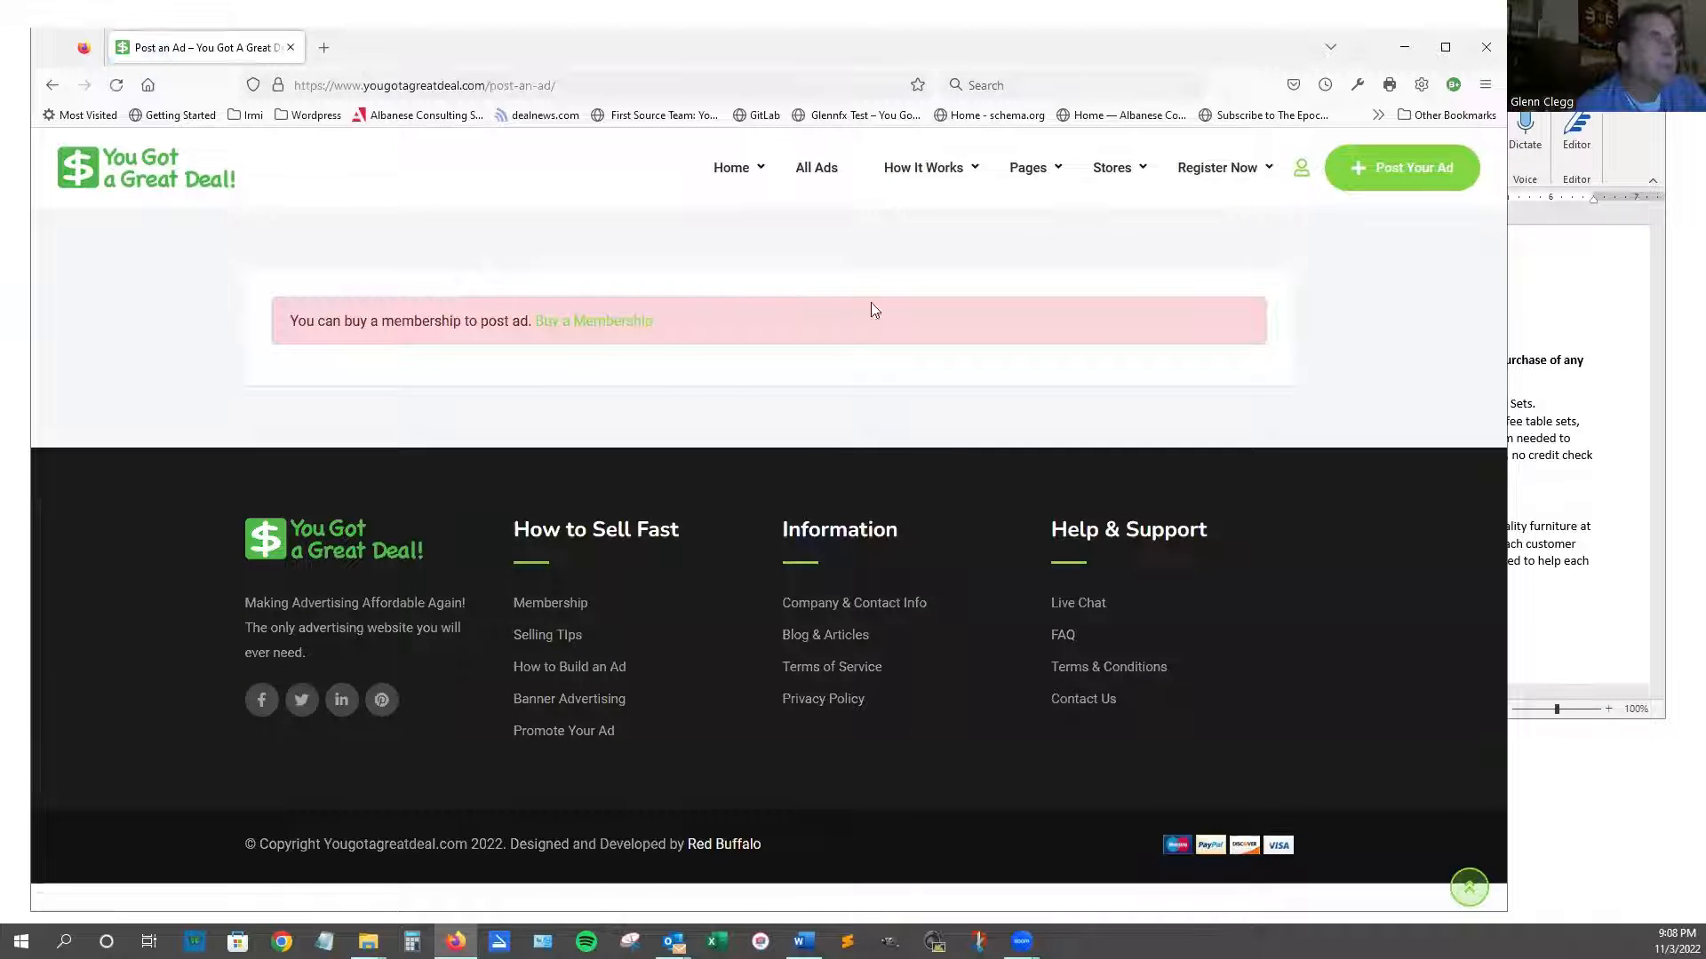
mouse_move(924, 169)
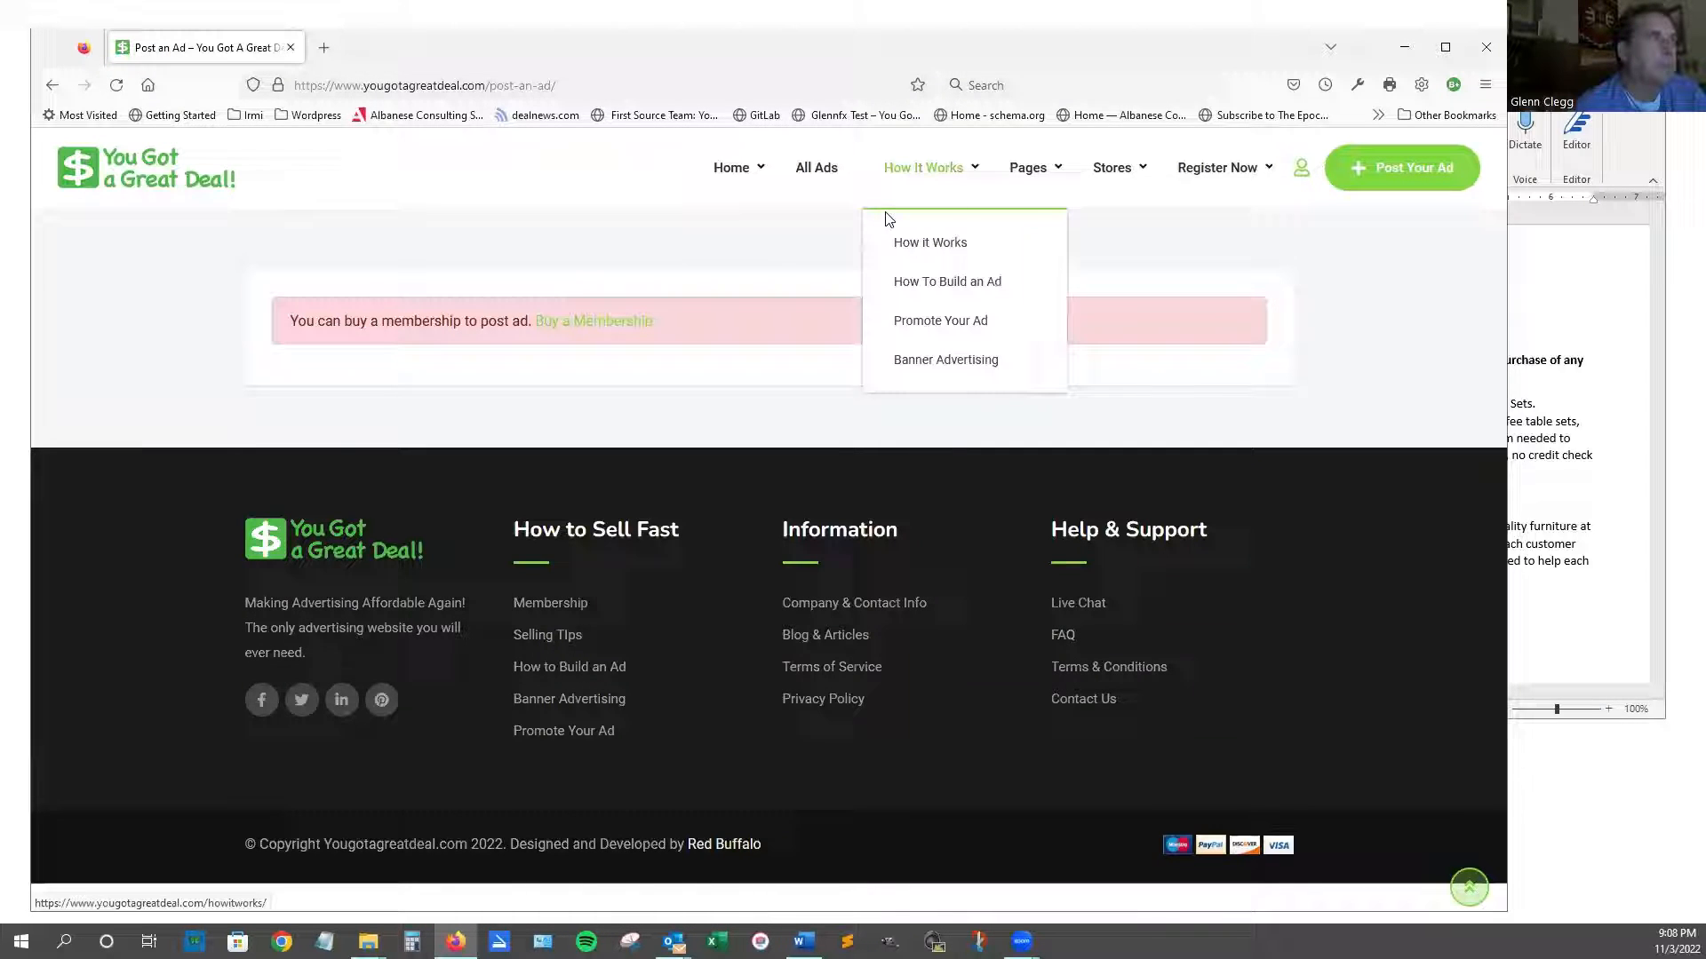
click(948, 253)
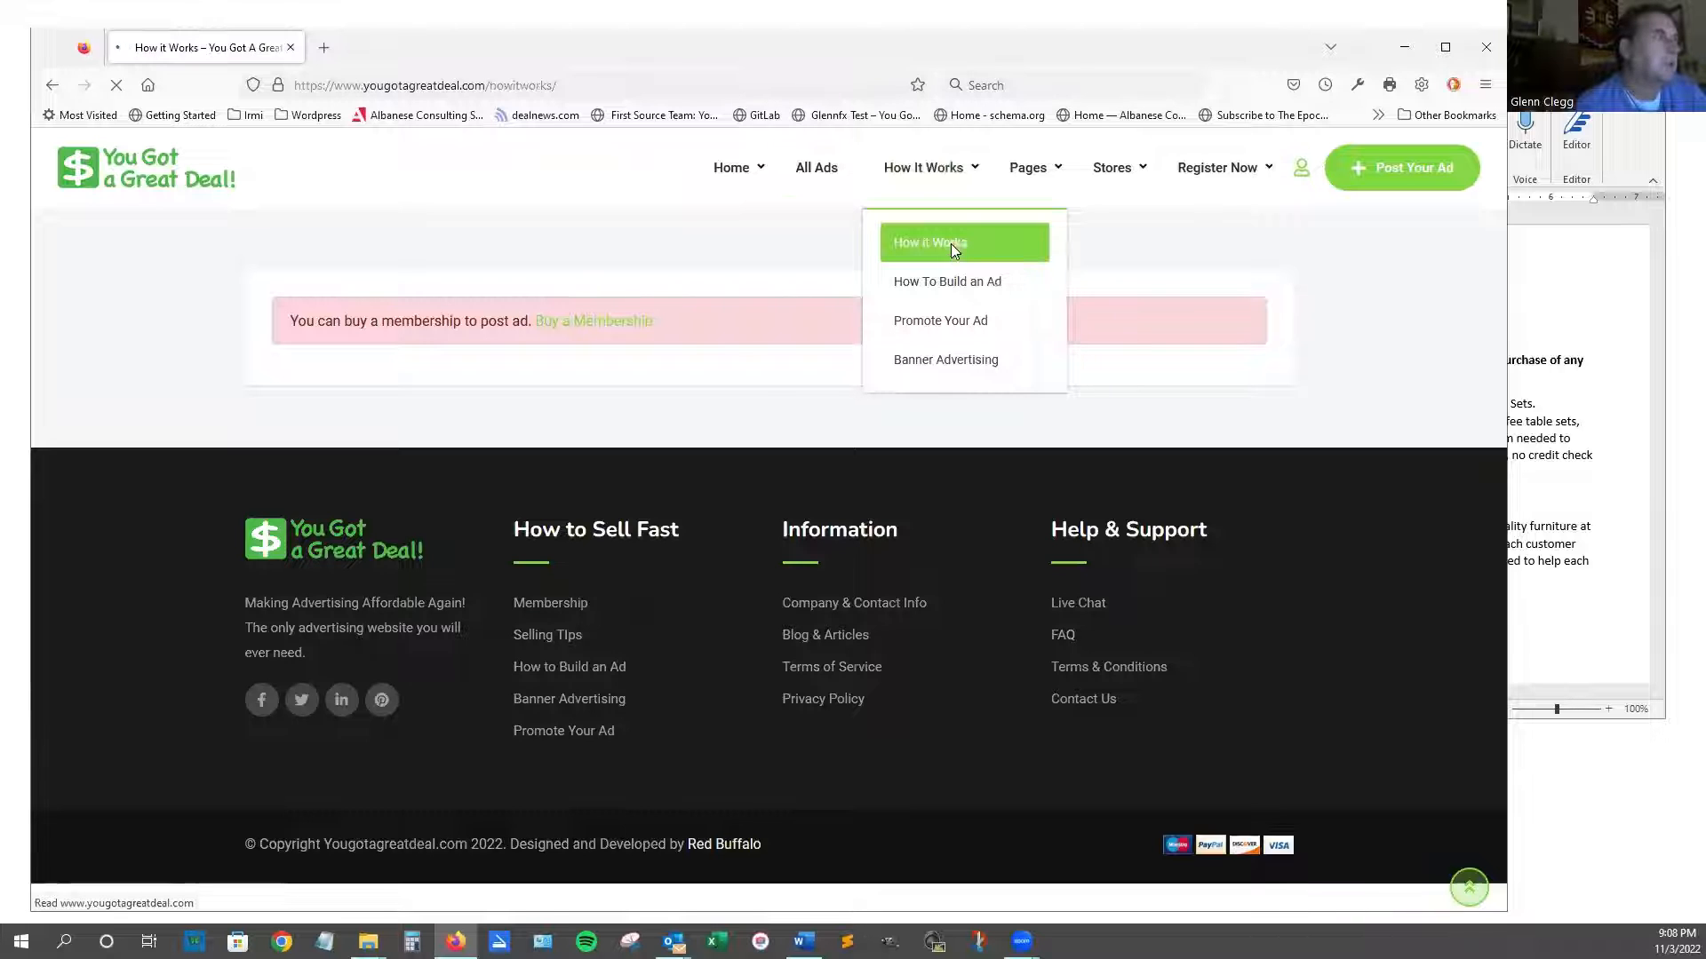
scroll(413, 613, down, 4)
scroll(413, 613, down, 3)
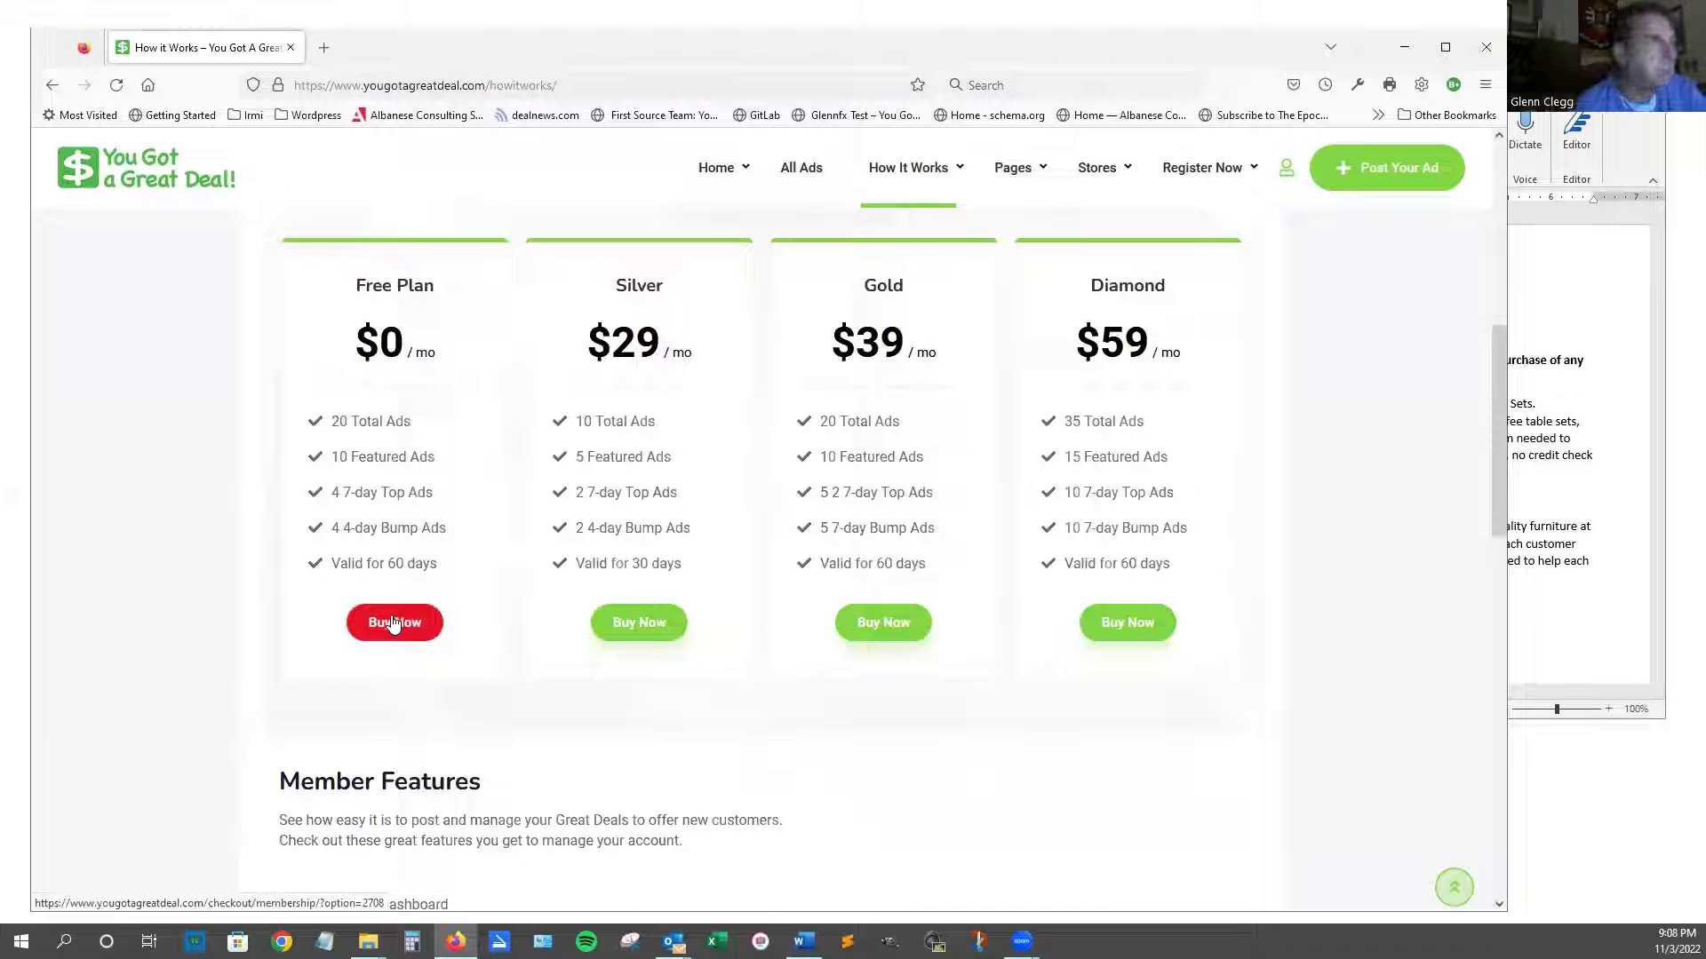
Start checkout for the Free Offer membership plan, keeping it selected.
click(395, 623)
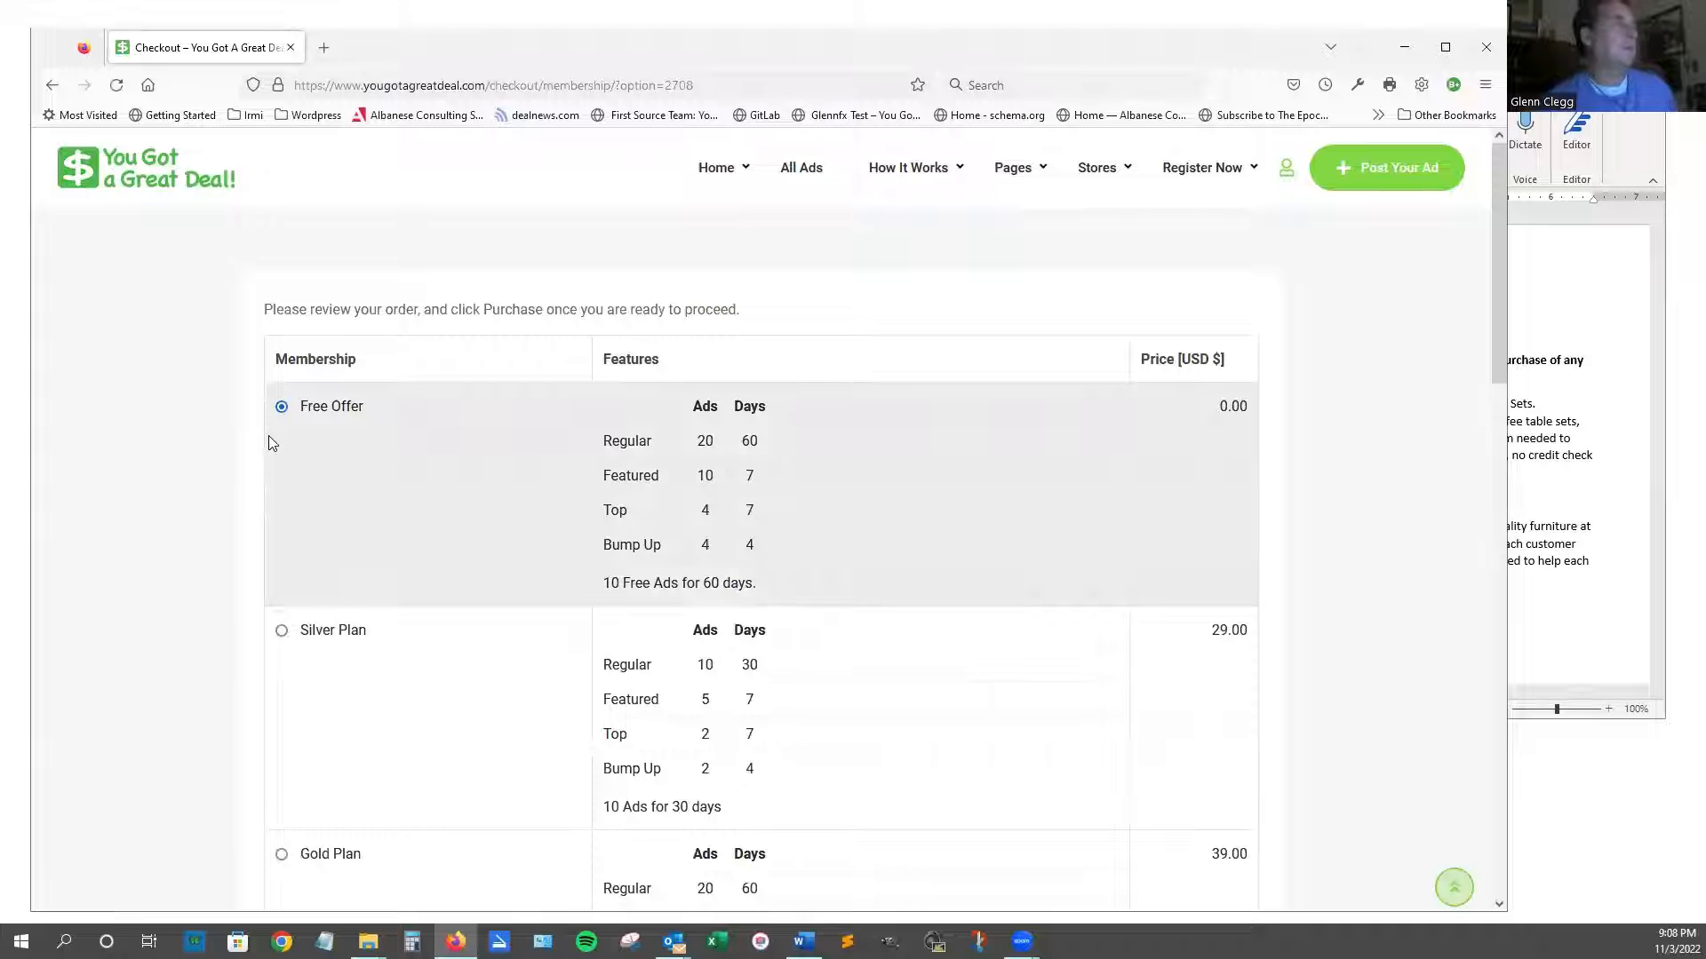
scroll(400, 640, down, 4)
scroll(398, 636, down, 9)
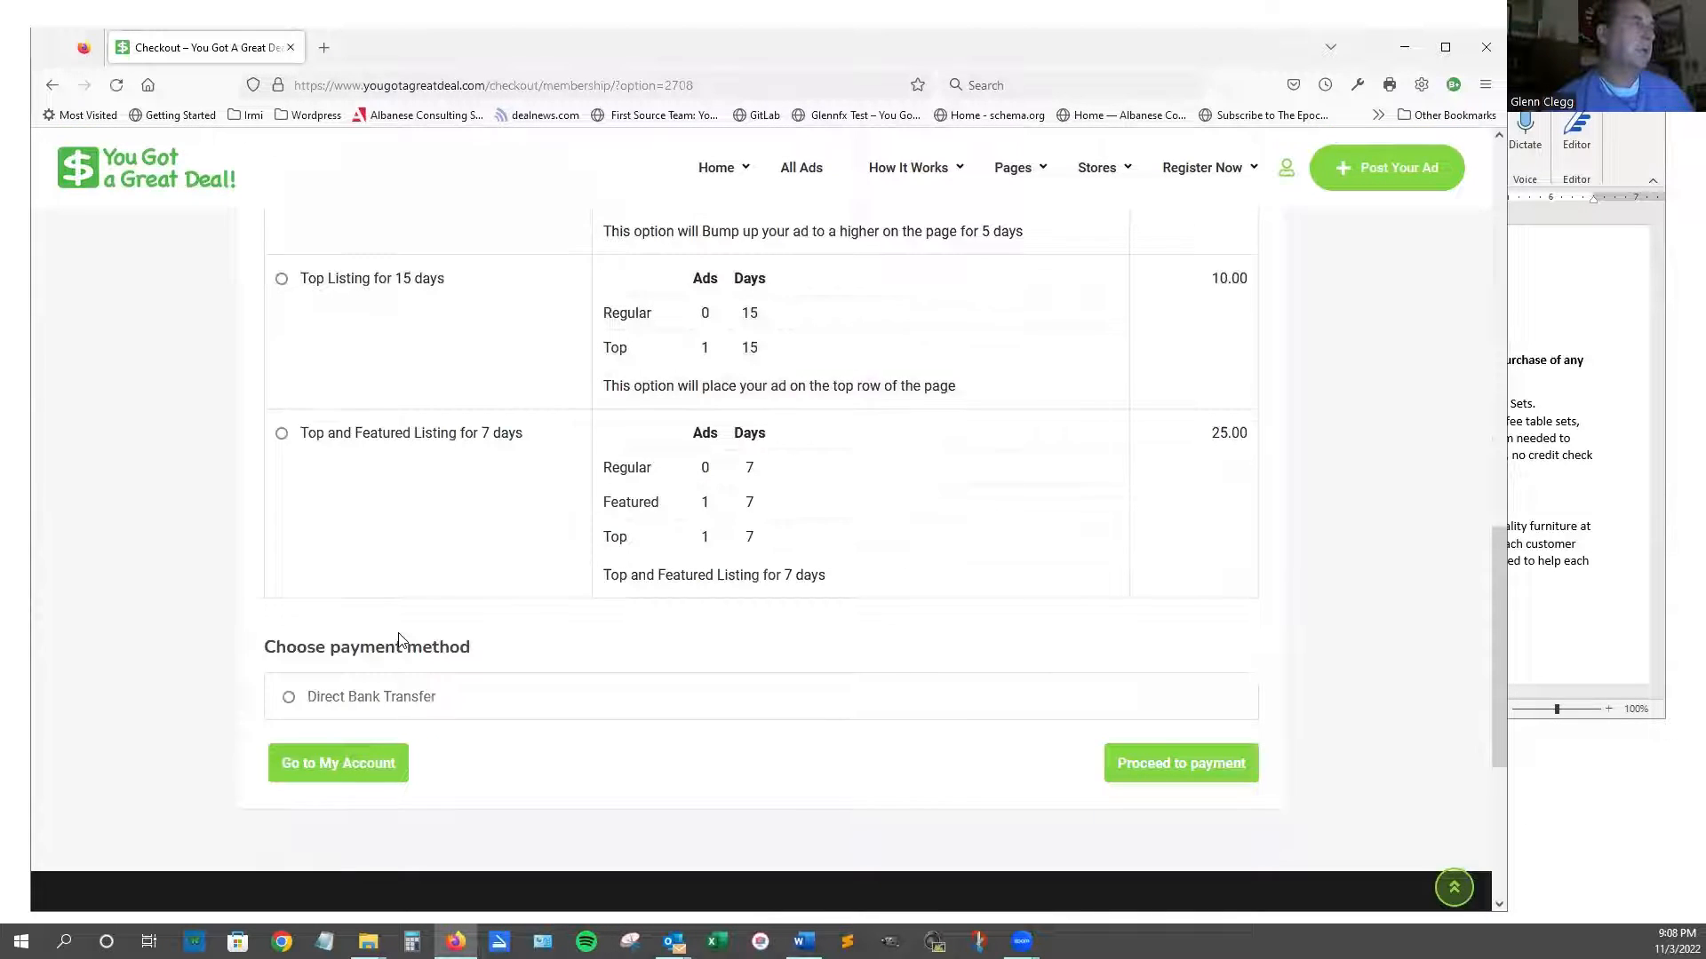
scroll(398, 637, up, 13)
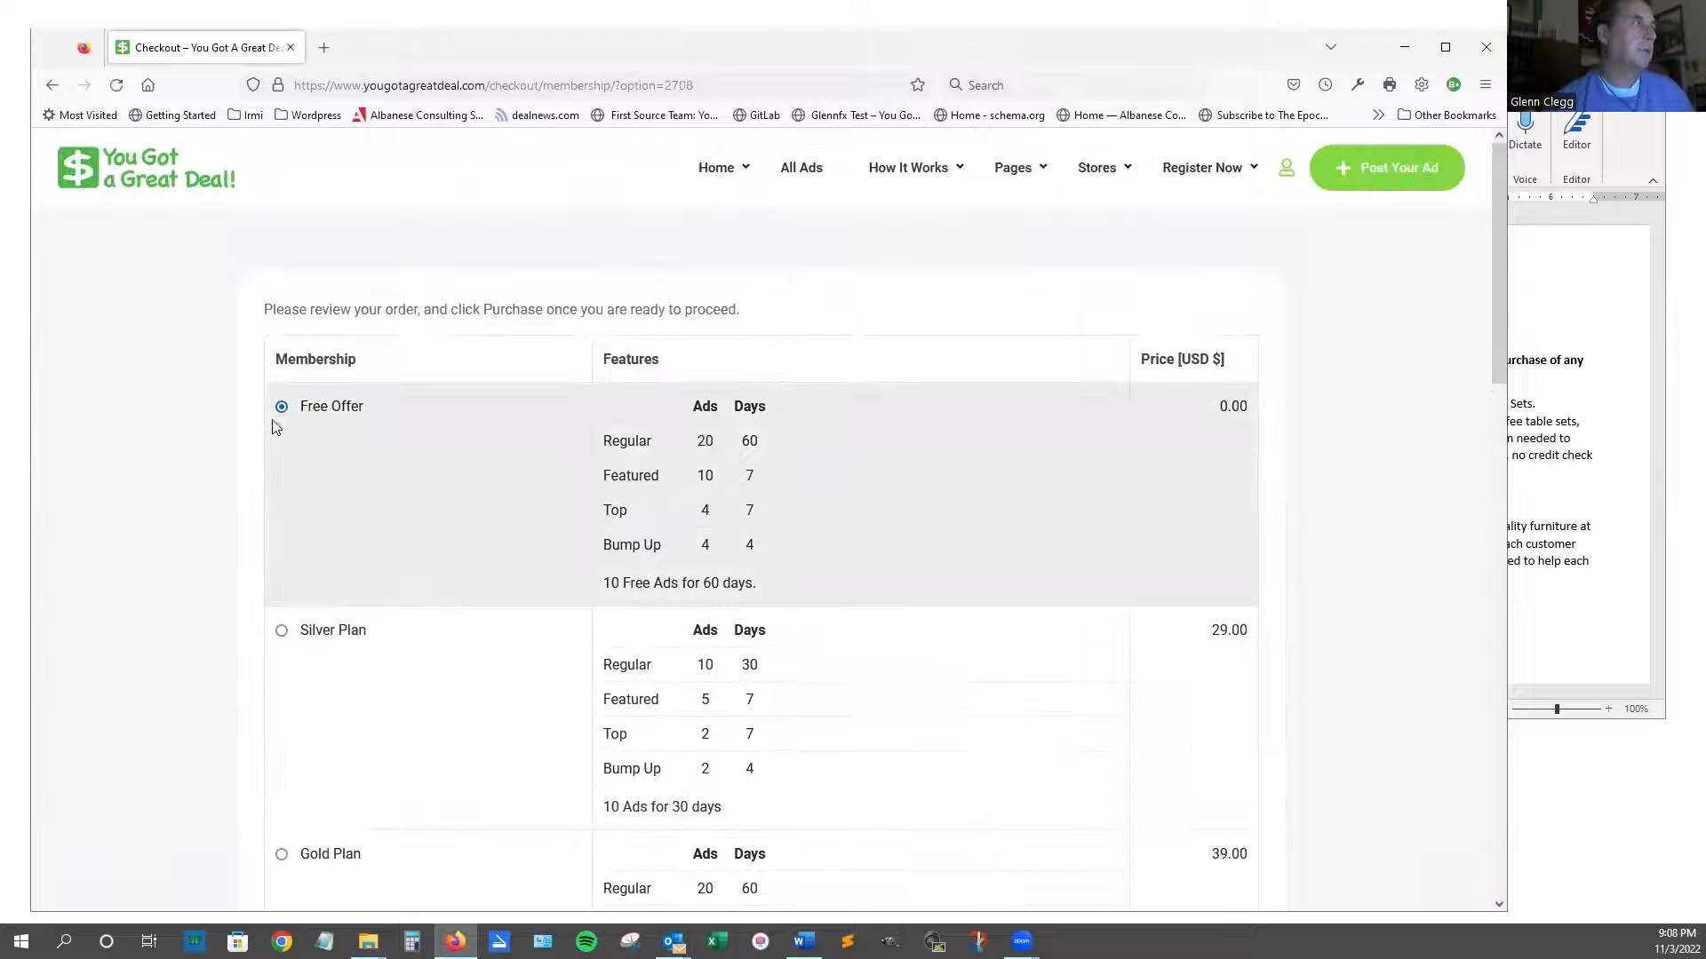
click(285, 632)
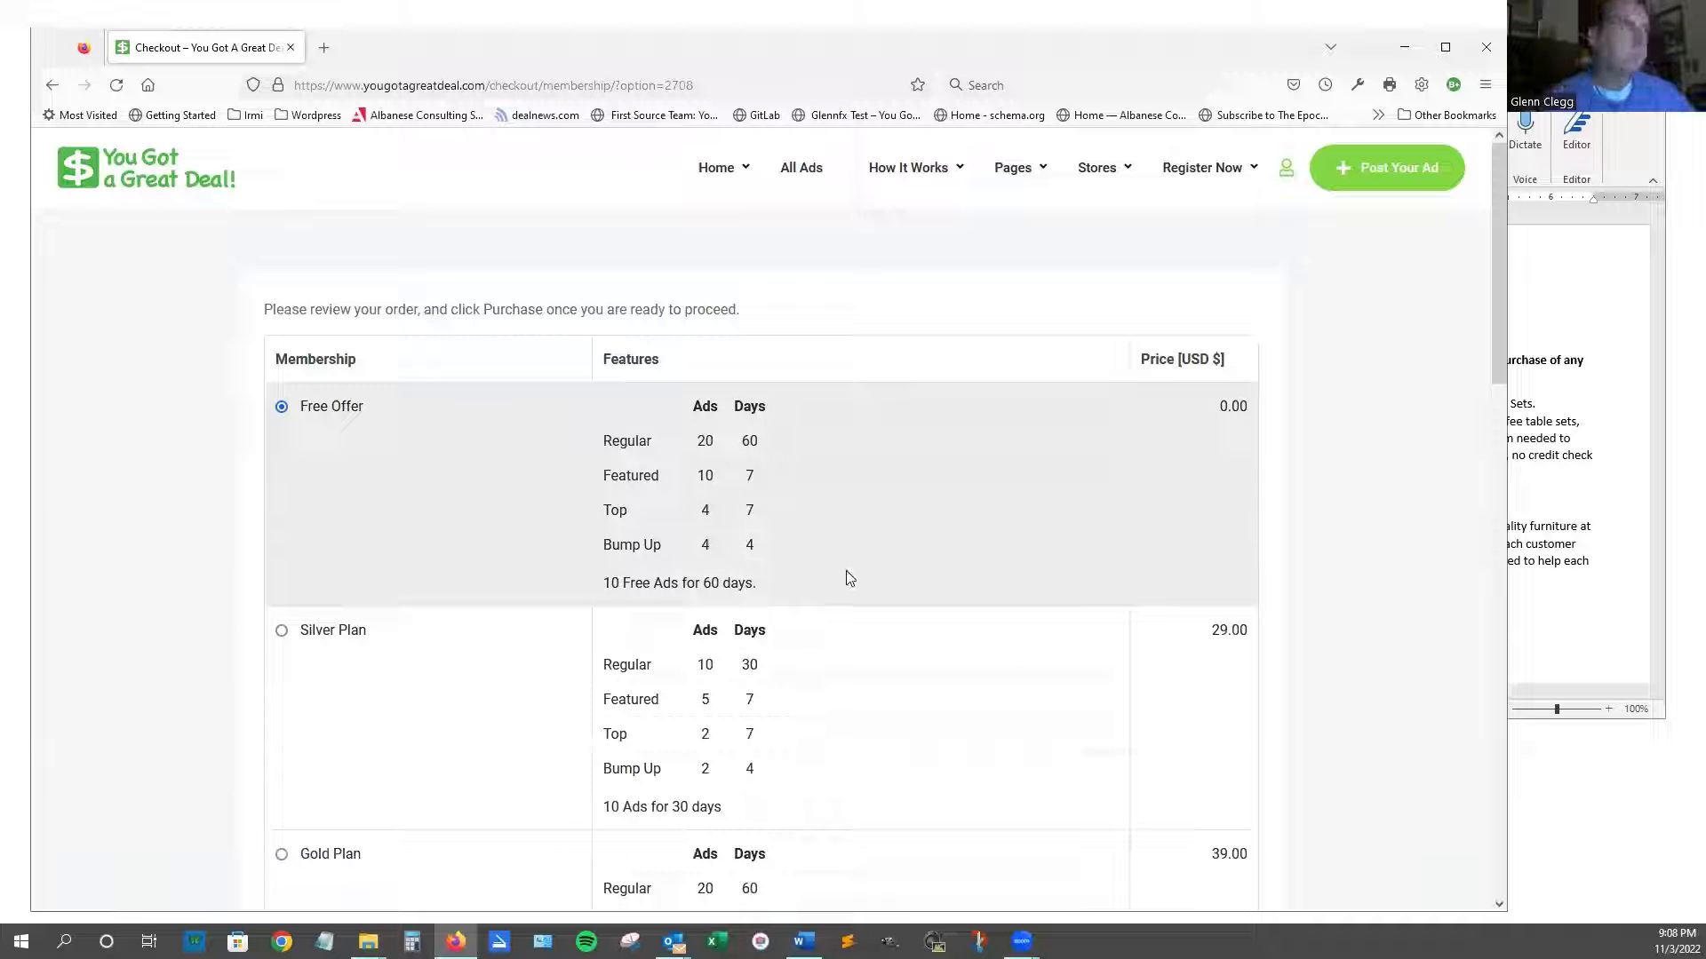
Pay by Direct Bank Transfer and proceed to payment.
scroll(849, 579, down, 6)
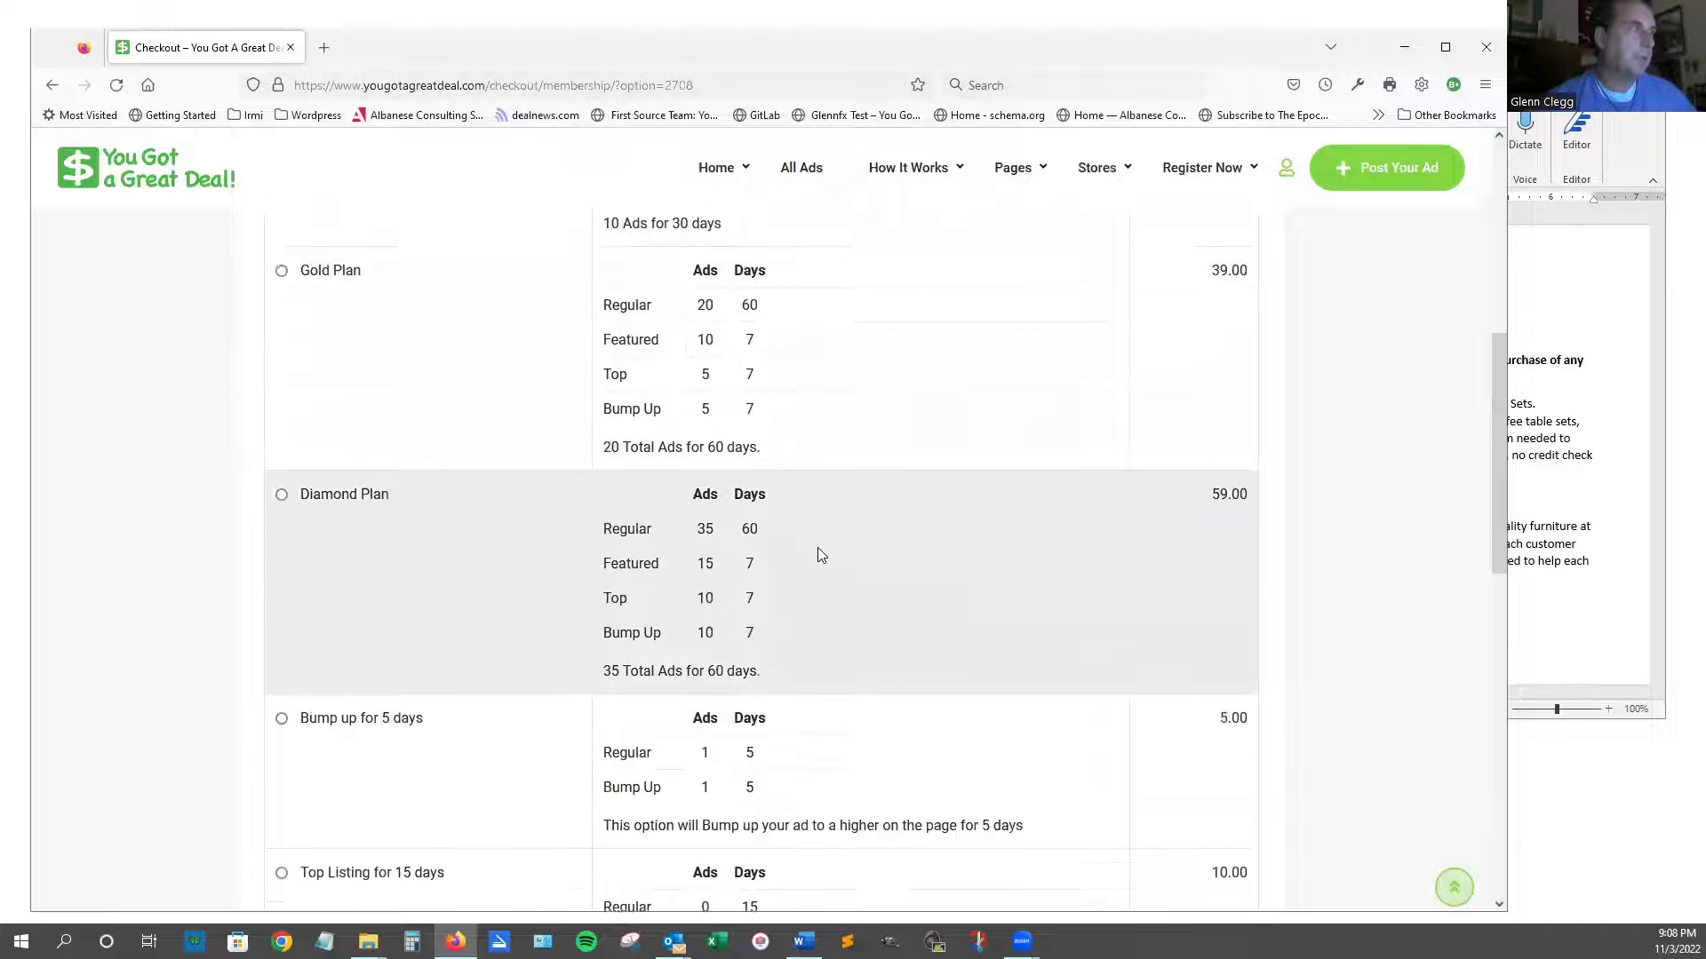
scroll(819, 554, down, 7)
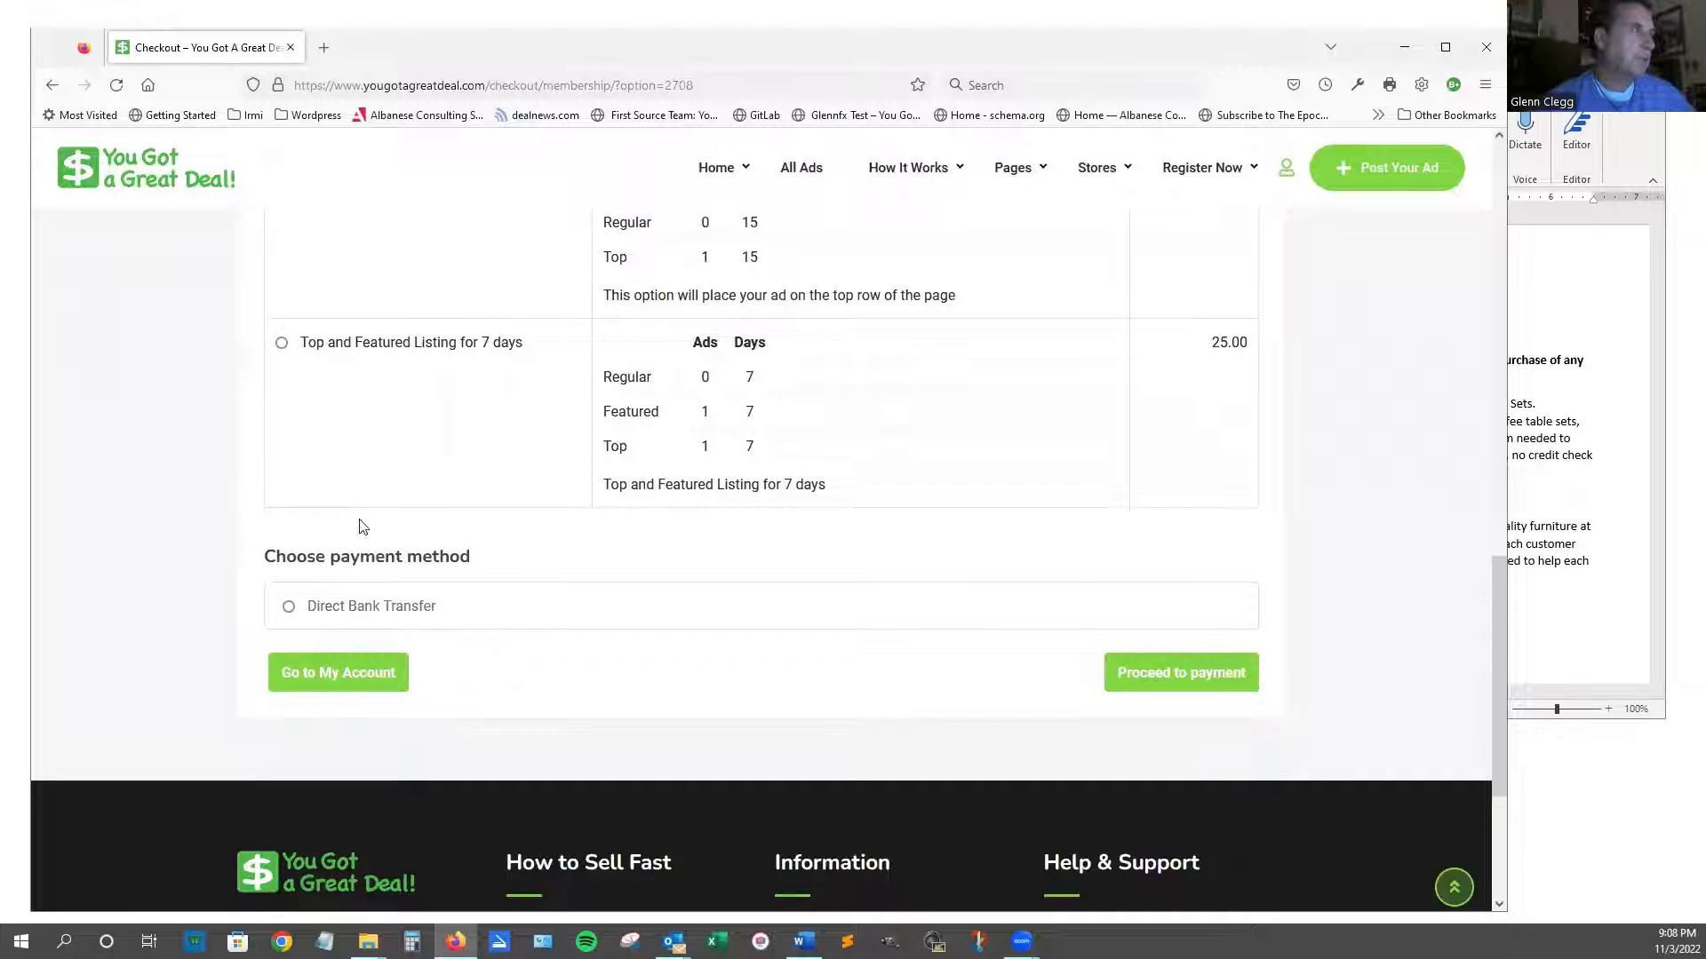
click(289, 608)
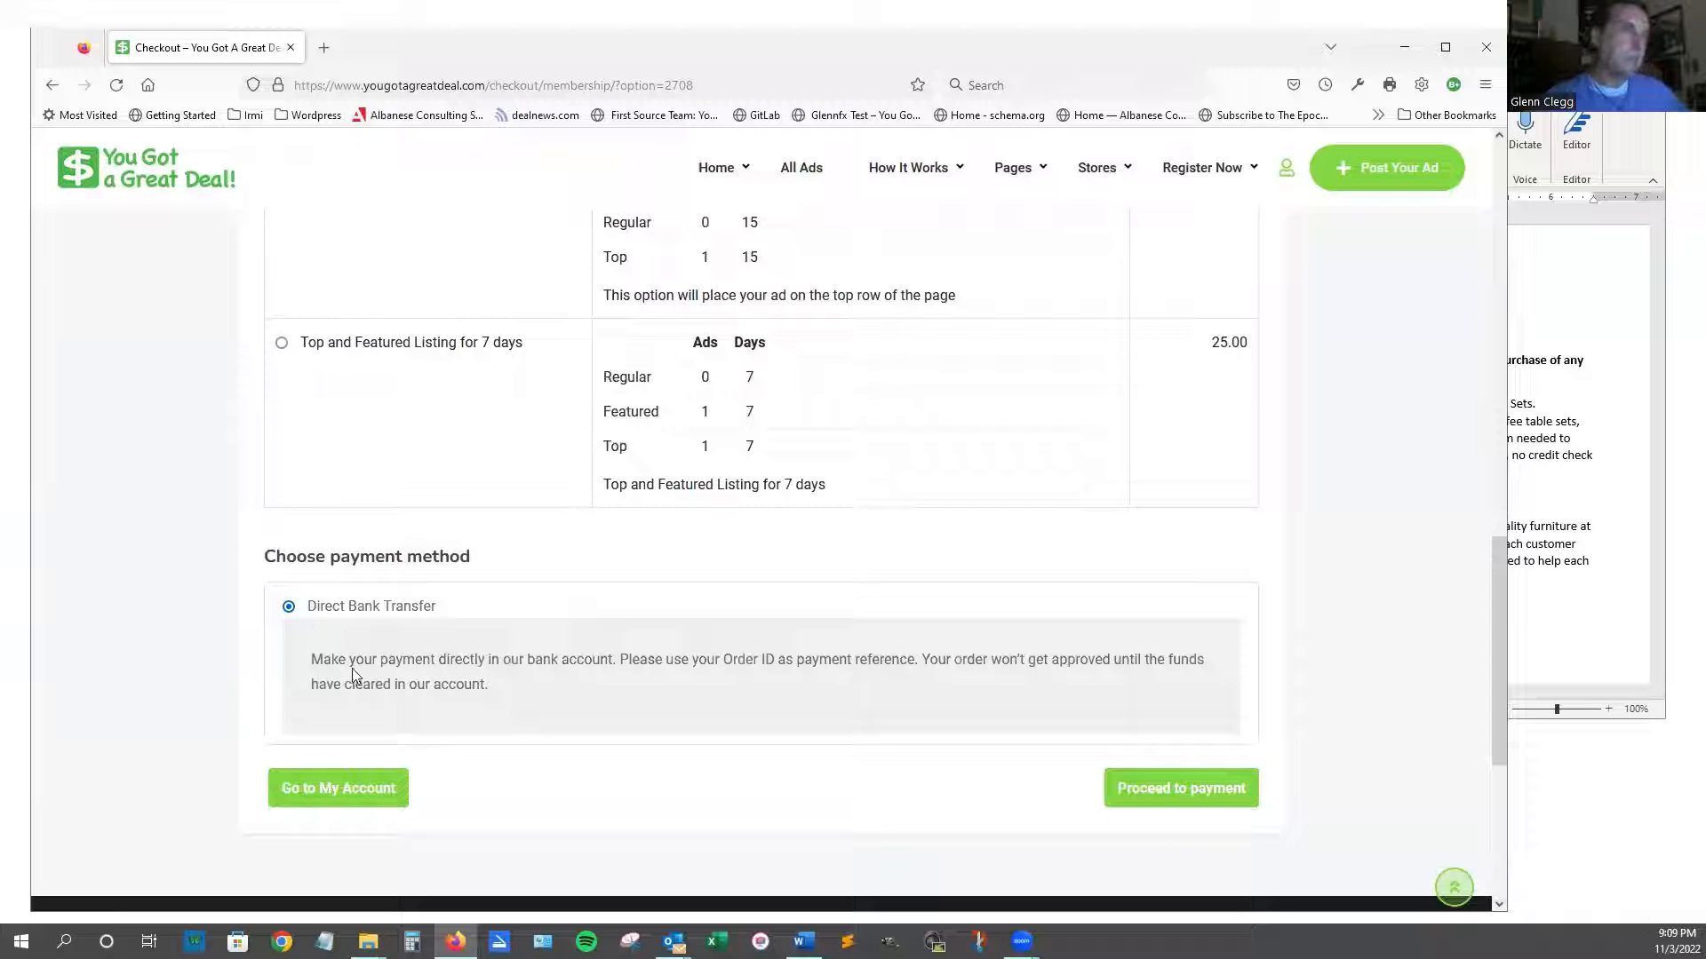
click(1166, 803)
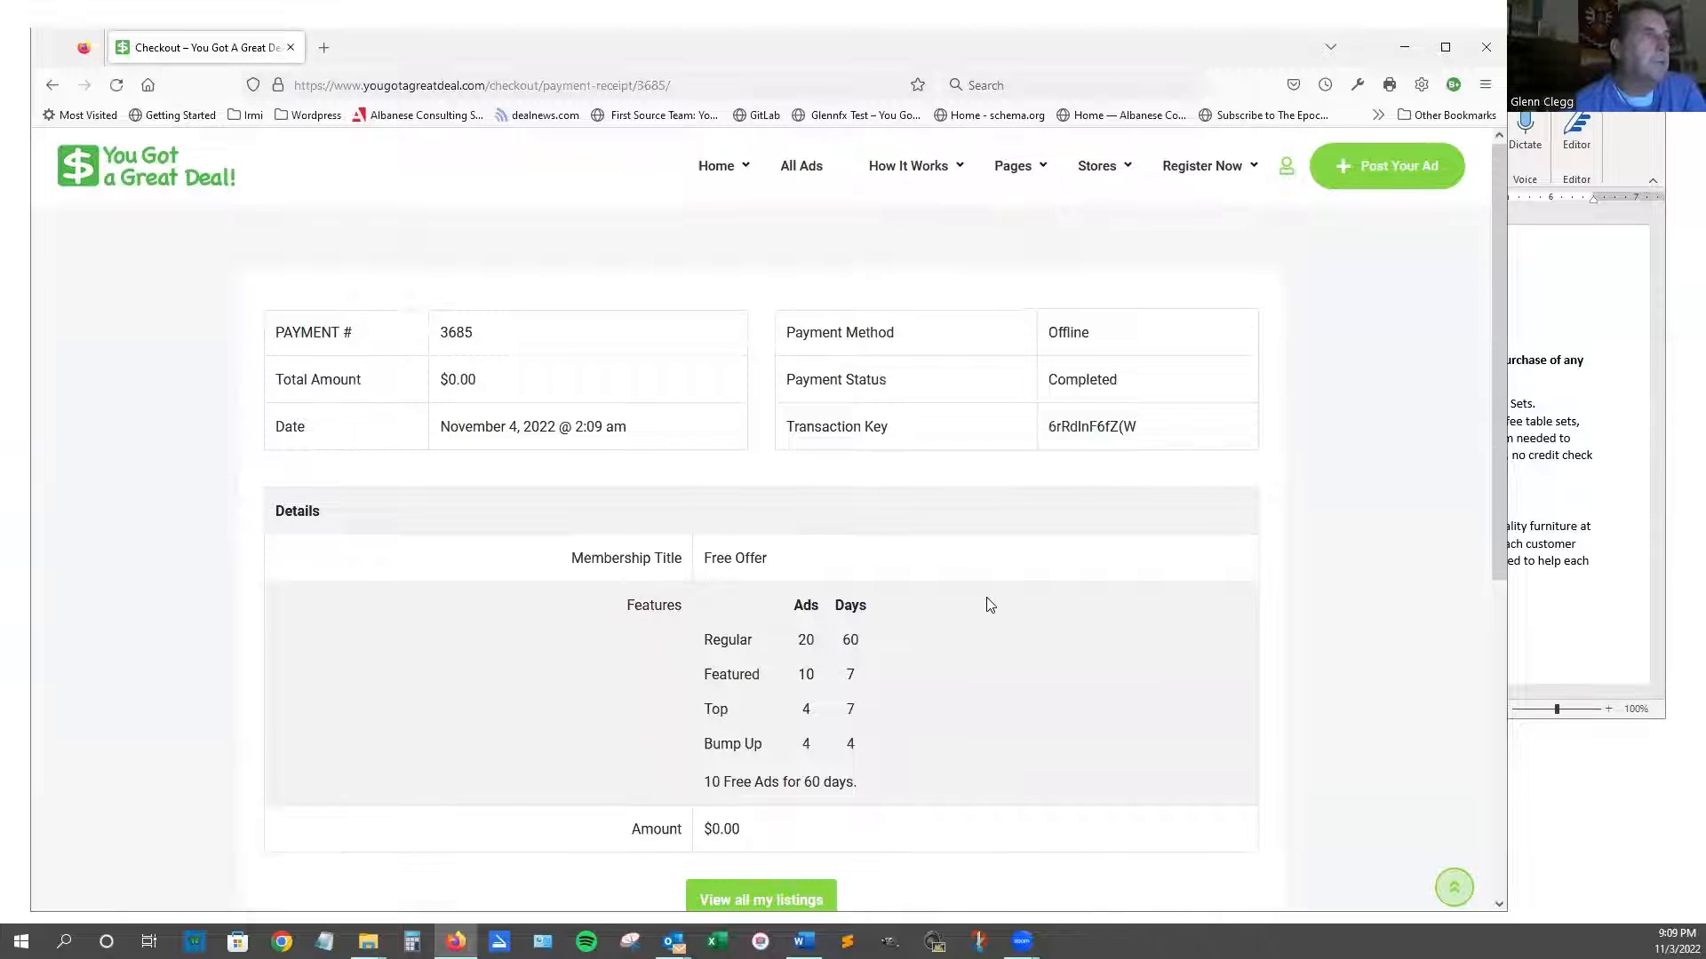
Open View all my listings from the receipt, then go to Post Your Ad.
scroll(989, 605, down, 2)
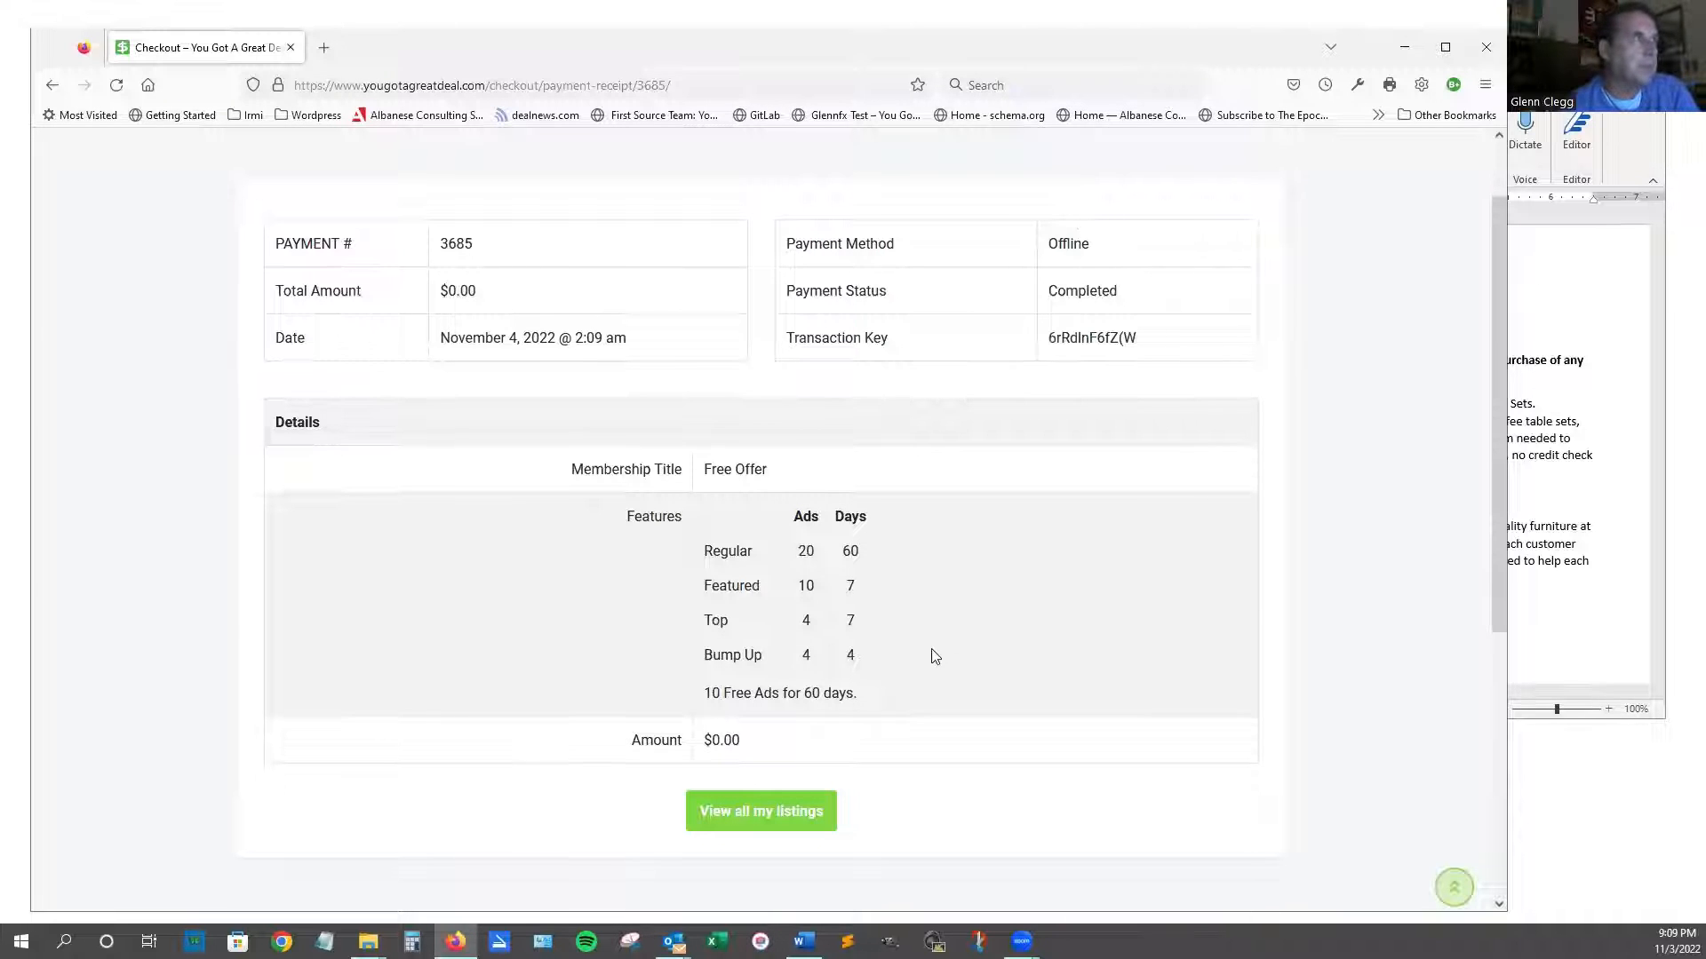
click(784, 818)
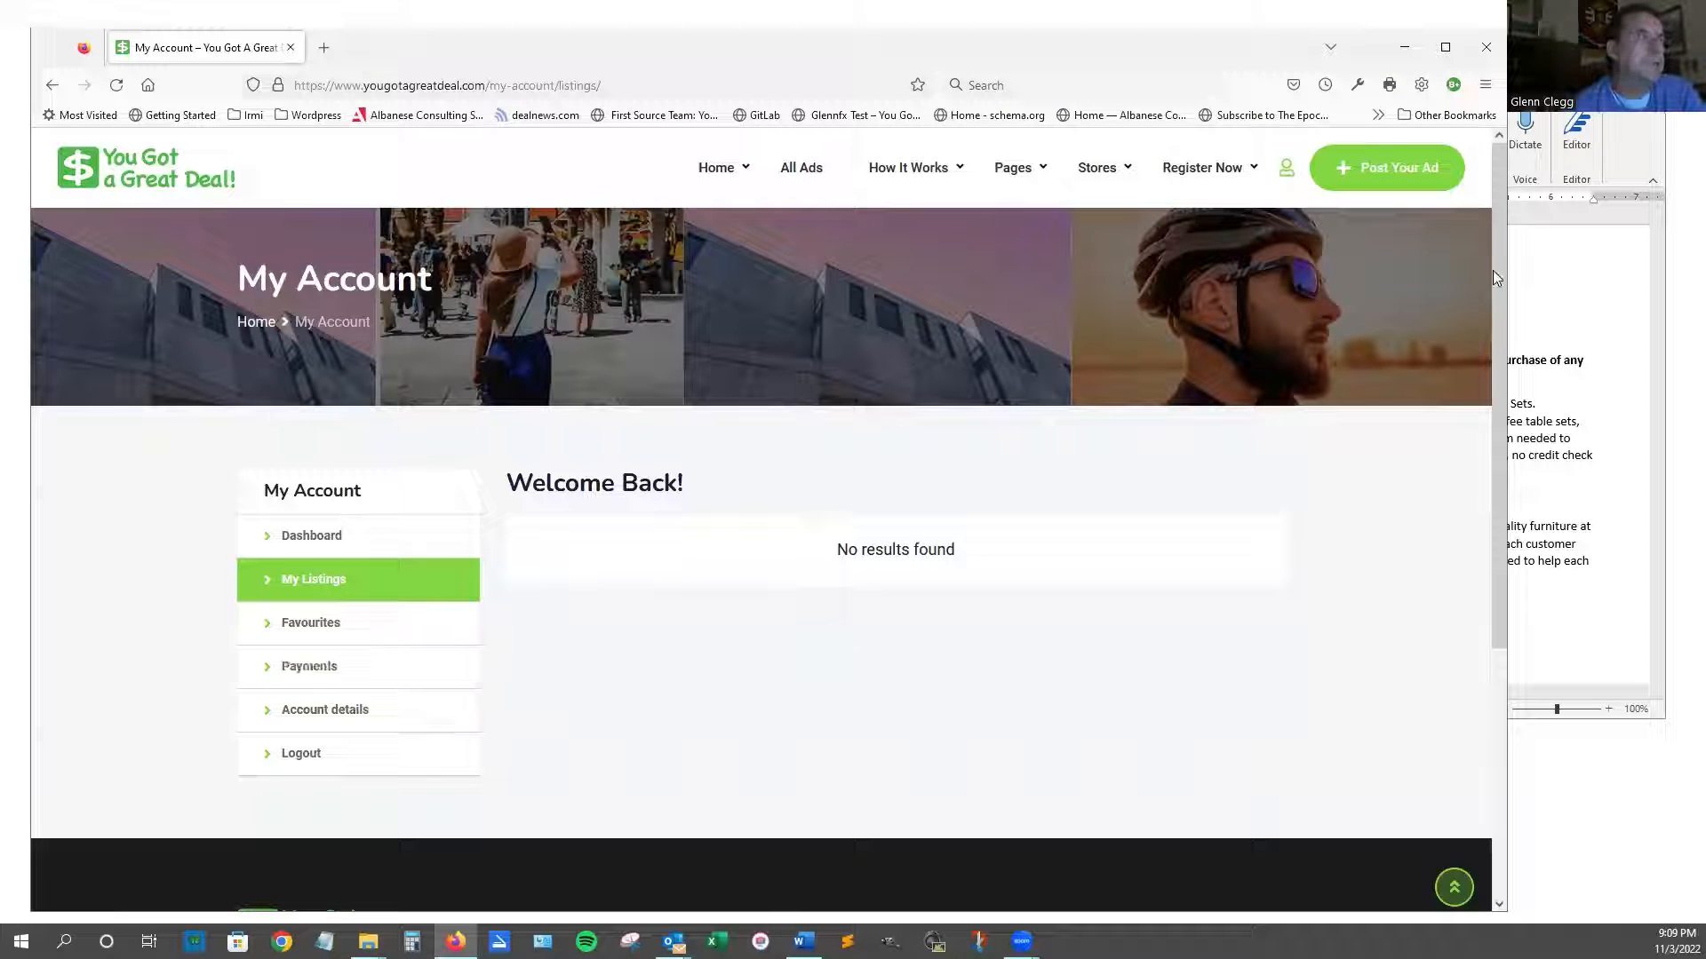
click(1397, 168)
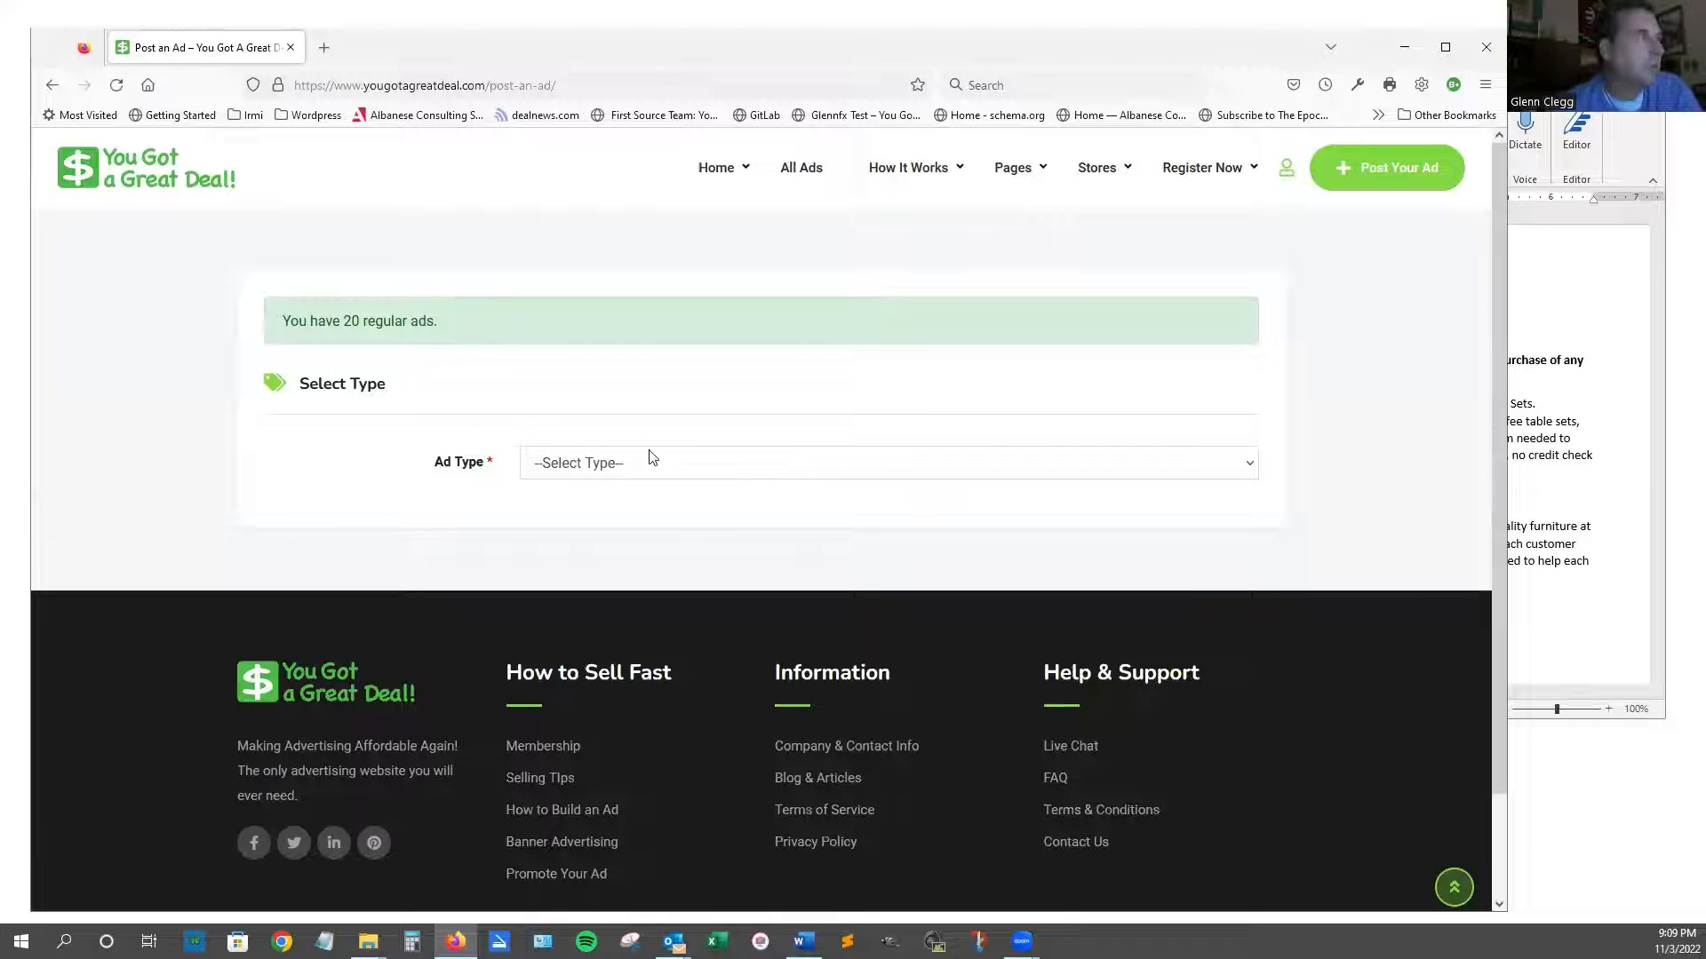
Set Ad Type to Special Offer and category For The Home › Furniture, then review the loaded form.
click(667, 465)
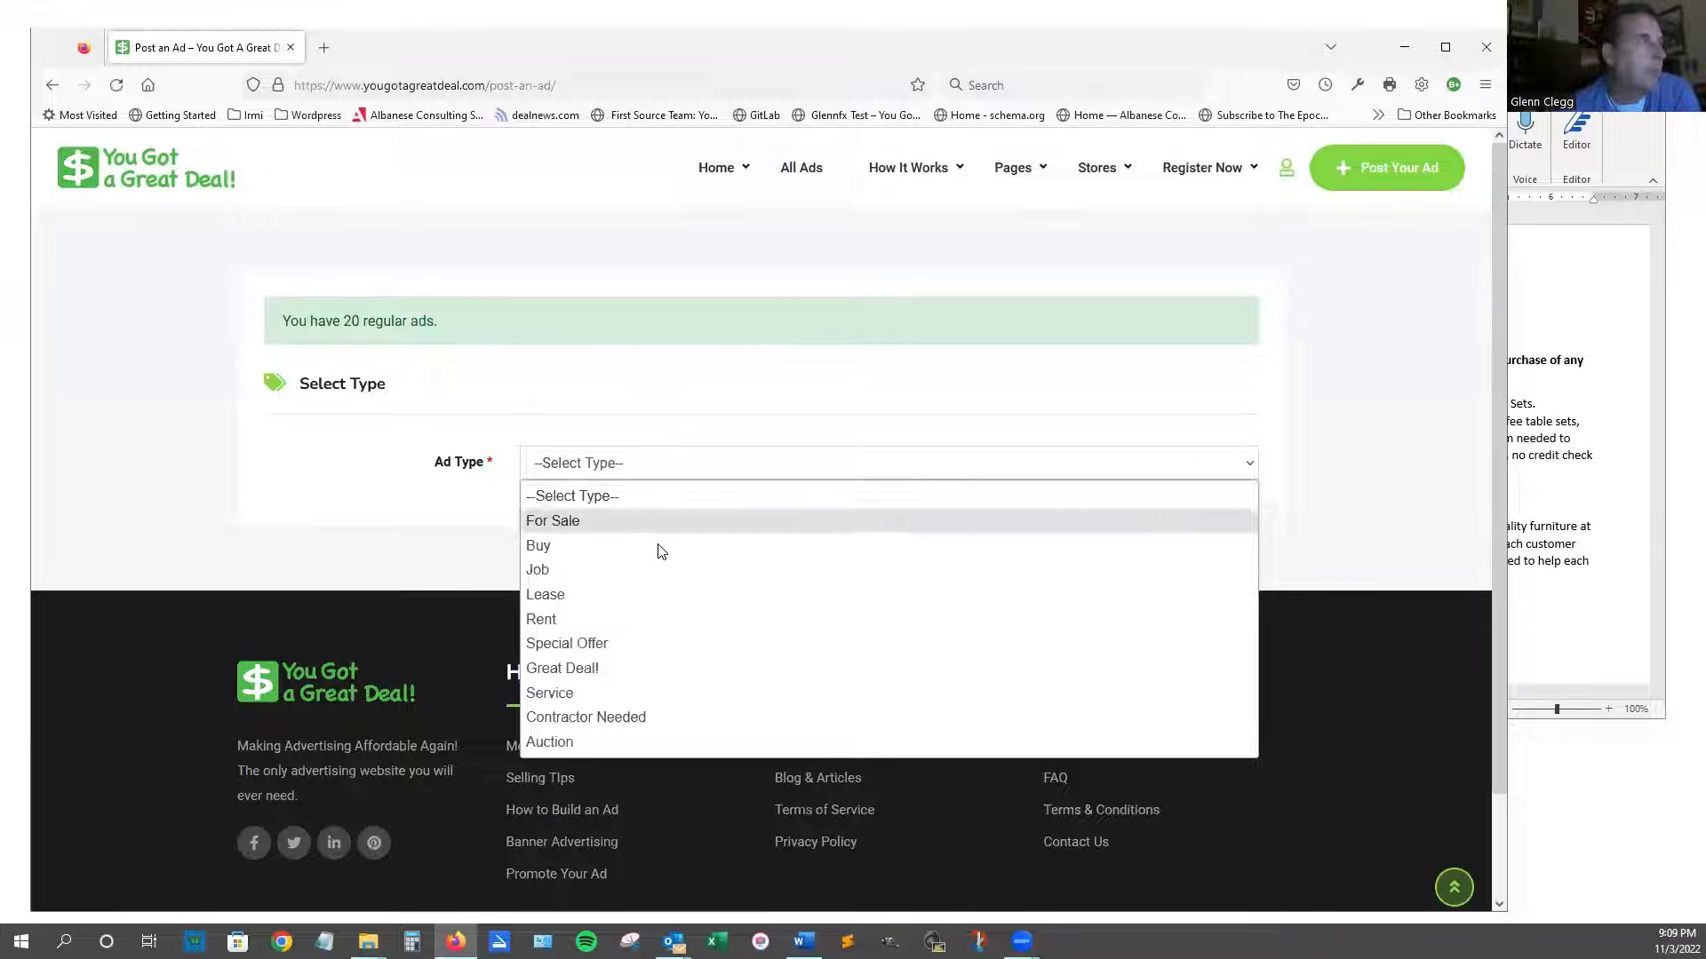
click(684, 643)
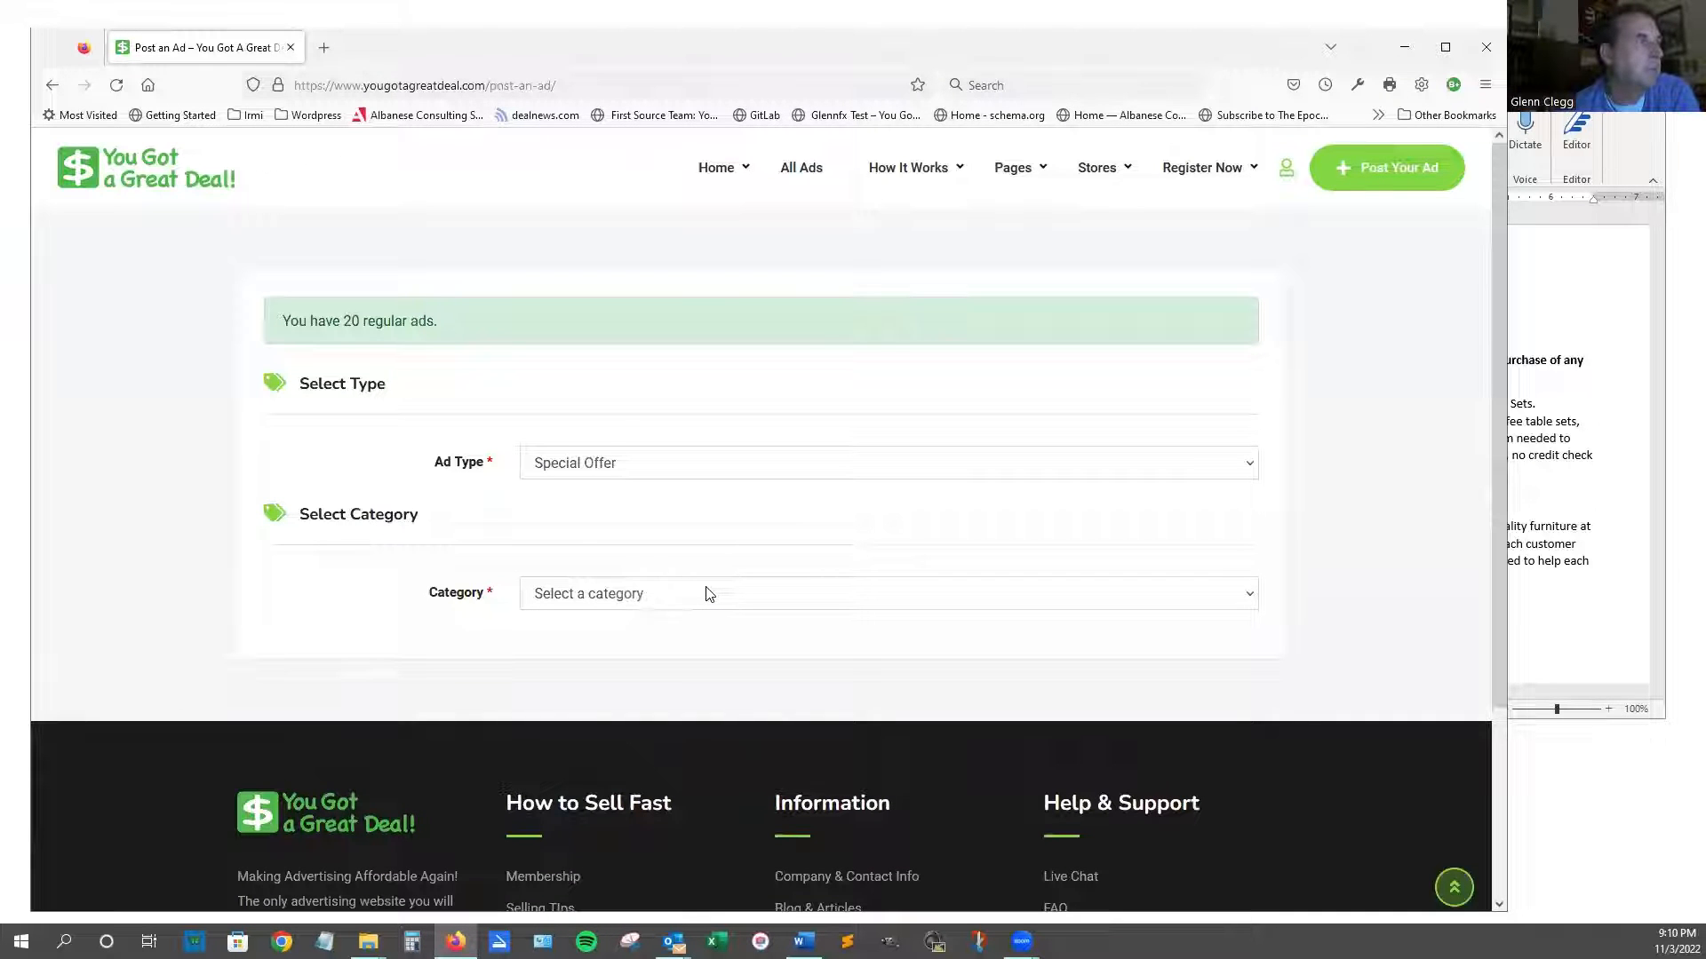
click(709, 594)
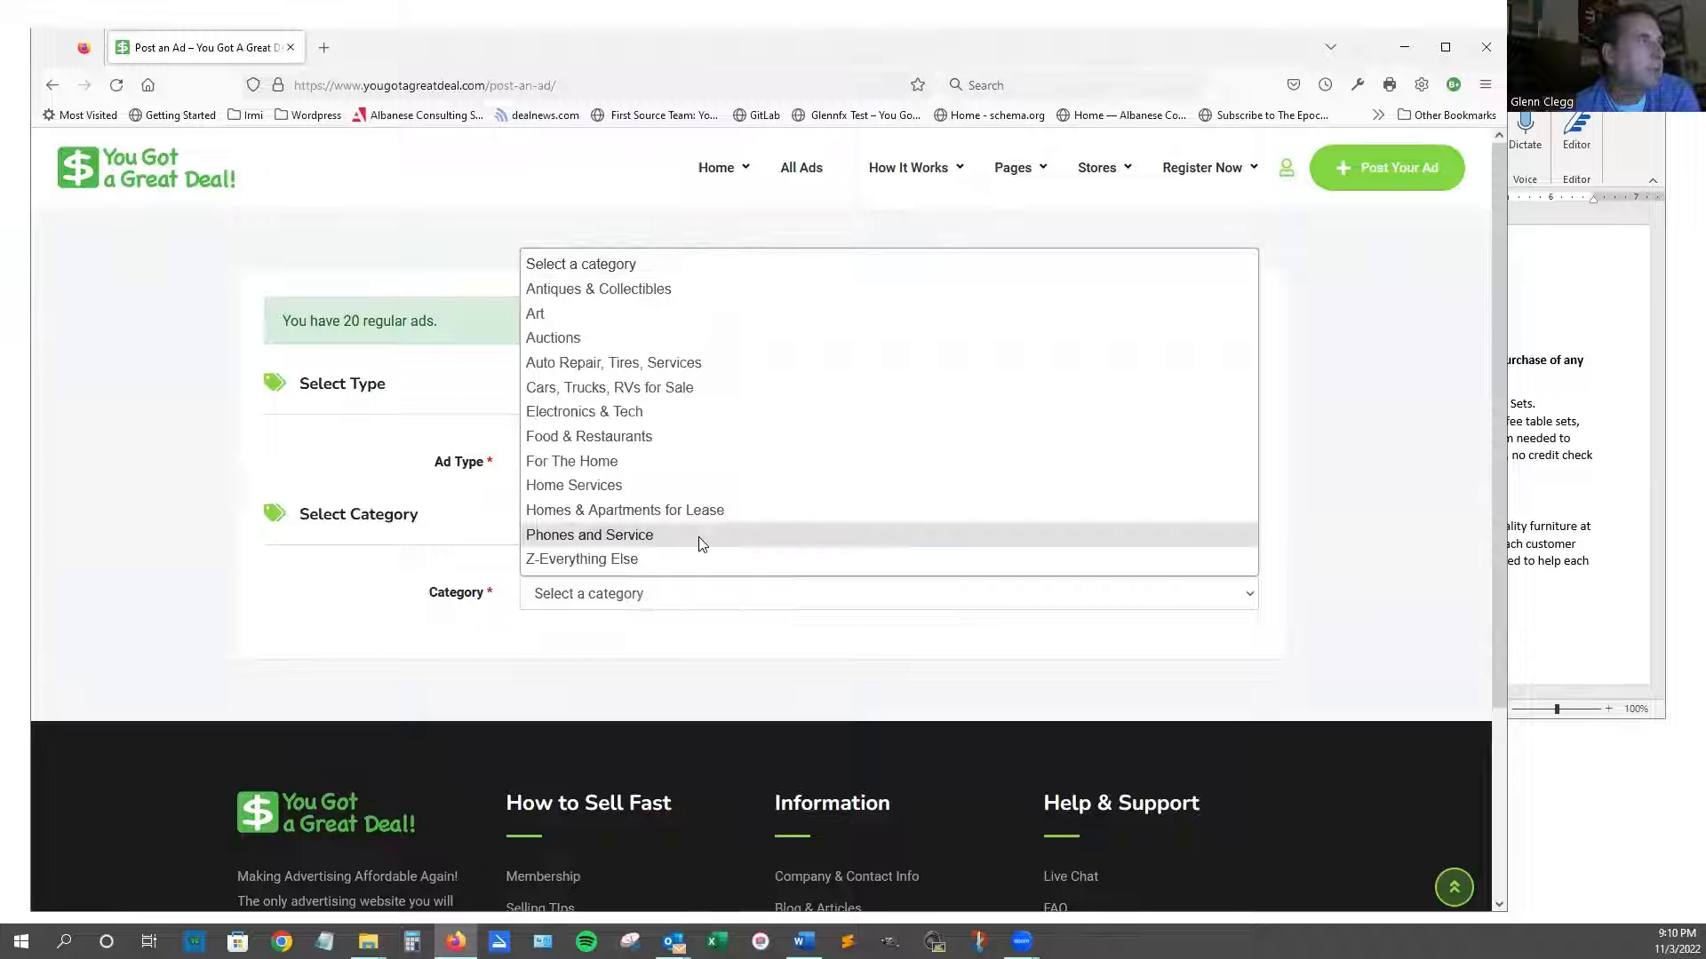
click(623, 461)
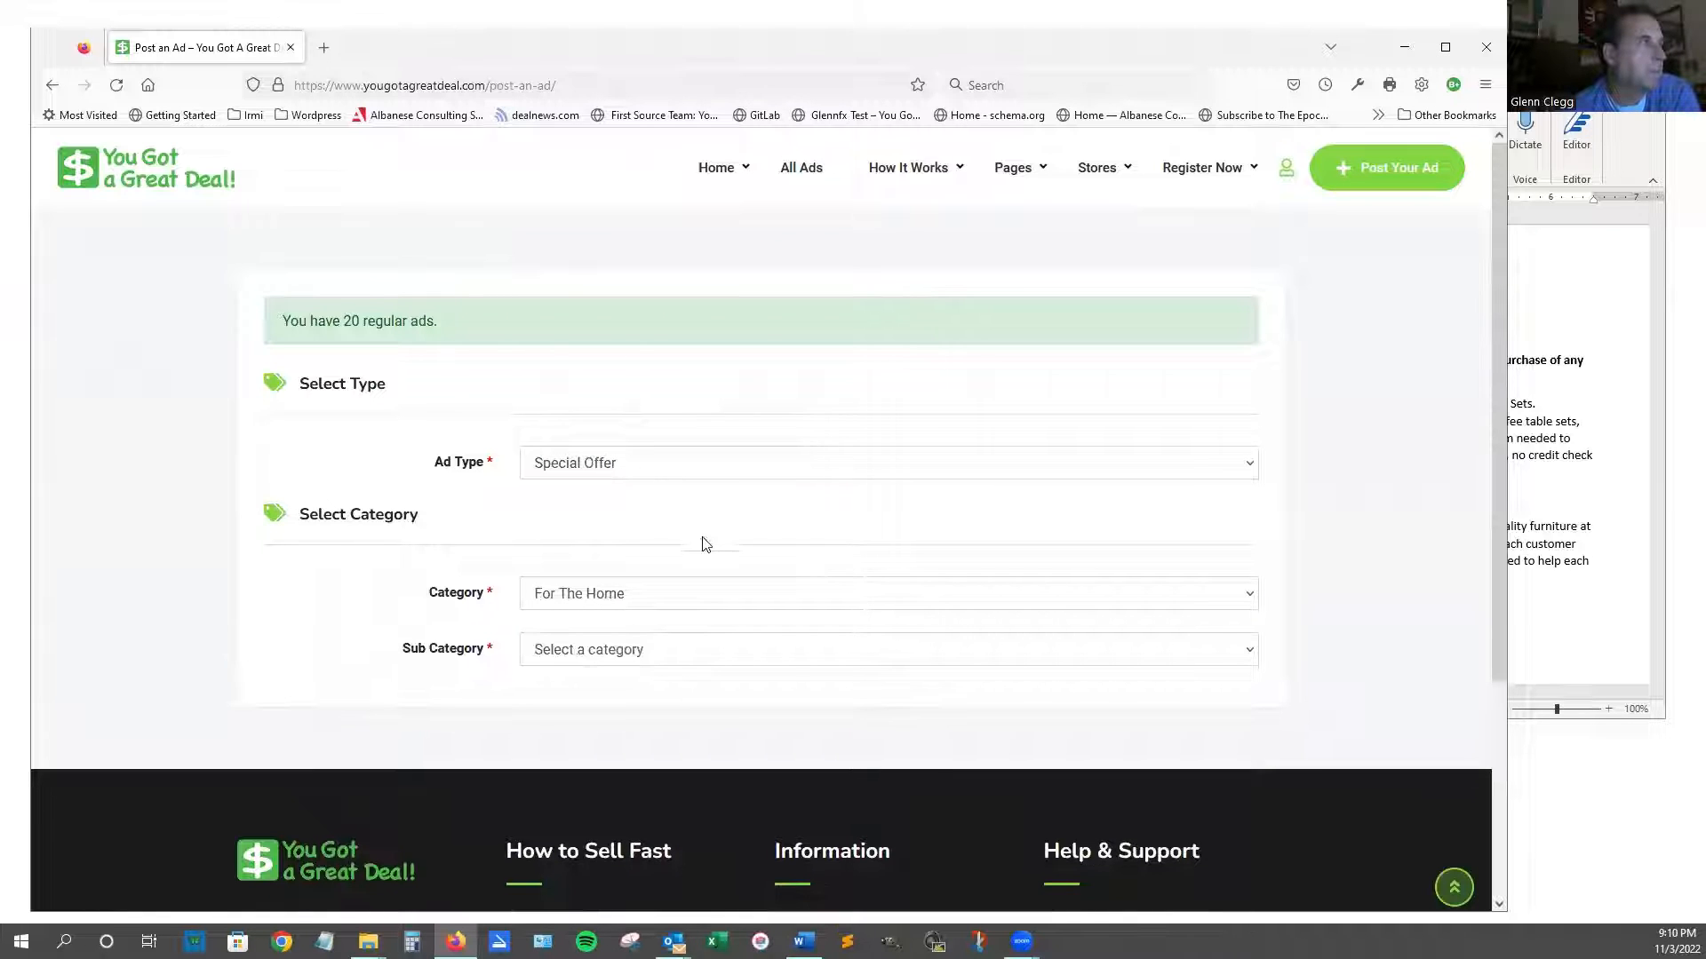
click(736, 653)
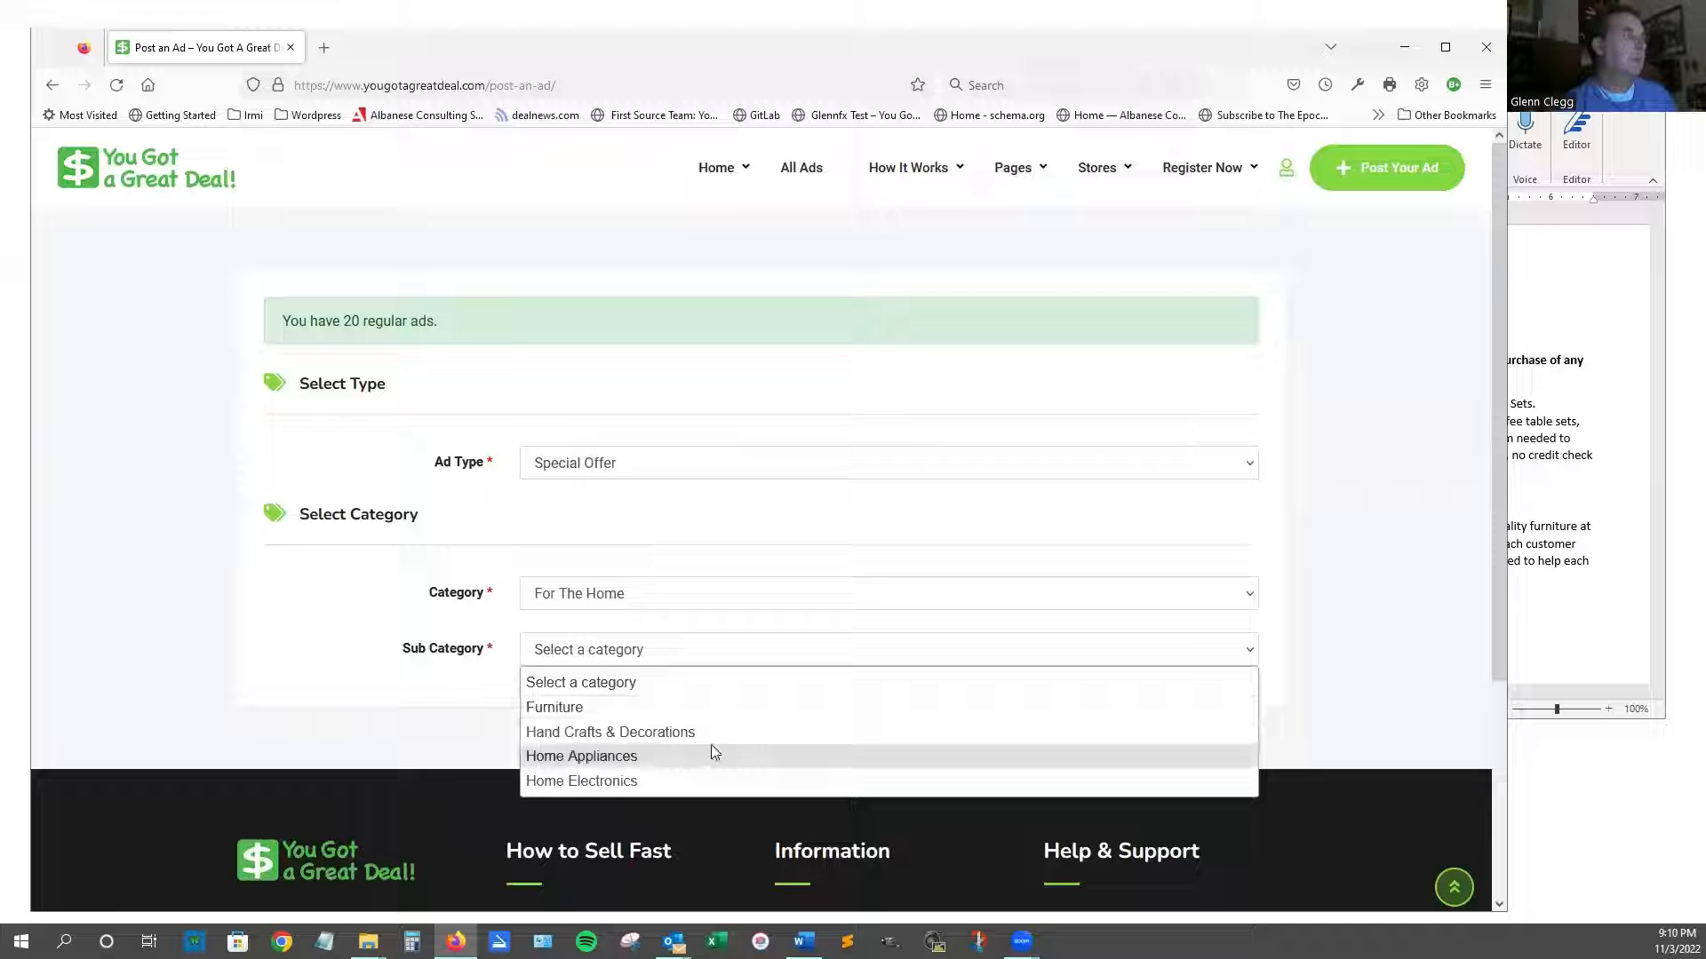
click(697, 708)
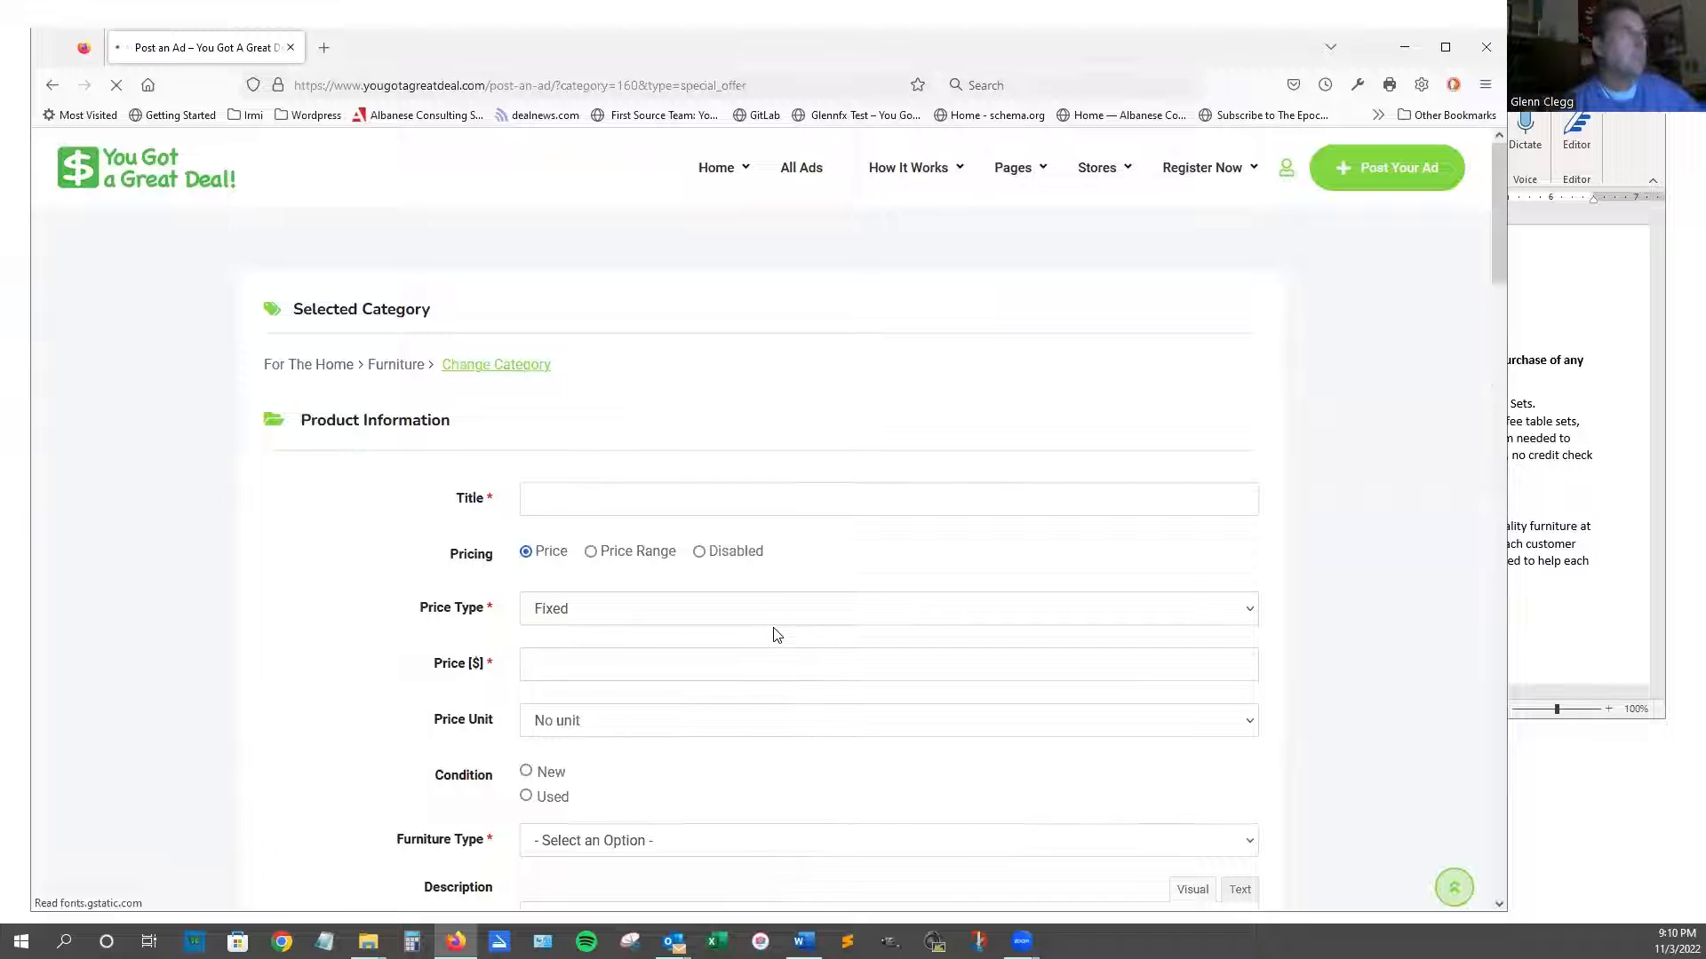
scroll(760, 632, down, 2)
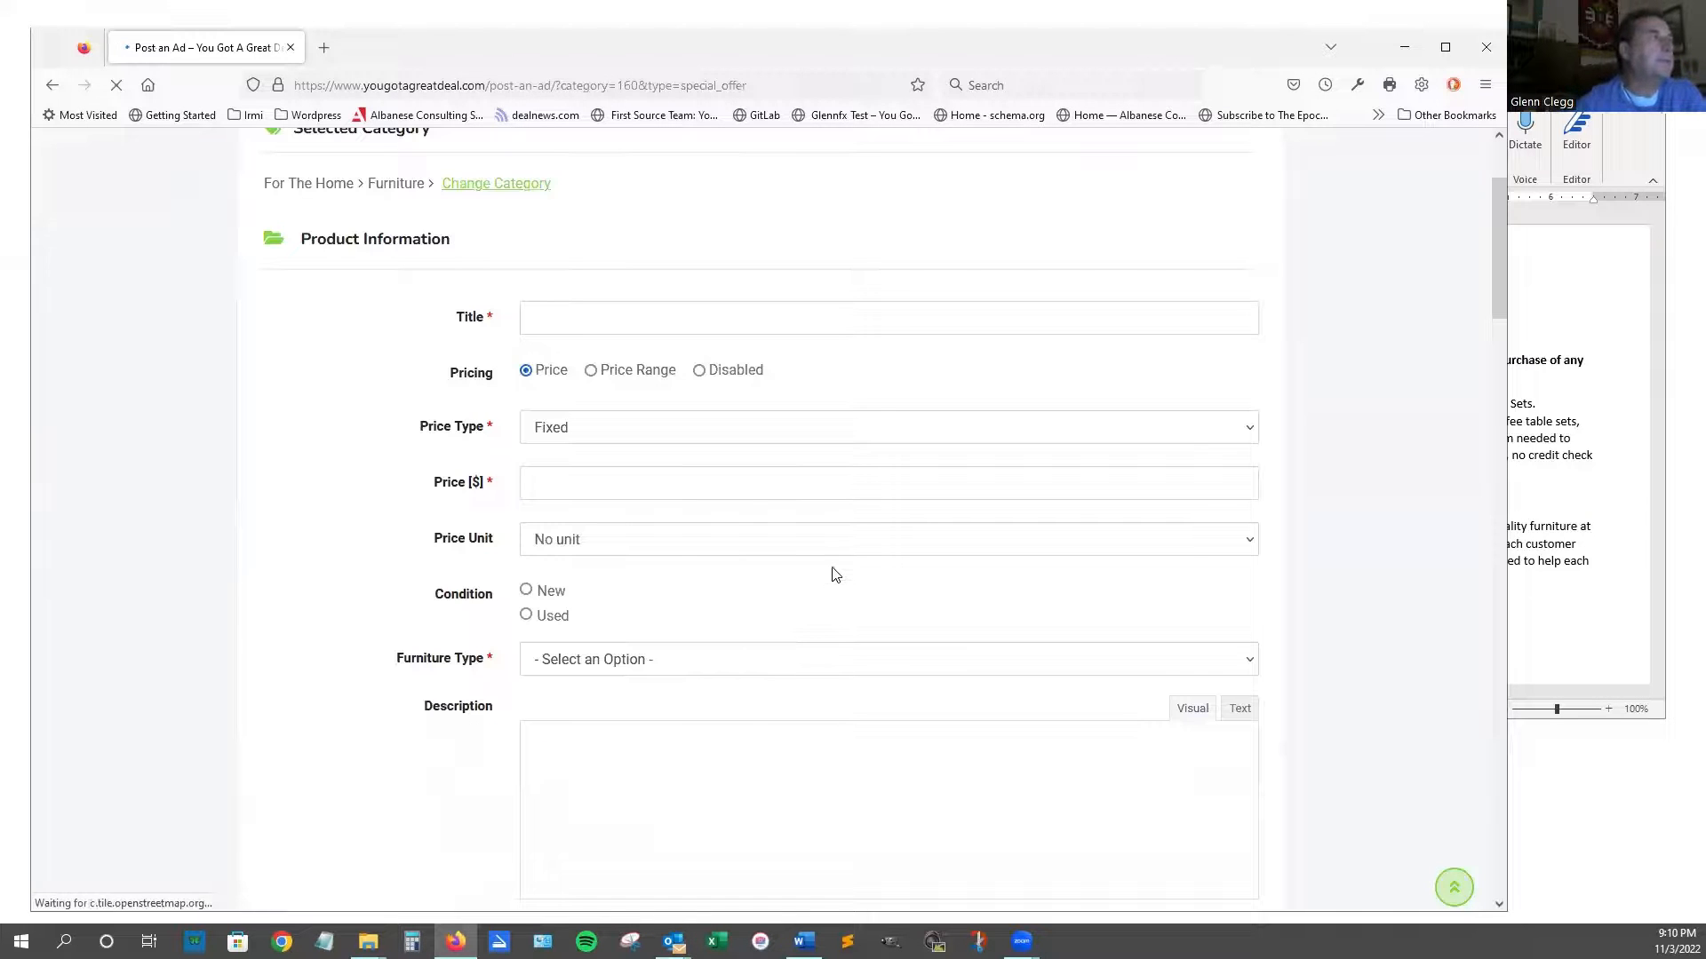
scroll(835, 574, down, 7)
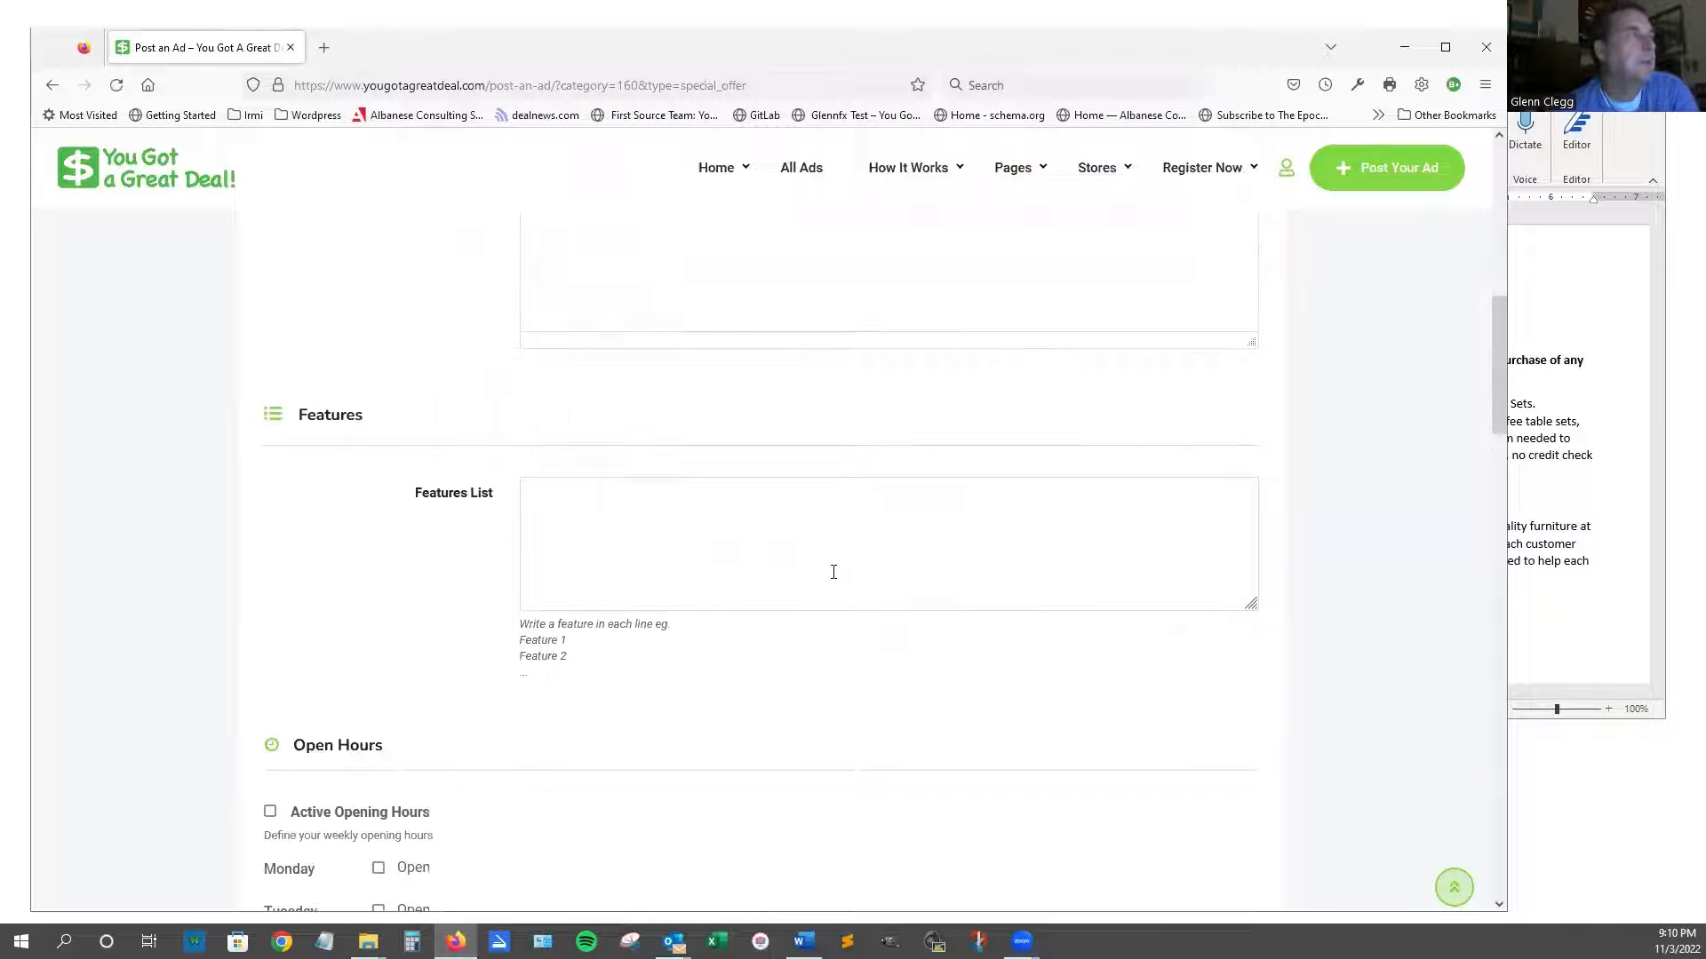
scroll(833, 572, down, 10)
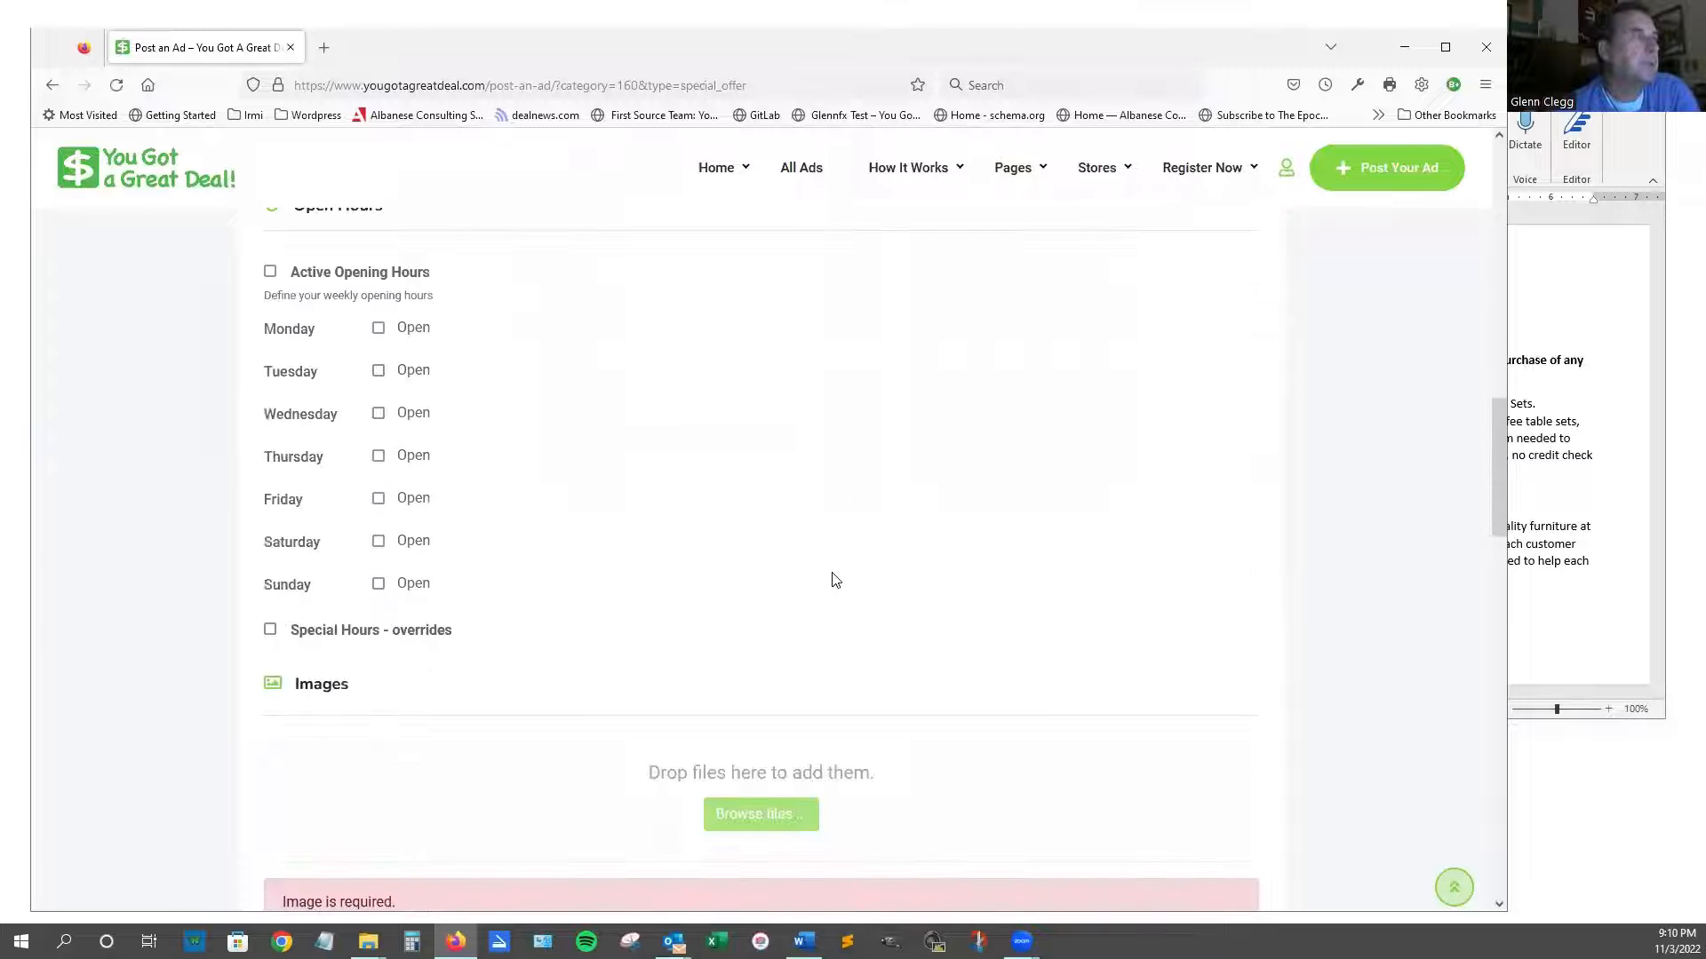
scroll(833, 579, down, 2)
scroll(833, 579, up, 20)
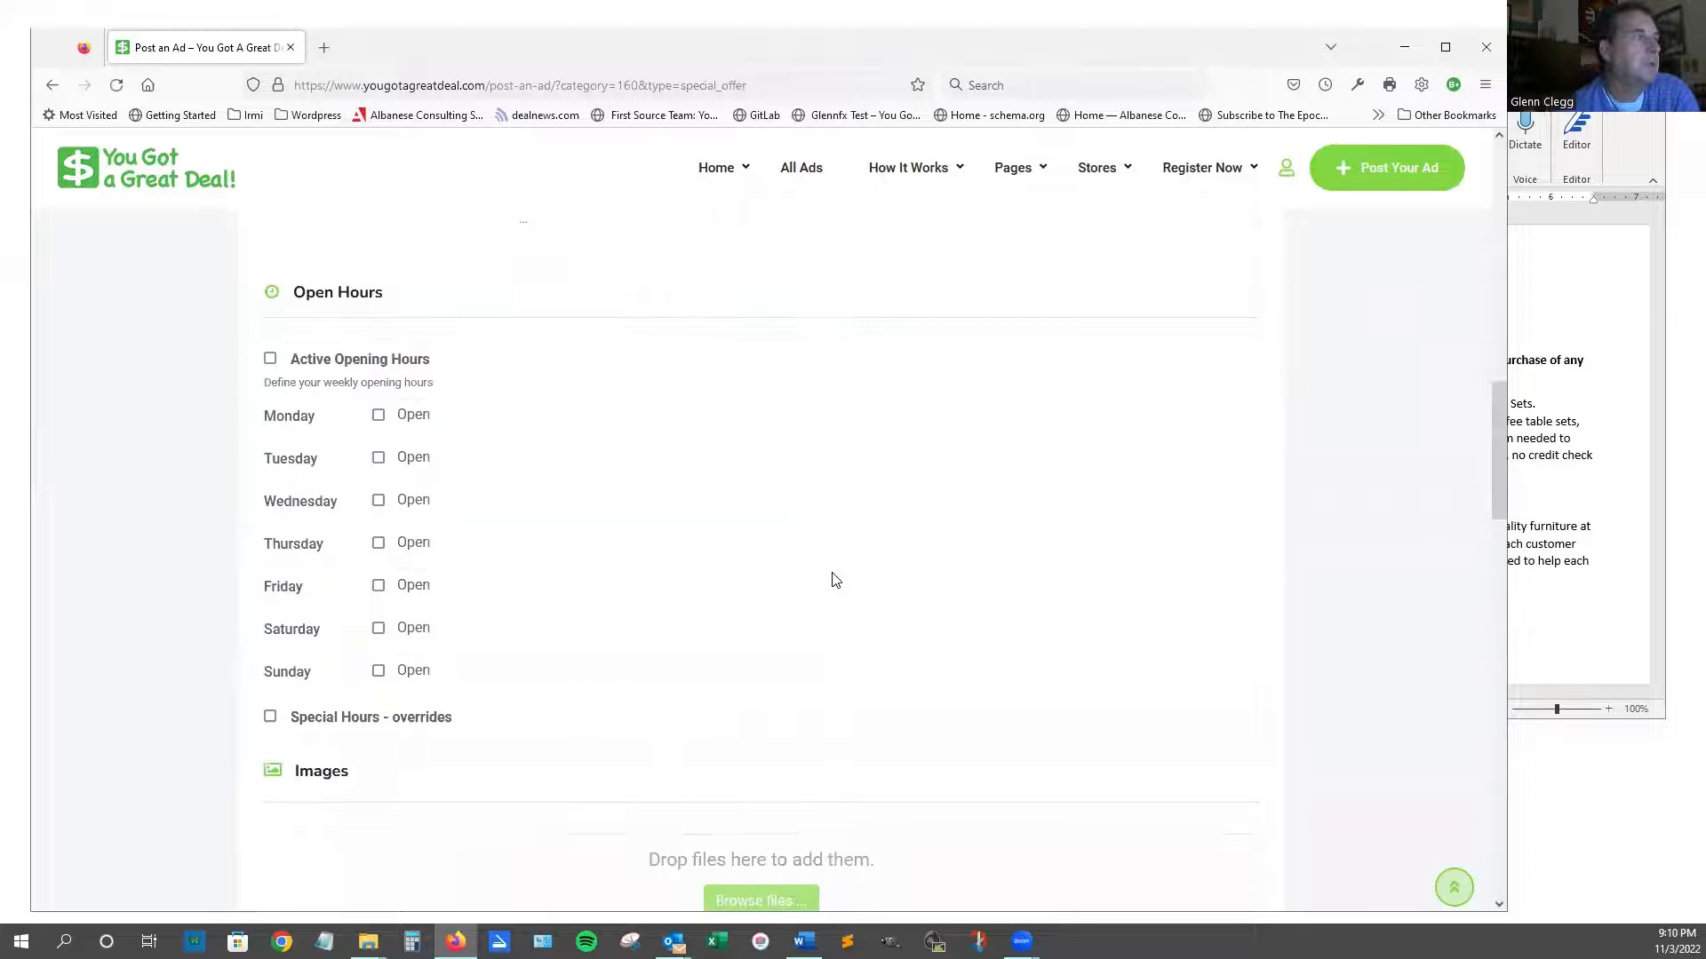
scroll(833, 579, up, 3)
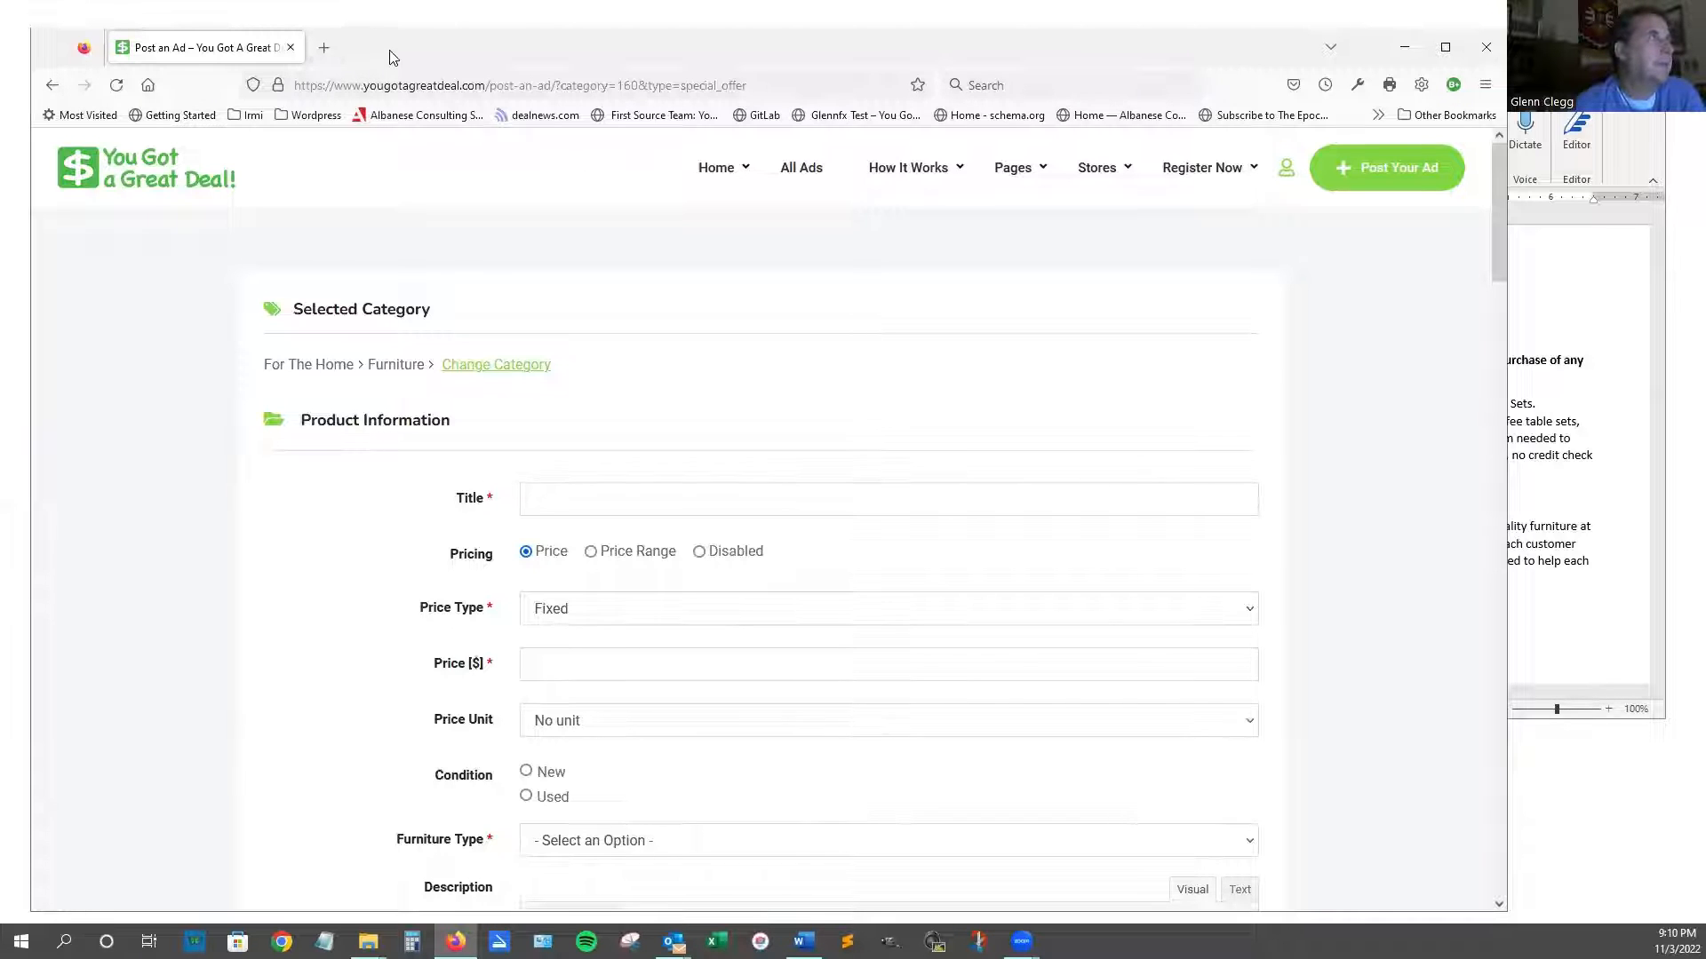
Shrink Firefox, enlarge the Word ad-copy window, and open the Furniture one image folder.
drag(393, 57, 404, 62)
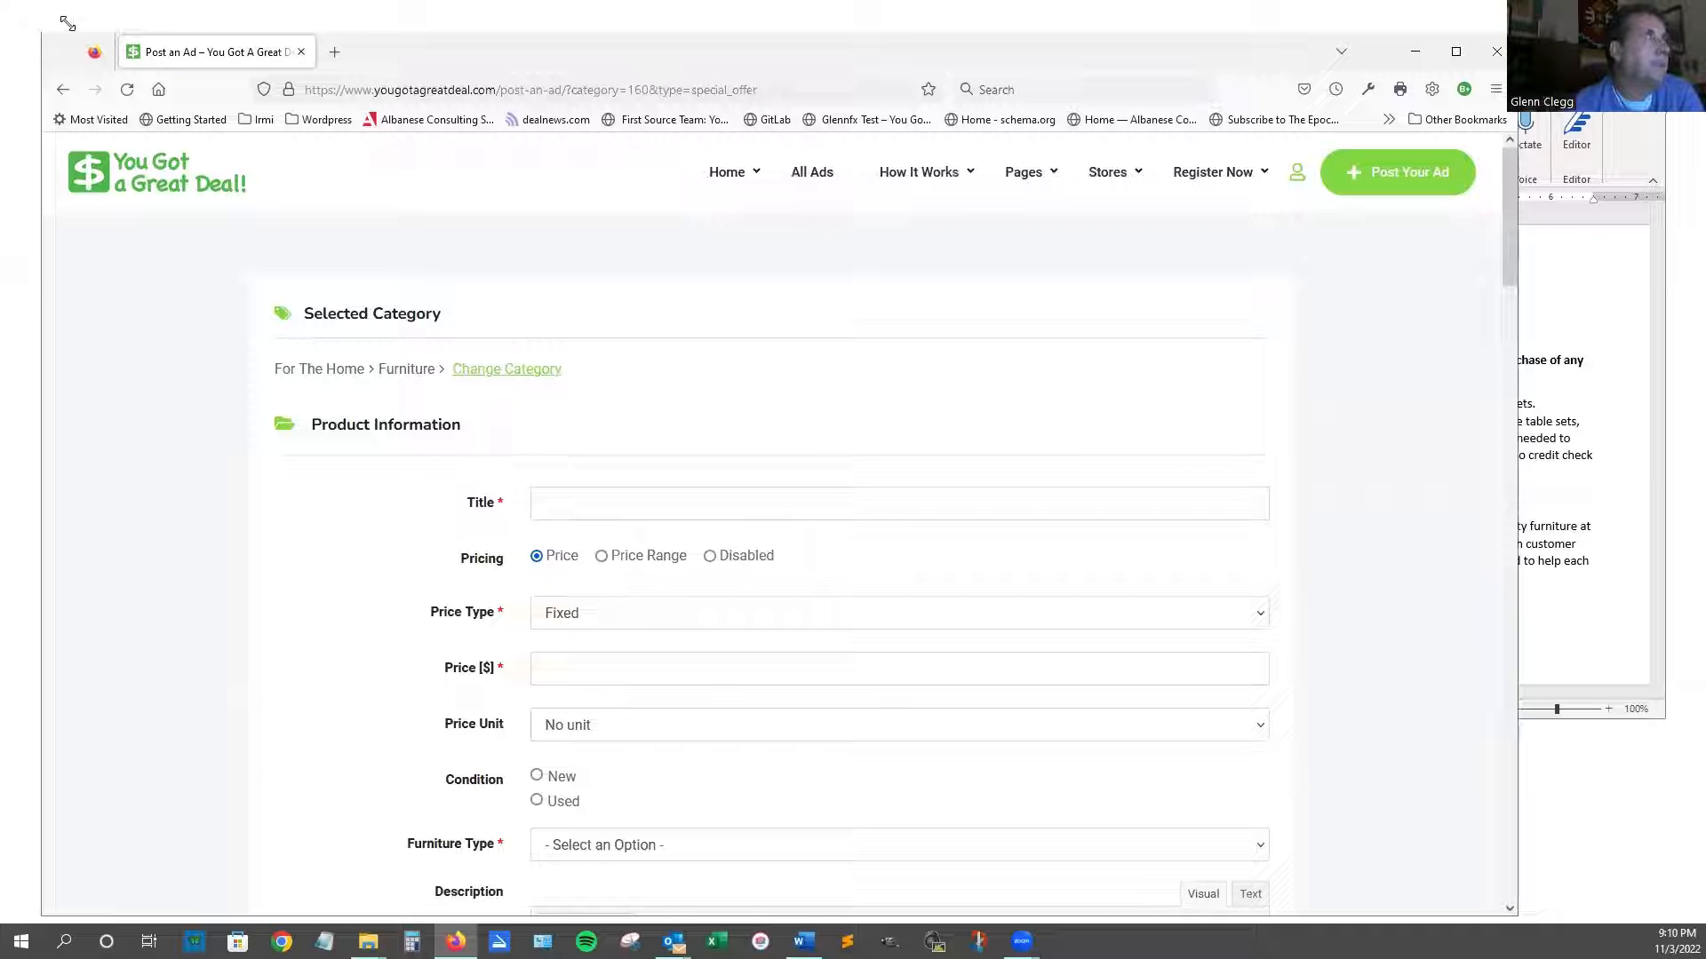
drag(67, 22, 139, 6)
click(1615, 343)
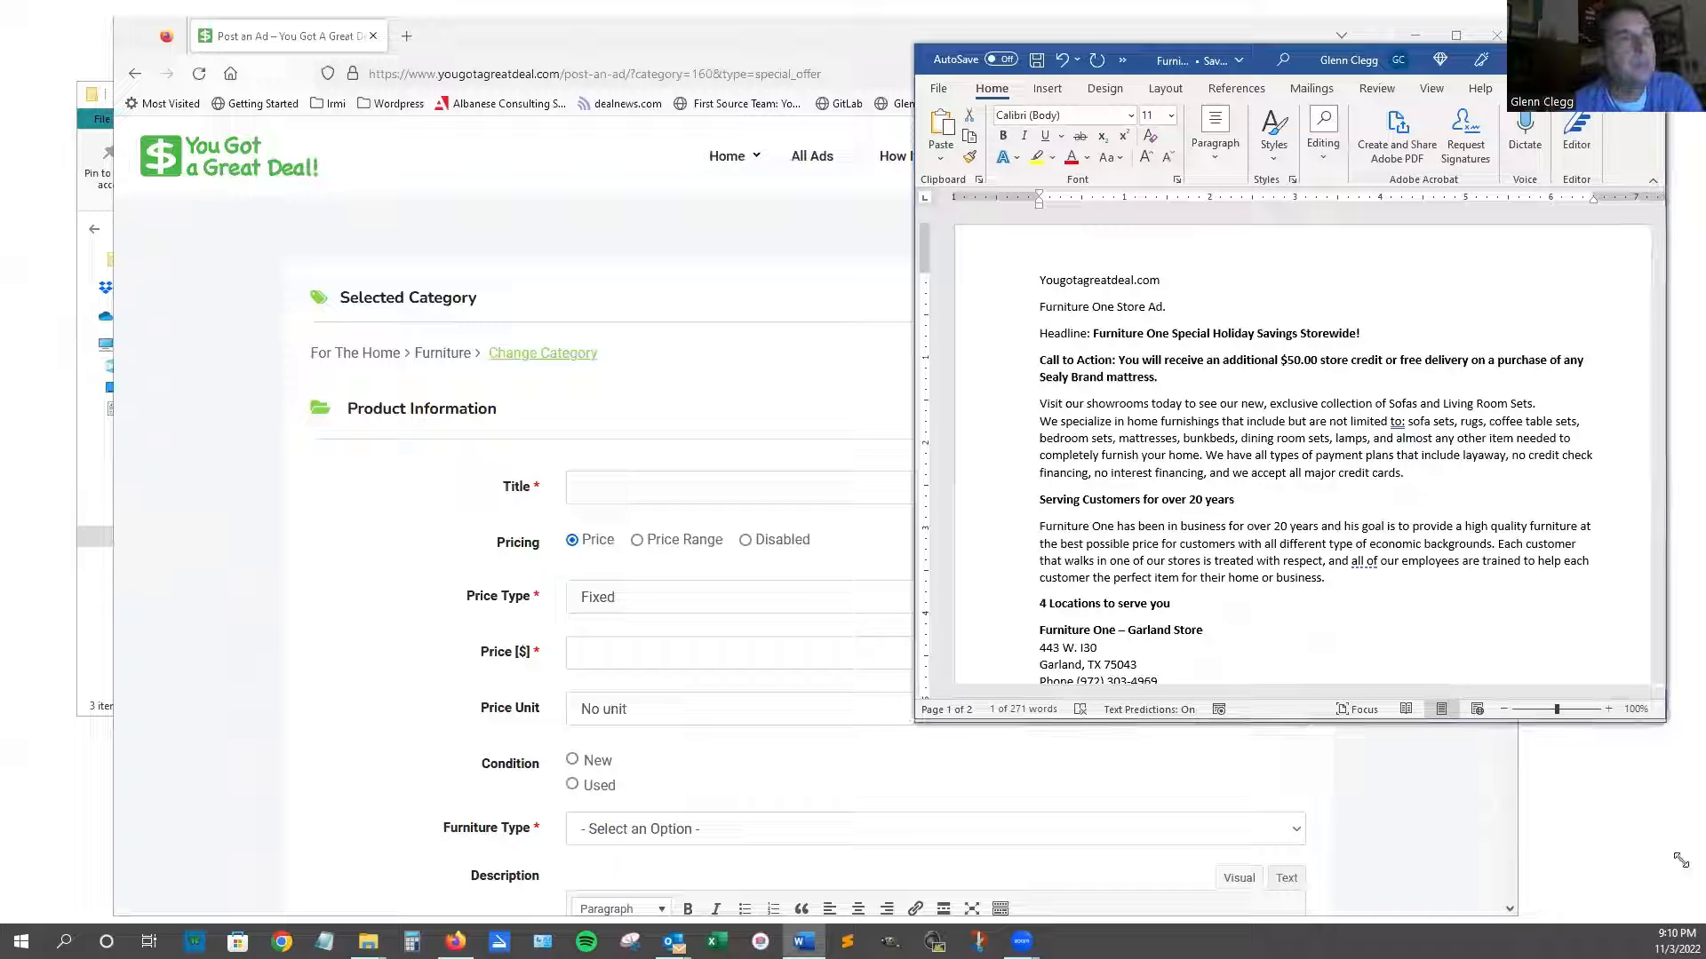
drag(1657, 722, 1688, 860)
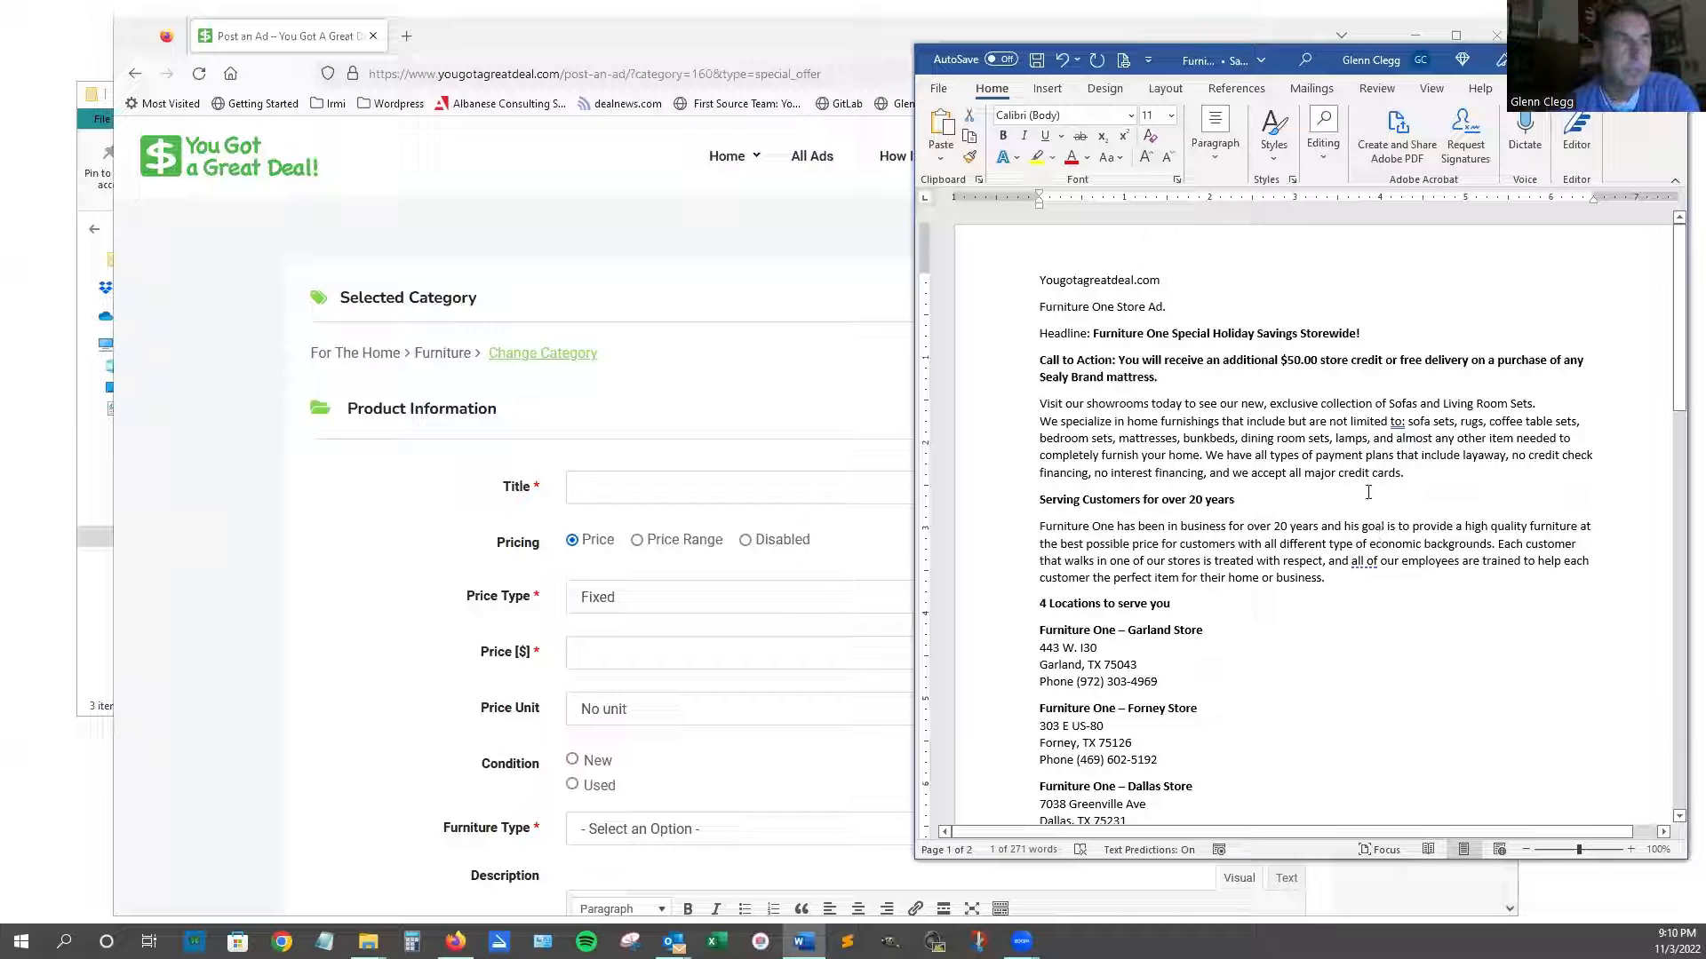
scroll(1368, 493, down, 3)
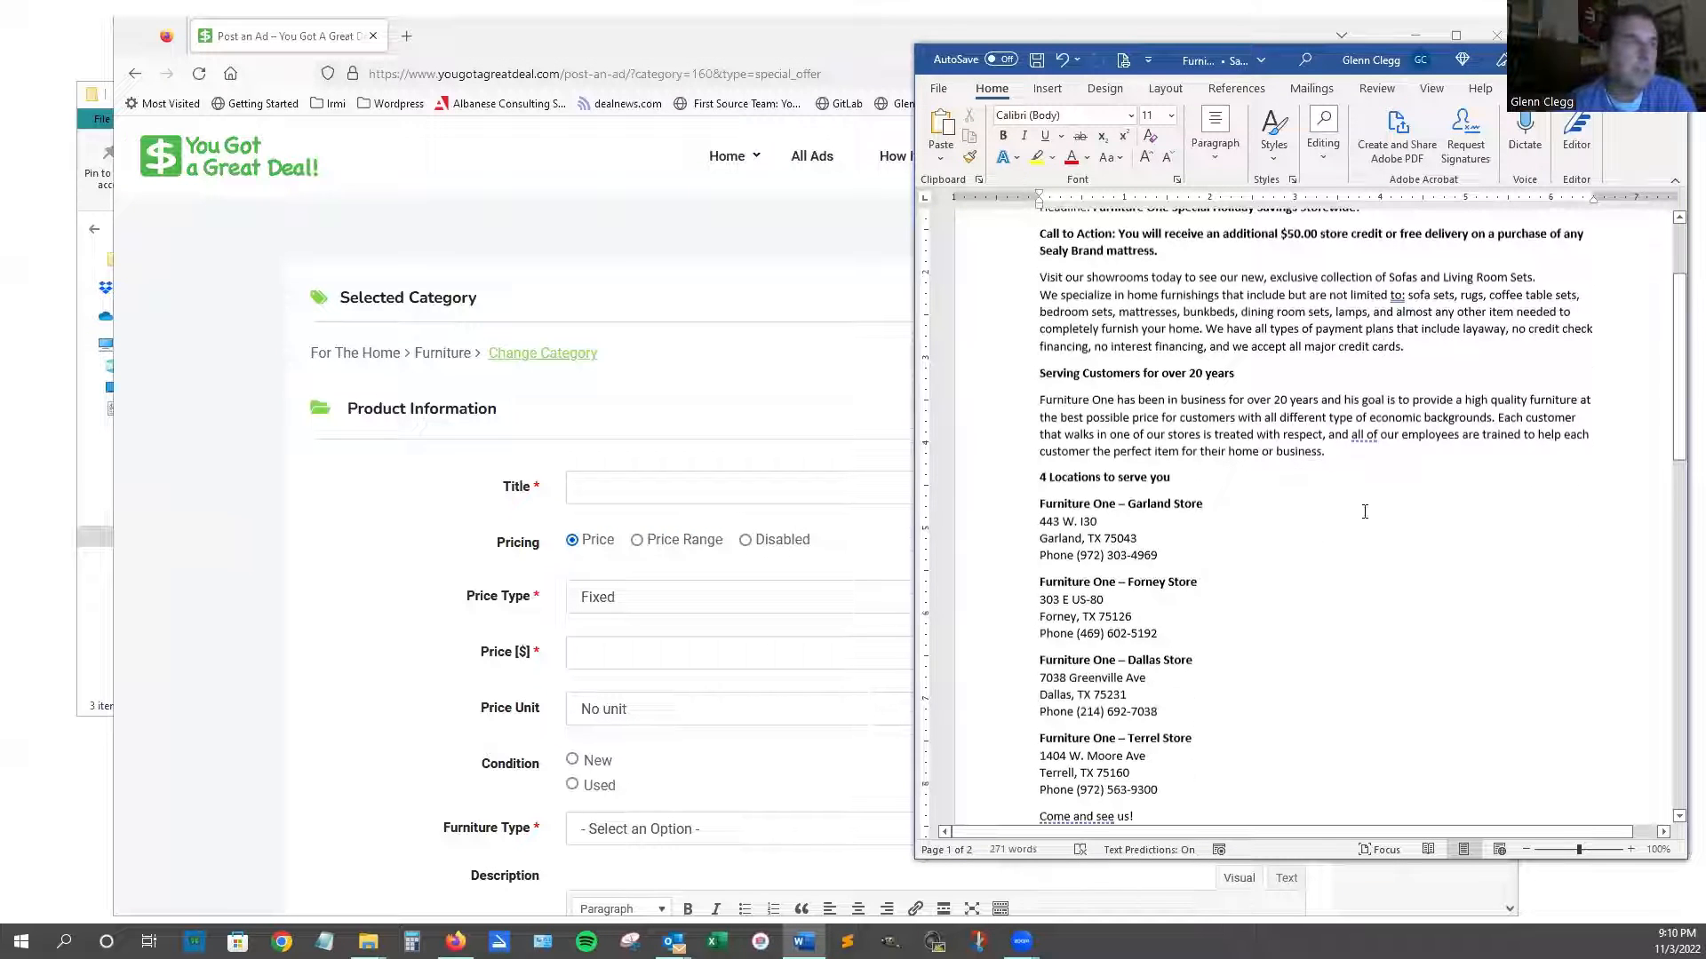
scroll(1365, 511, down, 1)
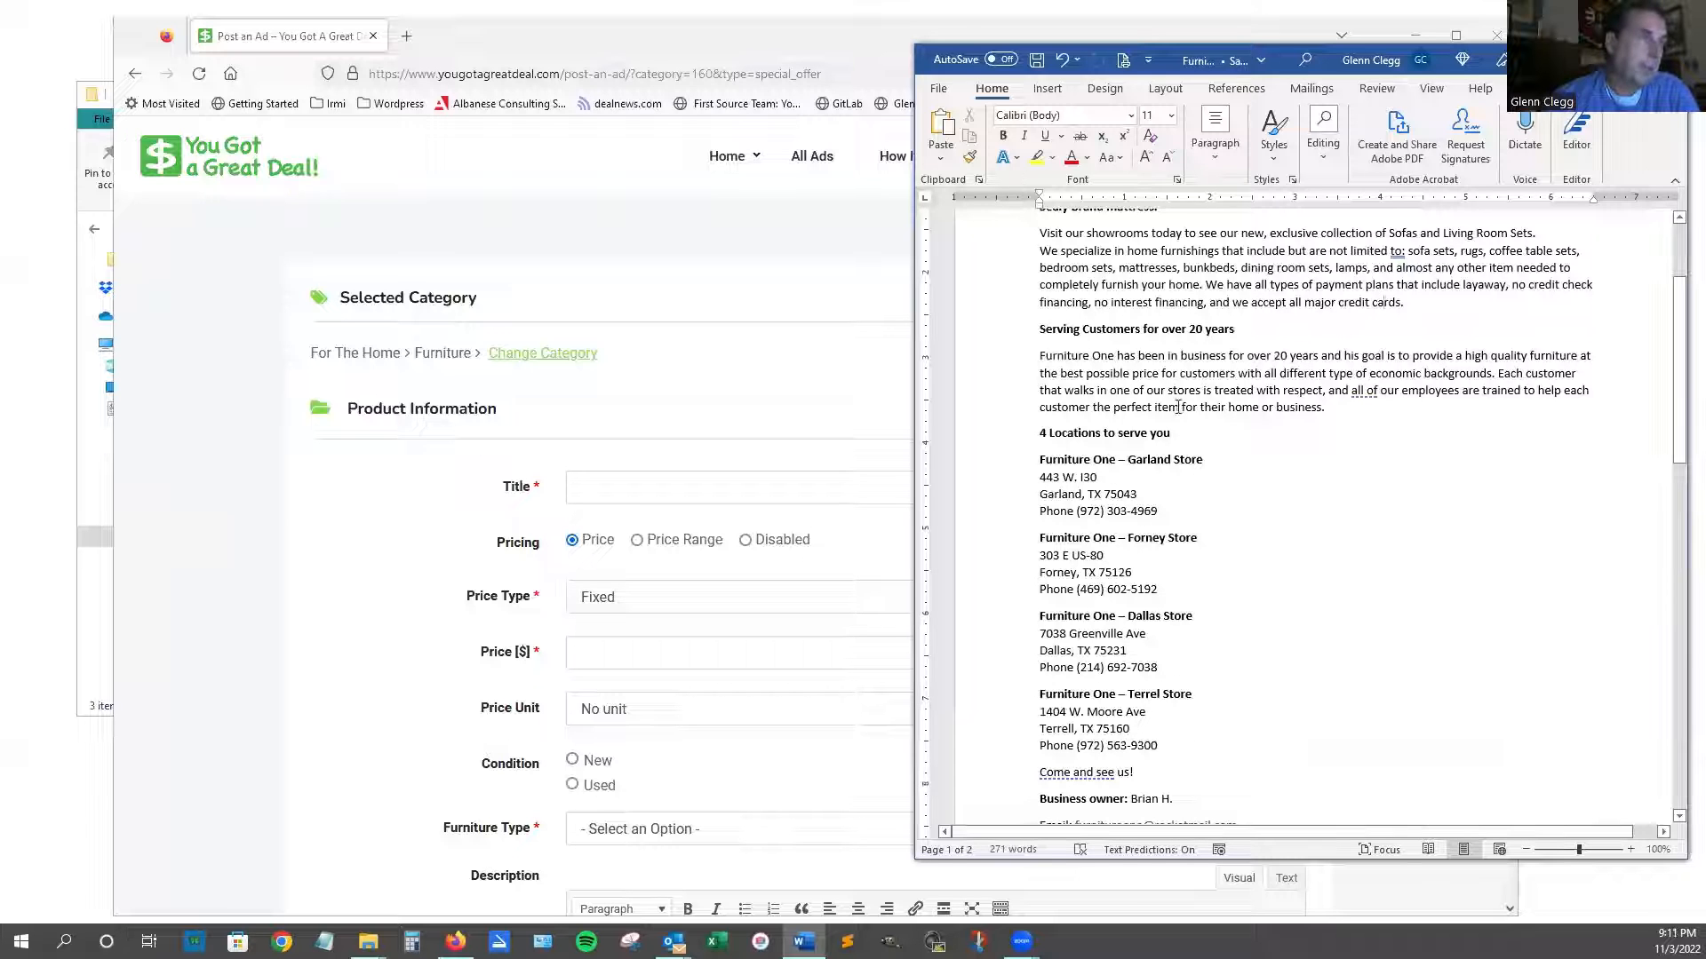
click(101, 719)
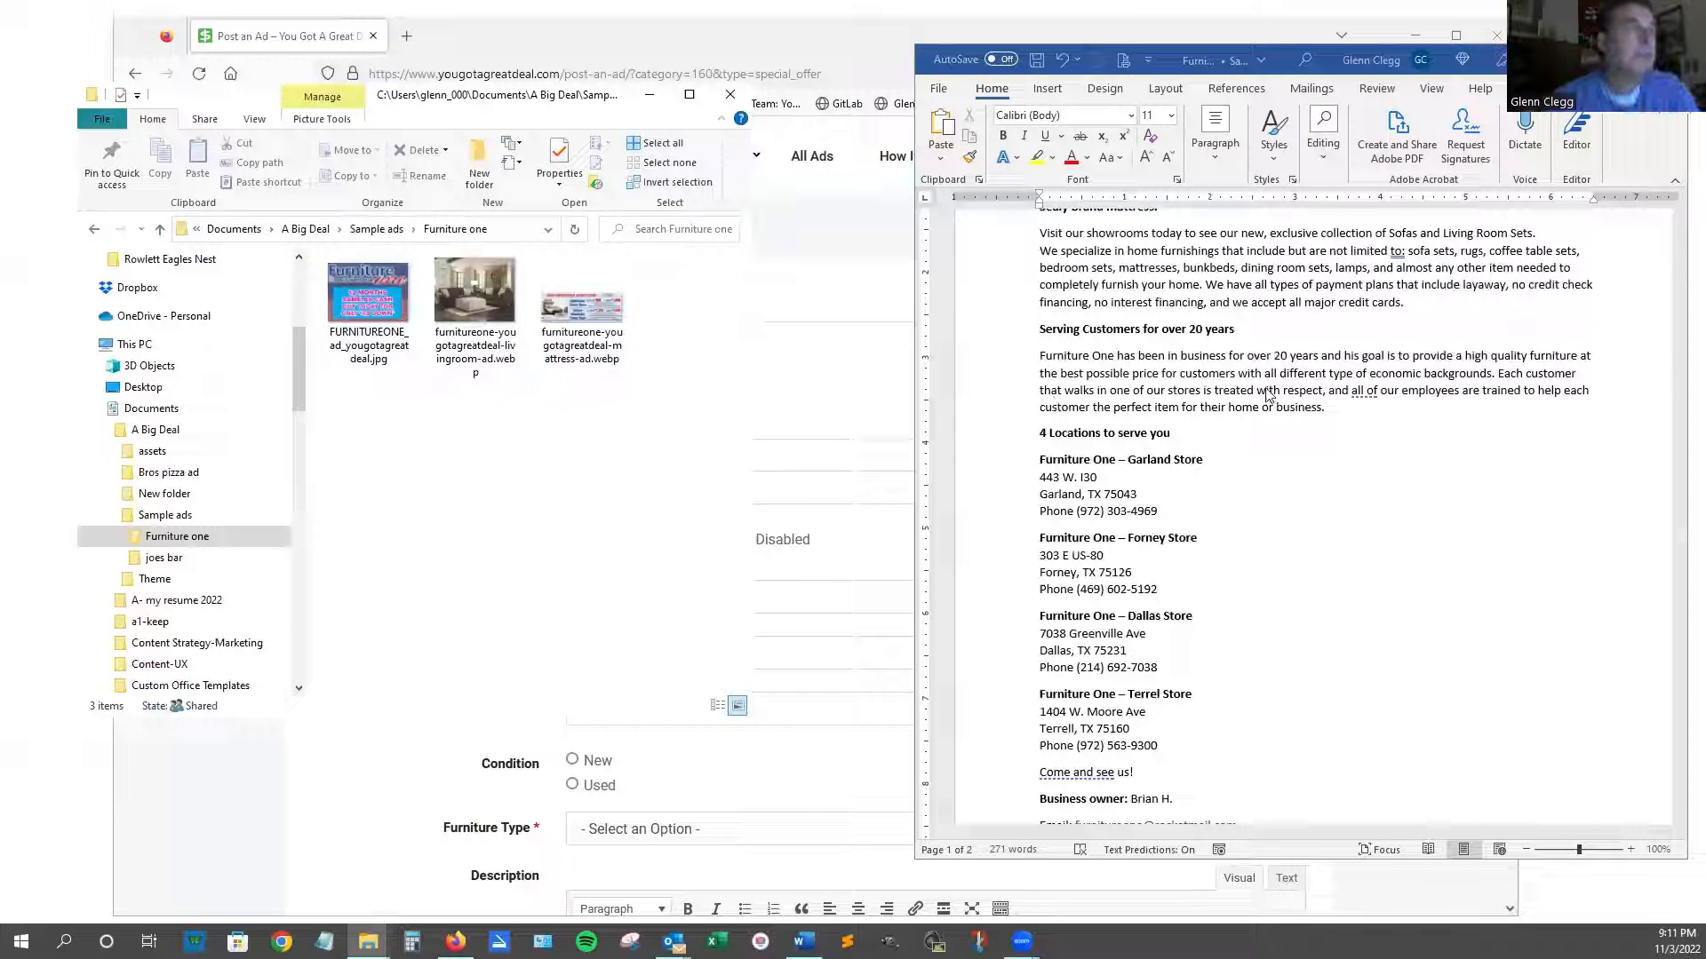
click(1311, 506)
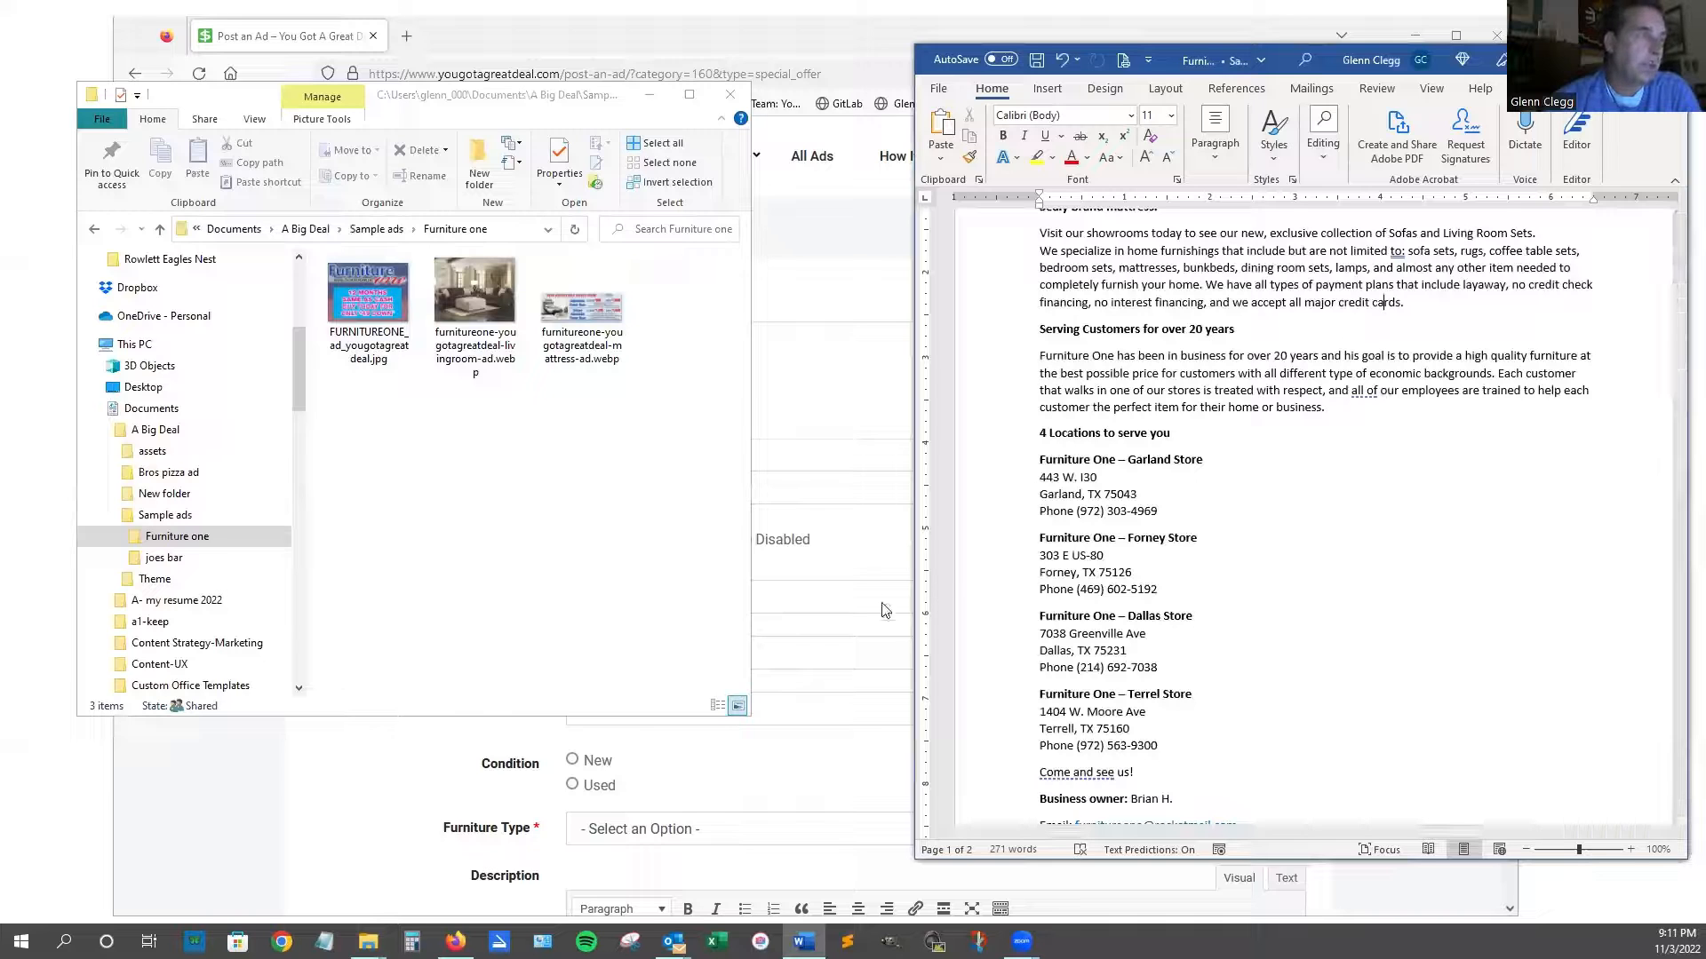
Copy the Word headline 'Furniture One Special Holiday Savings Storewide!' into the ad's Title field.
click(851, 423)
scroll(893, 552, down, 2)
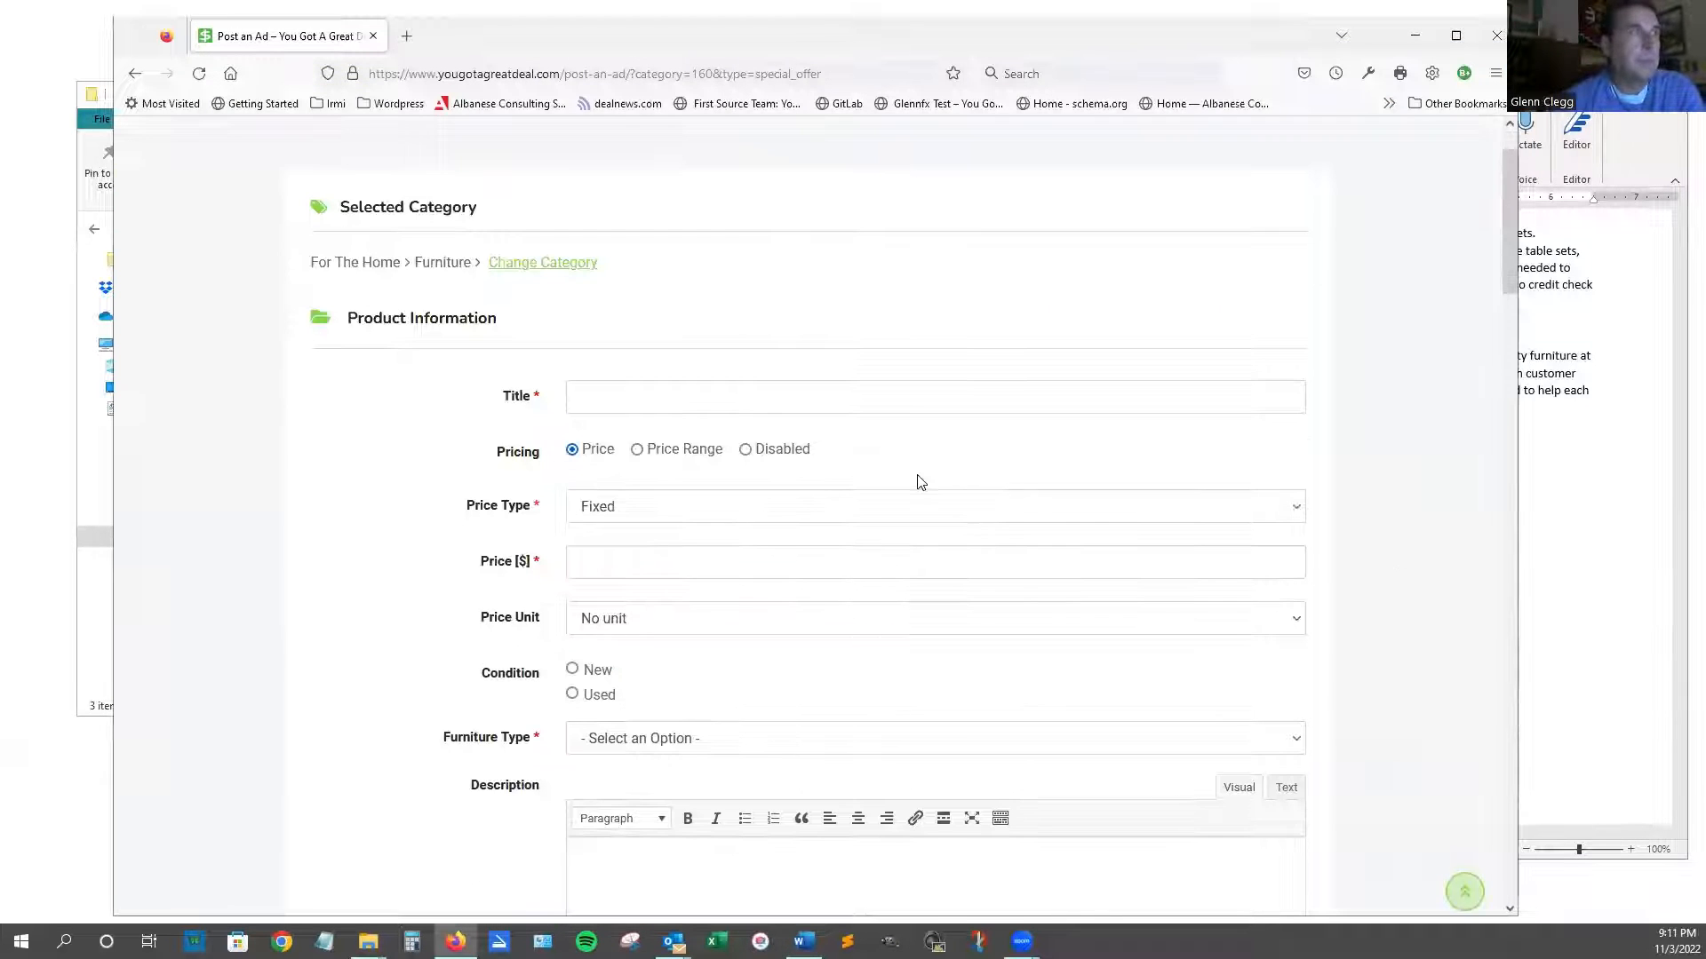
scroll(845, 541, down, 2)
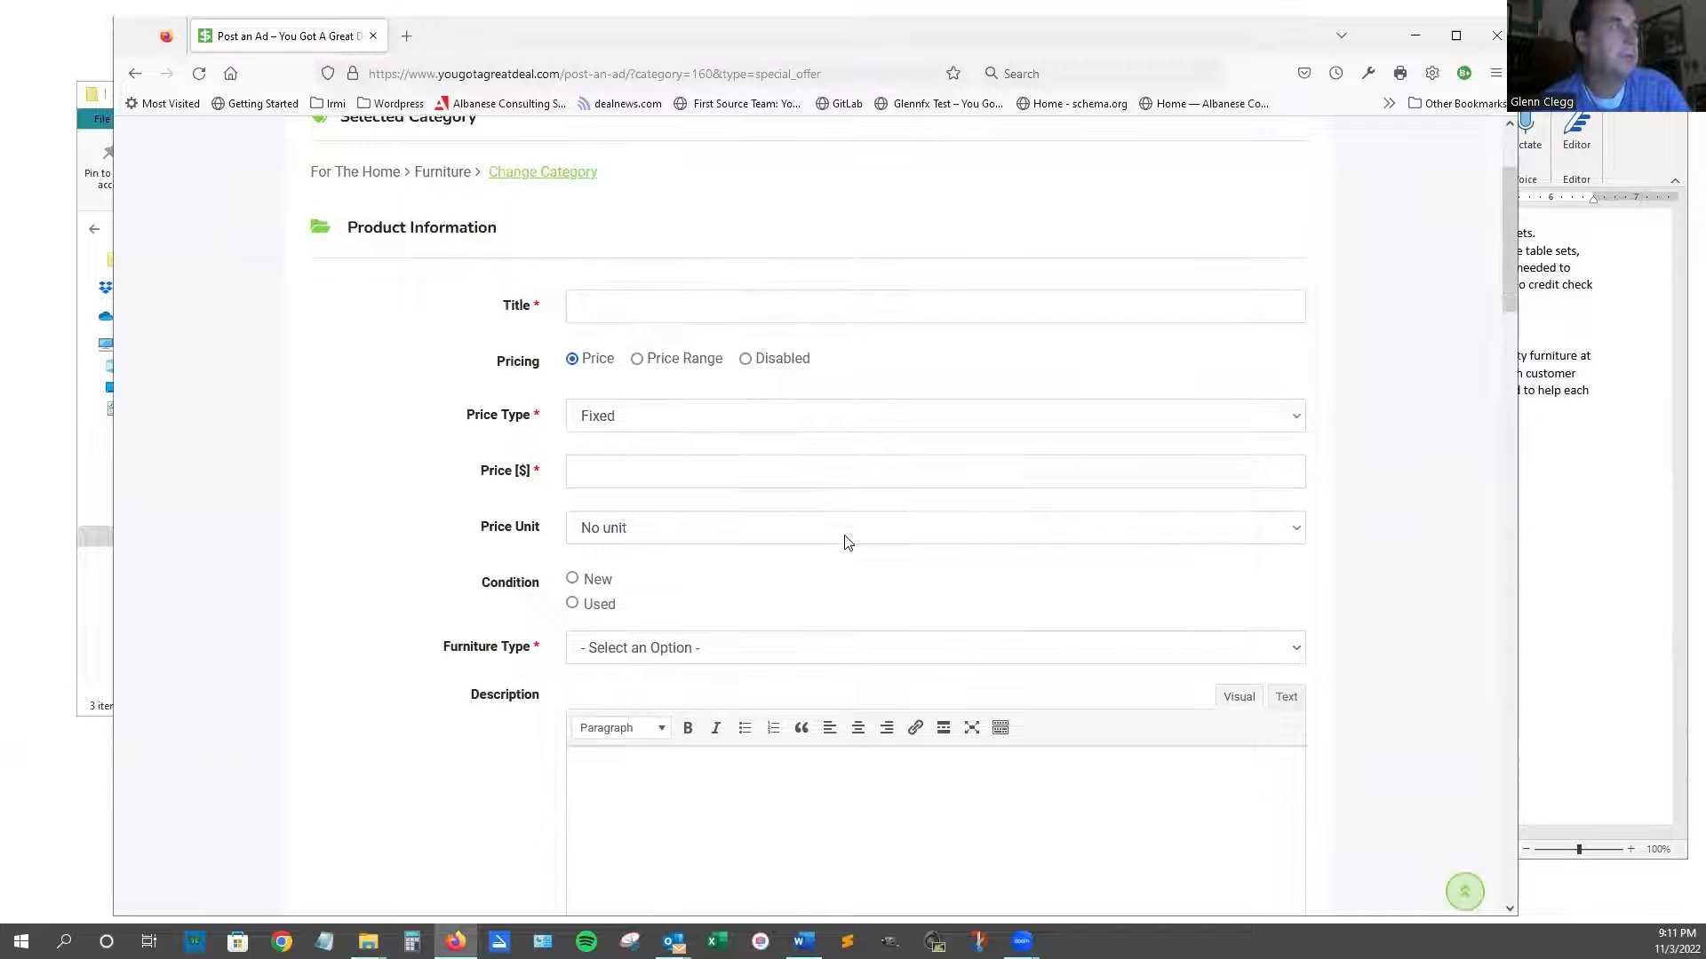
scroll(942, 529, down, 2)
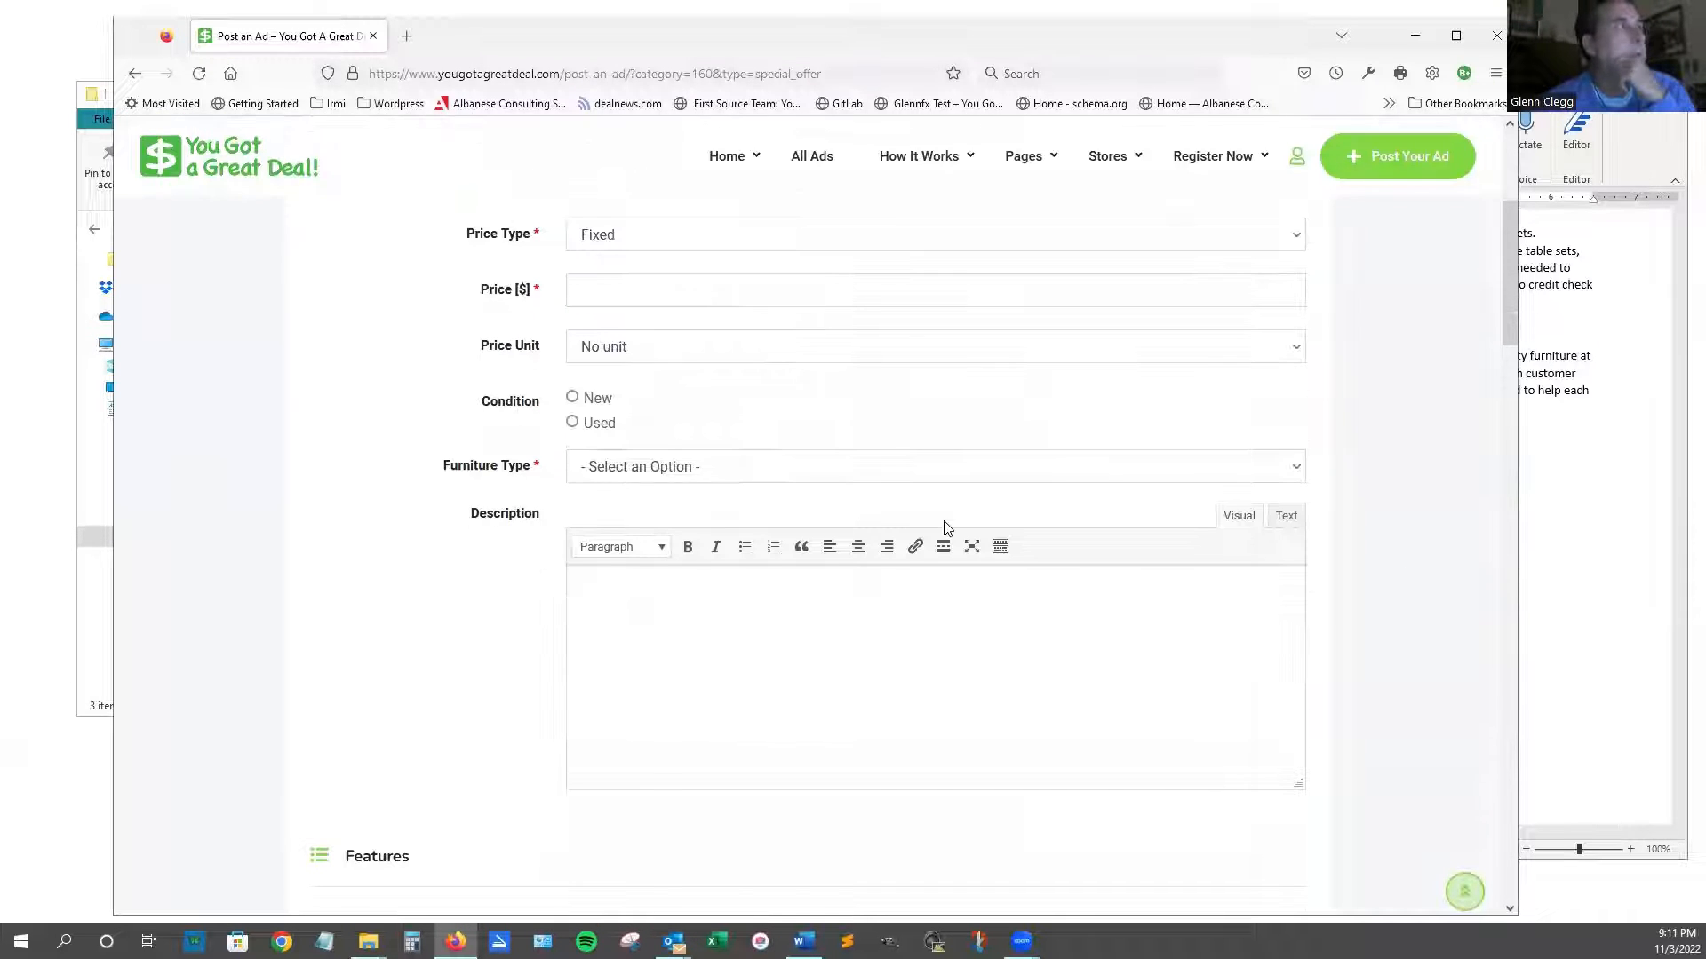
scroll(704, 383, up, 2)
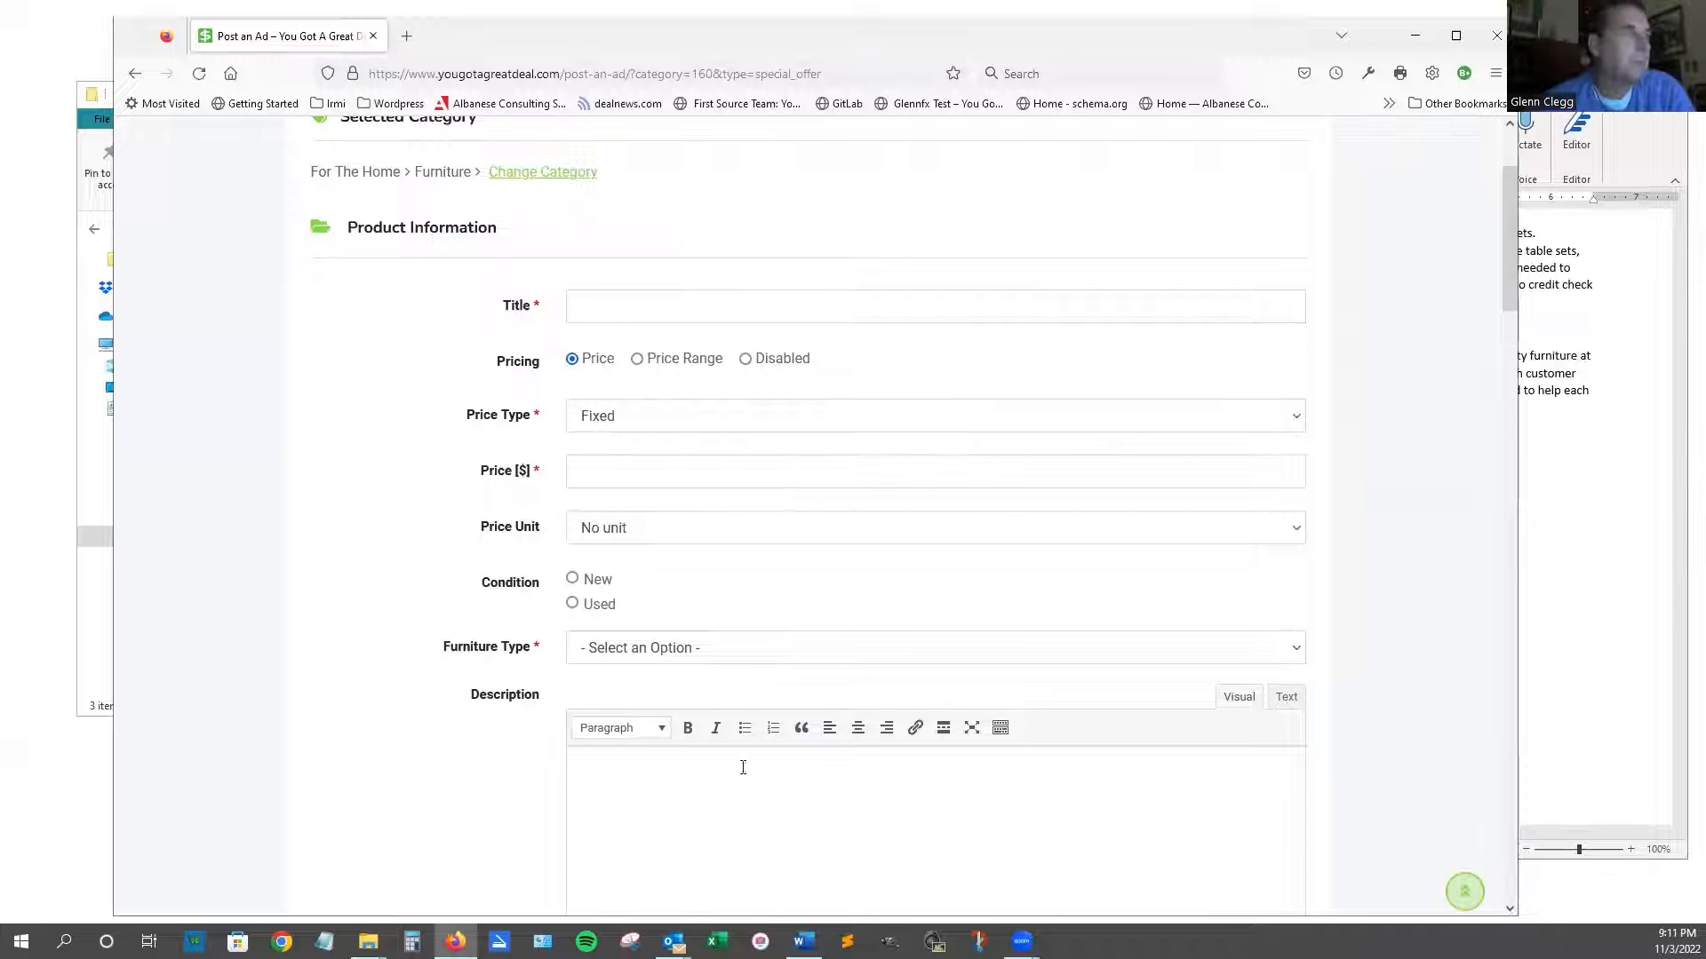
click(1633, 492)
scroll(1631, 484, up, 3)
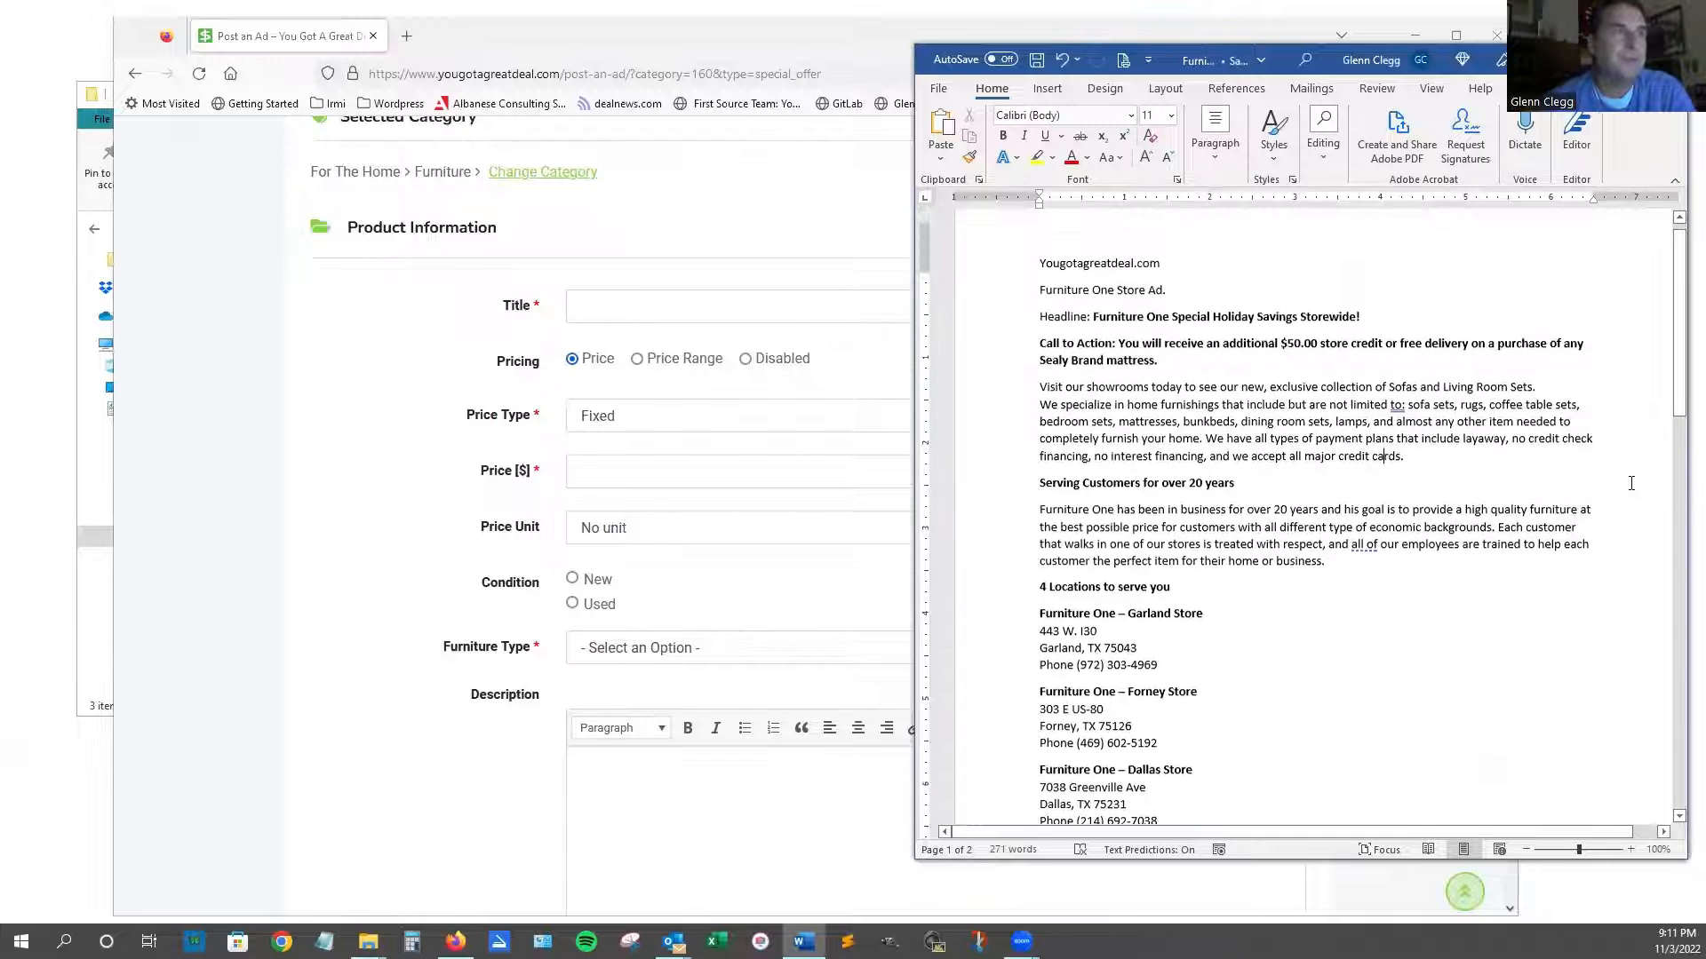
scroll(1631, 483, up, 1)
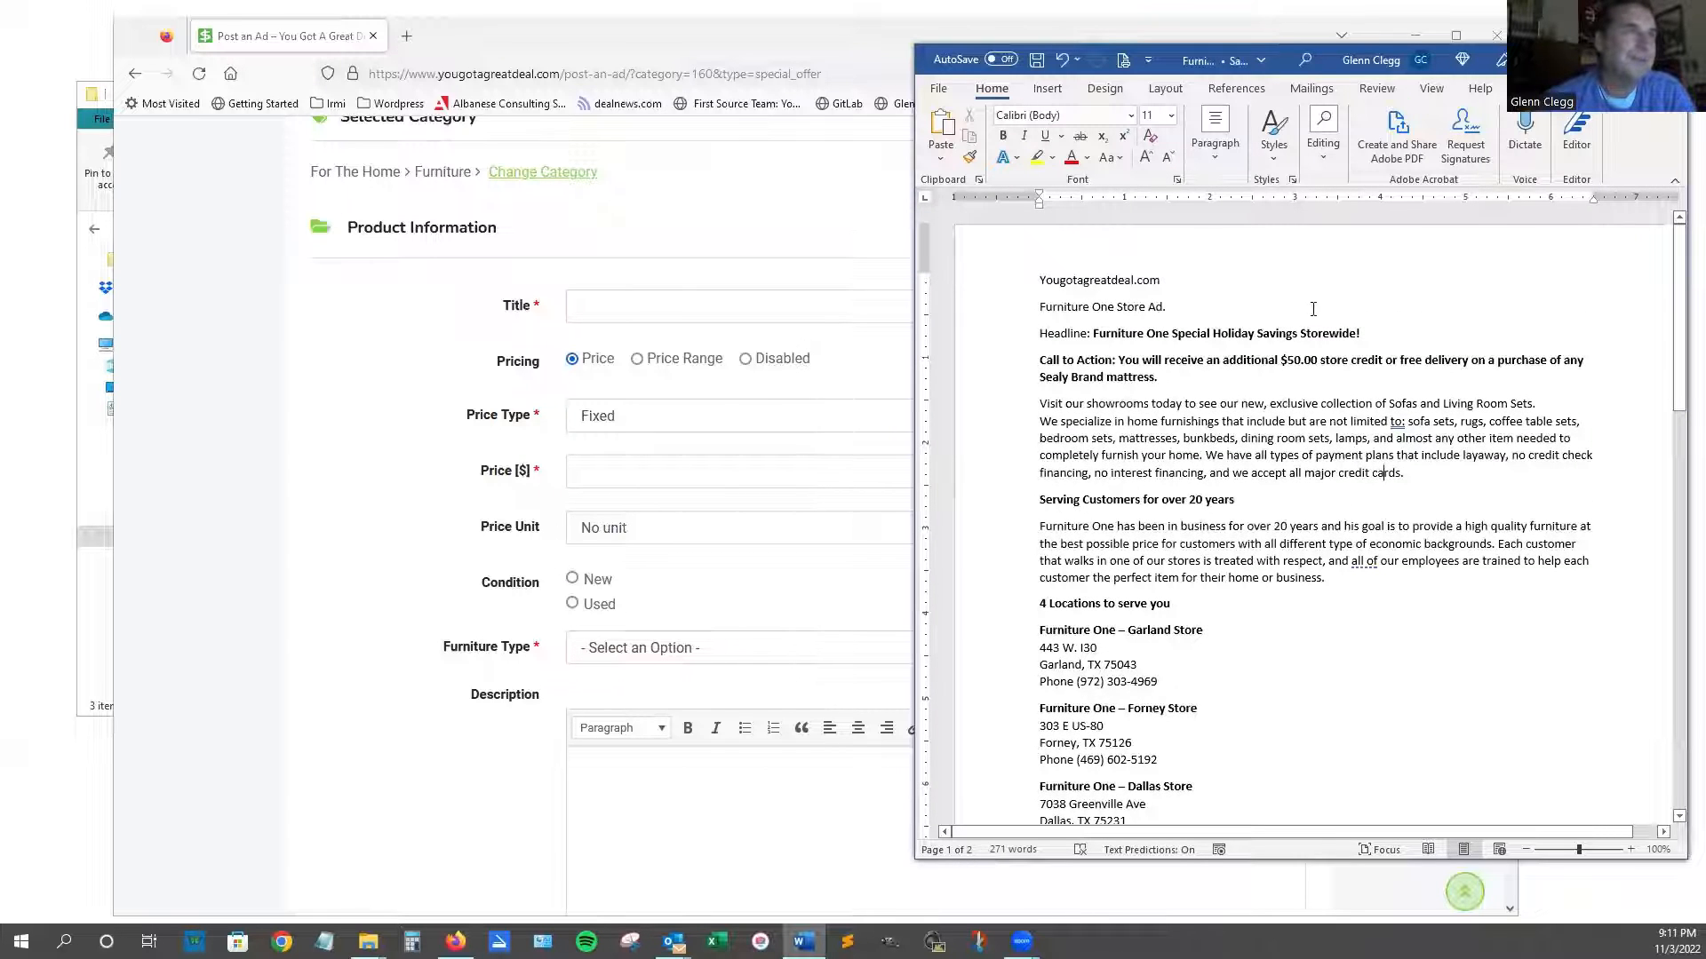
drag(1360, 334, 1100, 334)
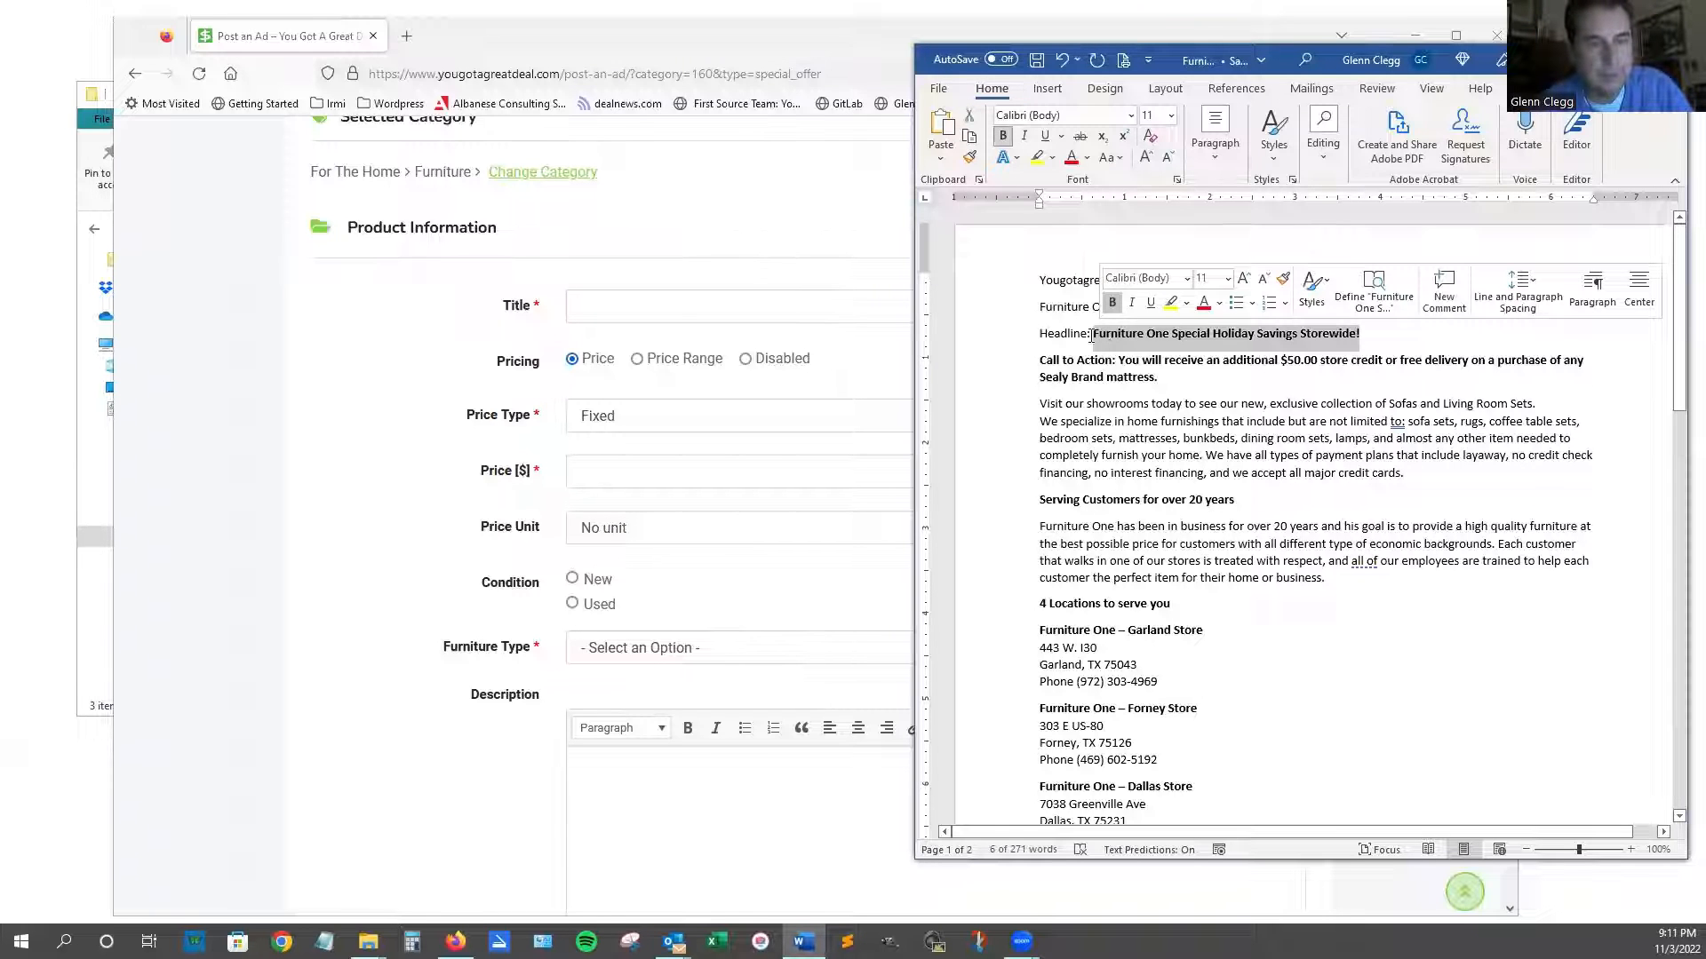
click(644, 300)
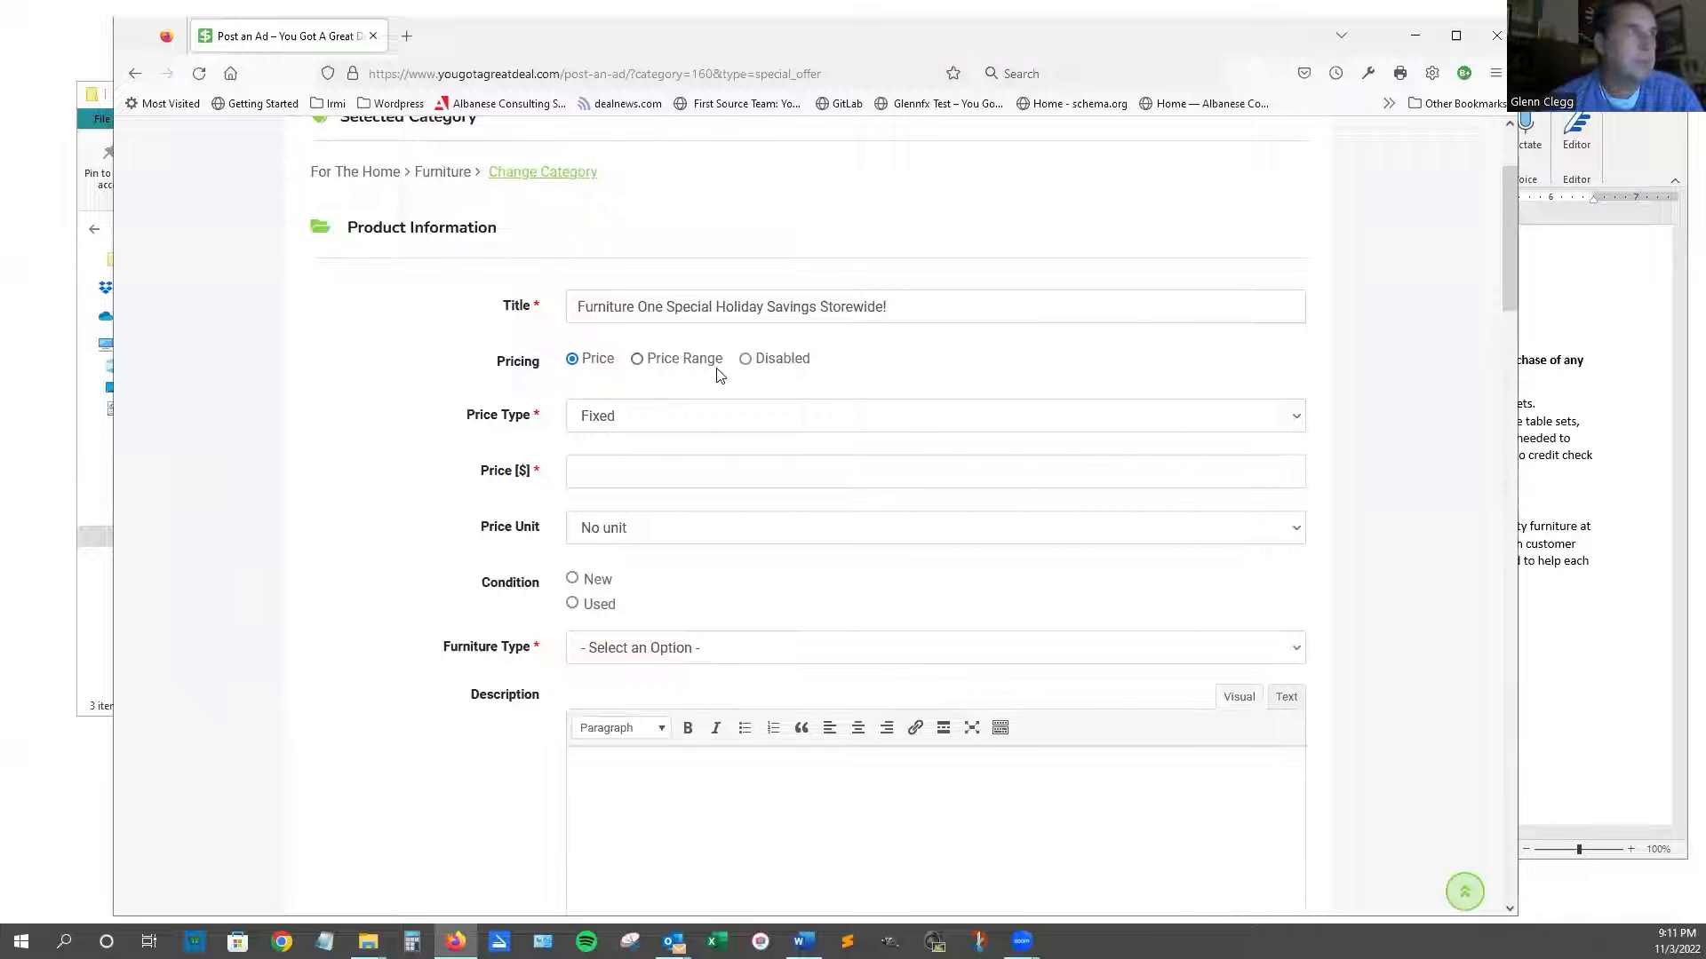
Set pricing to Disabled, condition to New, and Furniture Type to Bed / Bedroom Item.
click(745, 361)
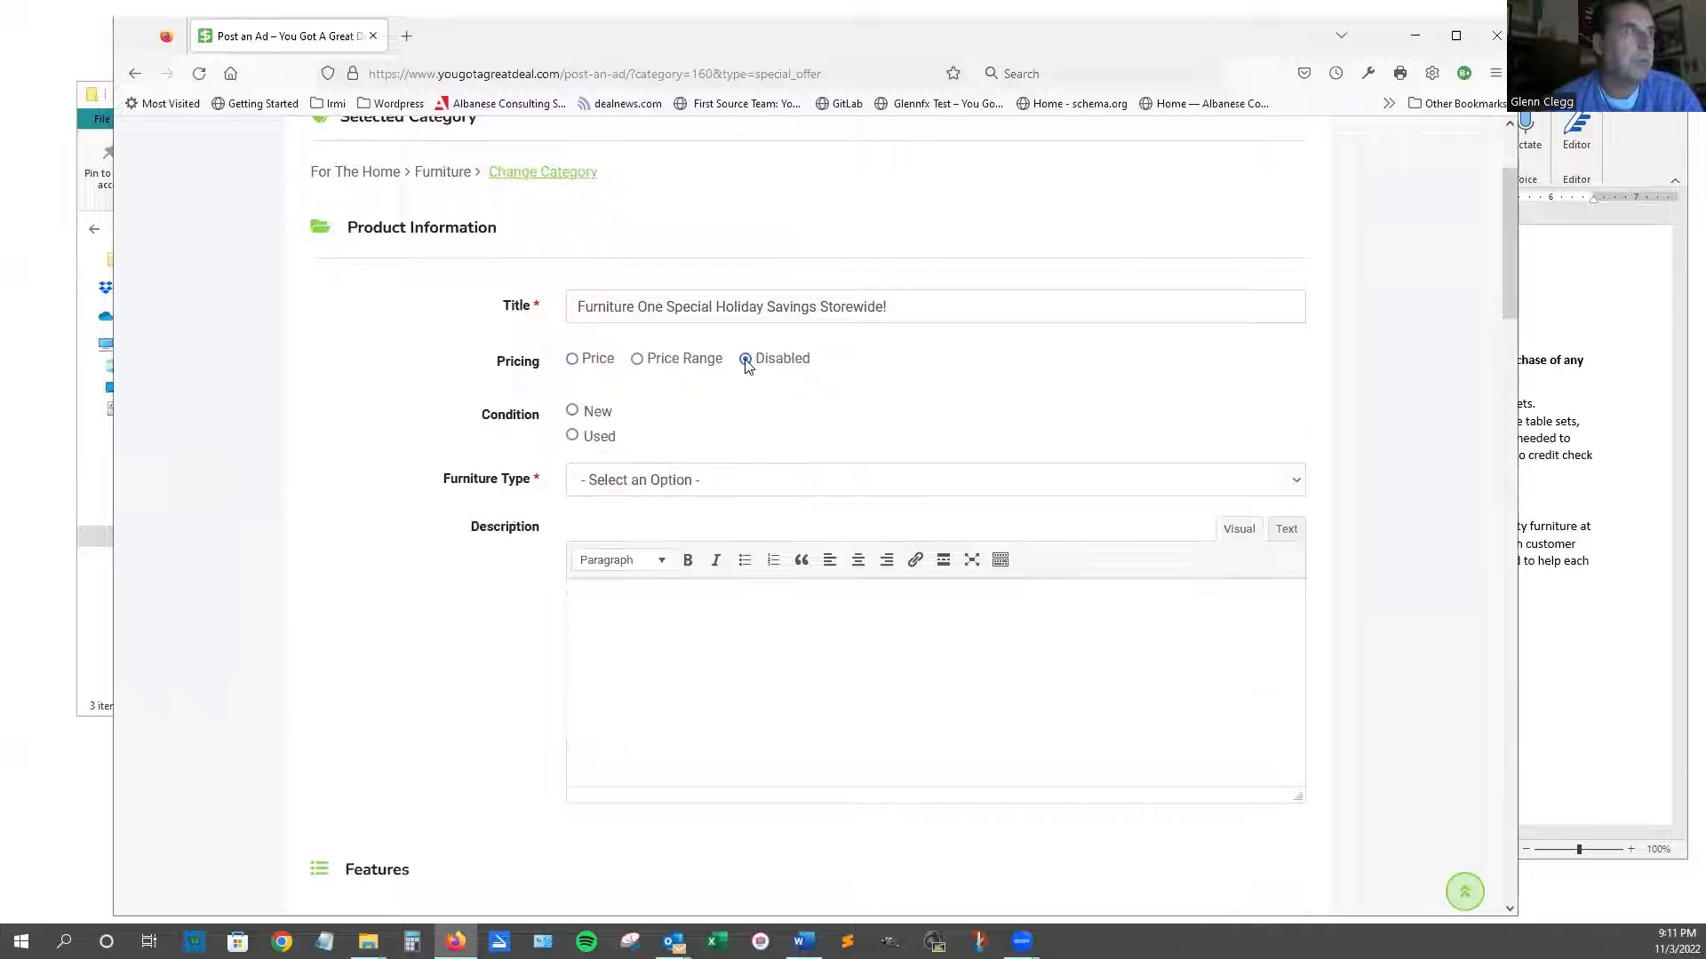
click(572, 412)
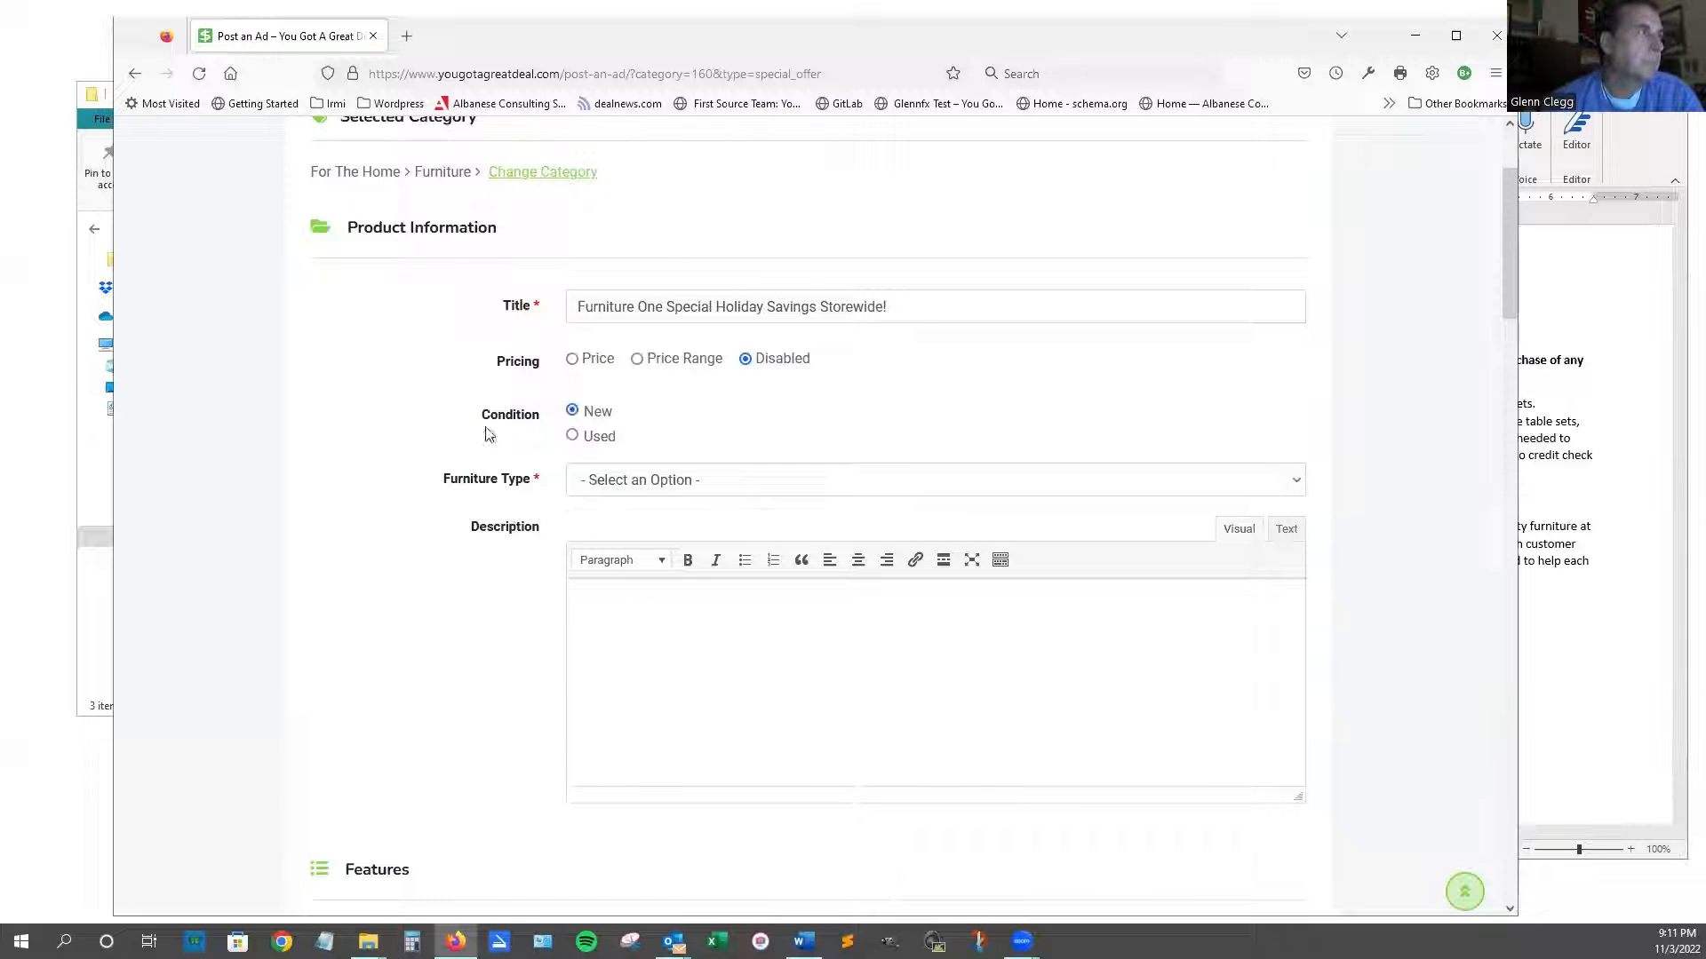
click(1295, 481)
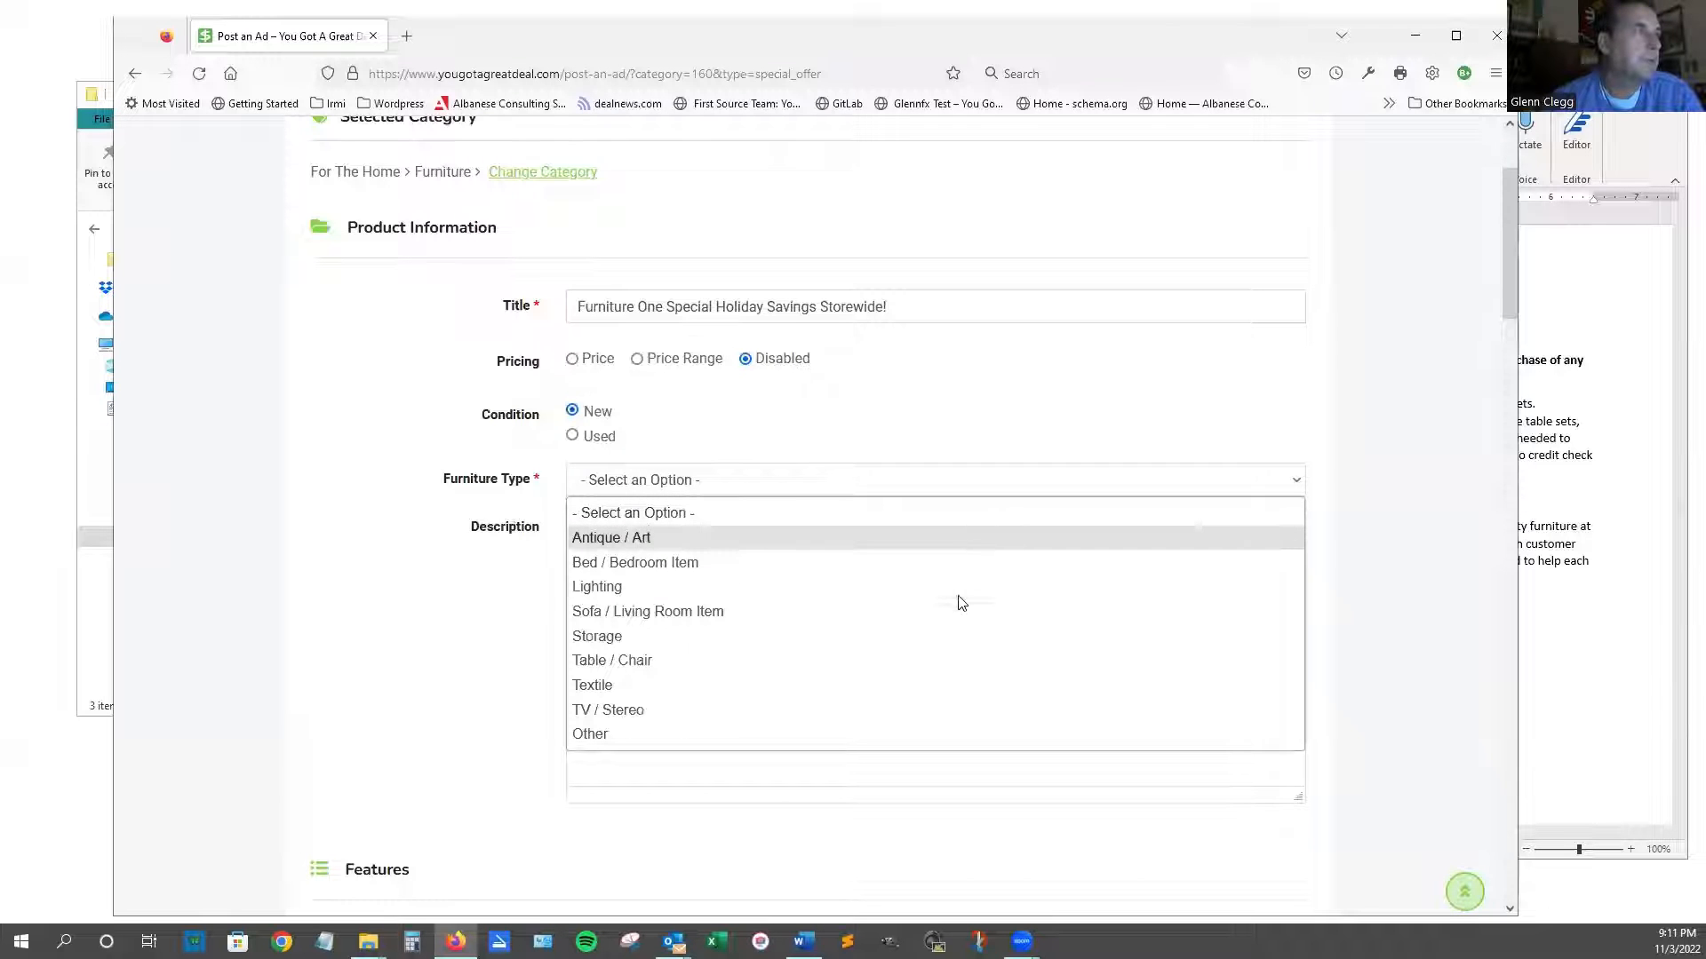
click(908, 563)
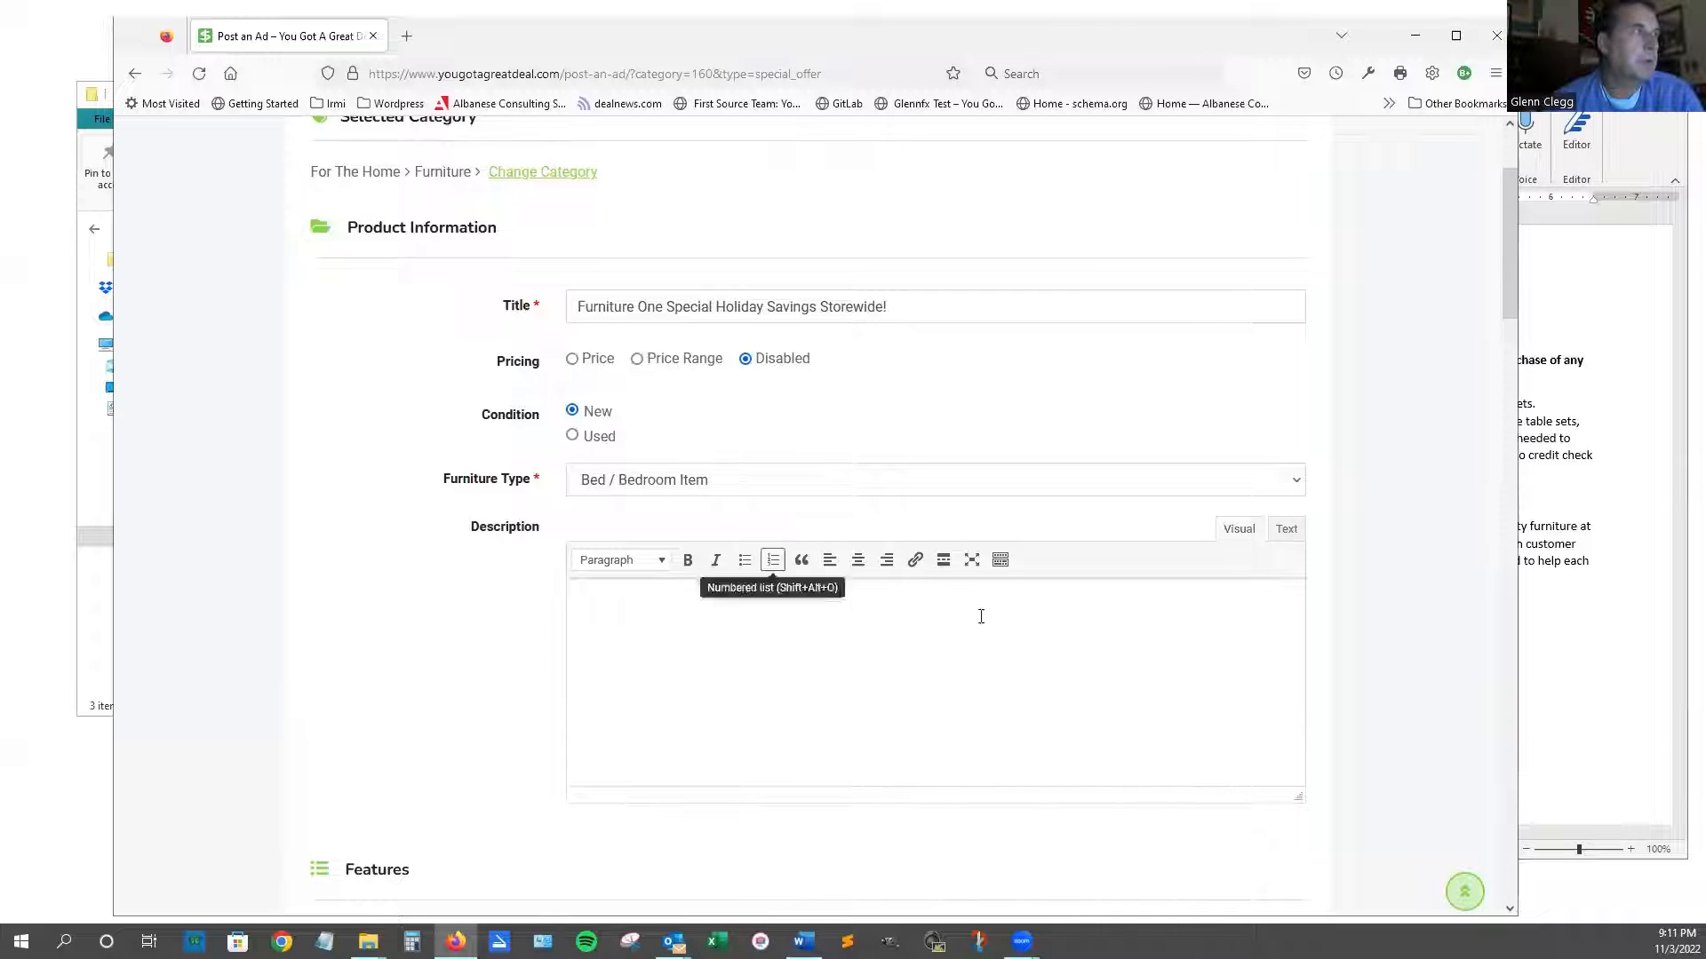
click(1555, 655)
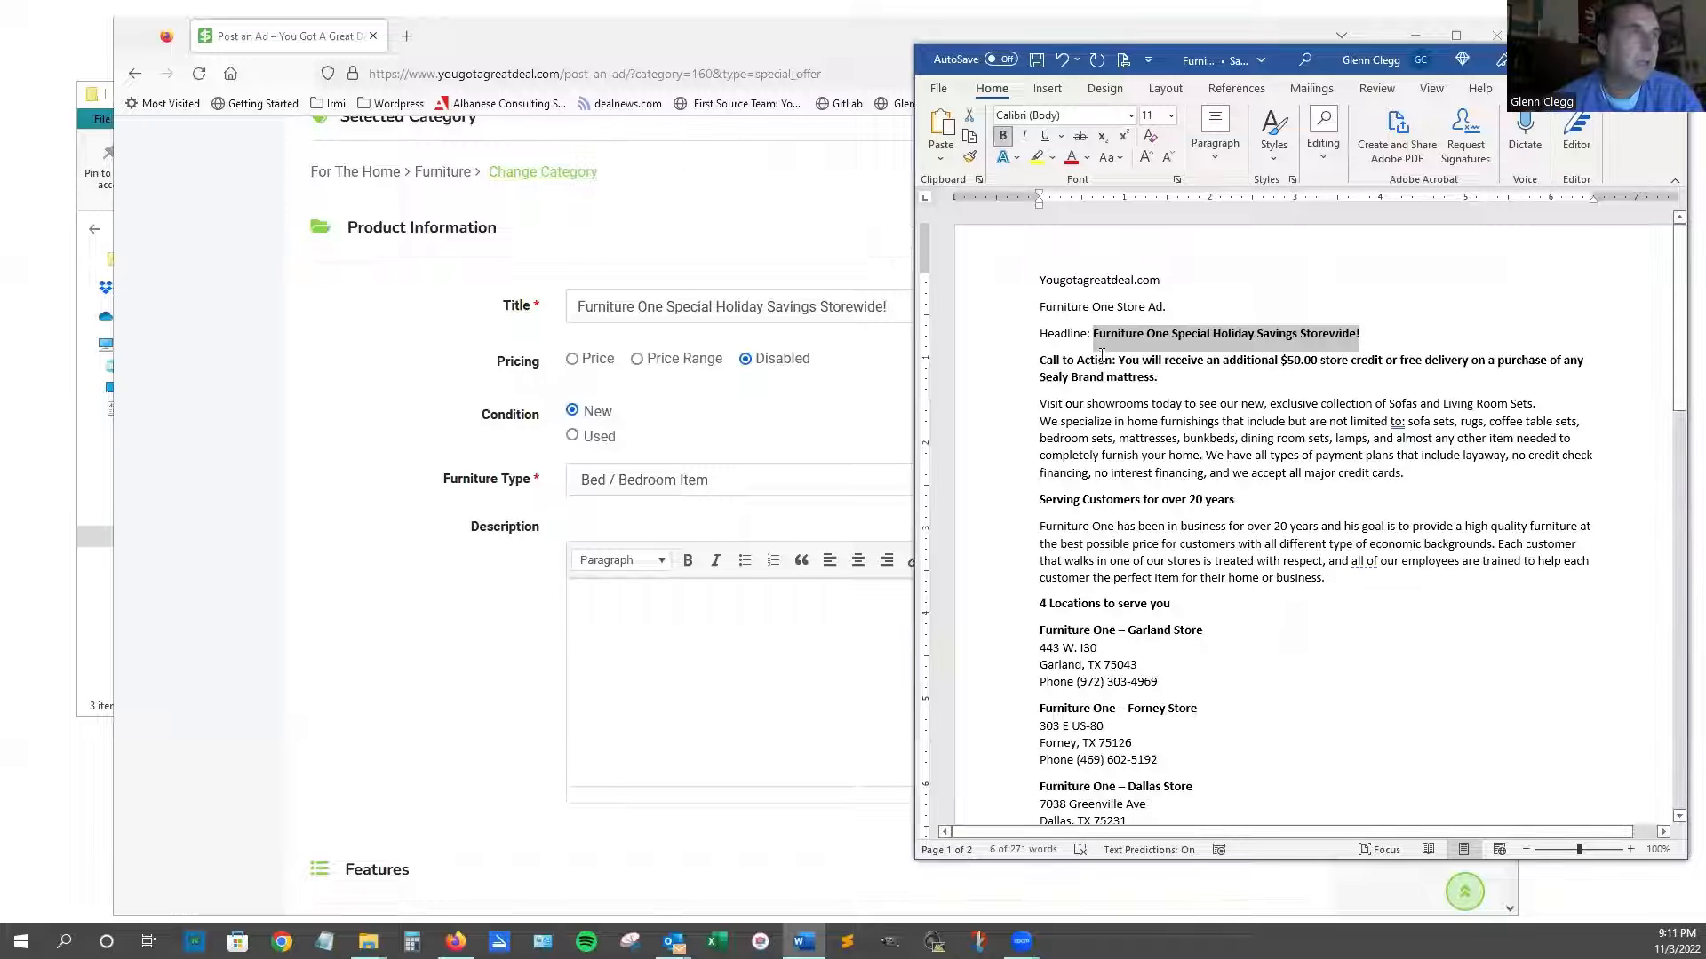
Paste the Word ad body into Description and delete the 'Call to Action:' label.
drag(1040, 362, 1268, 634)
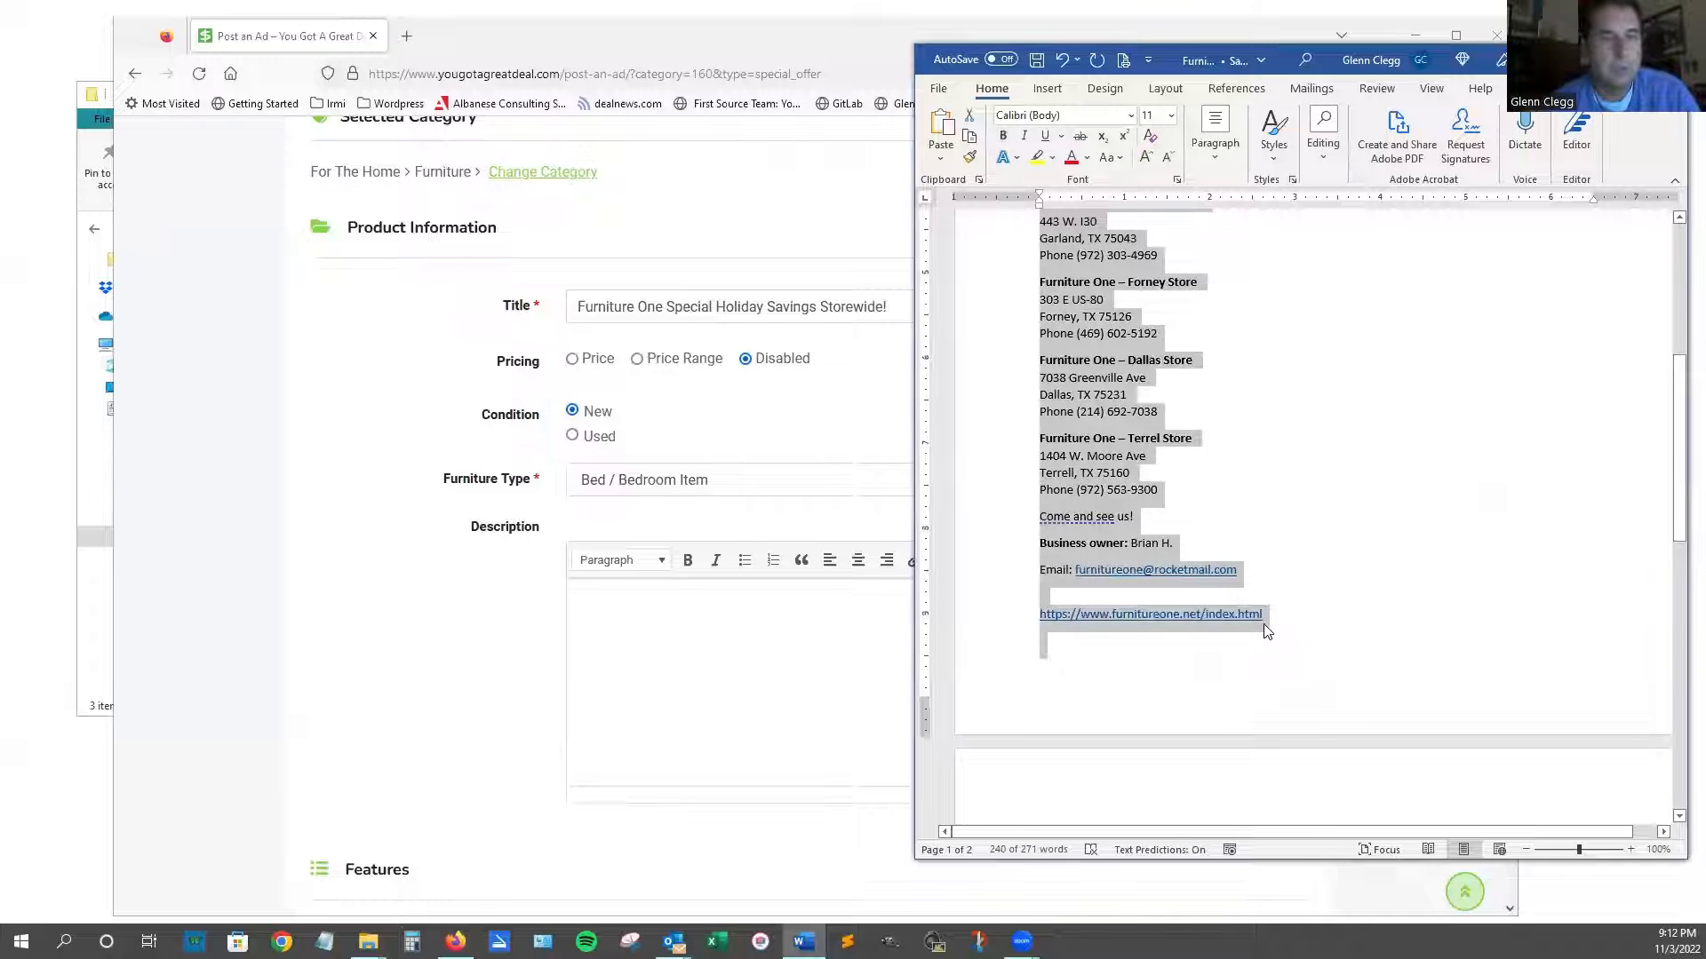
click(658, 653)
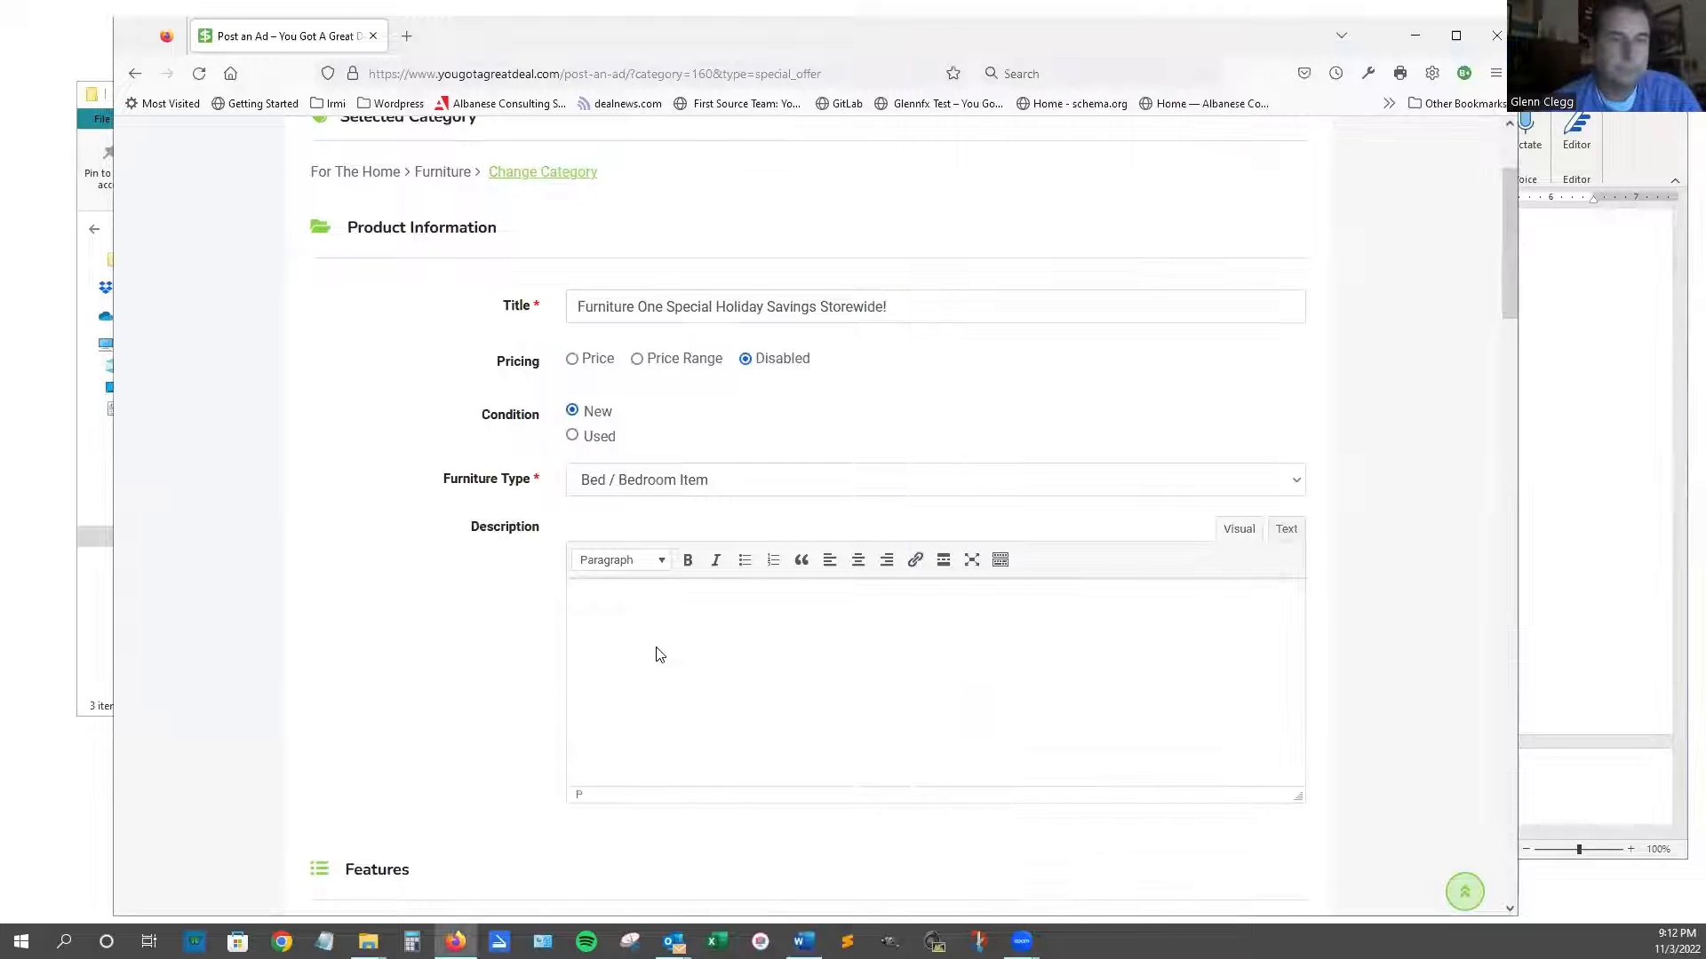
key(ctrl+v)
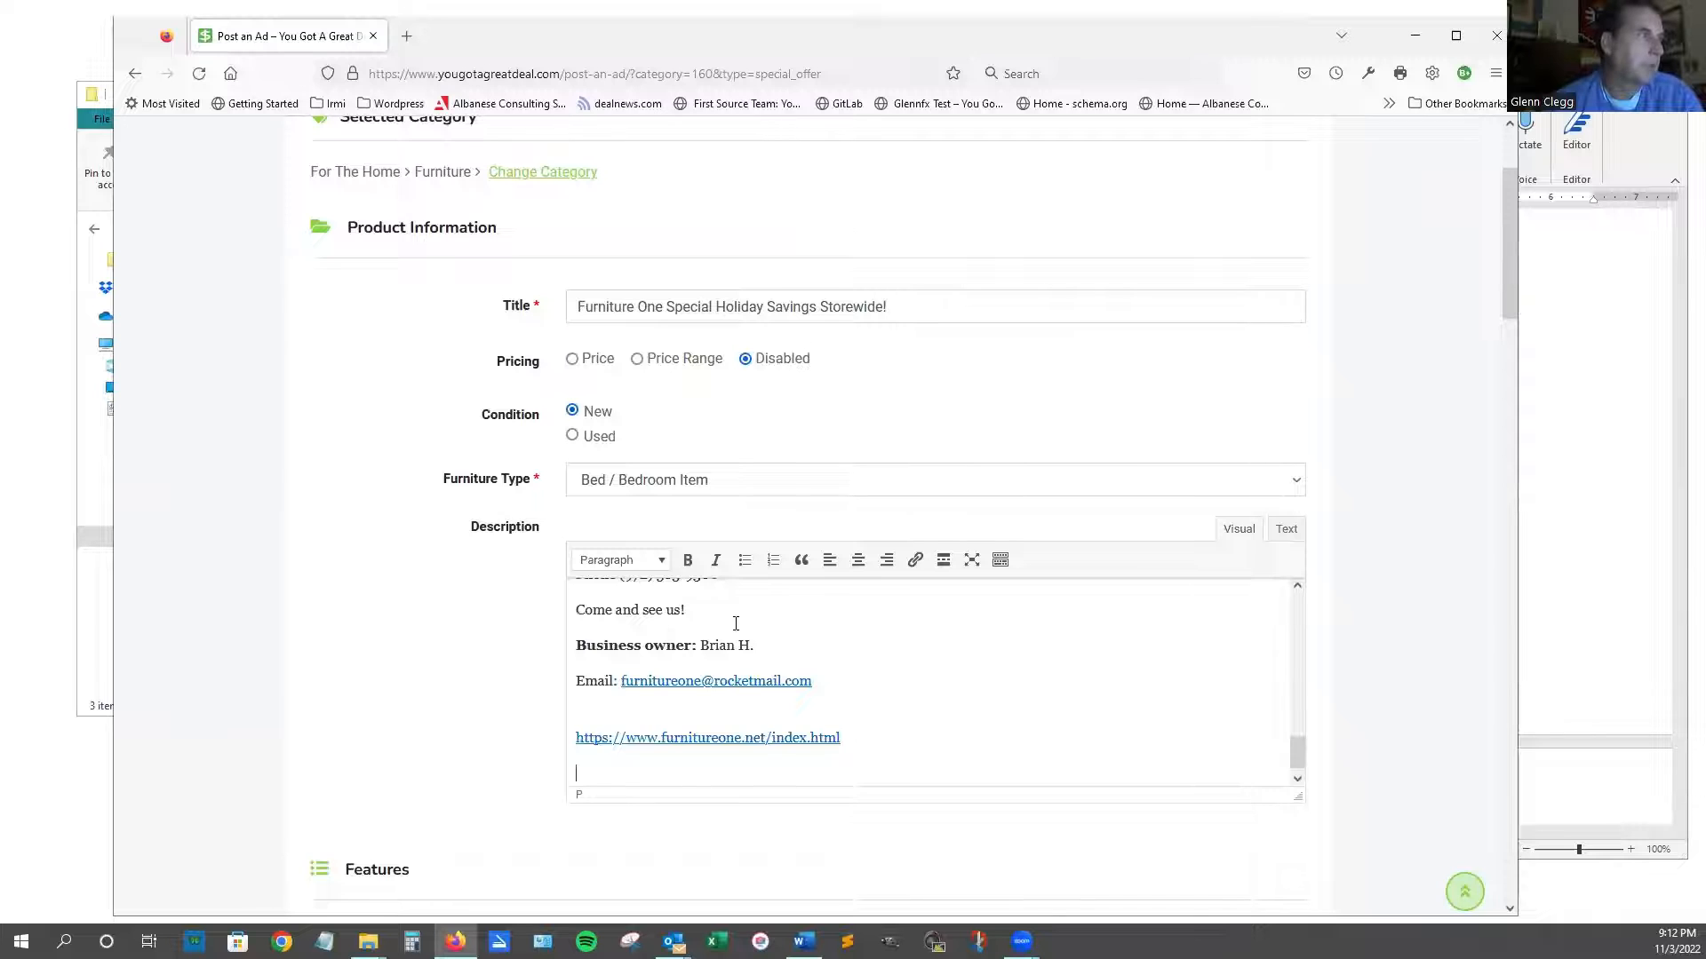
scroll(736, 623, up, 10)
scroll(671, 605, up, 2)
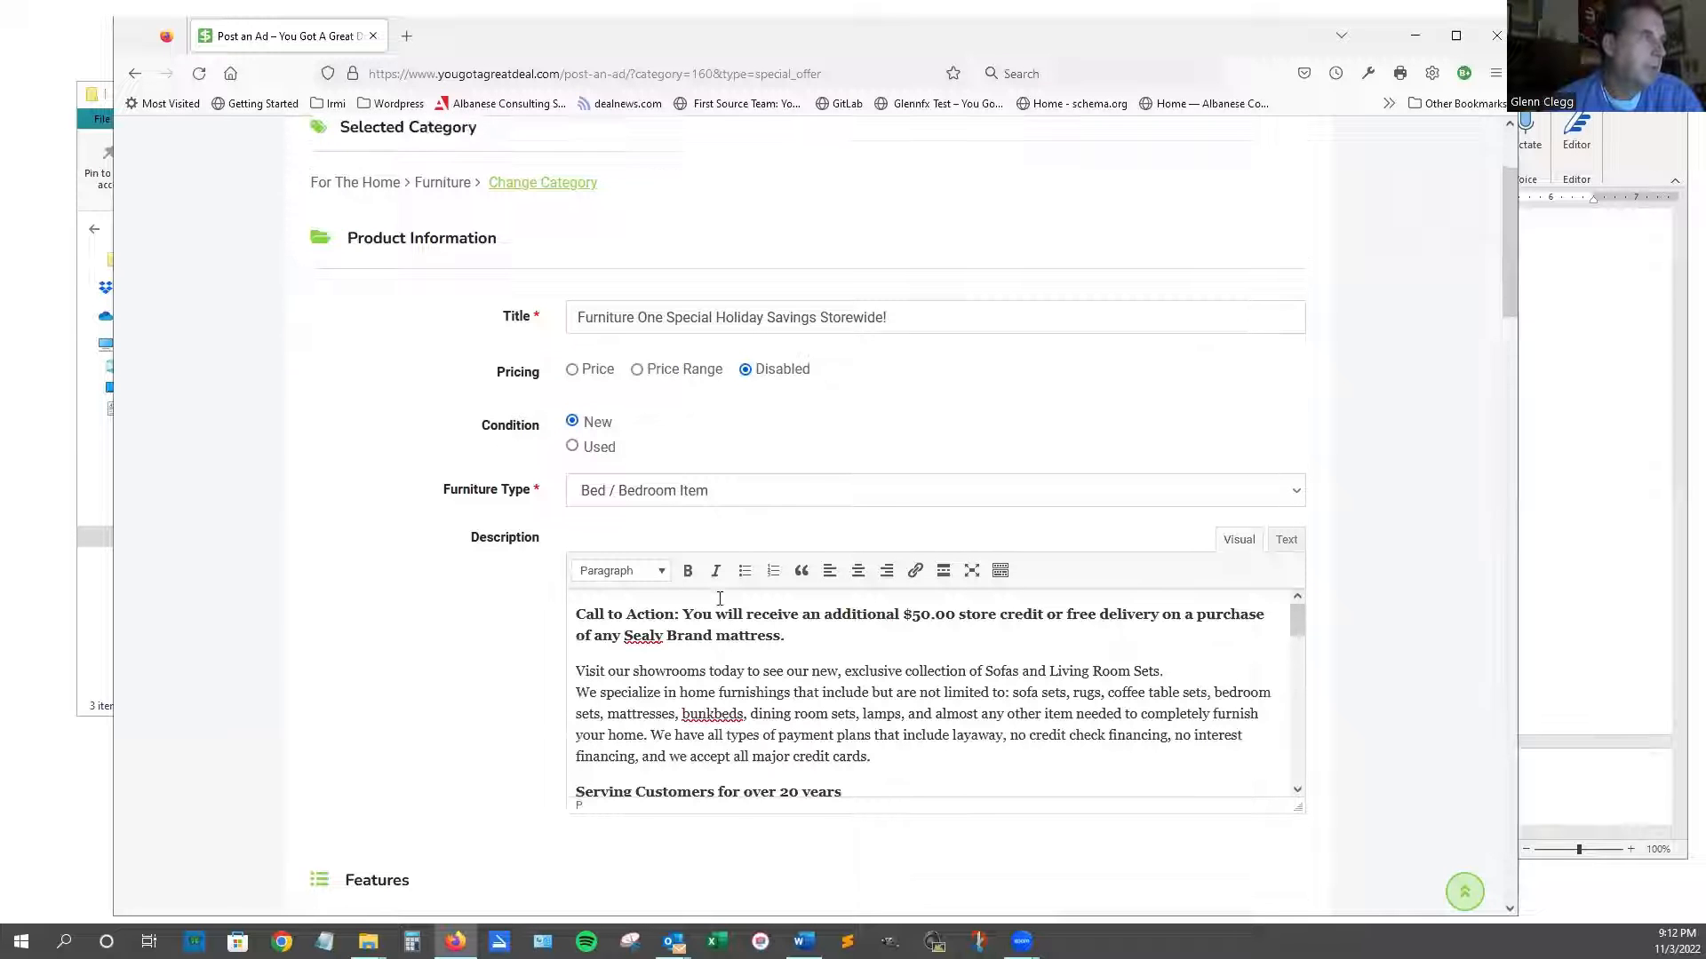
drag(681, 694, 552, 694)
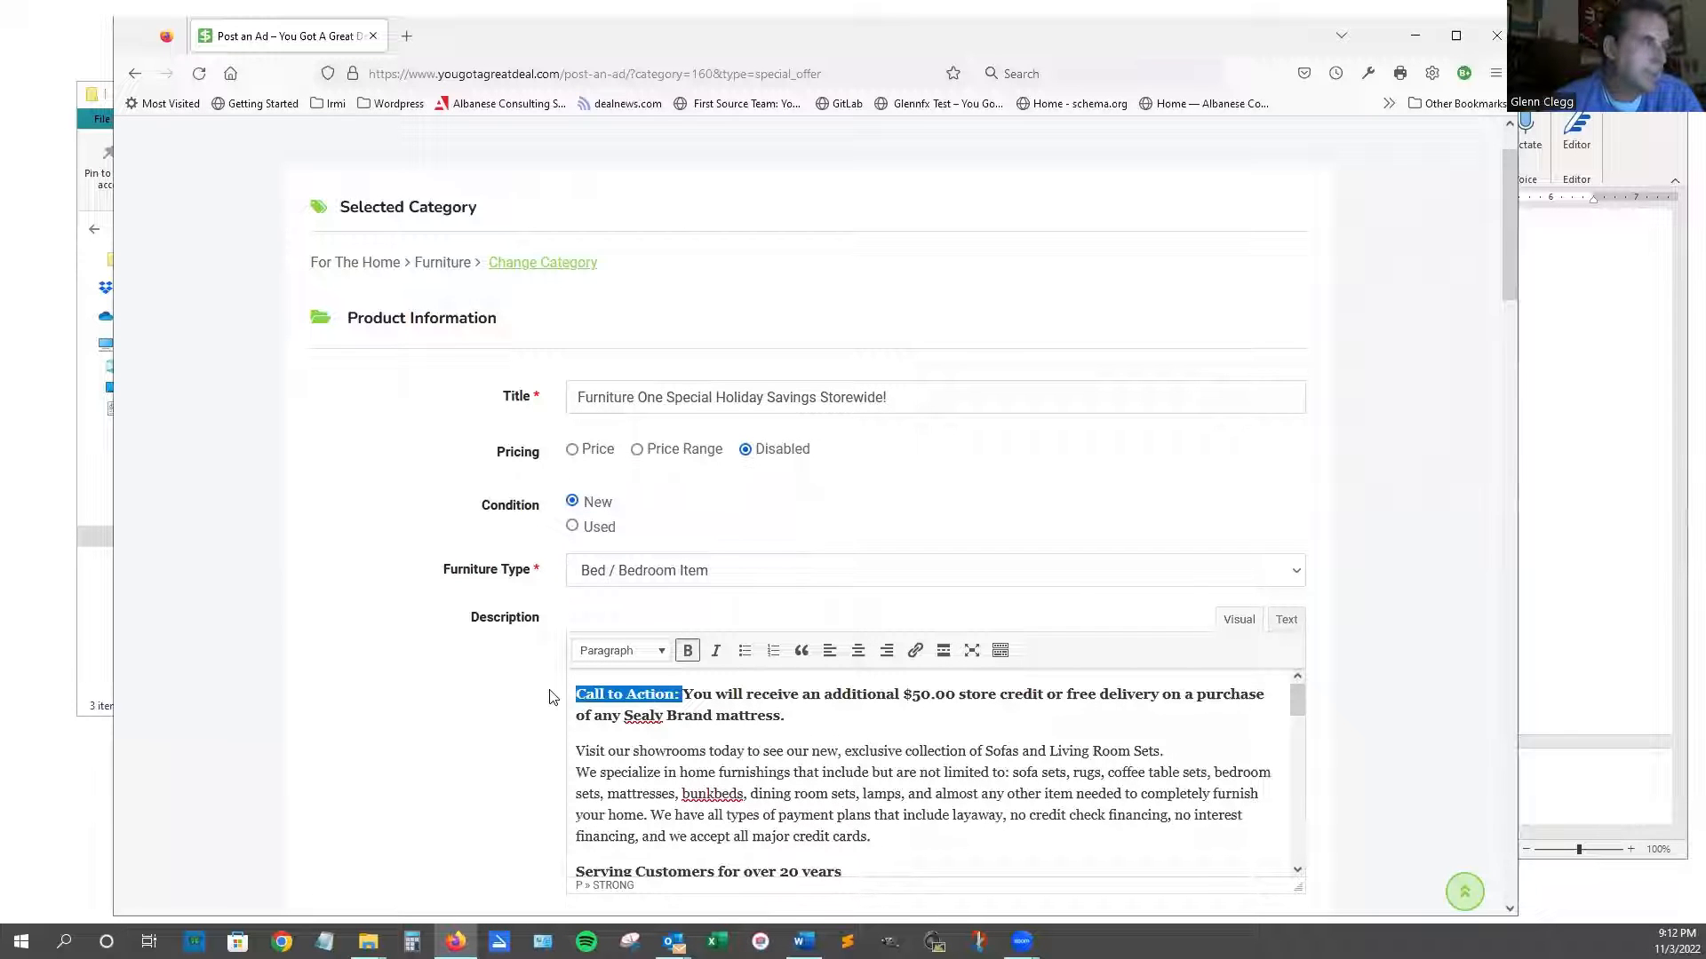
key(BackSpace)
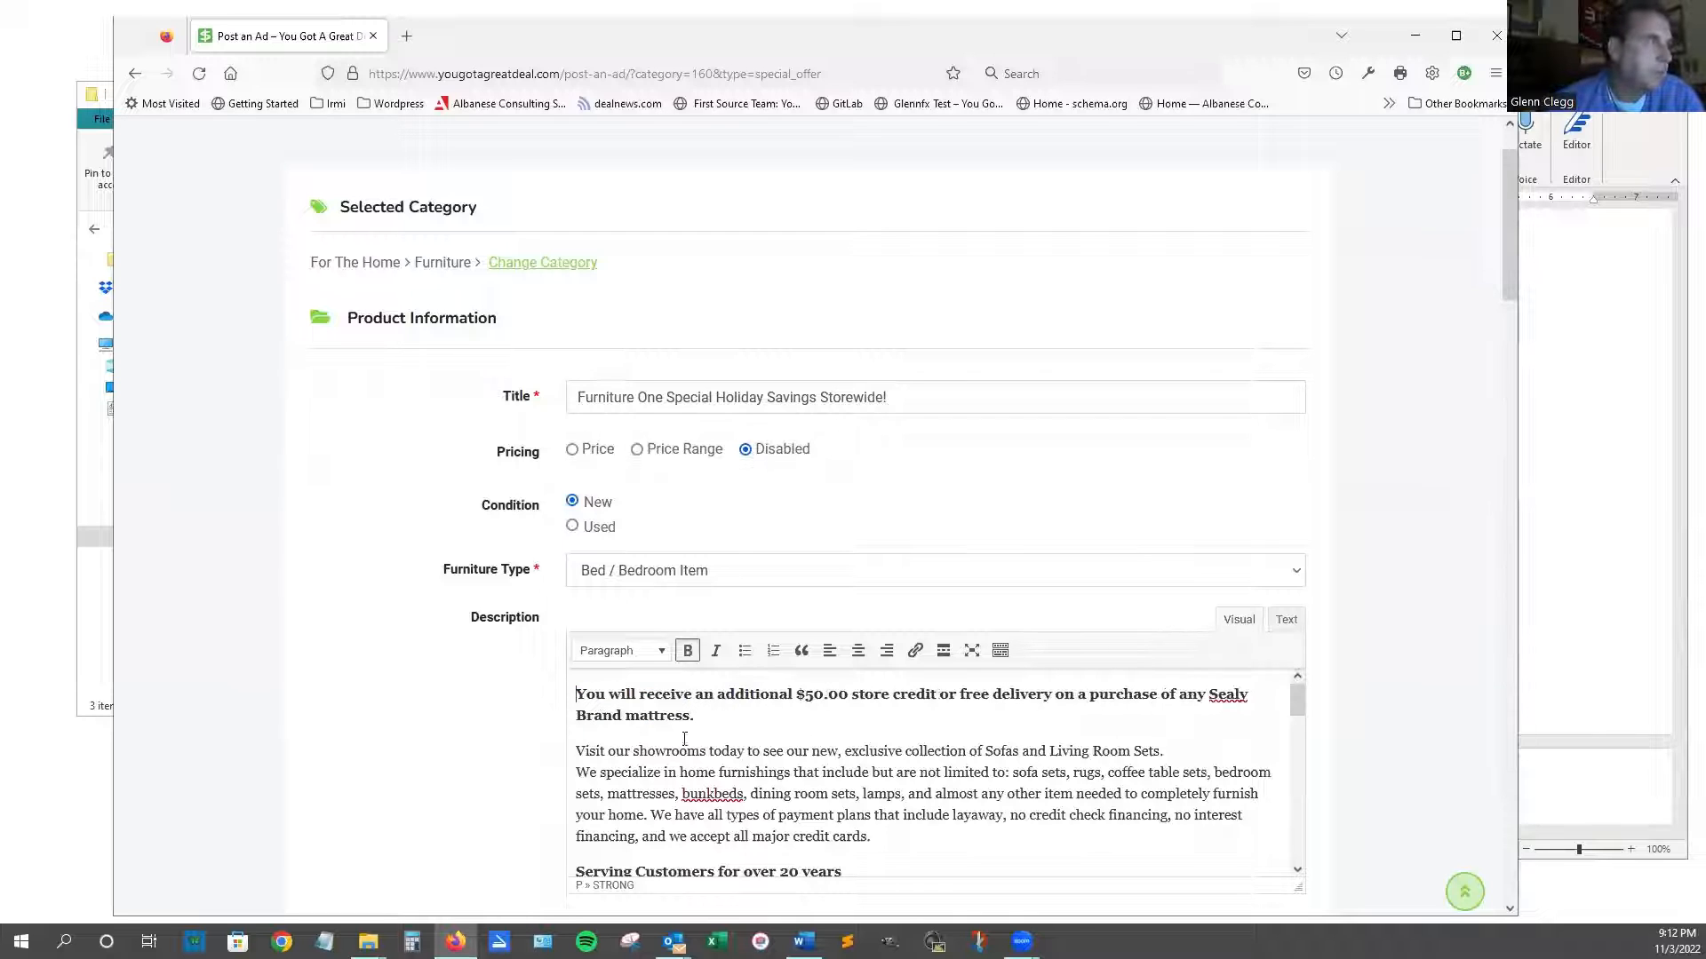
Format the $50.00 store-credit offer paragraph as Heading 3.
drag(703, 717, 488, 697)
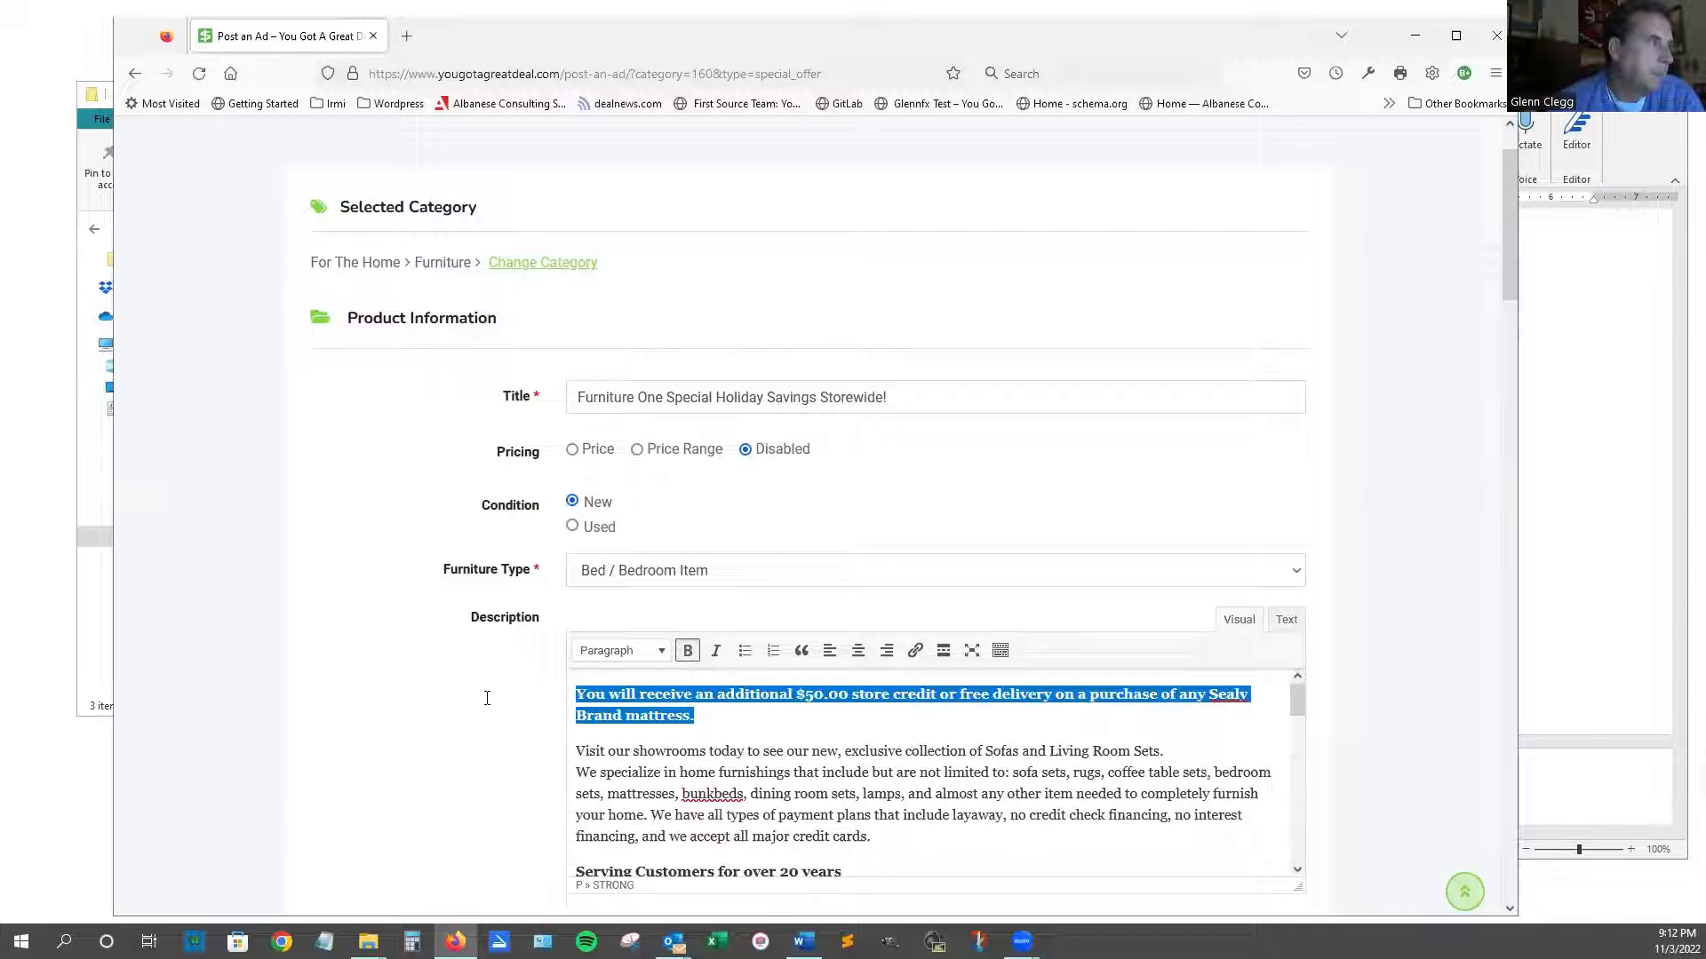
scroll(739, 691, down, 3)
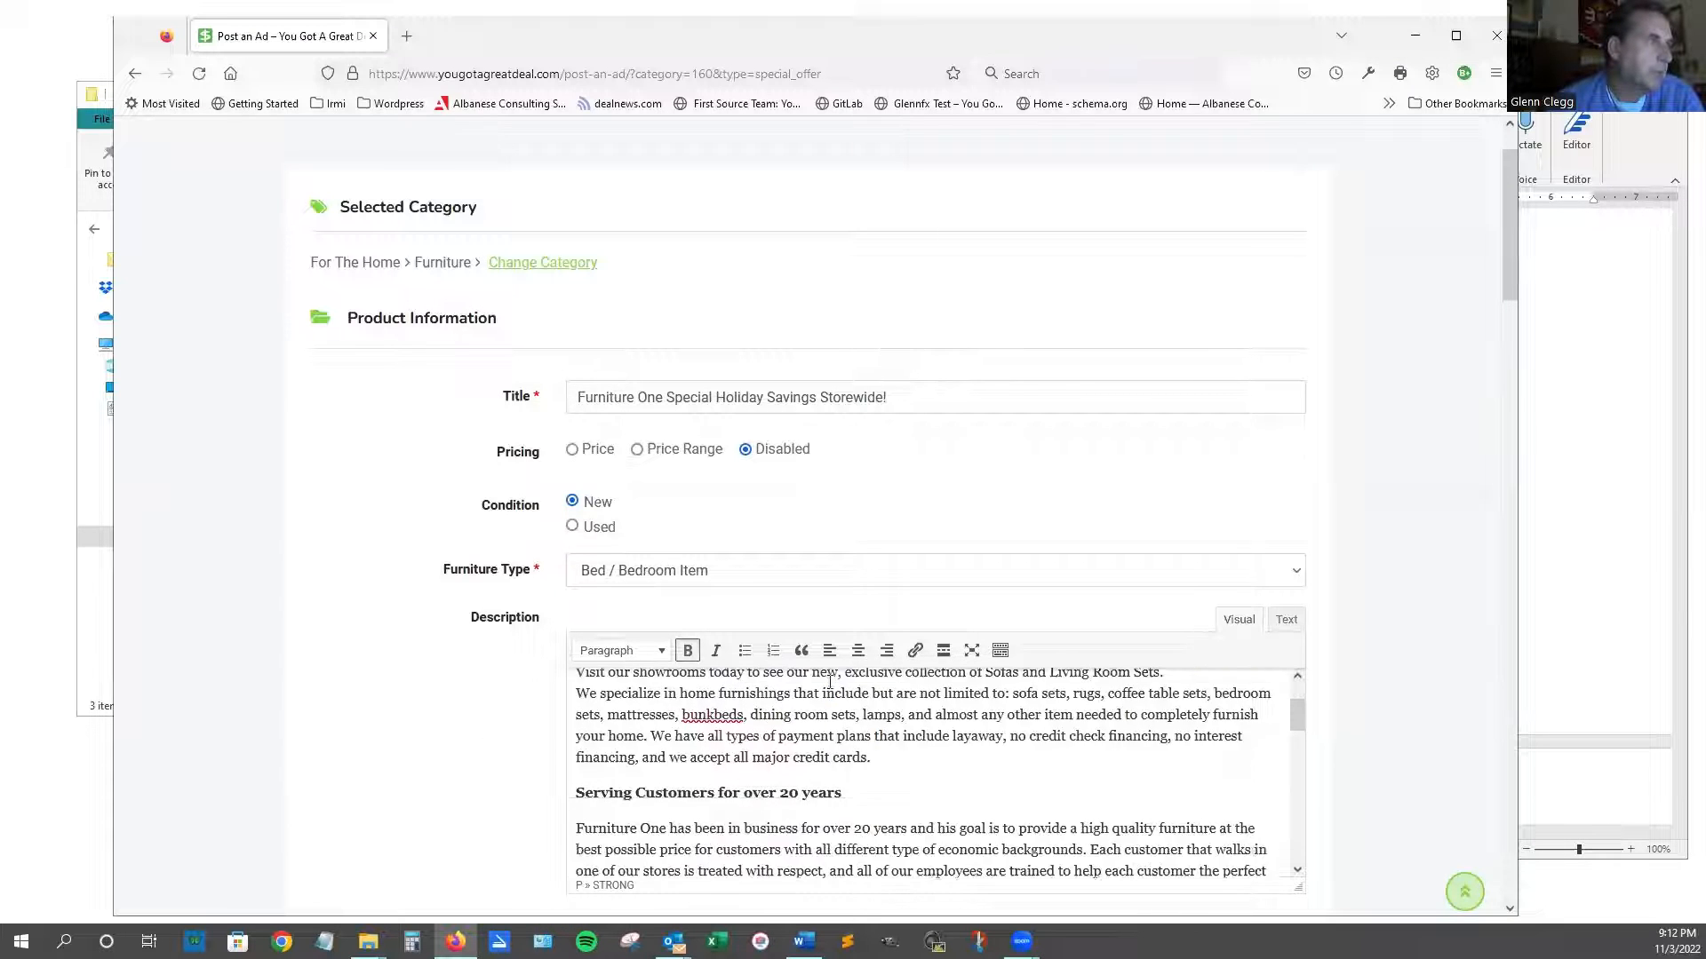
scroll(739, 691, up, 3)
scroll(1420, 611, down, 3)
scroll(1420, 611, up, 1)
scroll(711, 266, down, 2)
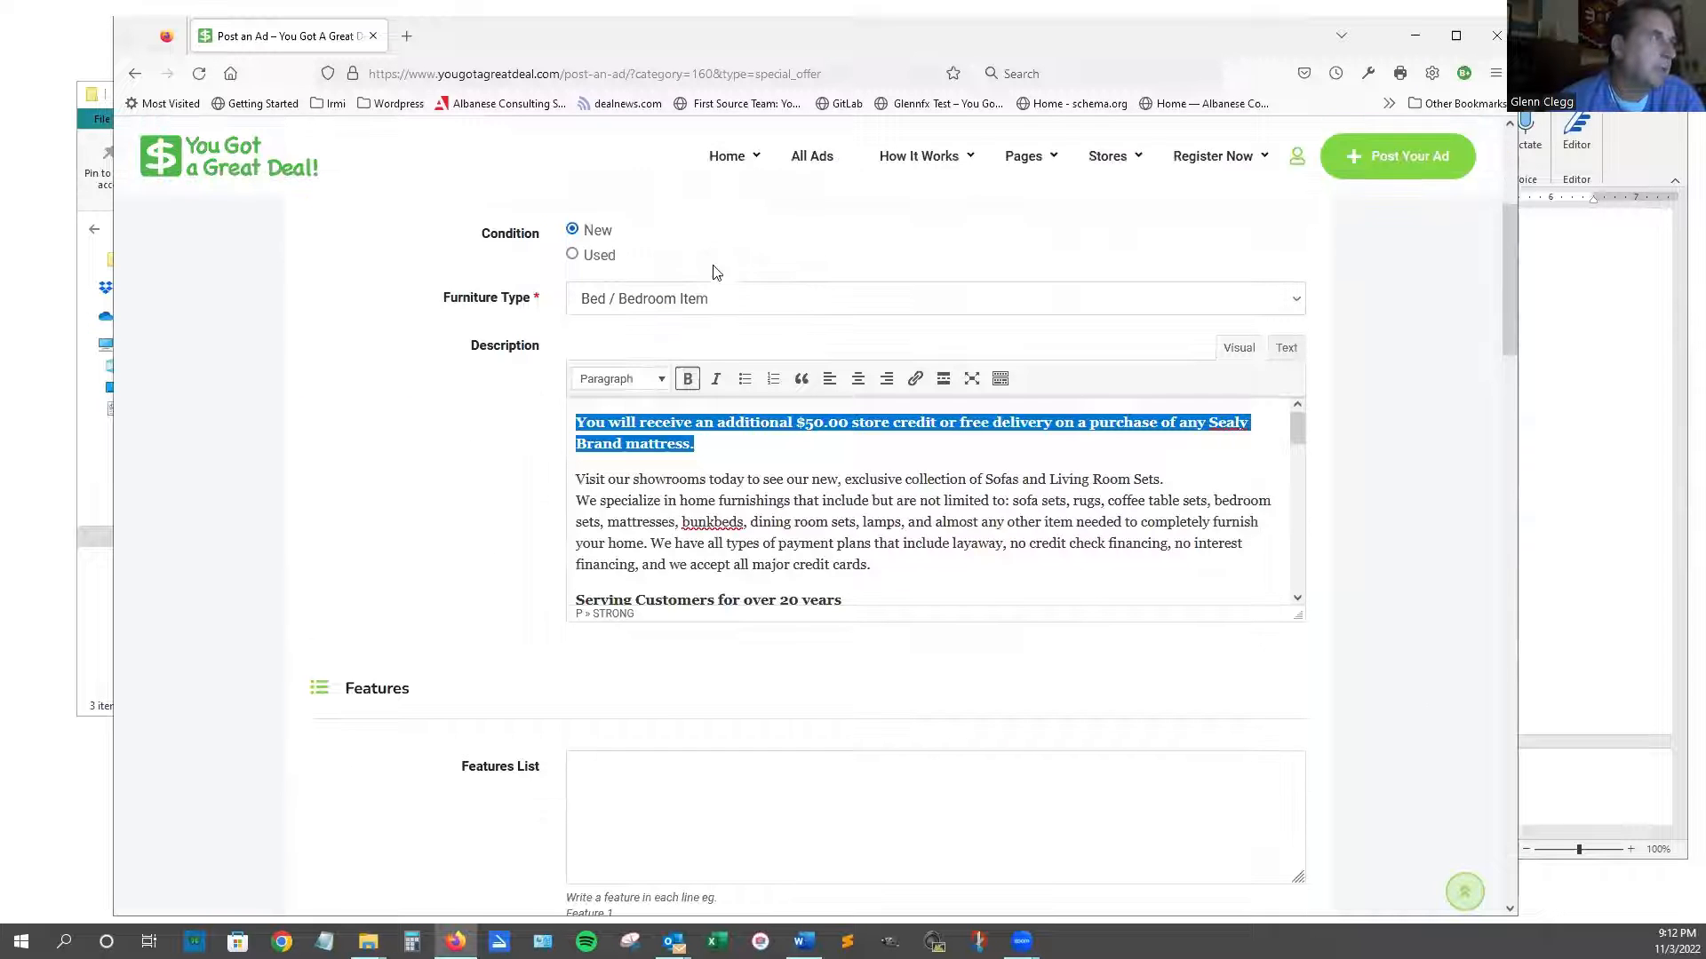
click(662, 379)
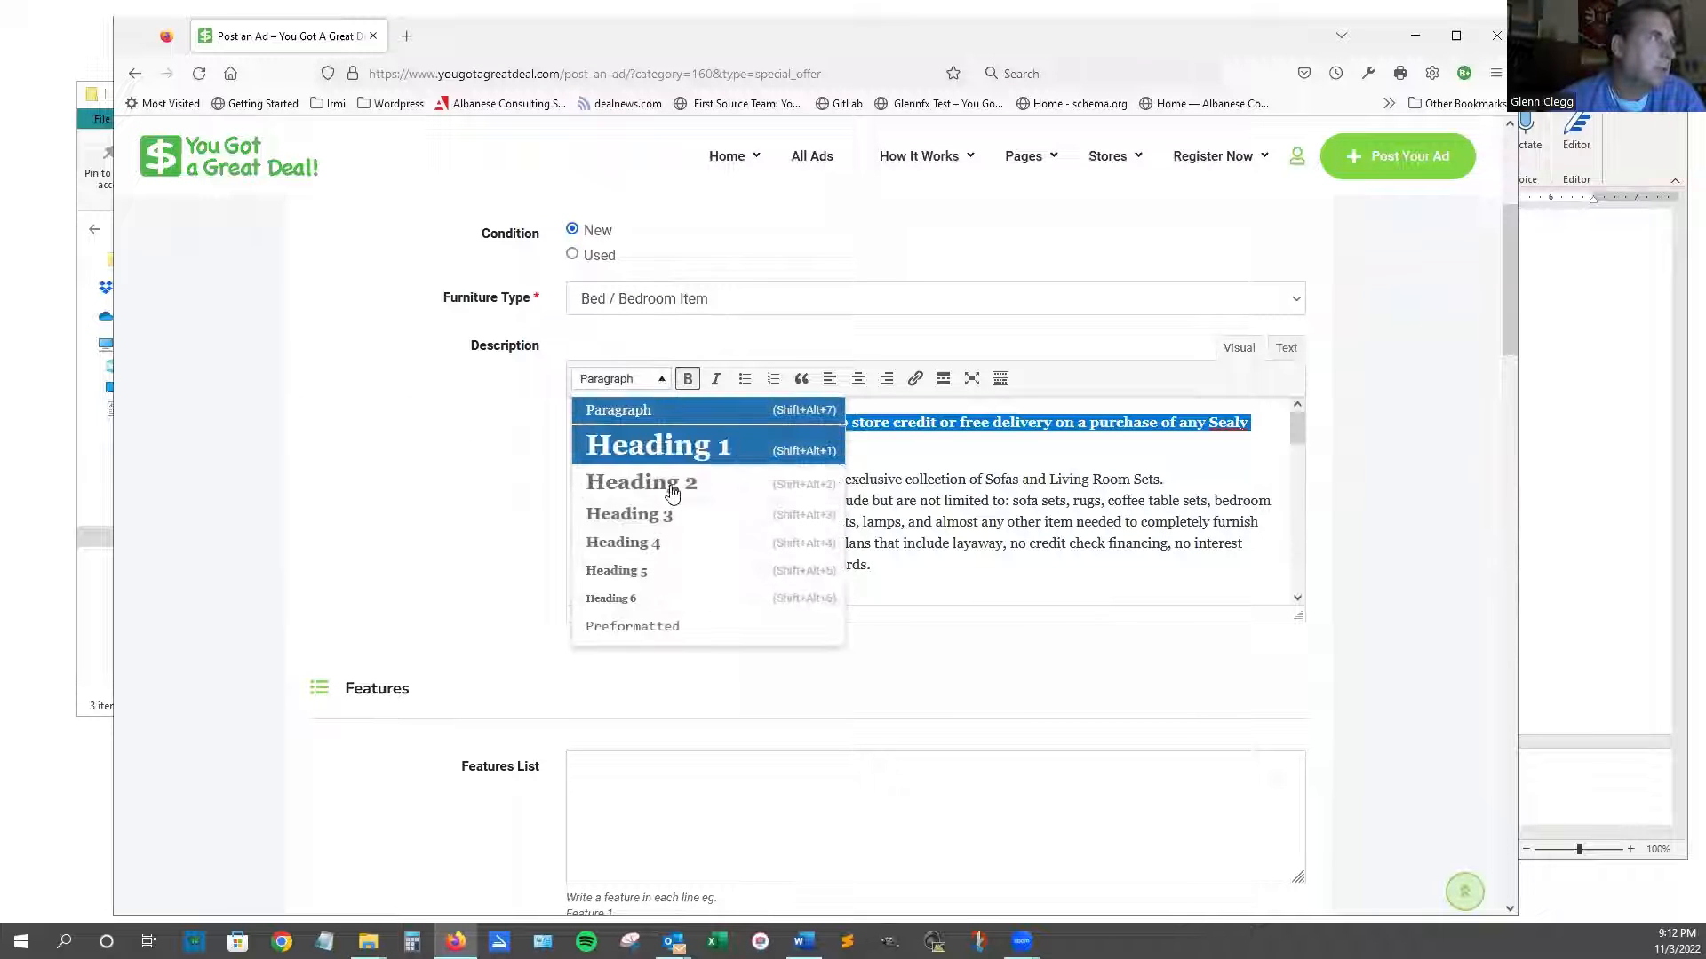
click(652, 512)
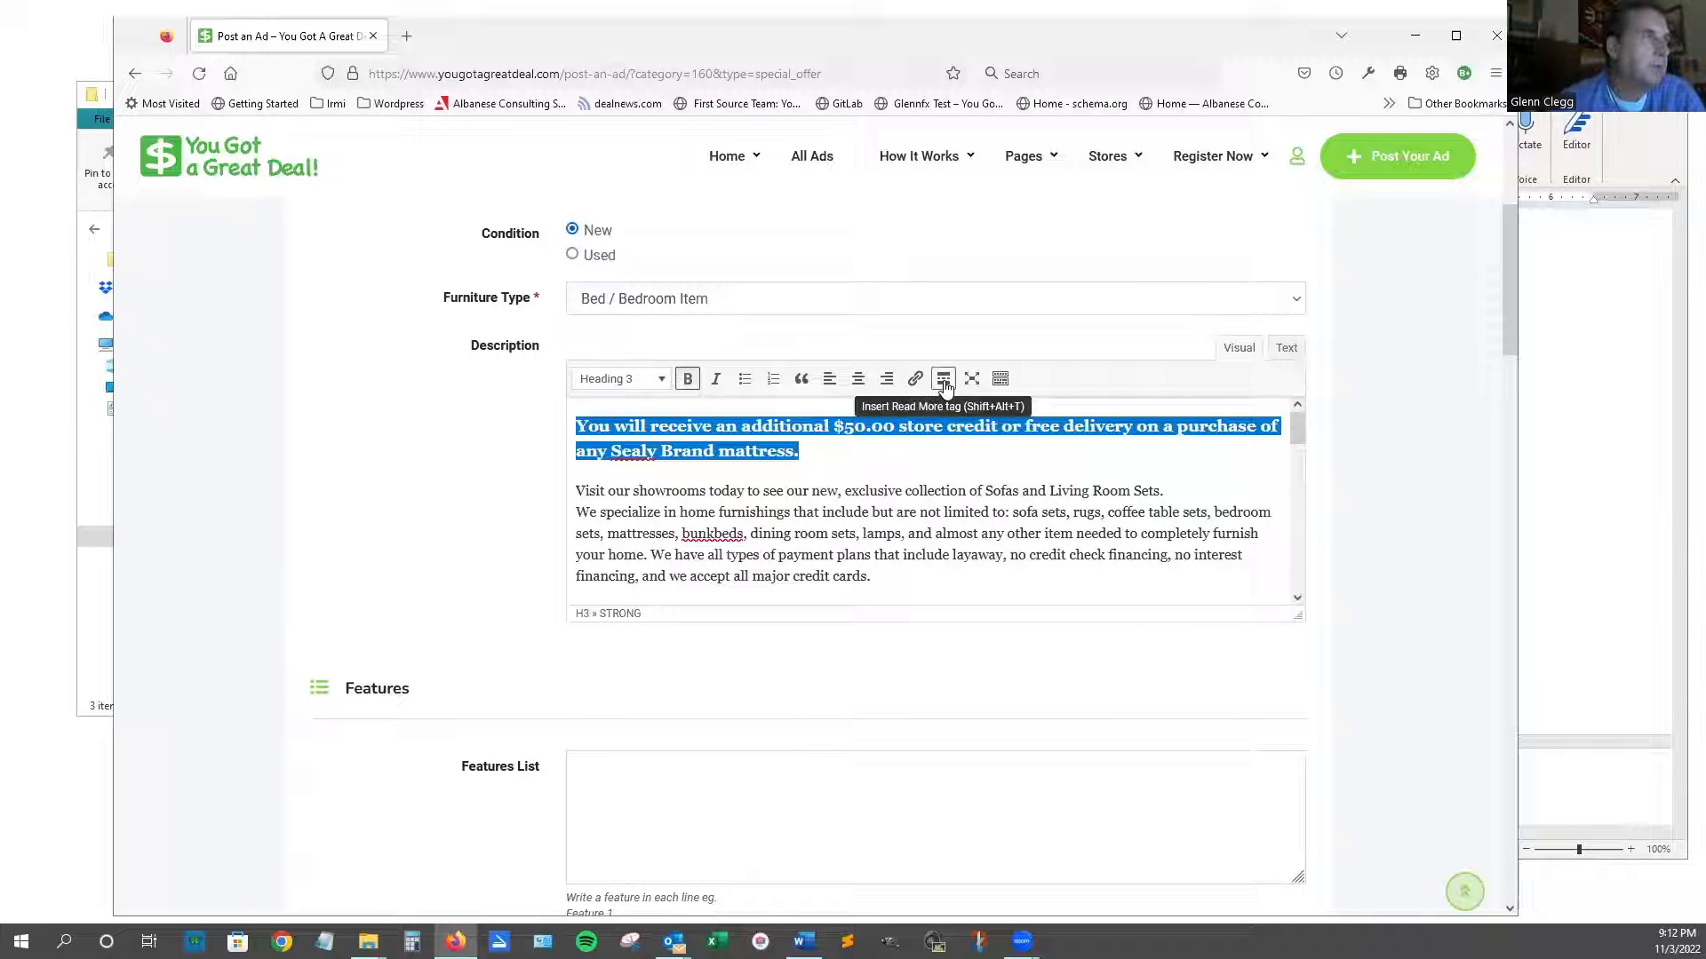
click(1295, 349)
click(1238, 348)
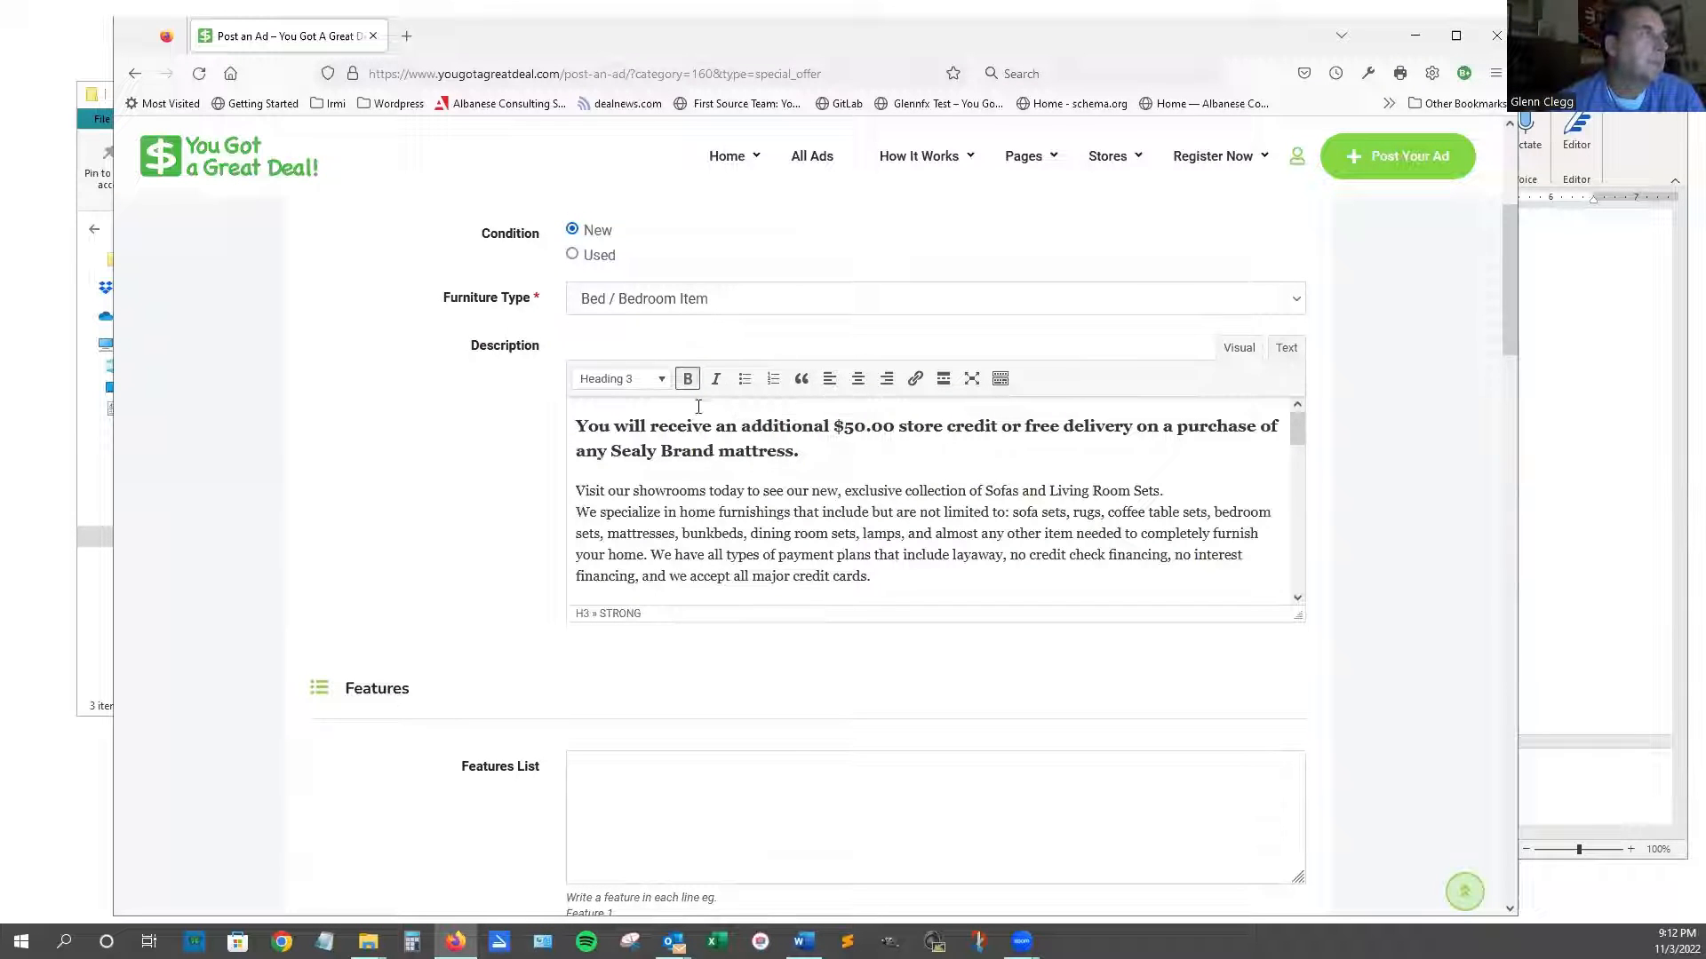
Replace the owner's initial with the full surname on the Description's Business owner line.
scroll(988, 530, down, 3)
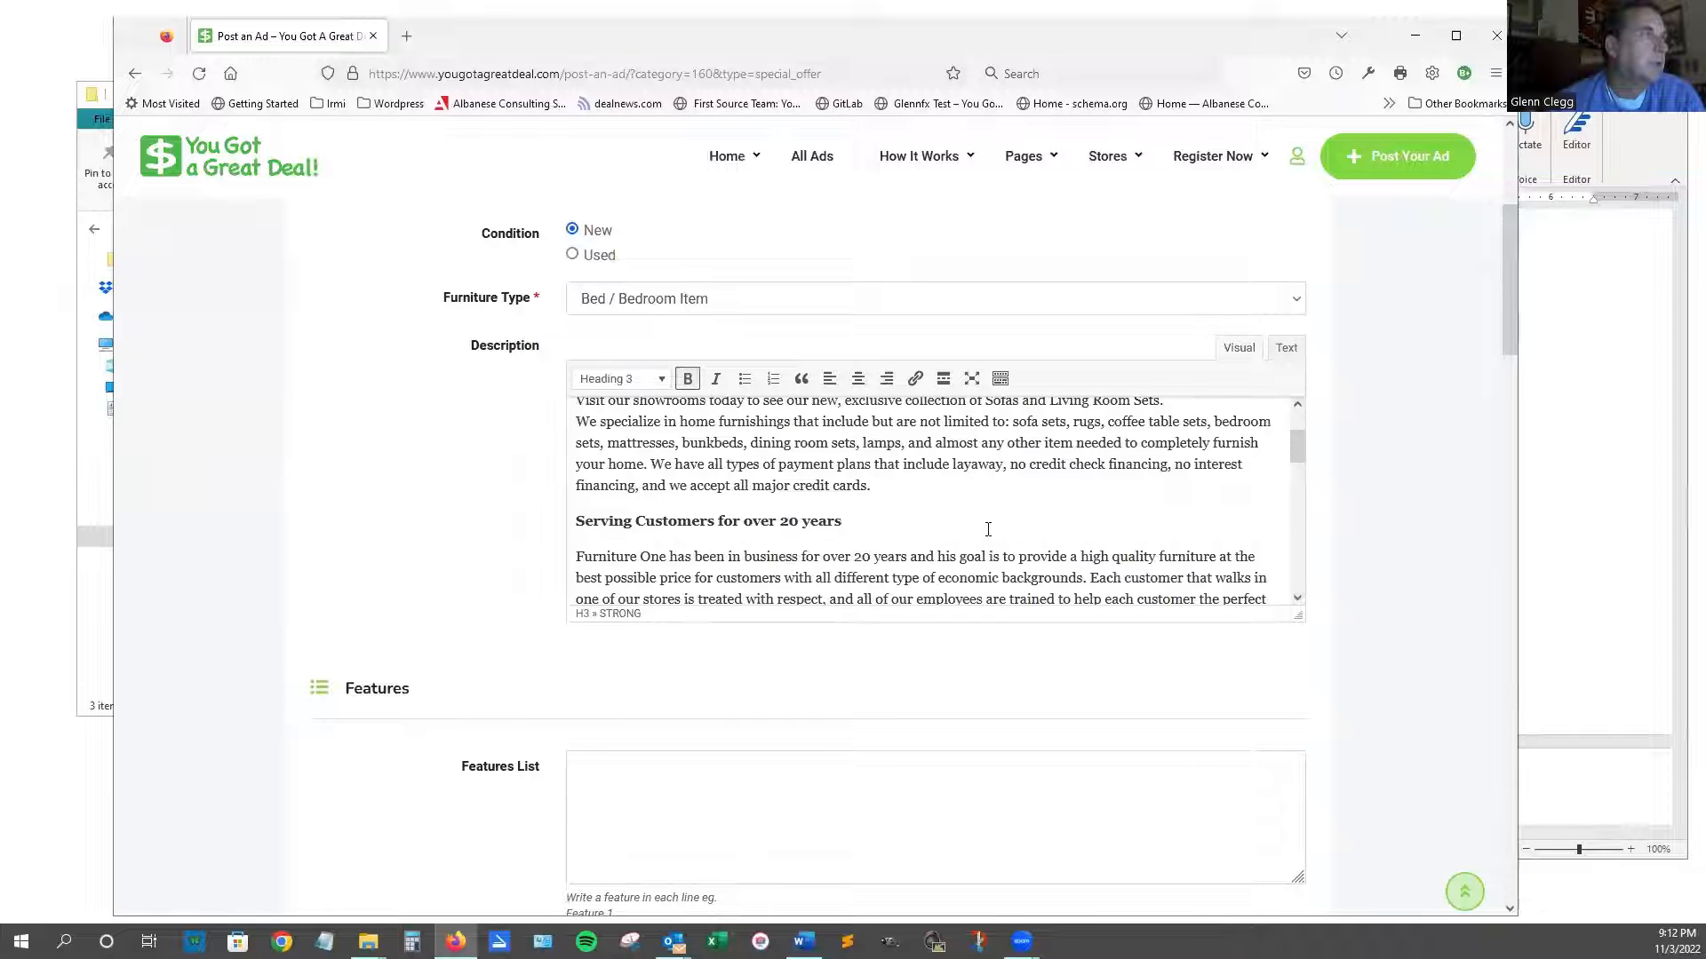
scroll(988, 529, down, 4)
scroll(876, 518, up, 1)
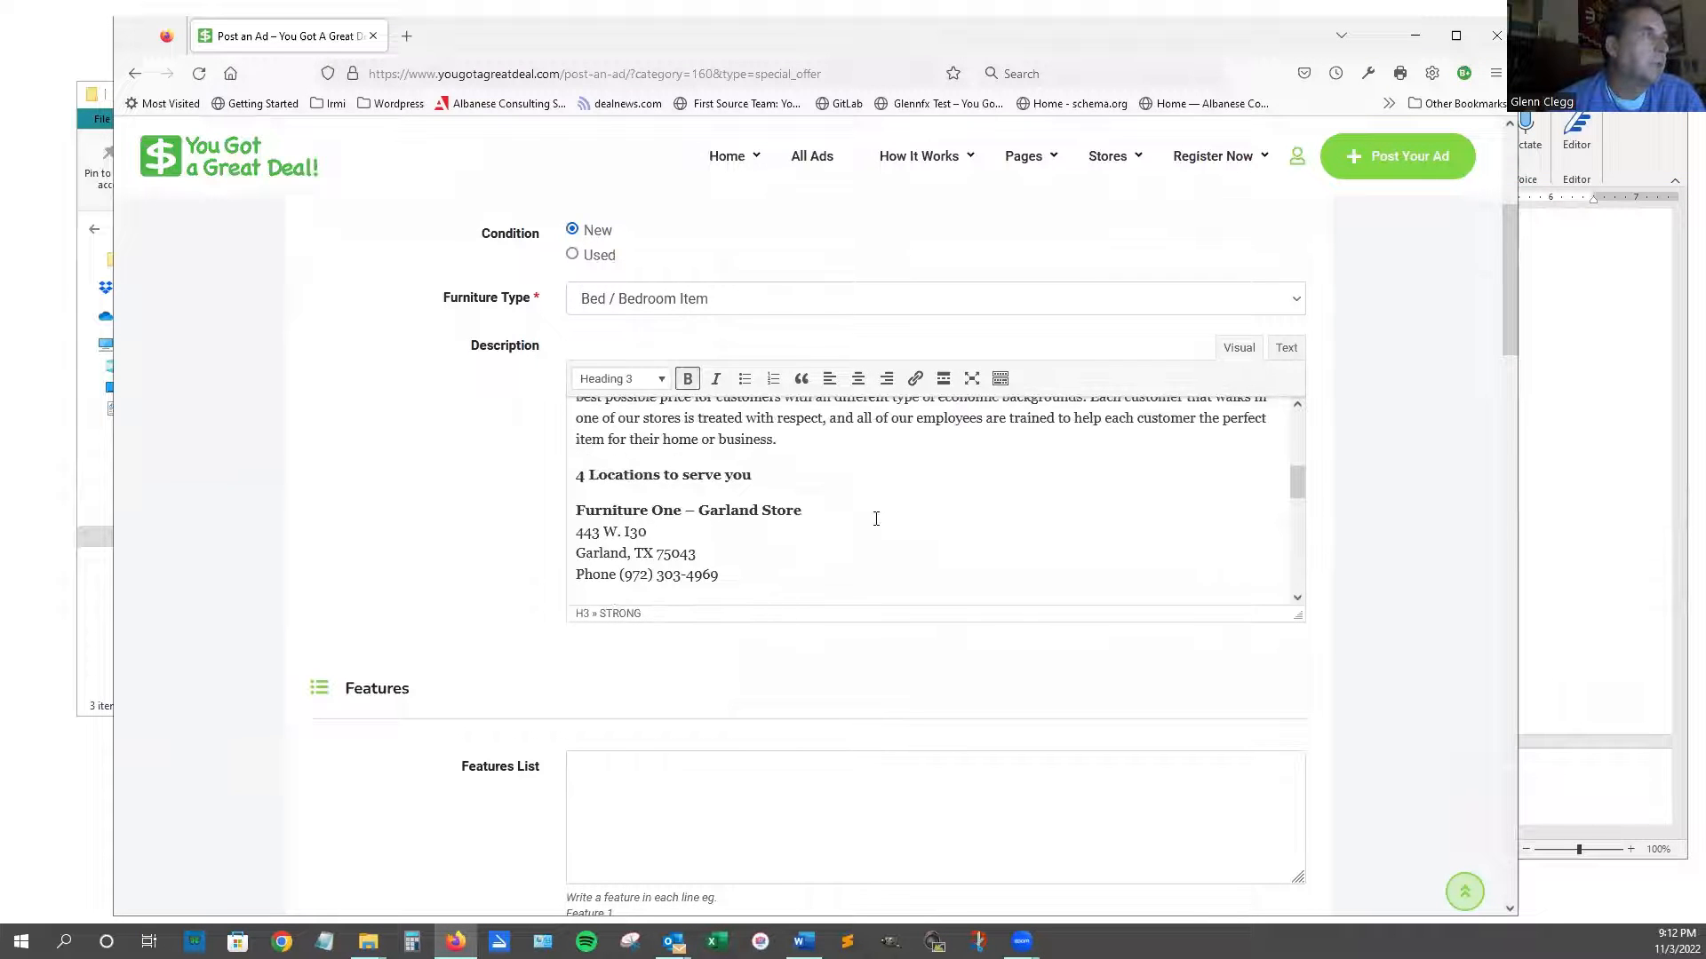
scroll(734, 472, down, 2)
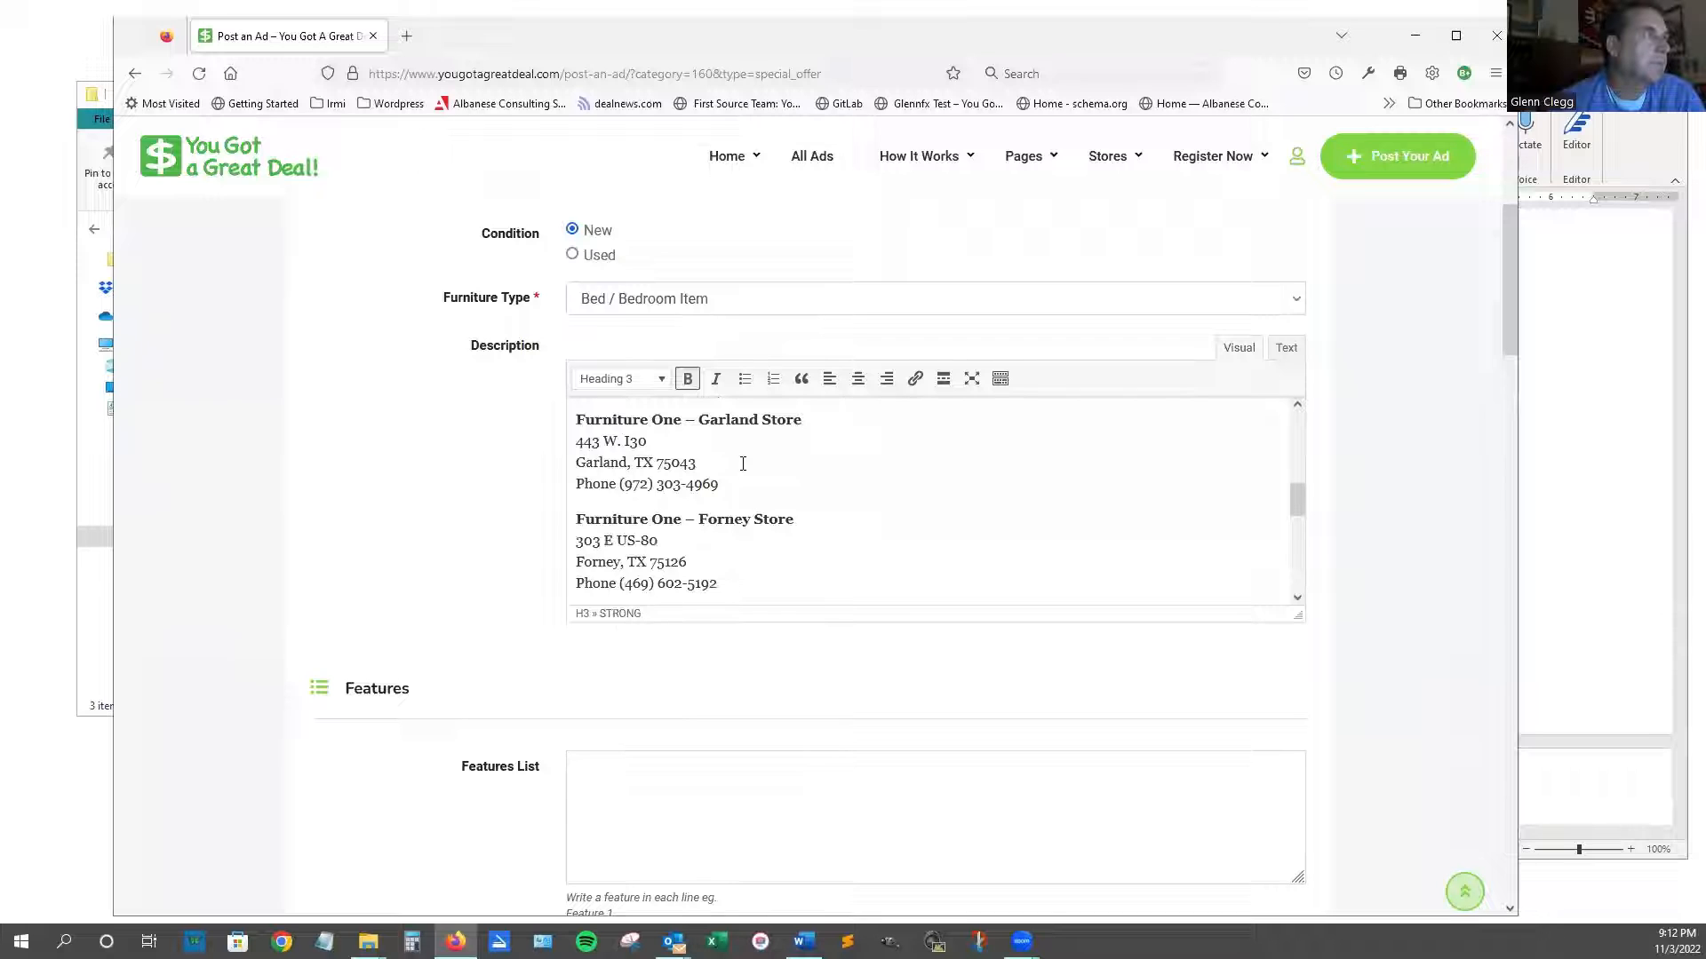
scroll(743, 463, down, 2)
scroll(752, 478, down, 2)
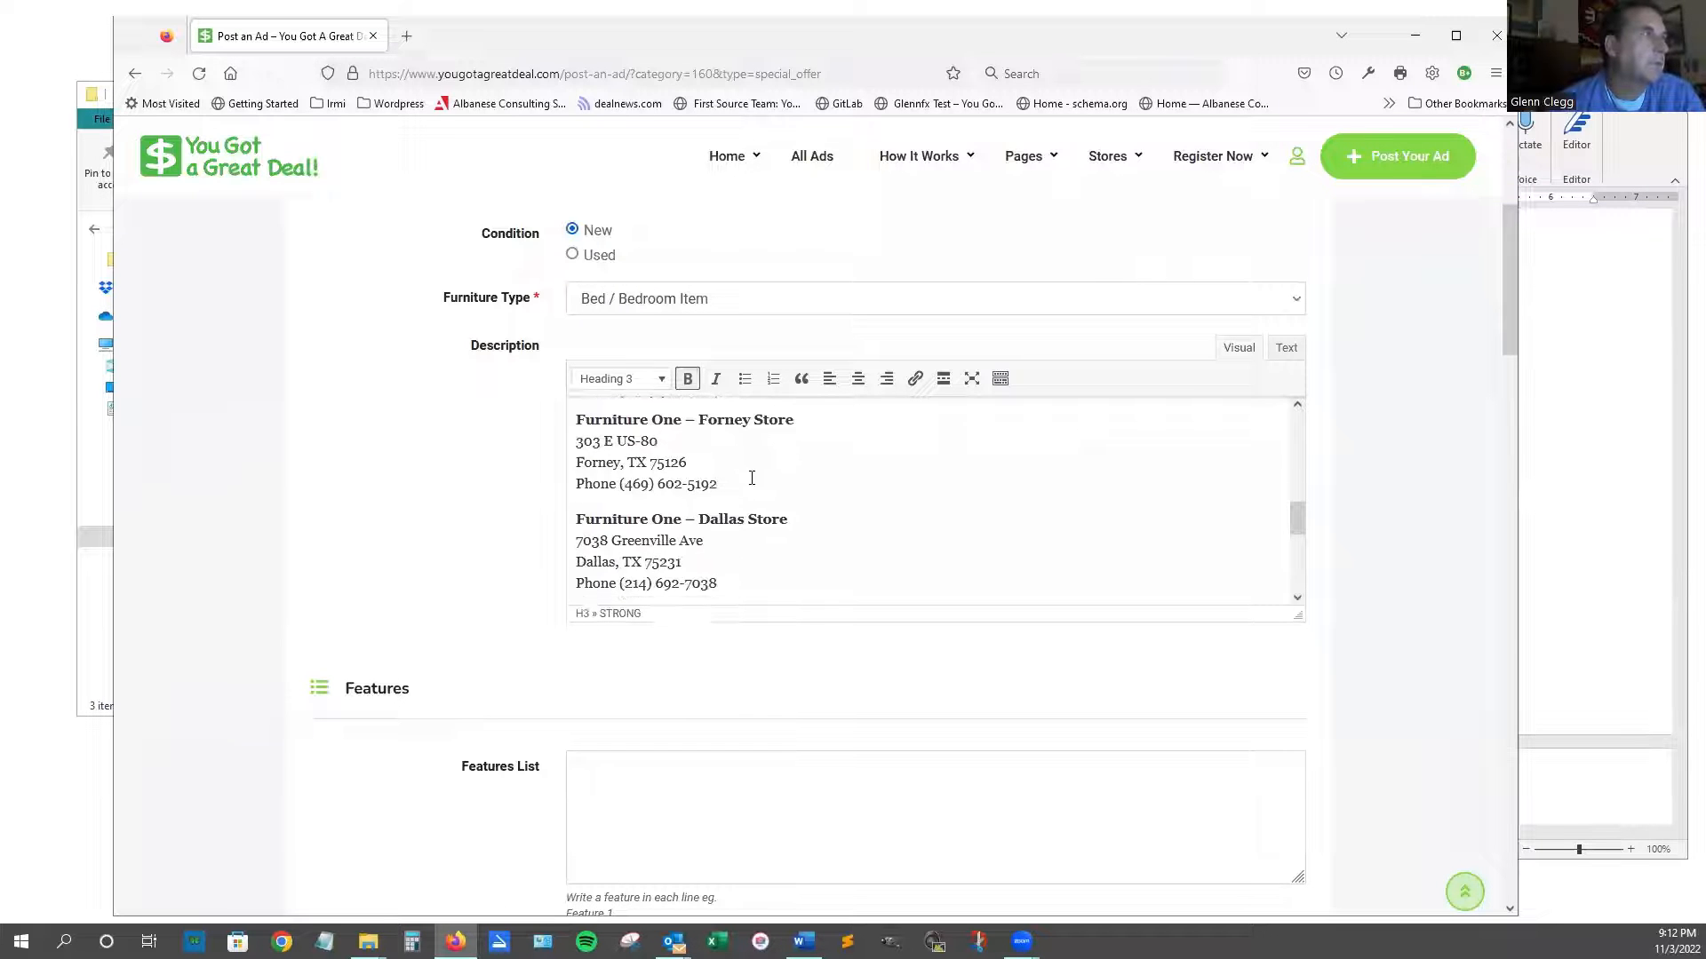
scroll(752, 477, down, 4)
scroll(793, 480, up, 2)
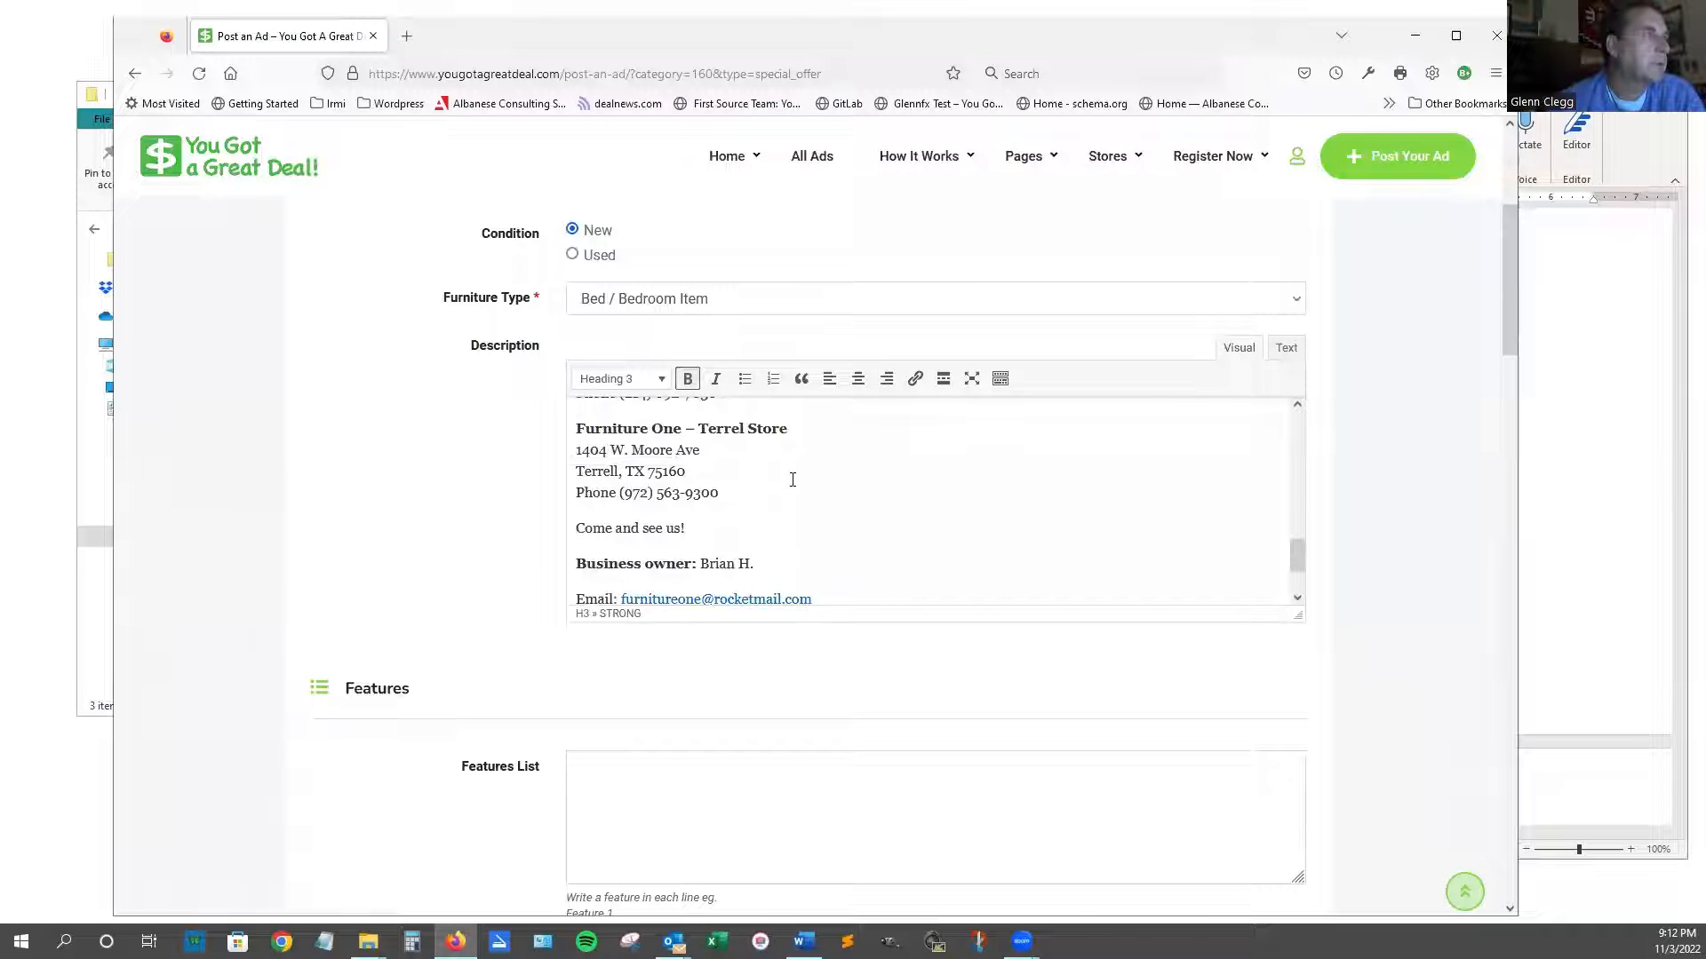
scroll(793, 479, down, 2)
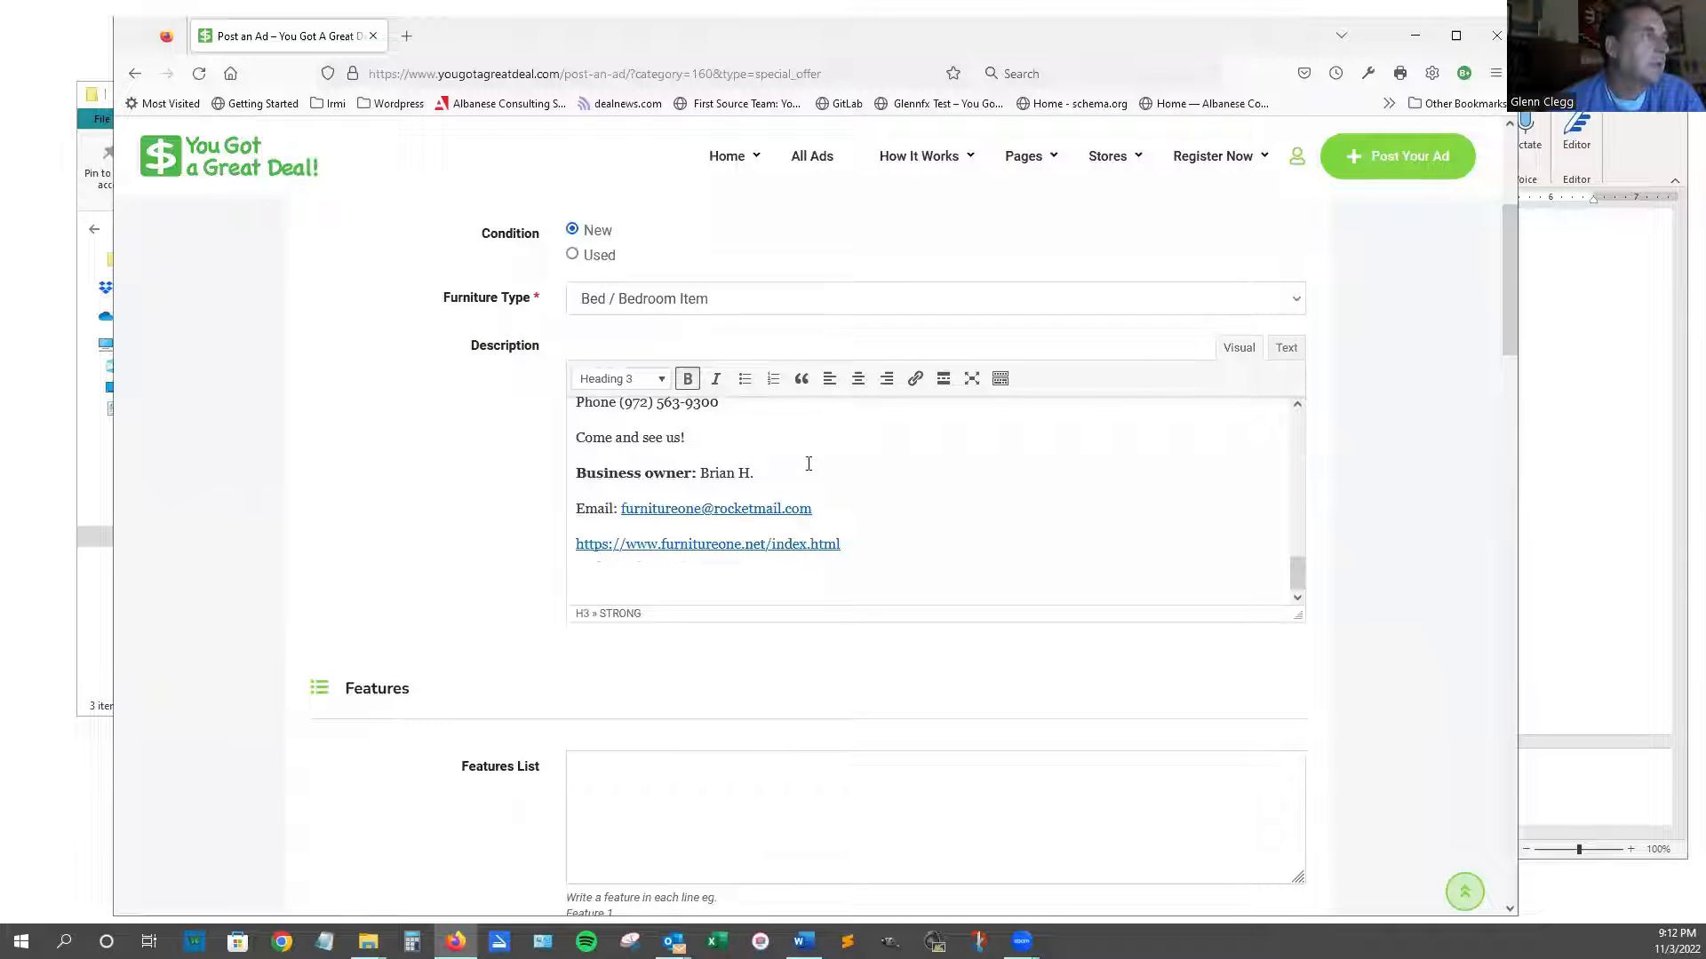
click(777, 471)
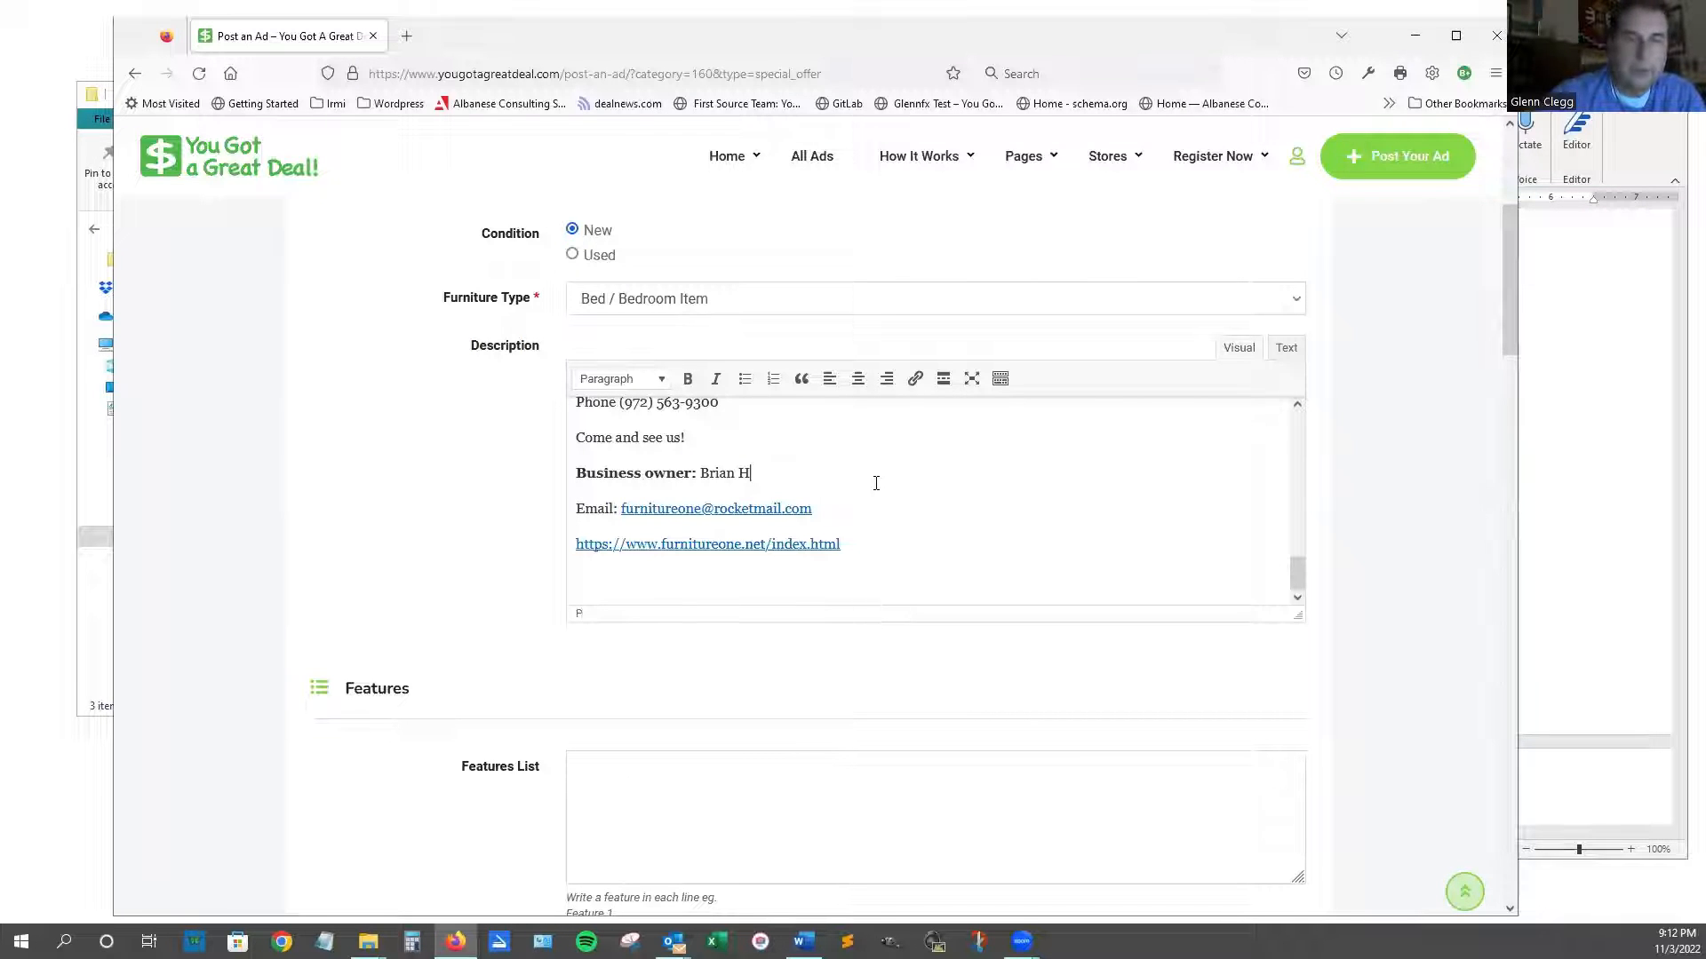
text(ogan)
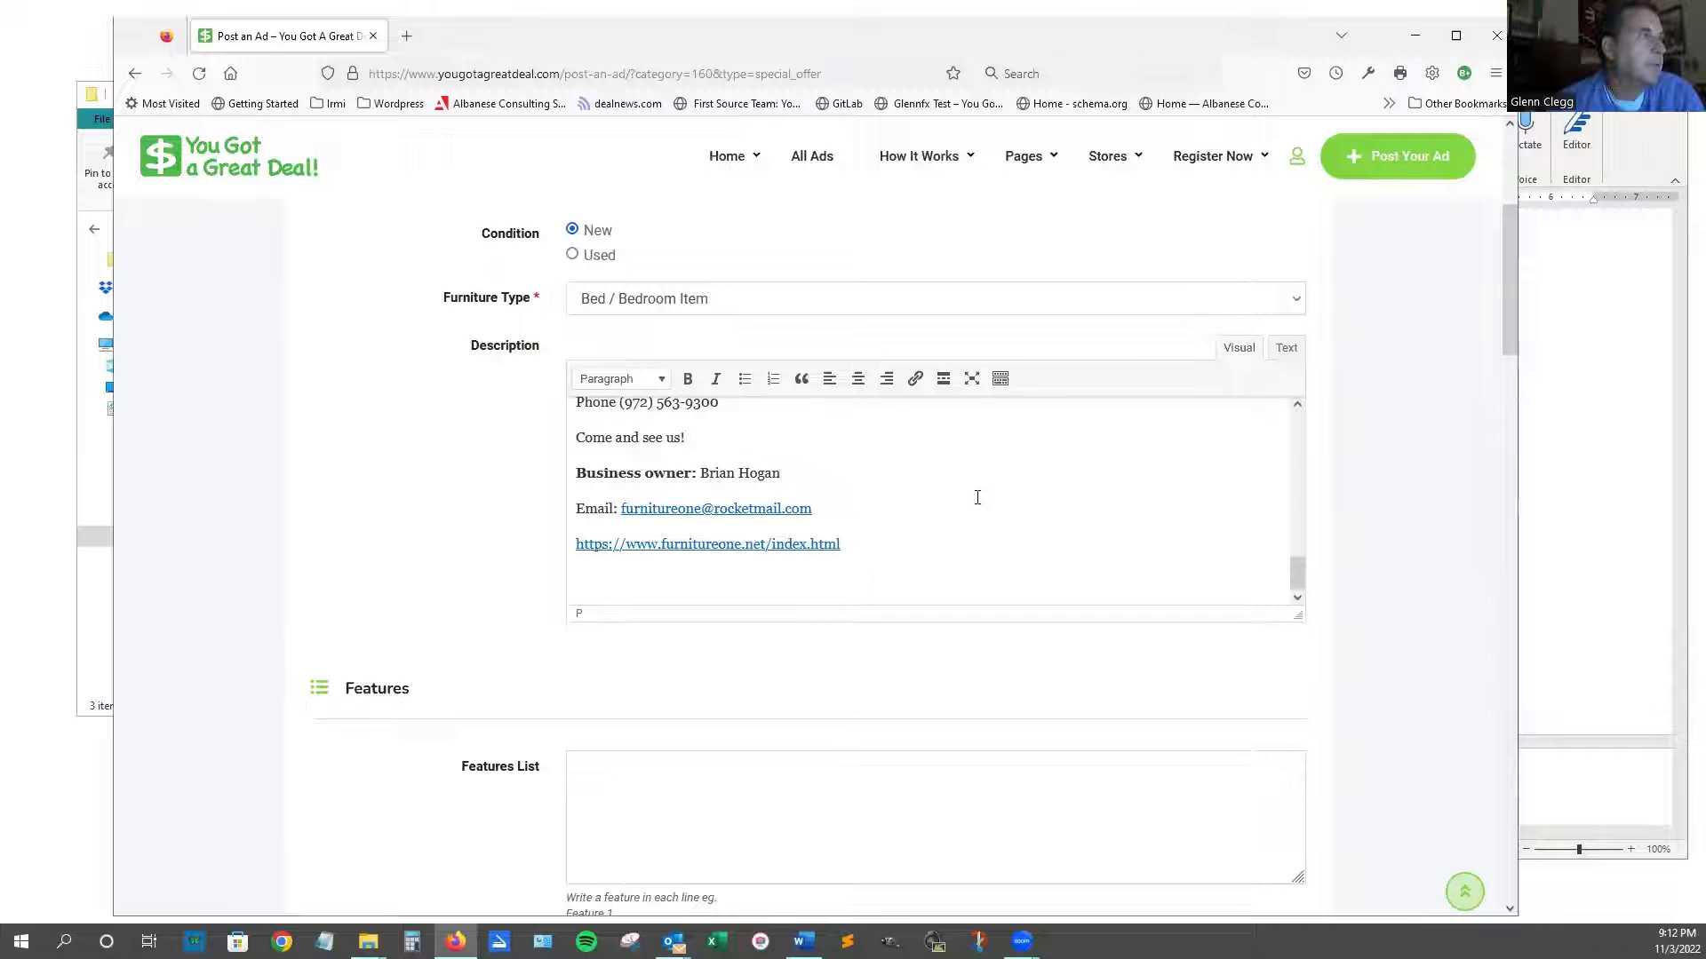
scroll(1009, 533, down, 3)
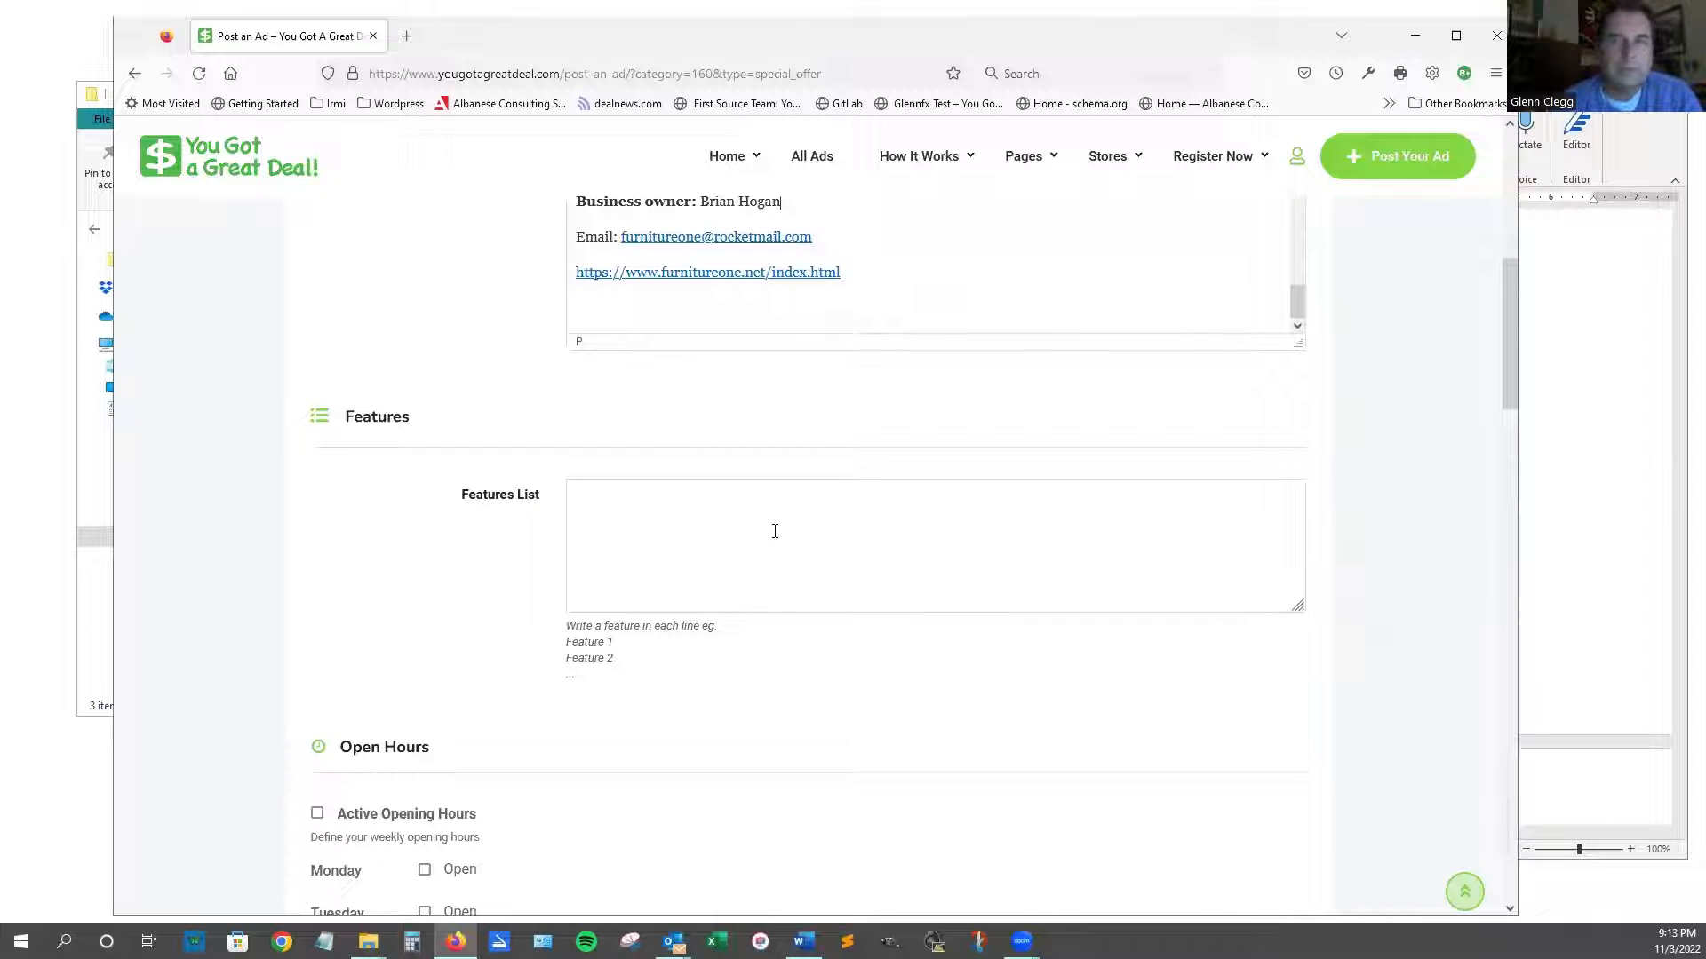
Enter Sofa, Bedroom Sets and Mattresses on separate lines in the Features List.
scroll(785, 529, up, 2)
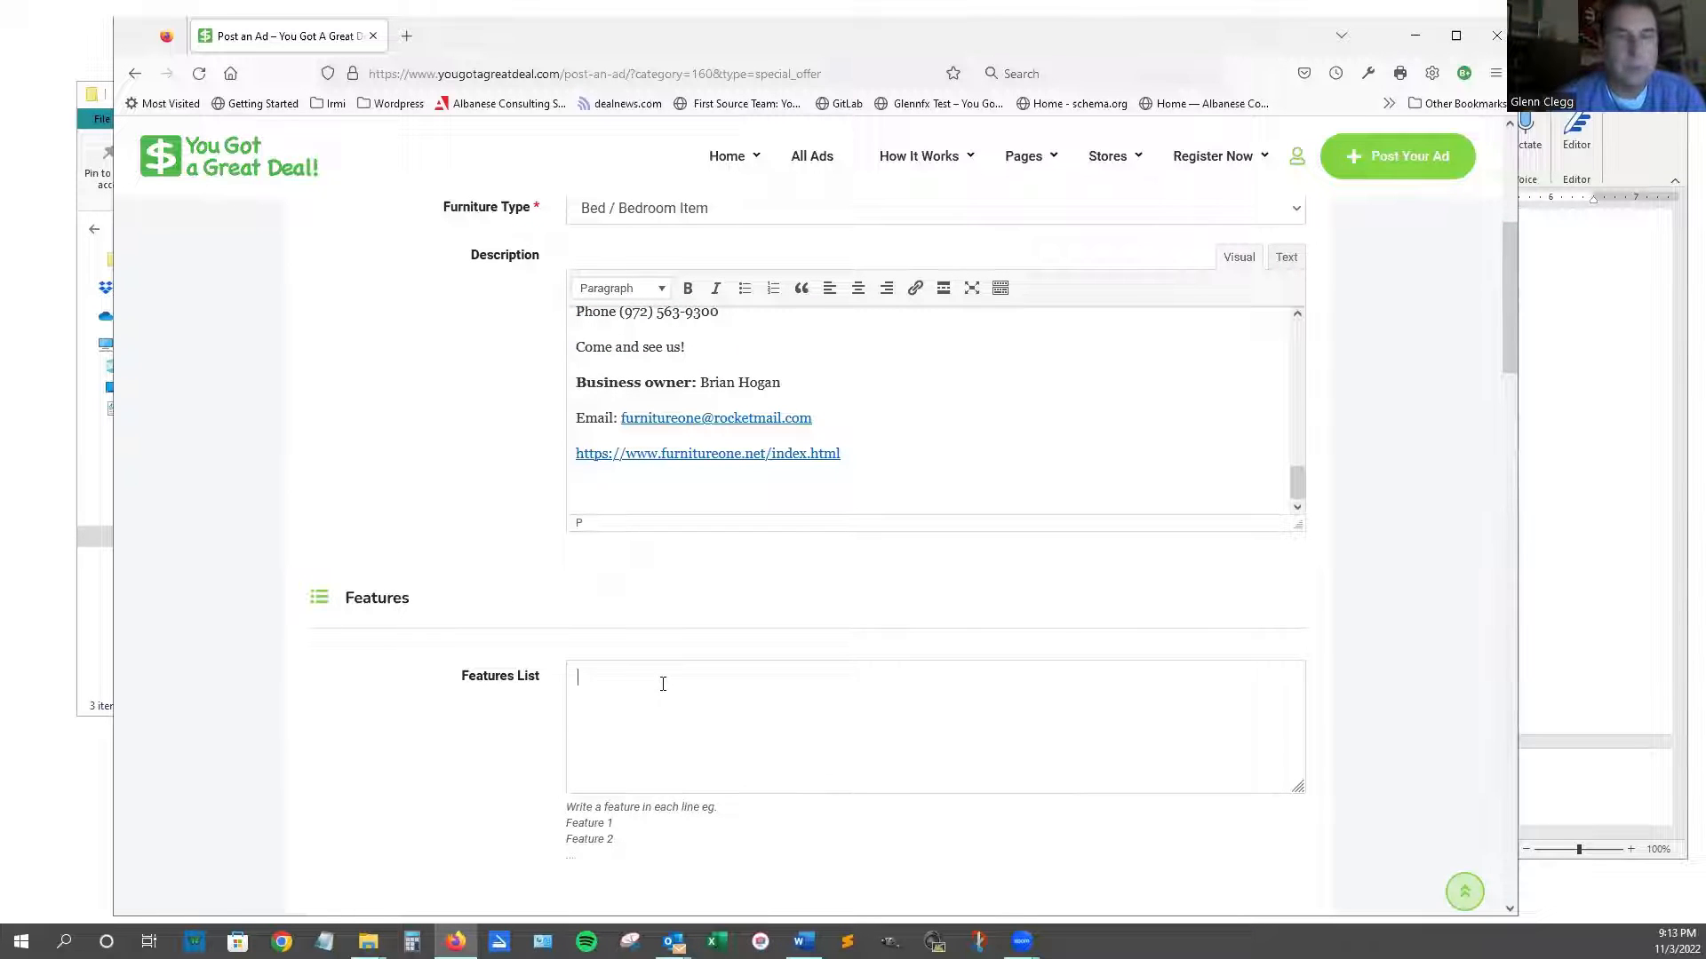
text(SO)
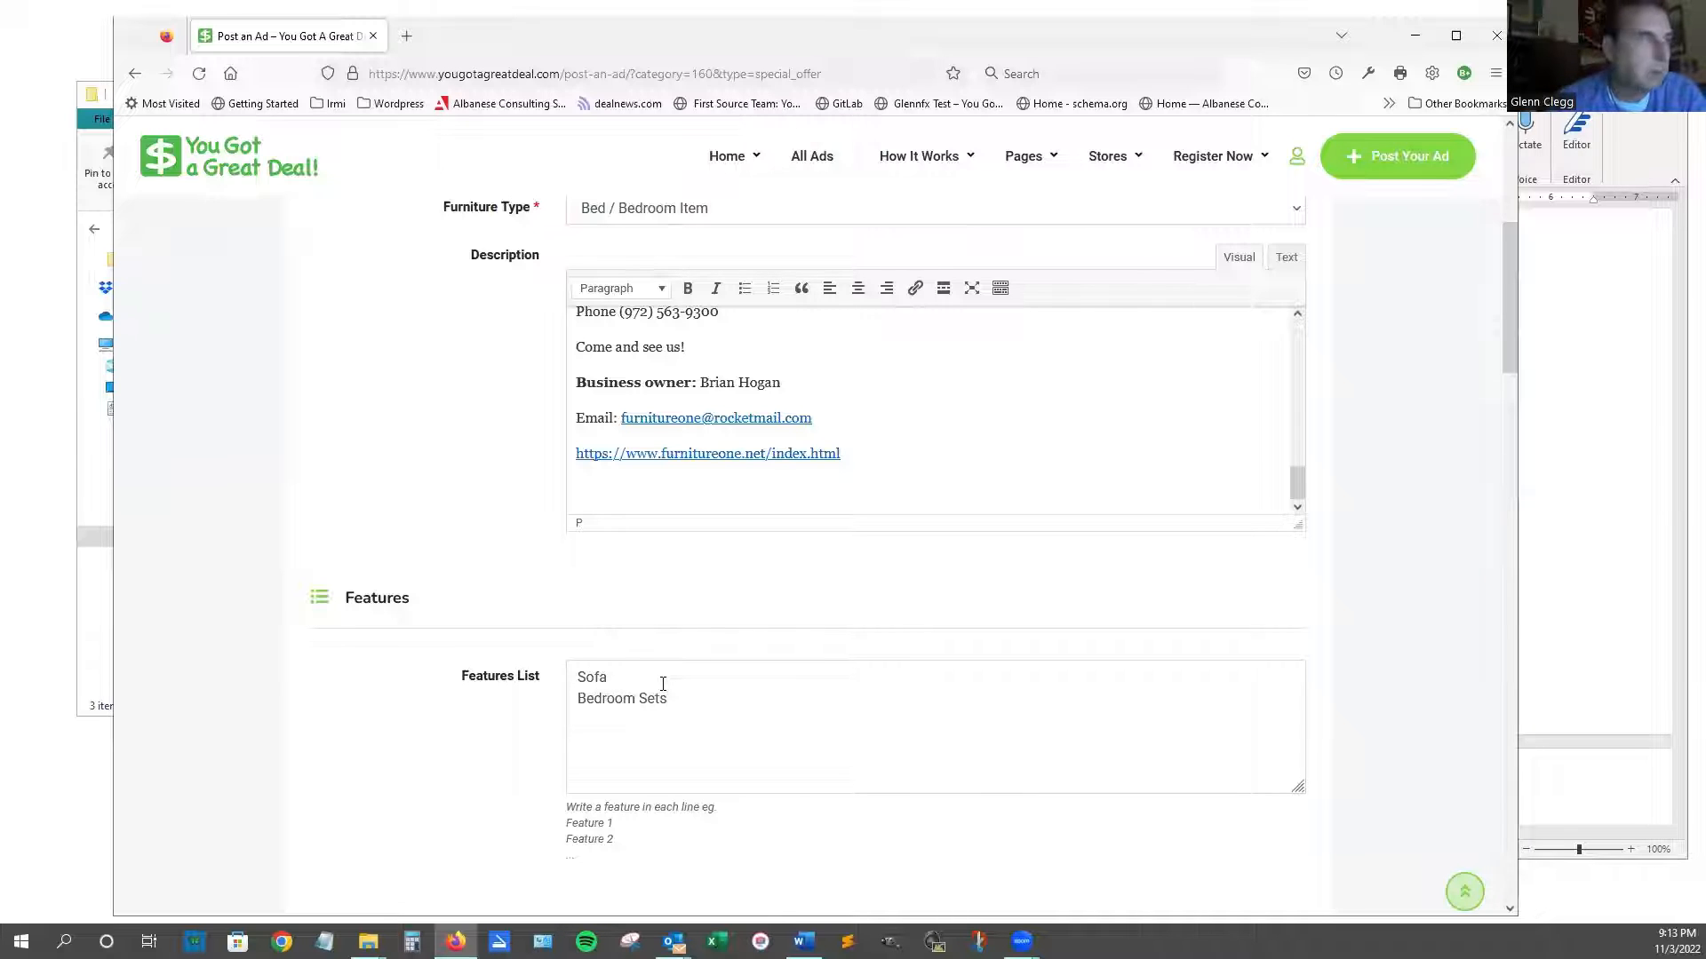
text(attress)
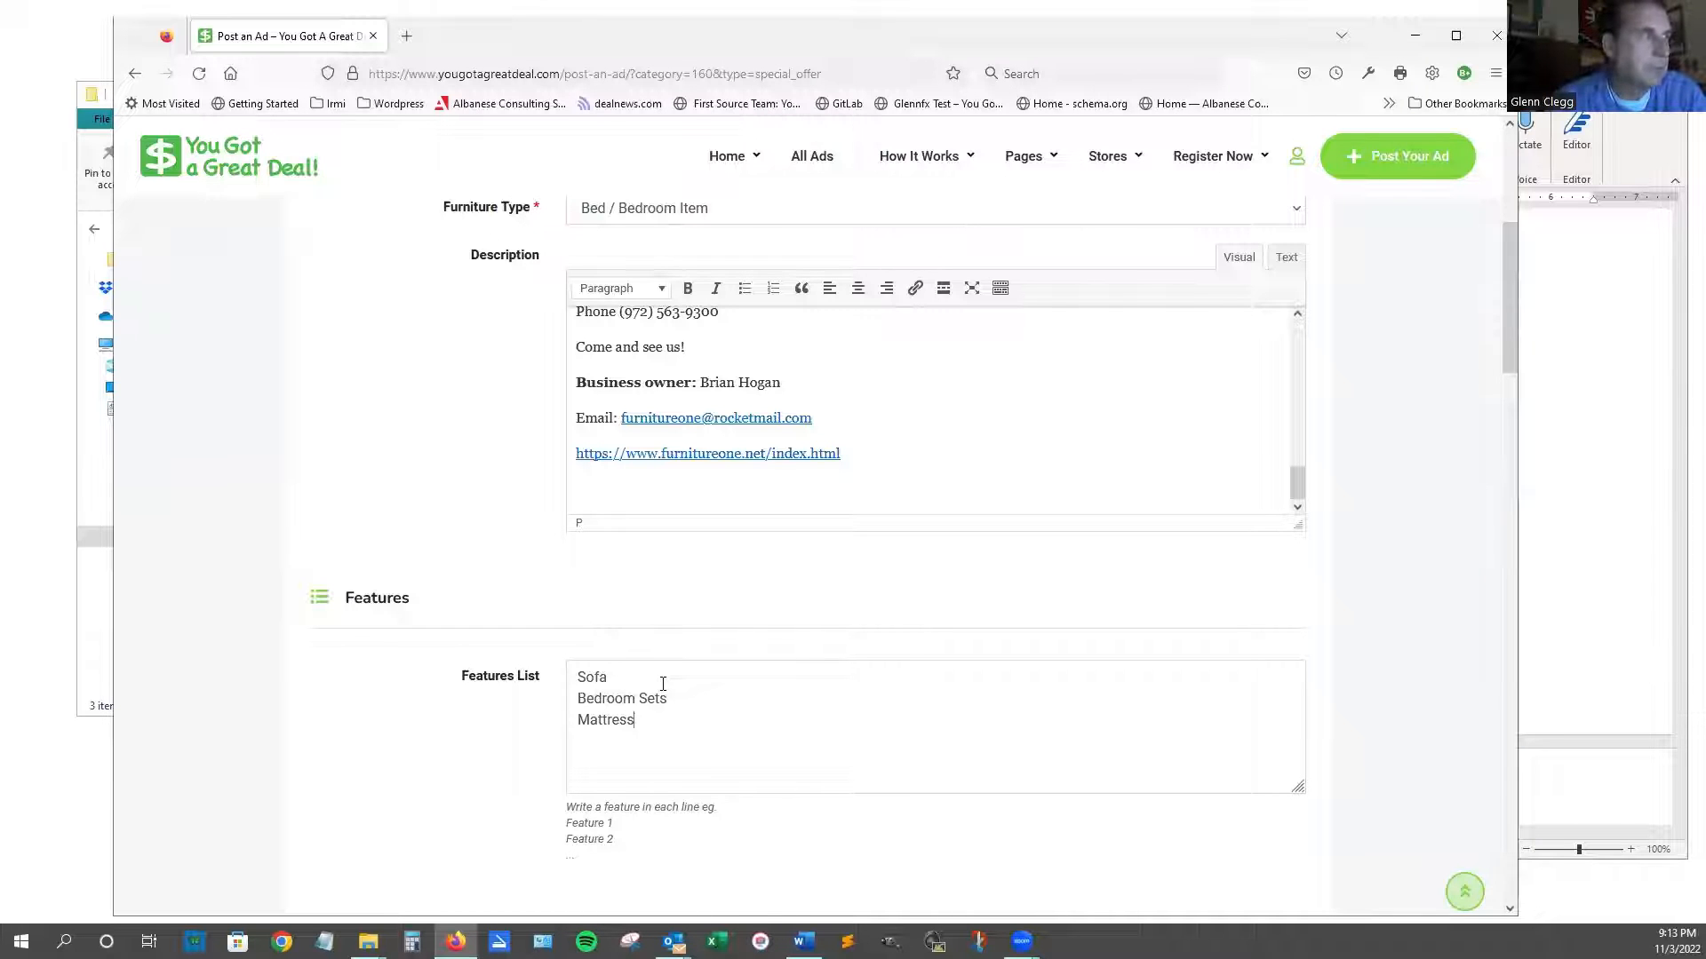
text(es)
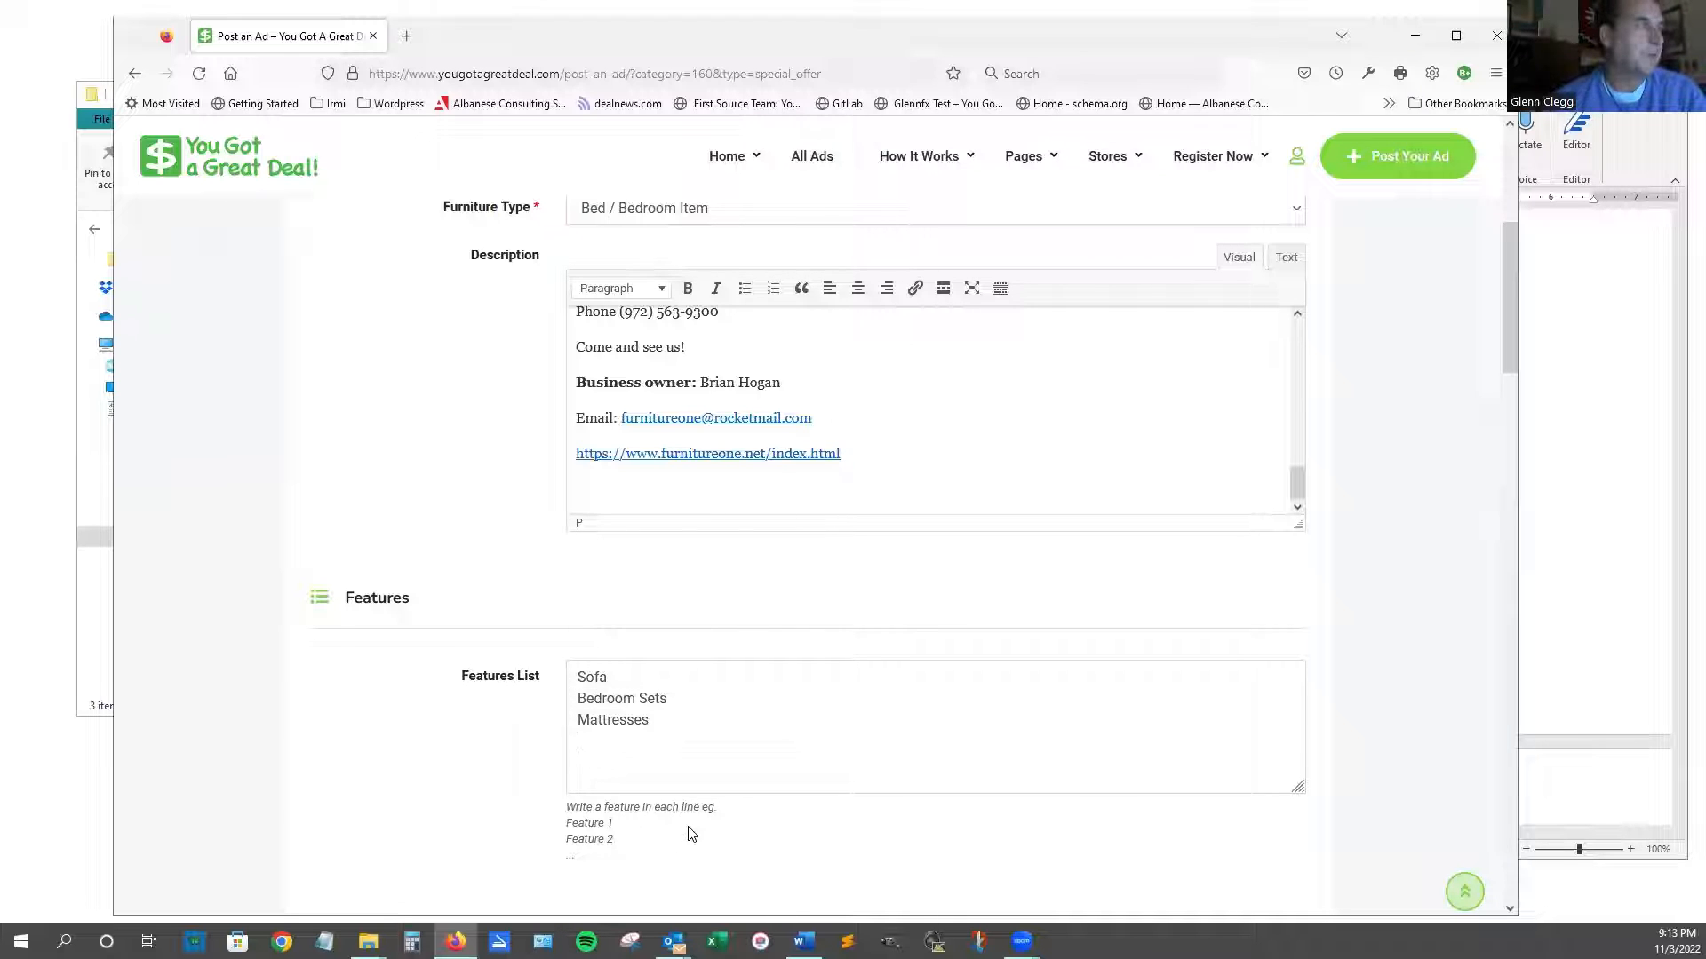
scroll(689, 830, down, 5)
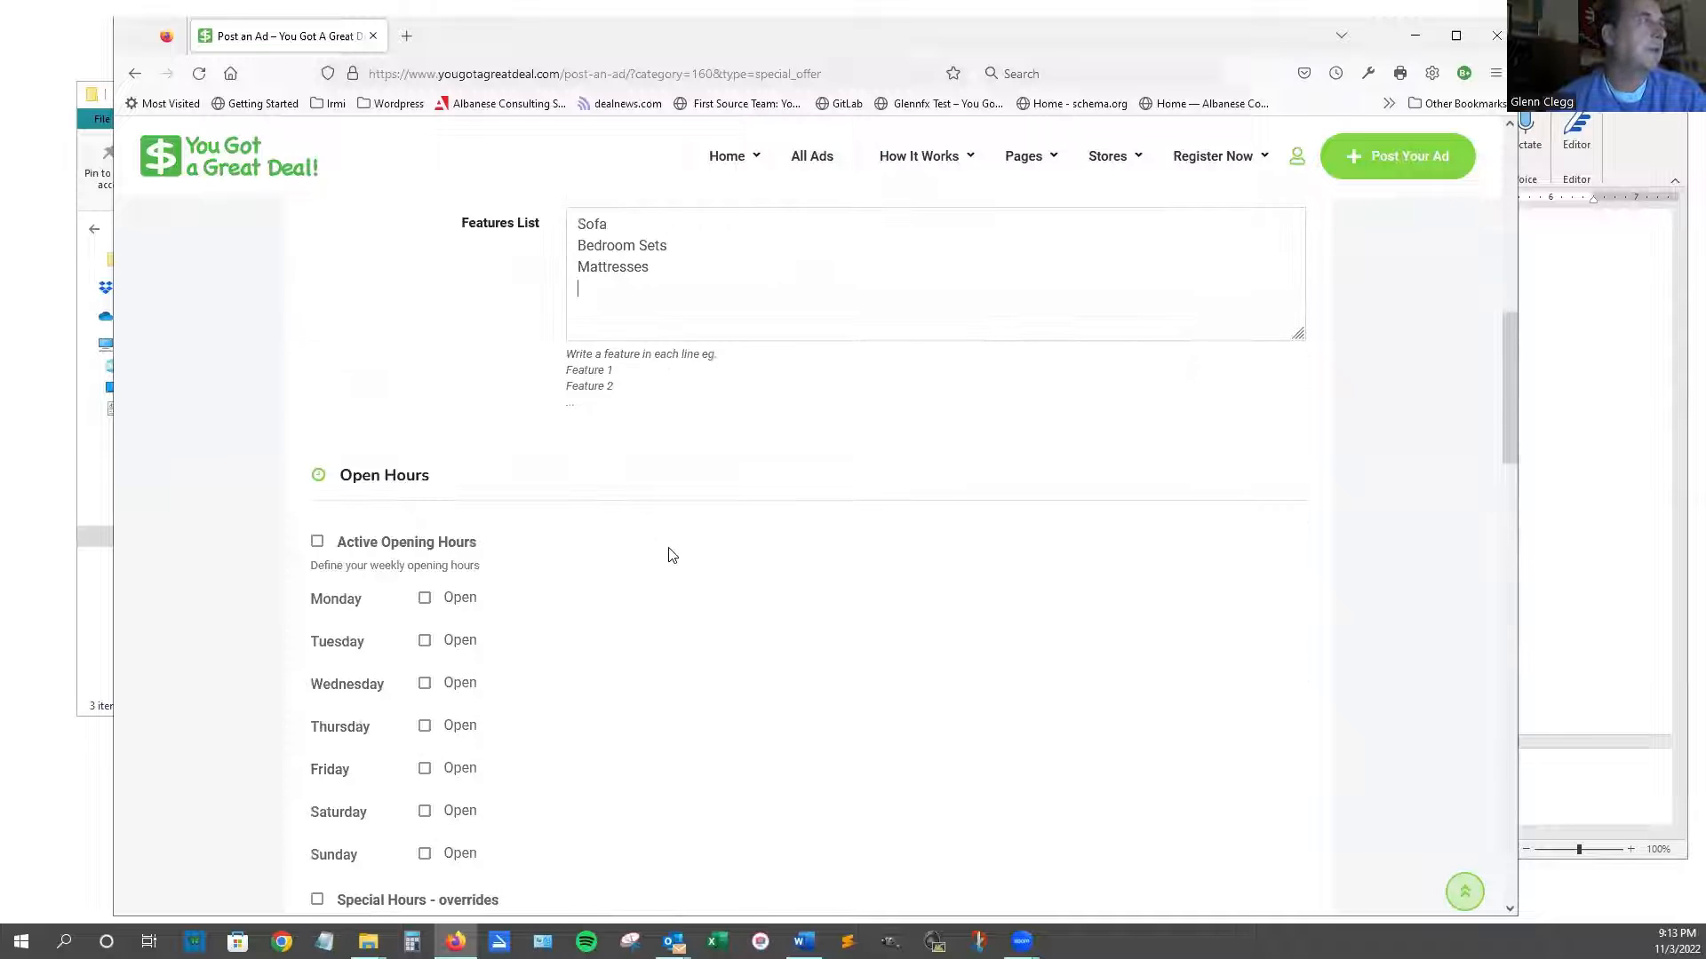
scroll(673, 555, down, 2)
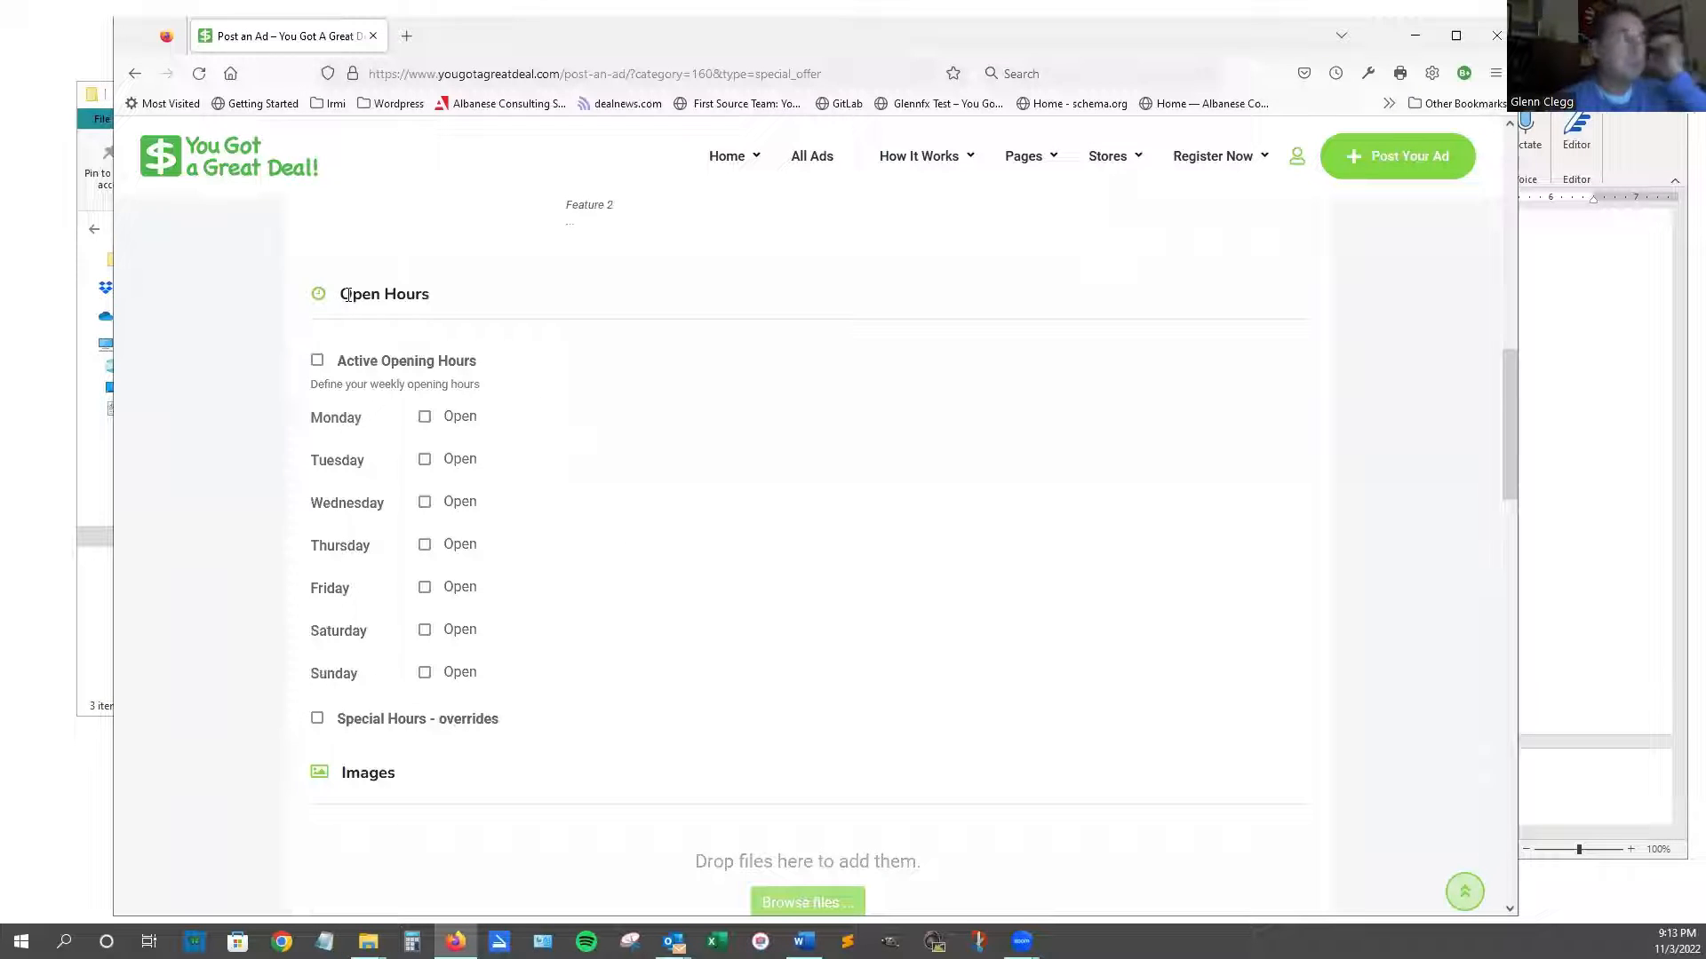
Activate opening hours and set Monday open from 9:00 am to 5:00 pm.
click(317, 362)
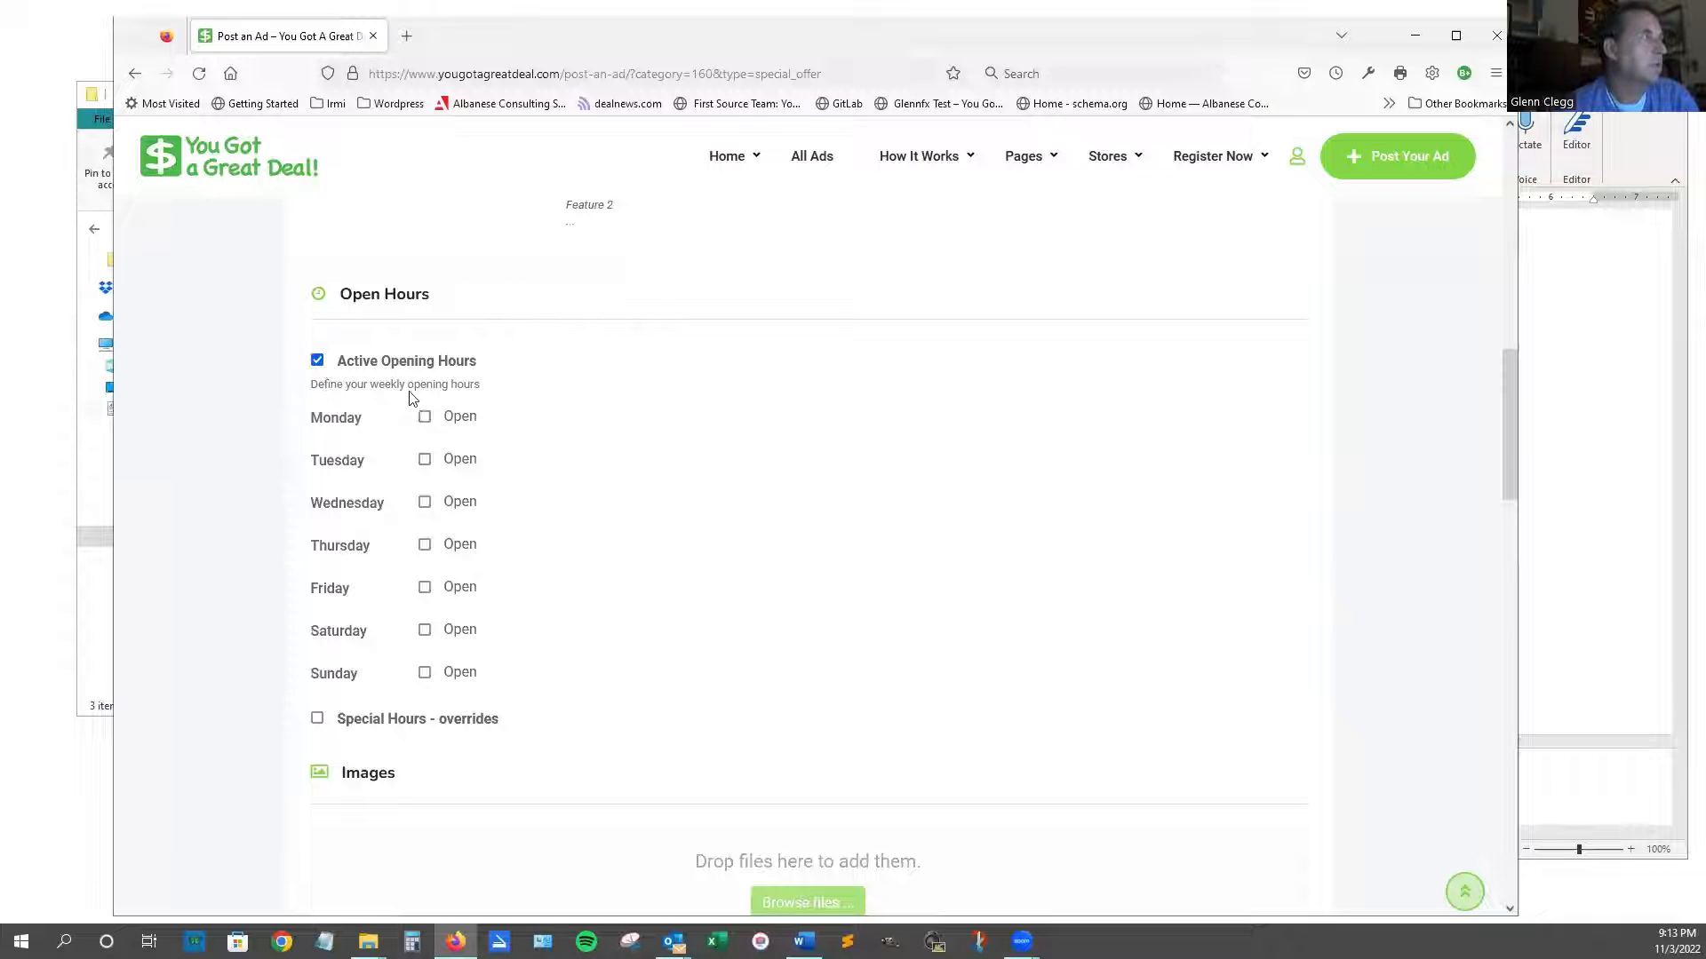
click(425, 417)
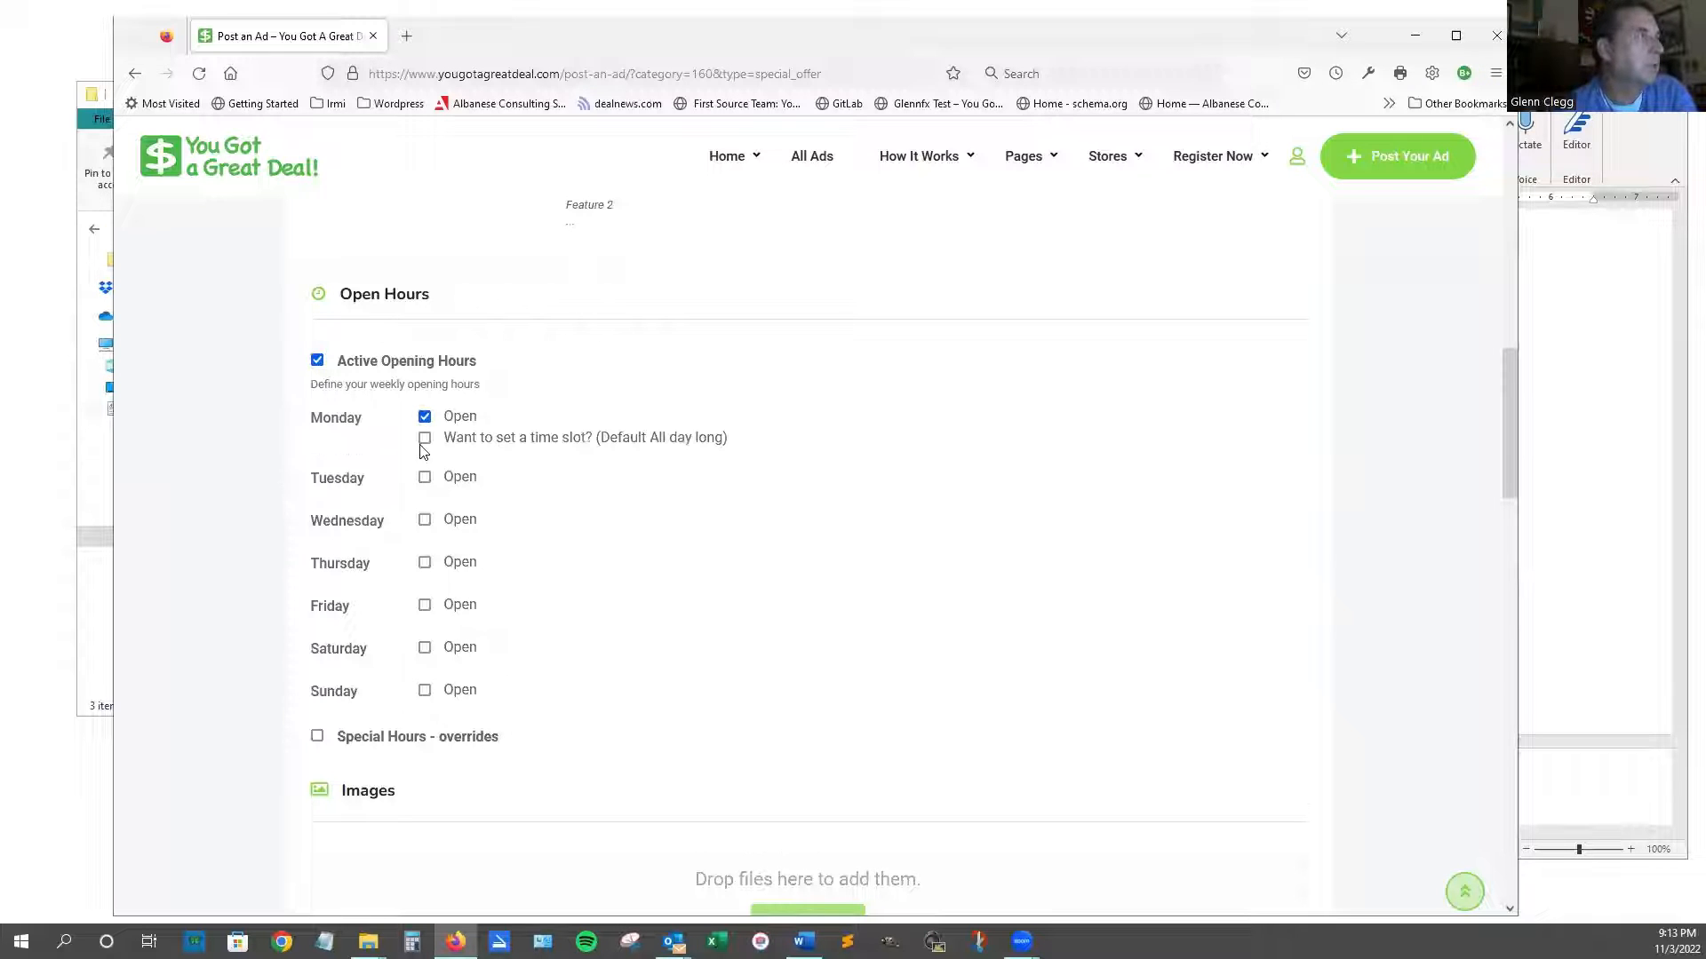
click(424, 439)
click(453, 488)
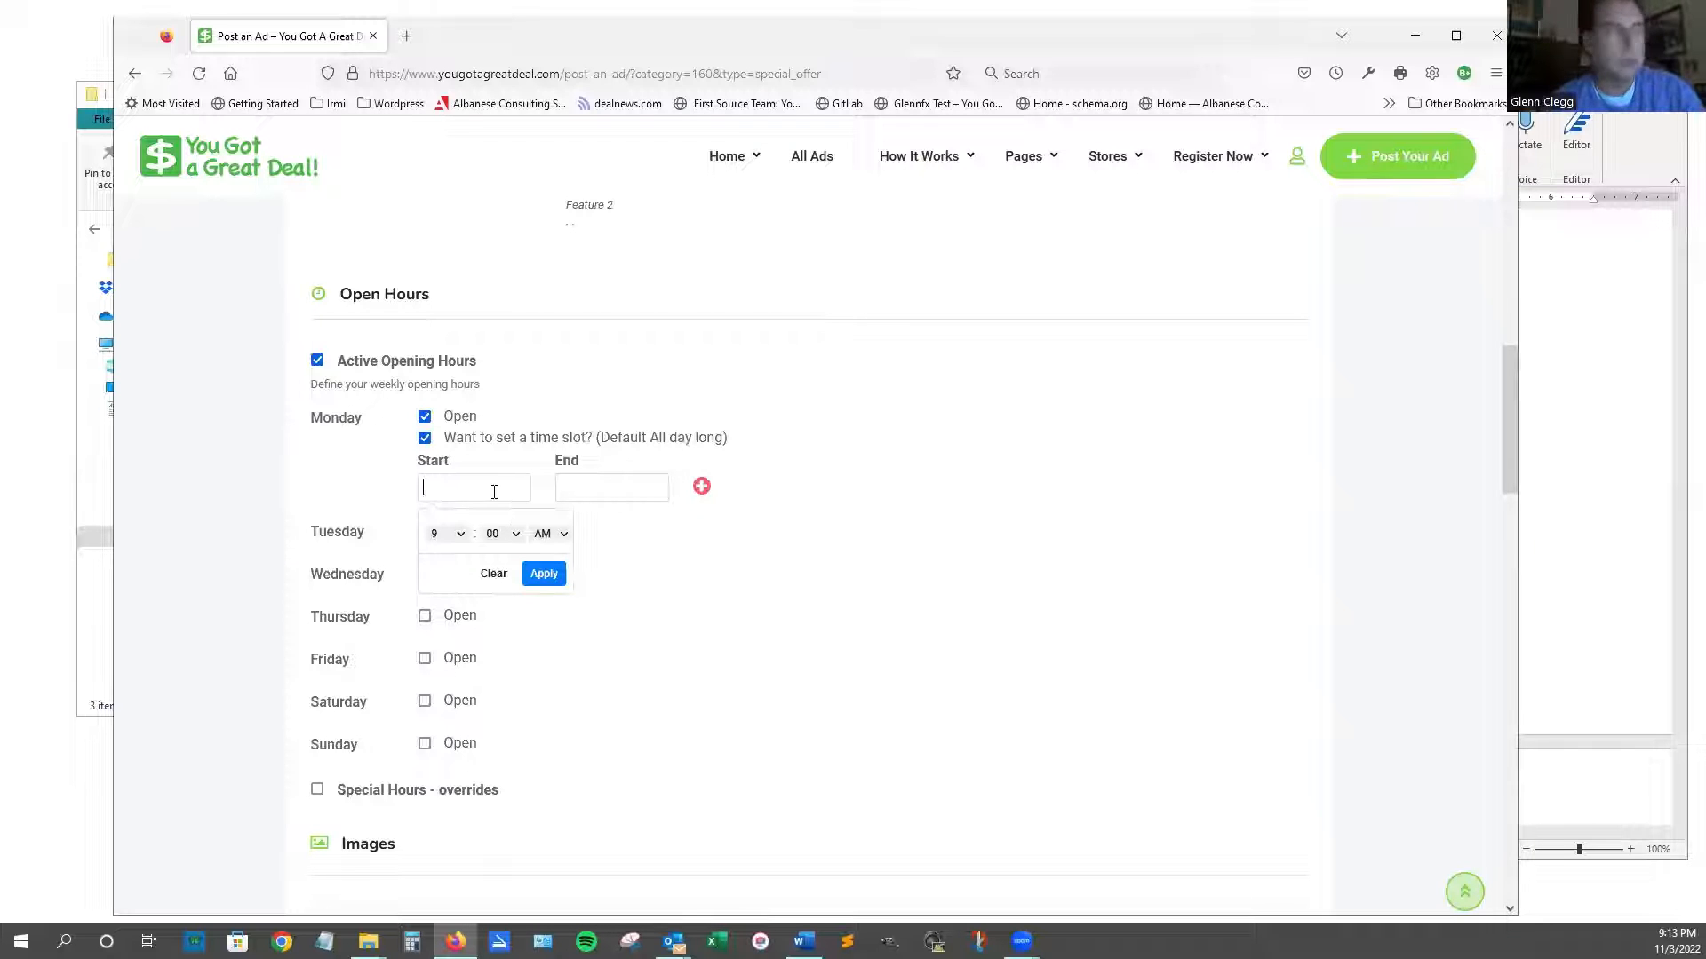
click(543, 573)
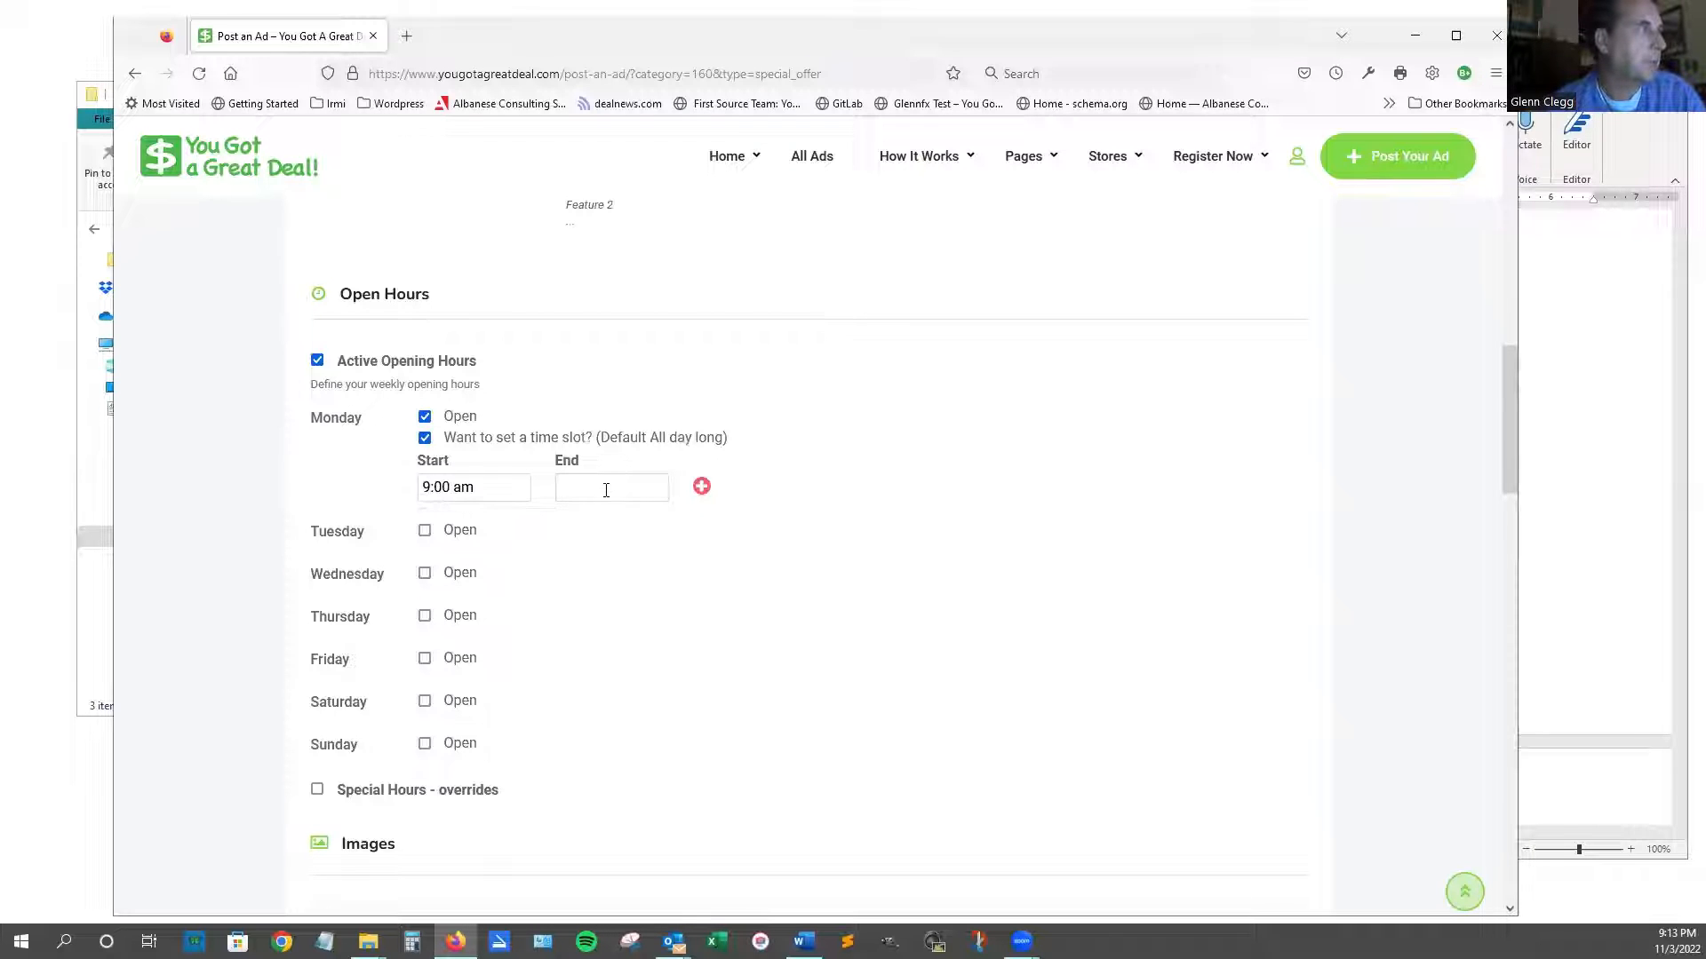
click(606, 487)
click(683, 573)
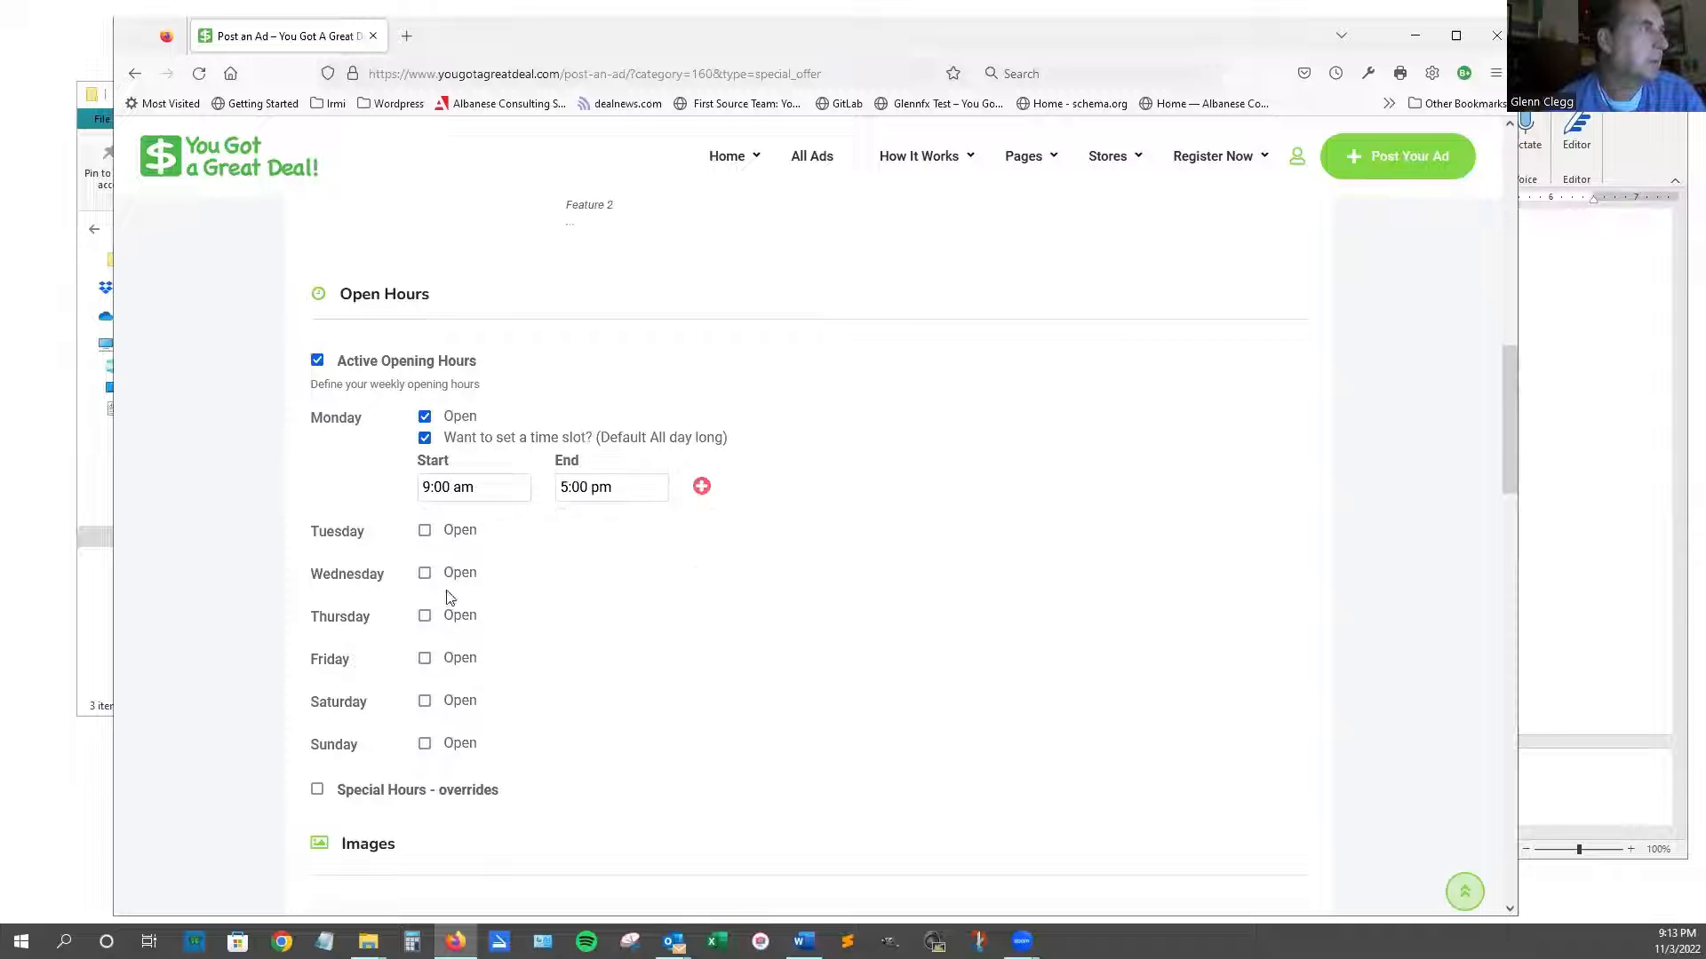
Set Tuesday open from 9:00 am to 5:00 pm.
click(425, 531)
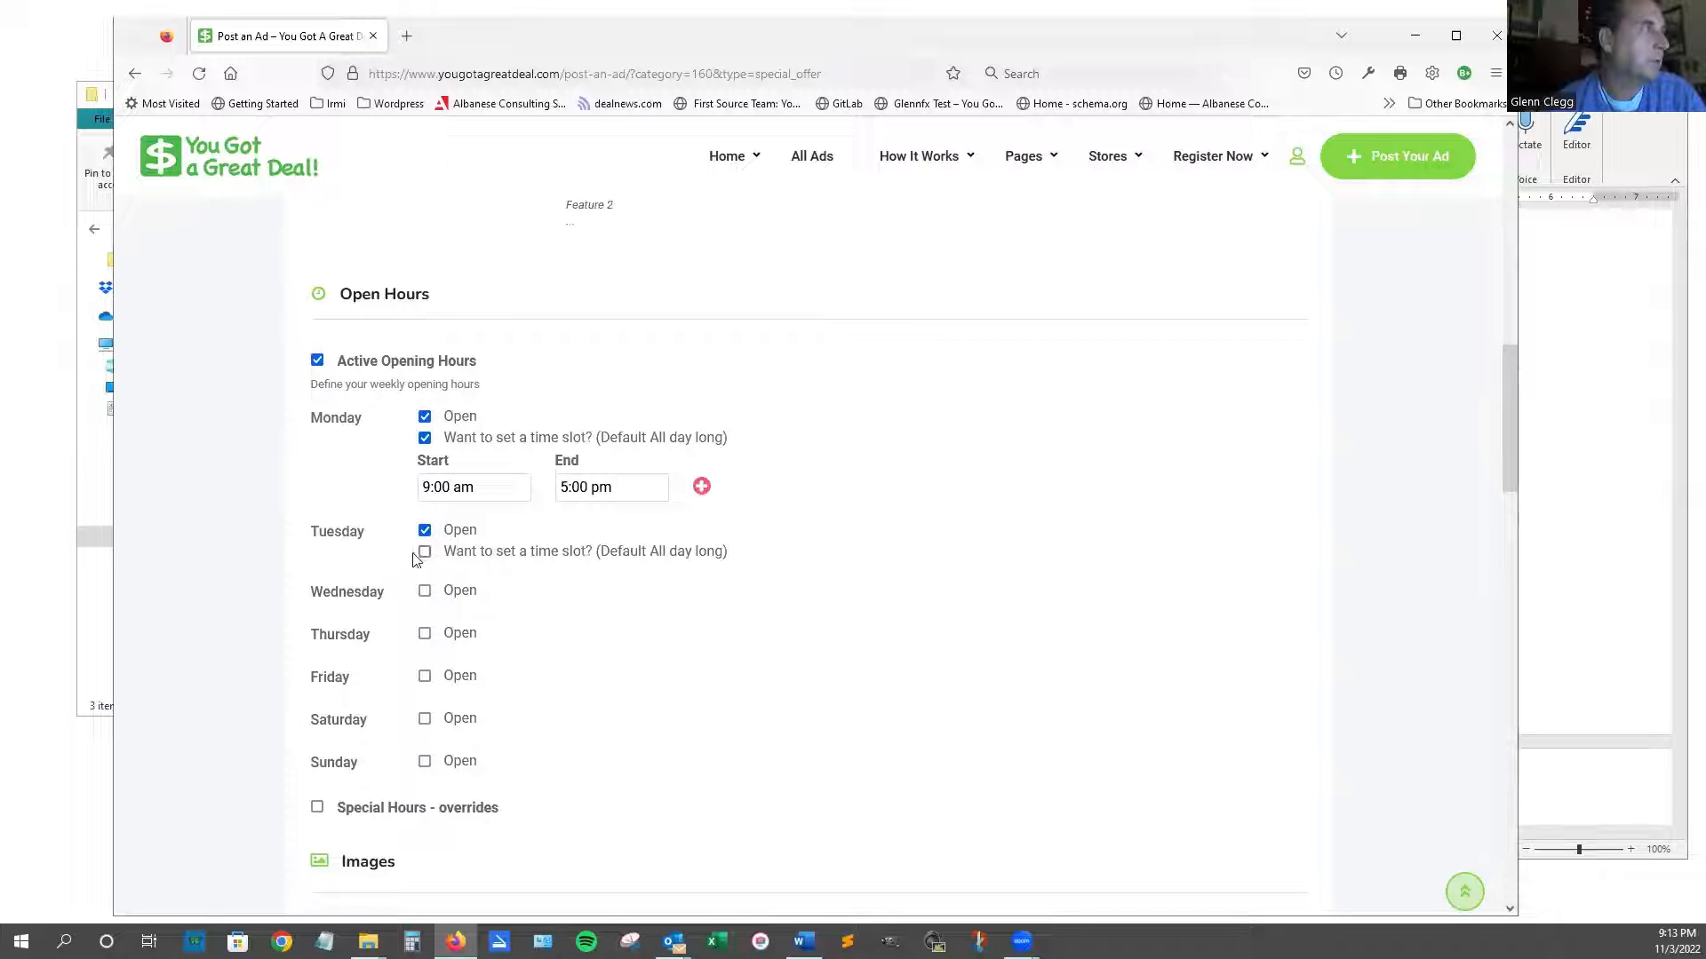
click(425, 554)
click(489, 599)
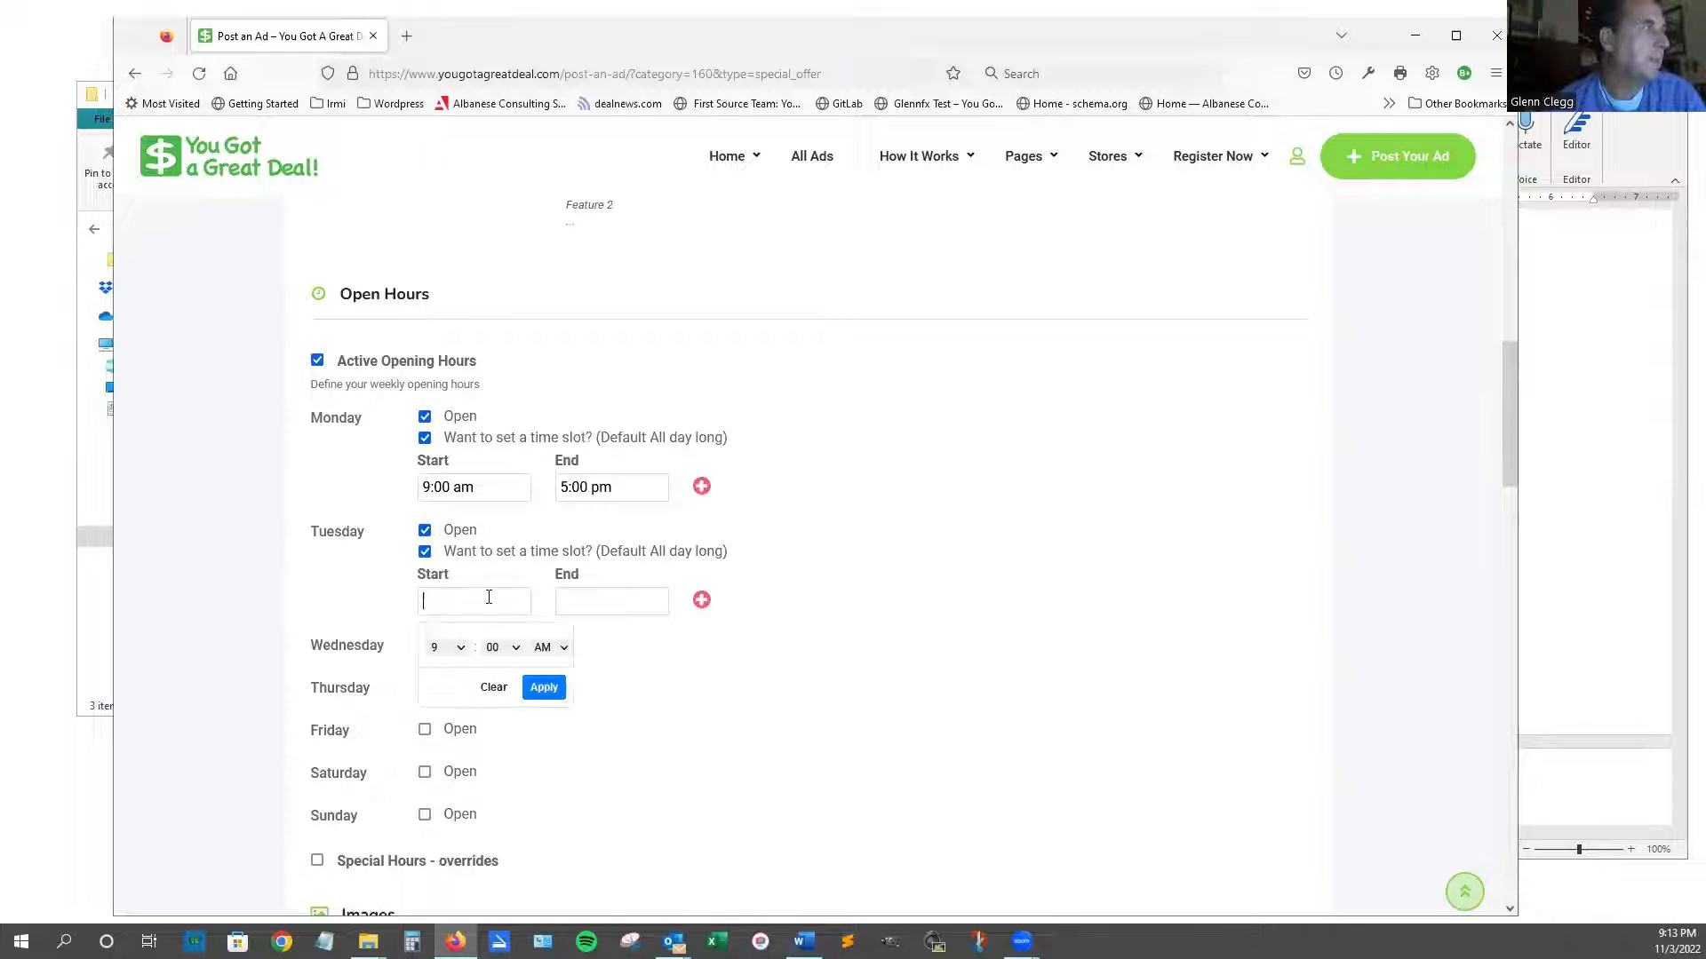
click(544, 690)
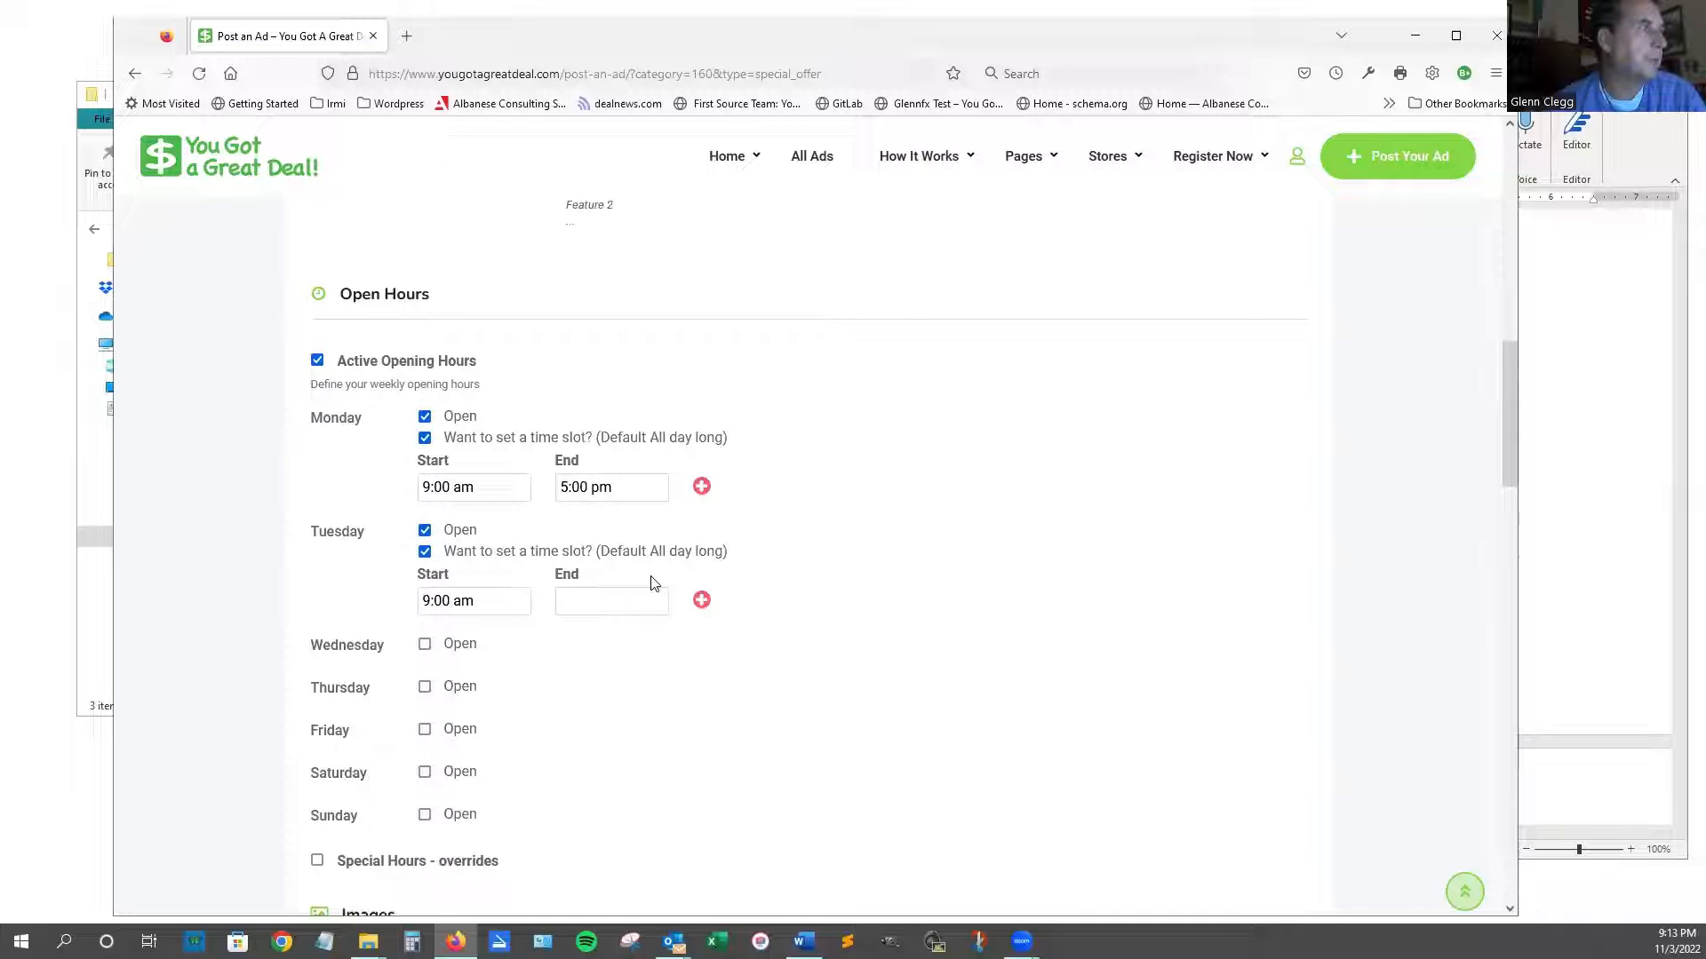
click(620, 611)
click(679, 689)
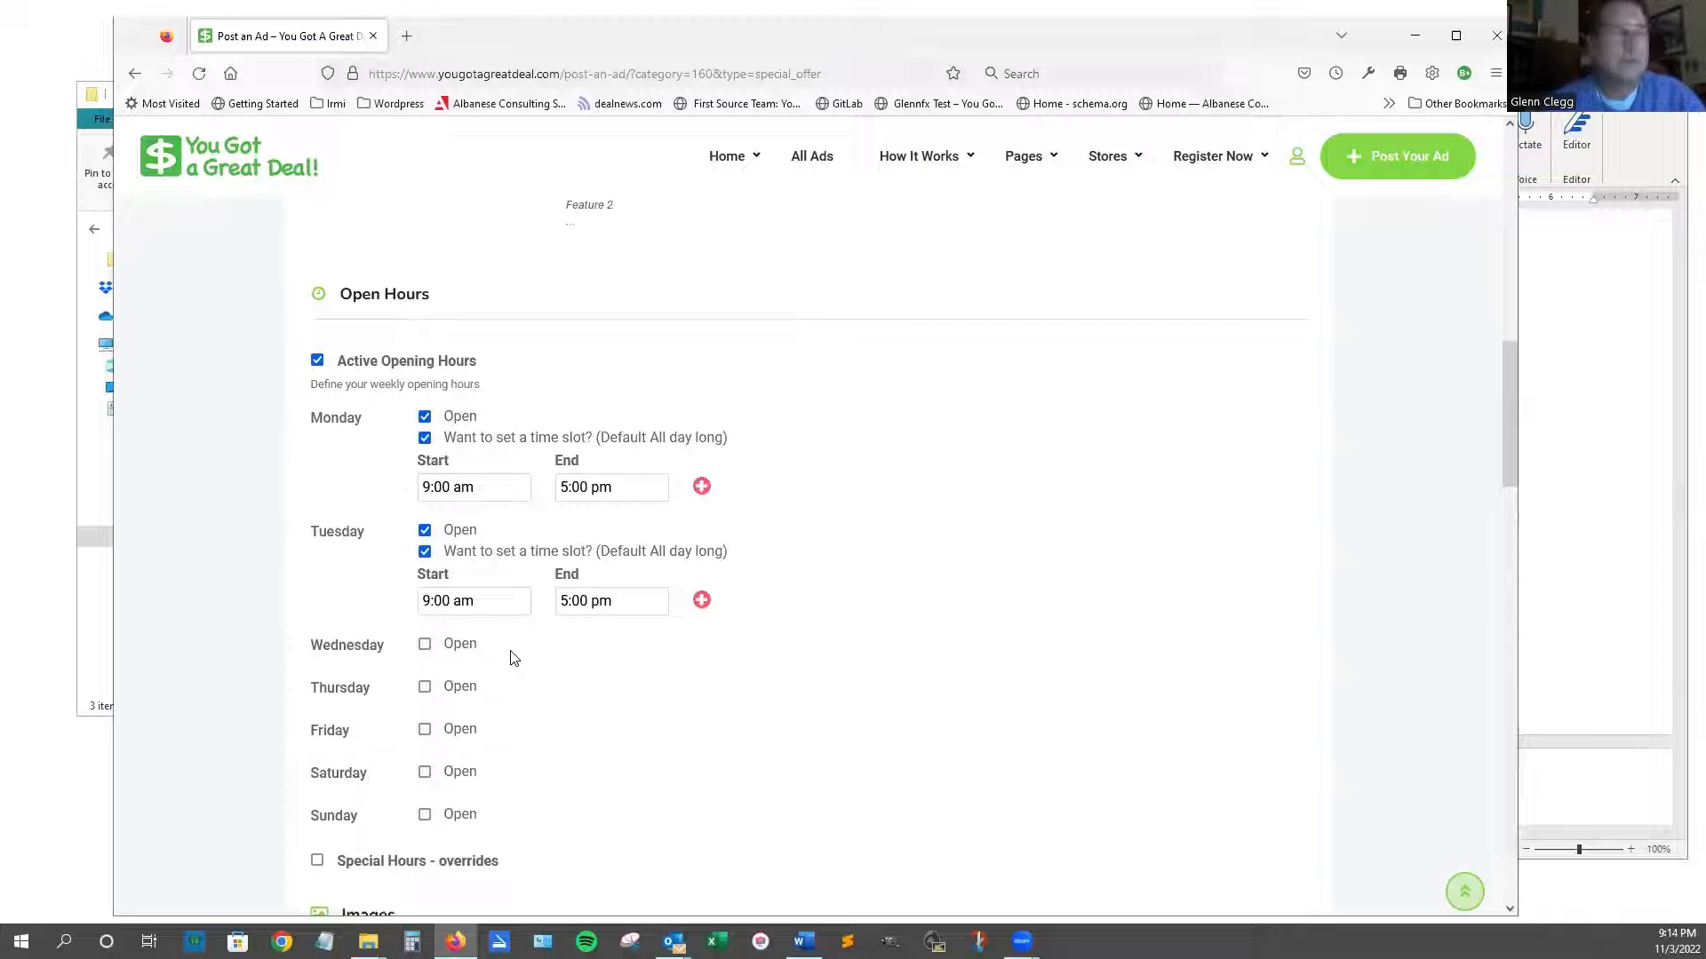
scroll(451, 671, down, 2)
scroll(702, 497, down, 1)
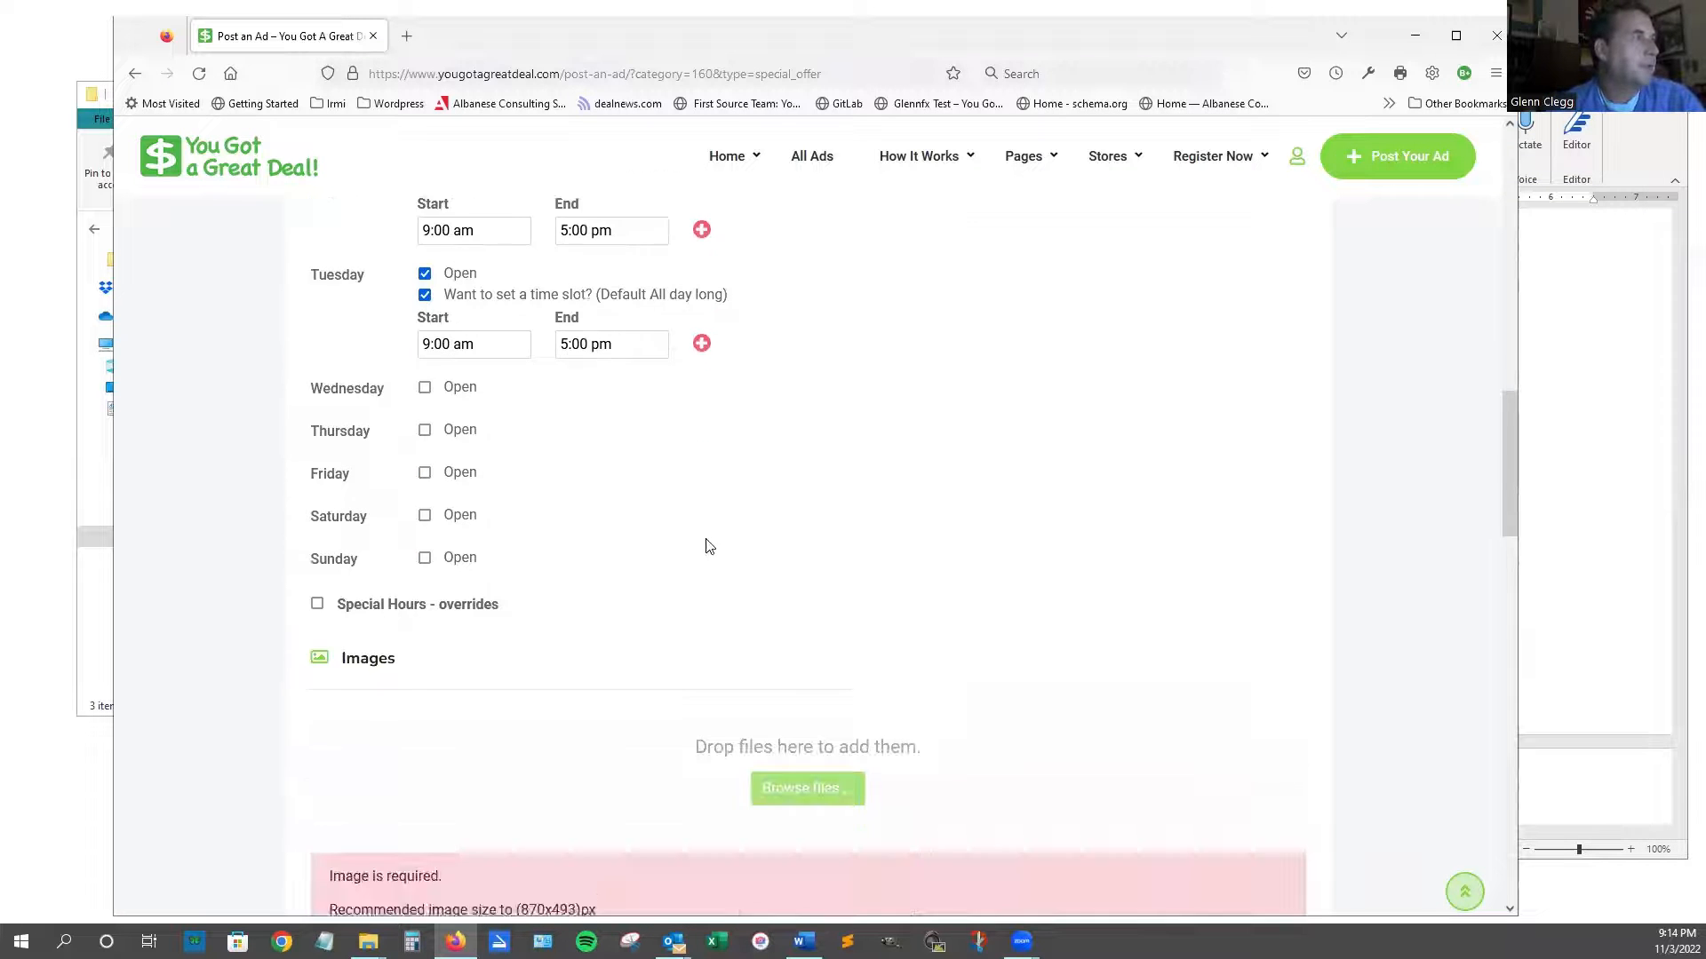
scroll(708, 547, down, 3)
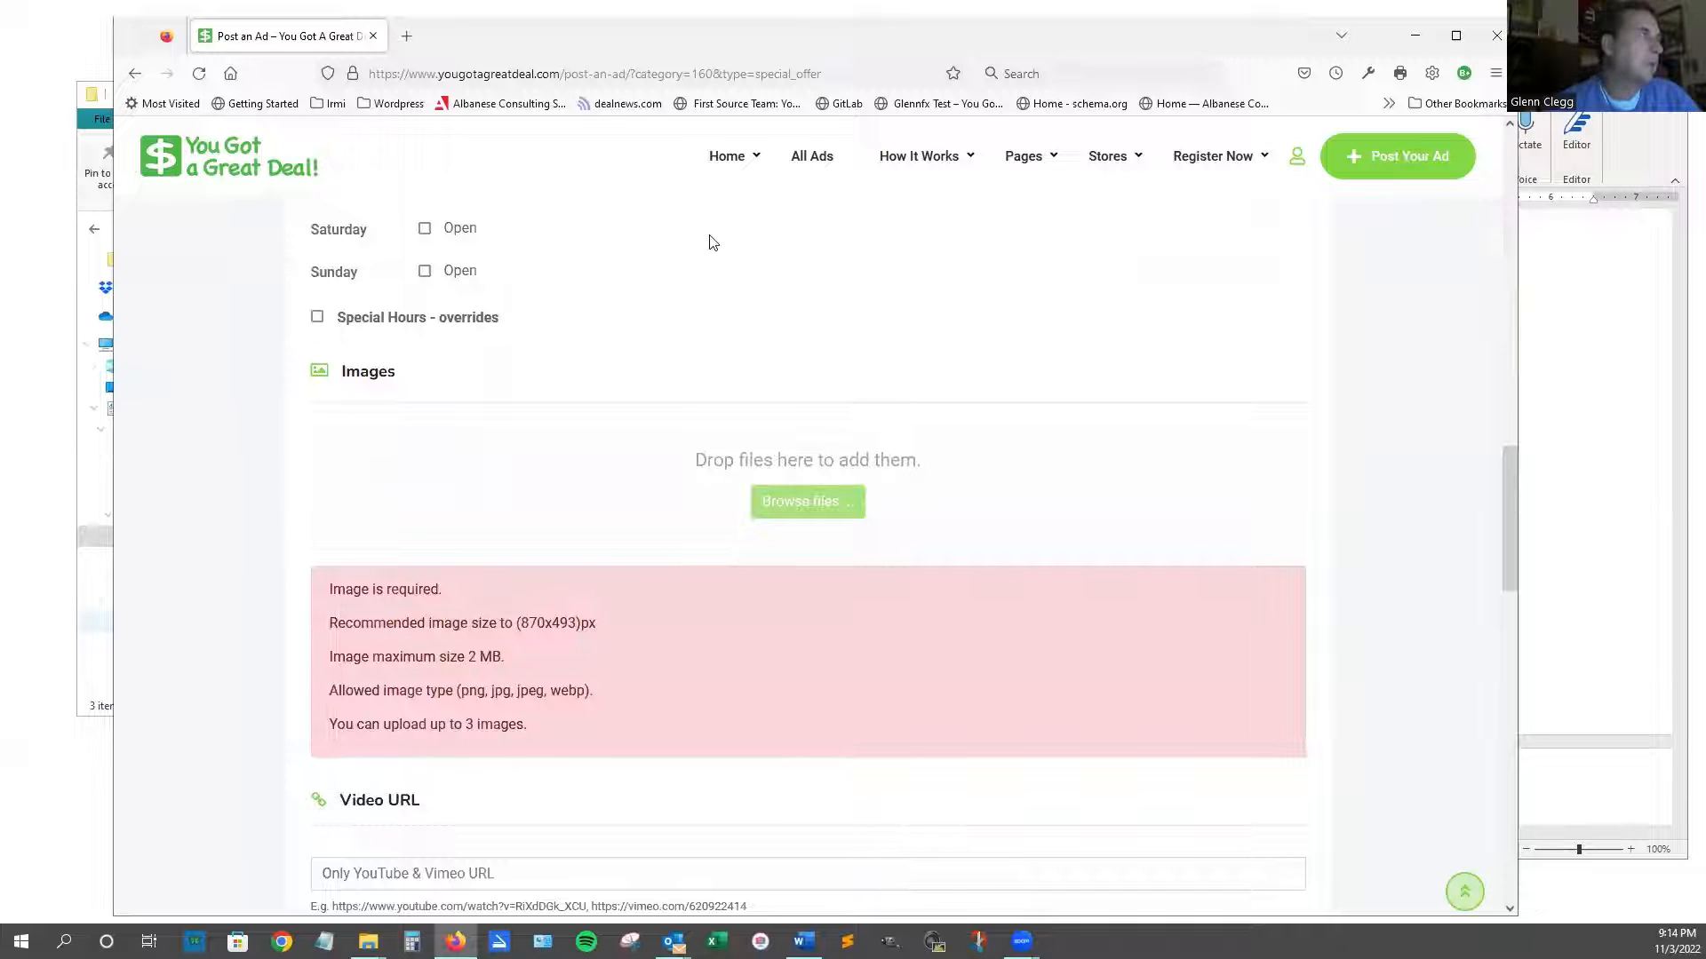
Drag the FURNITUREONE, living-room and mattress images from the Furniture one folder into Images.
click(86, 544)
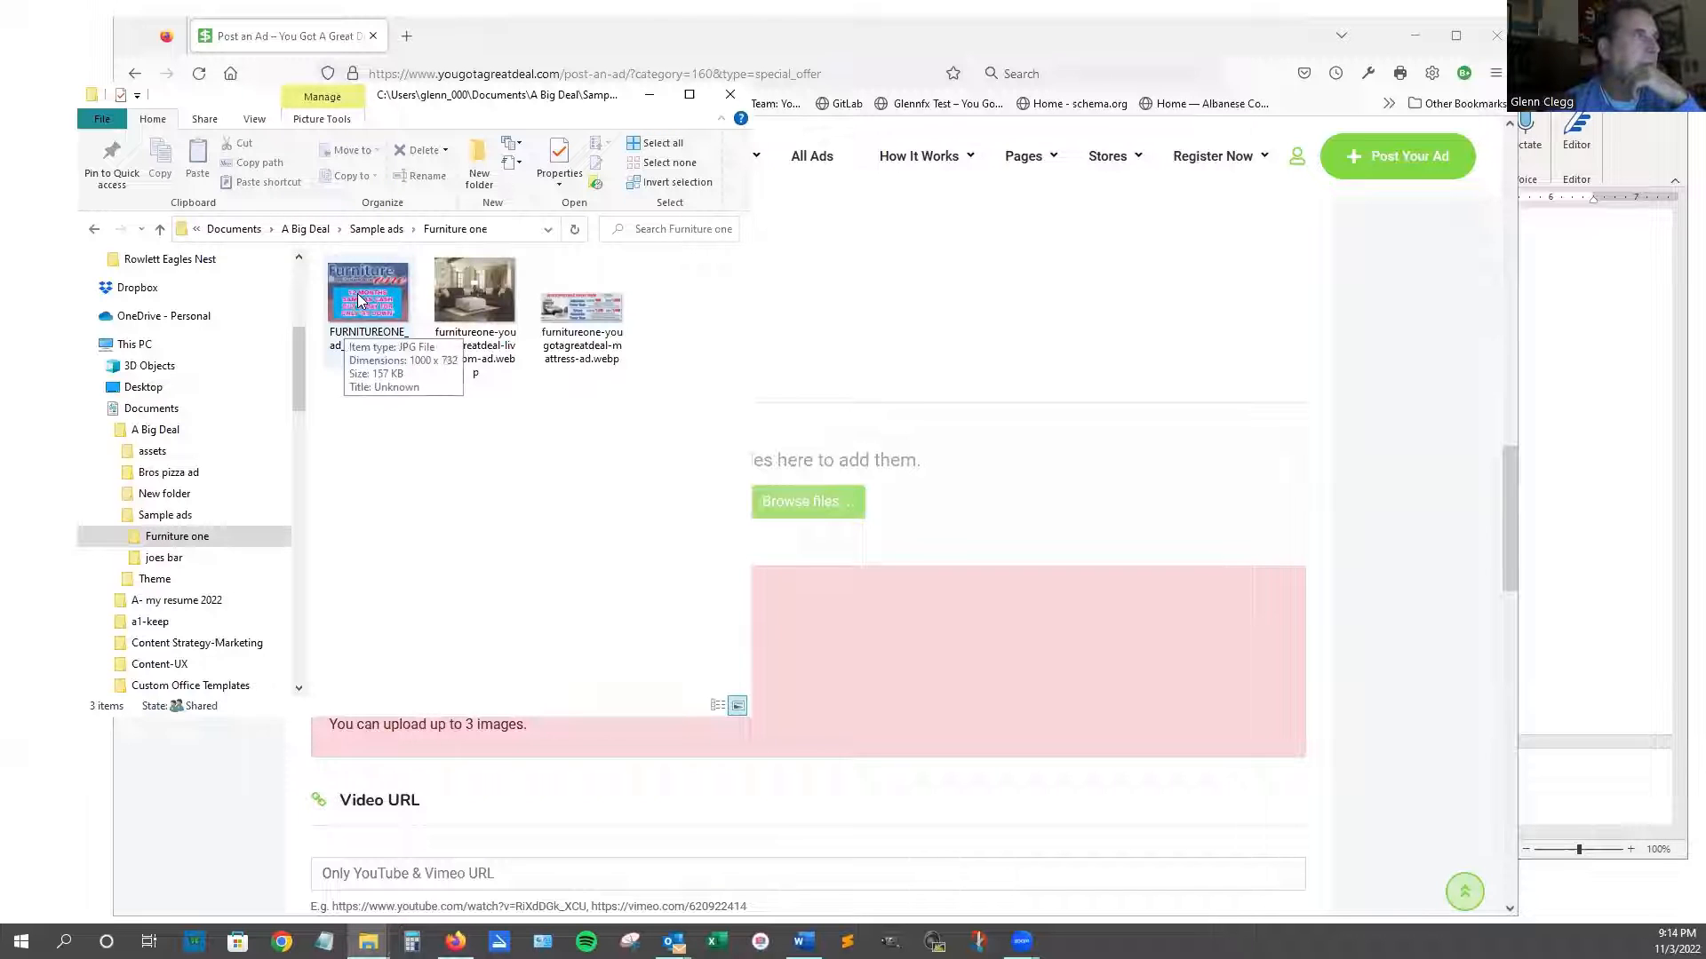
drag(358, 300, 933, 604)
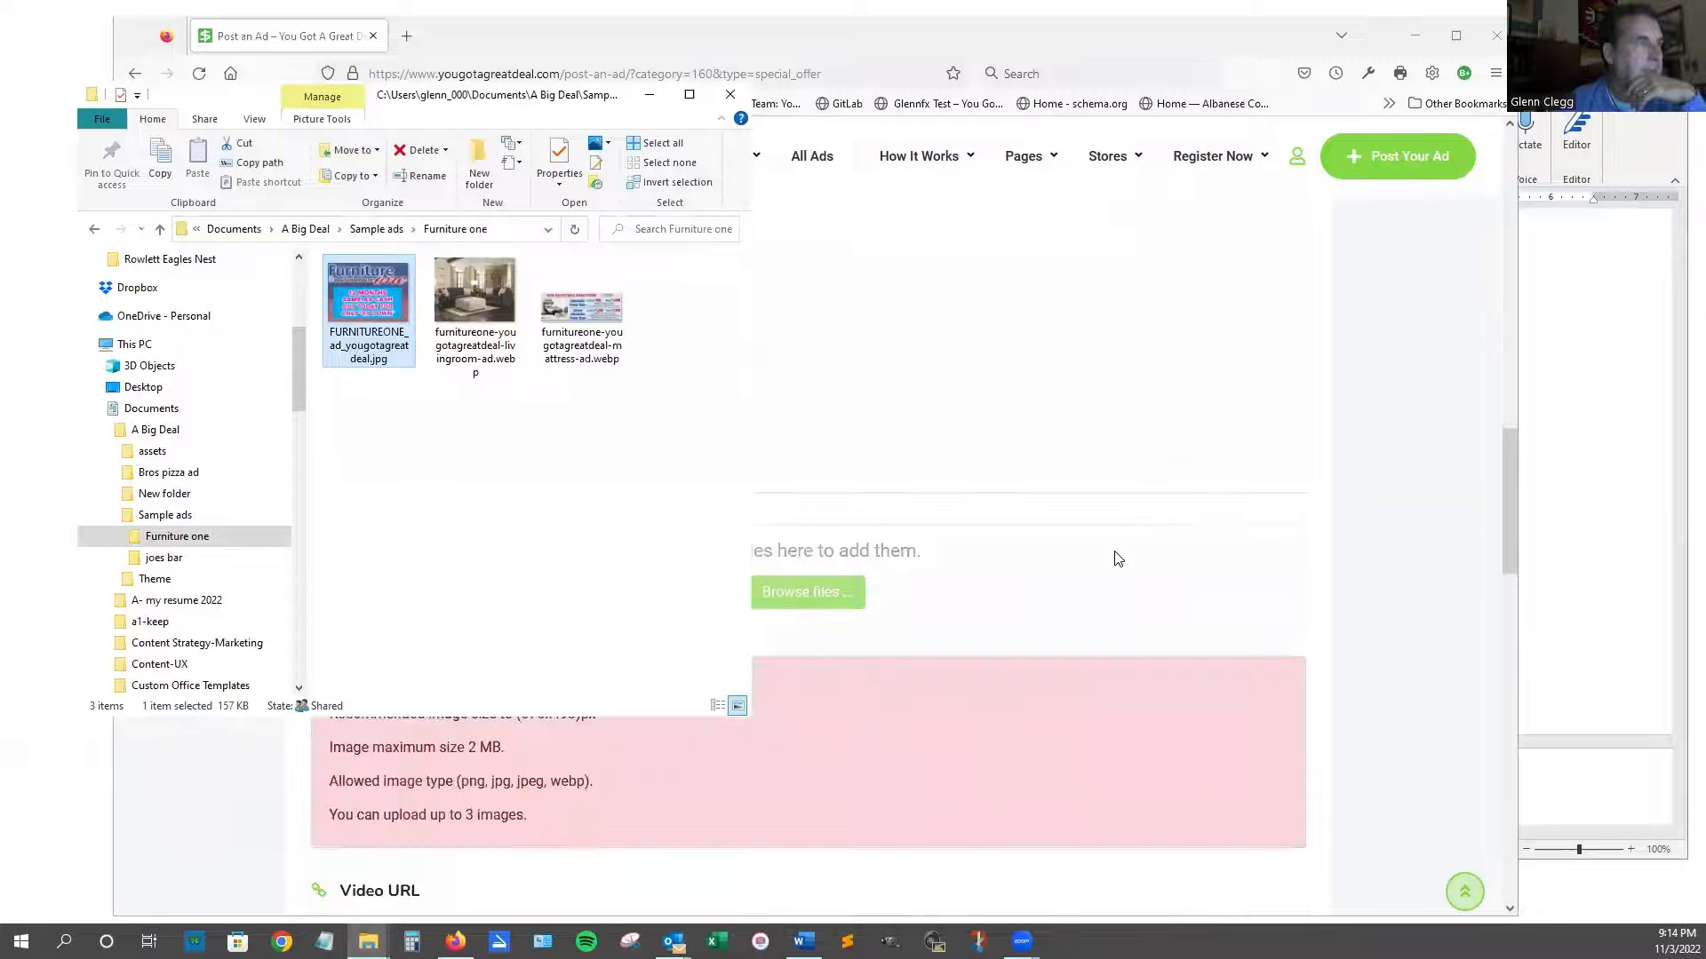
click(1117, 558)
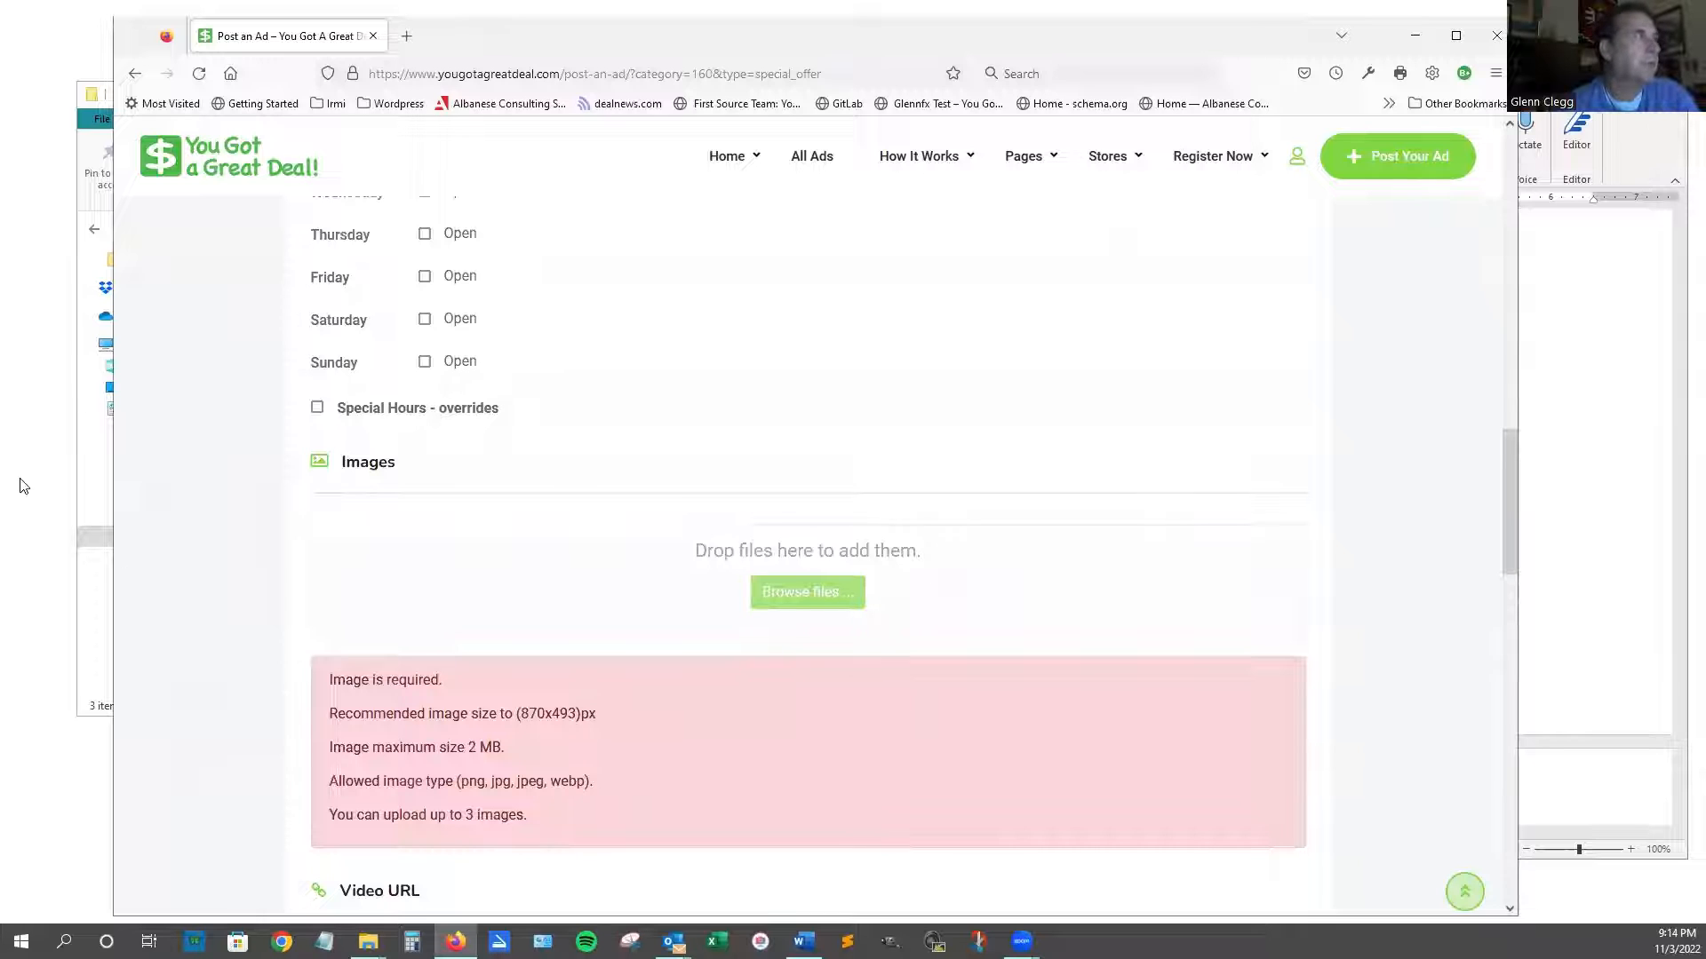
click(98, 555)
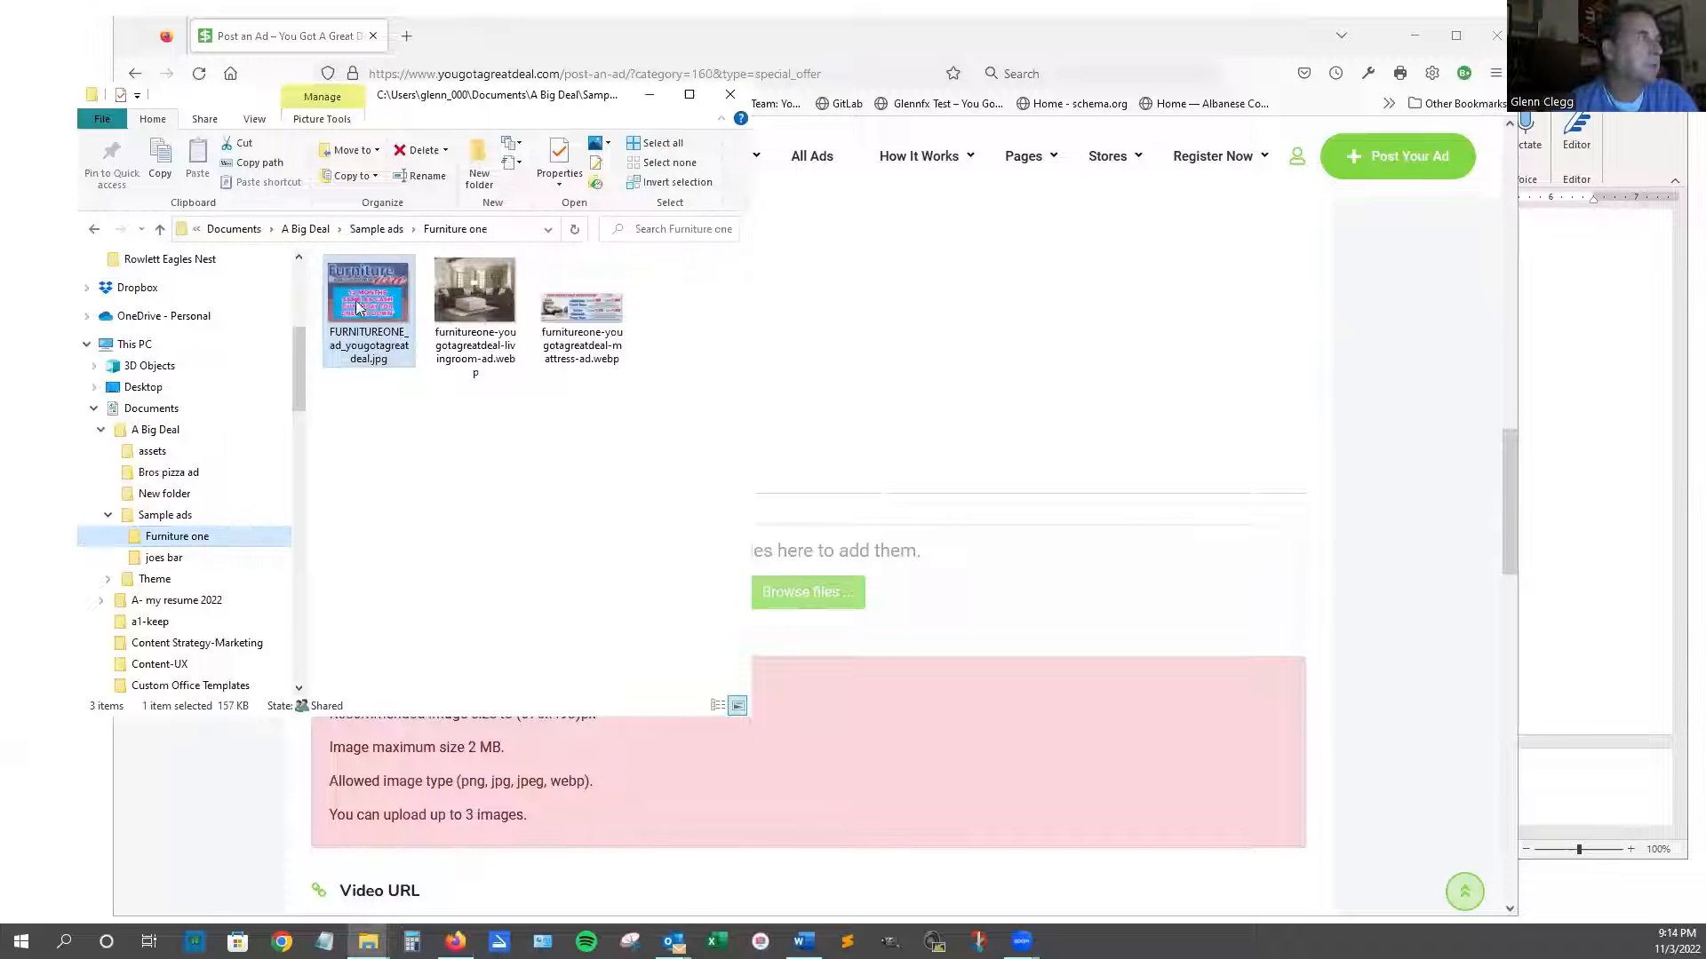
drag(357, 306, 845, 602)
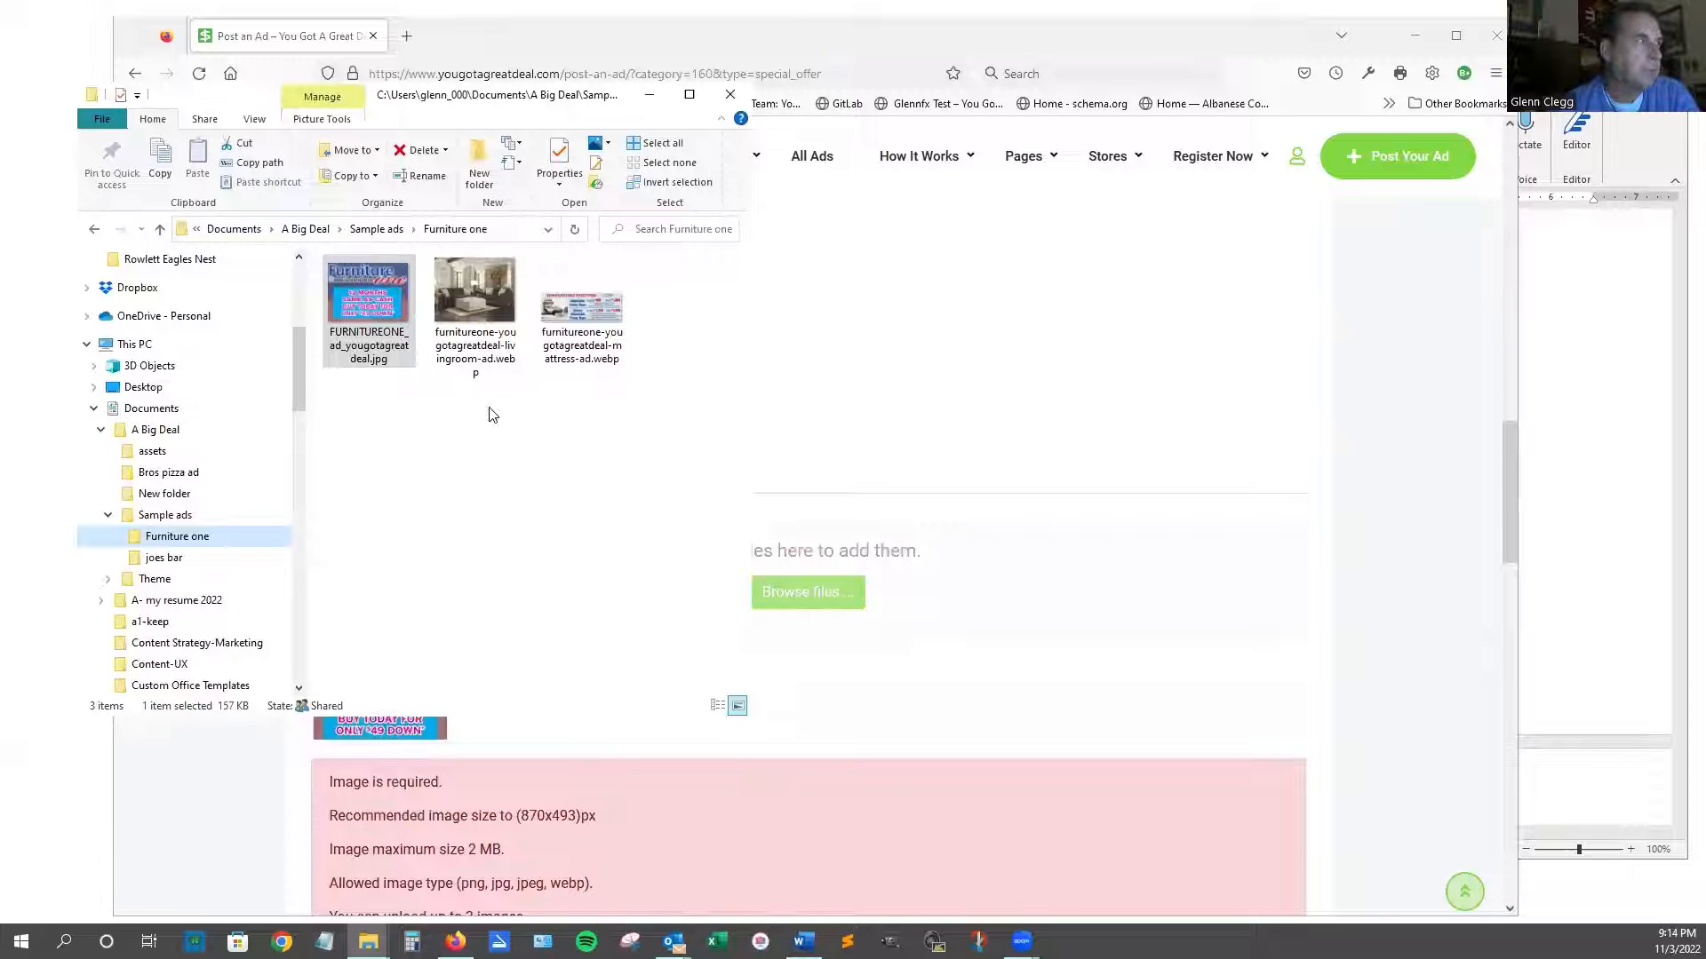
drag(472, 306, 948, 586)
drag(572, 307, 1089, 590)
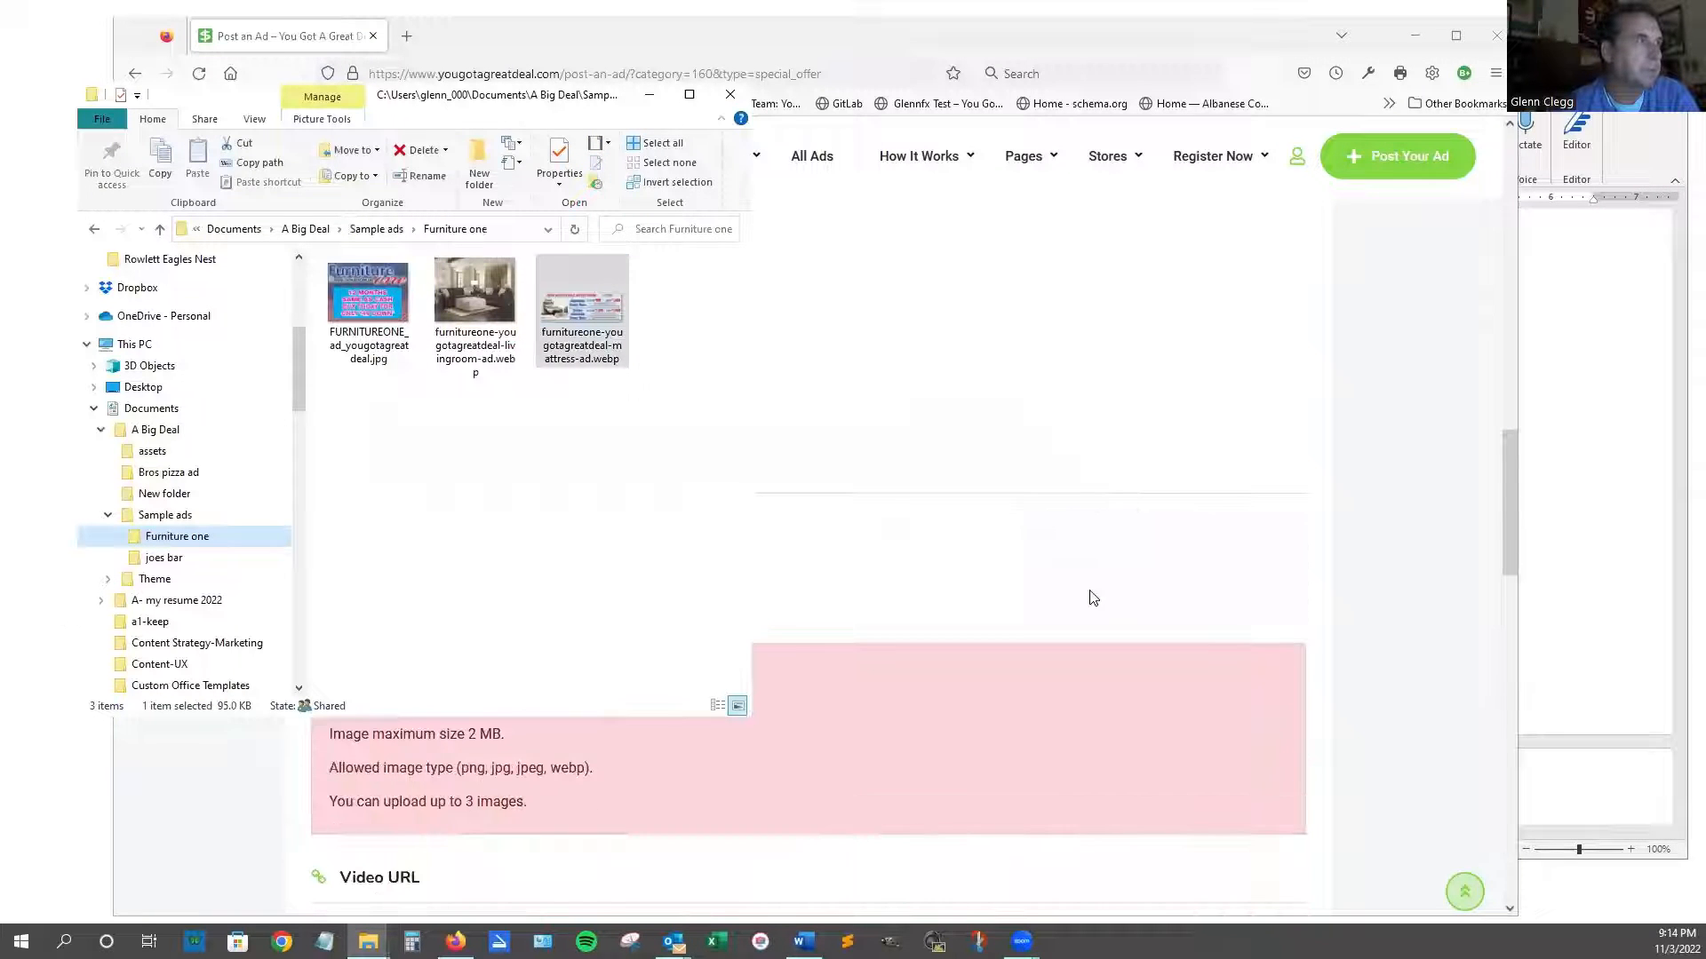
click(1128, 588)
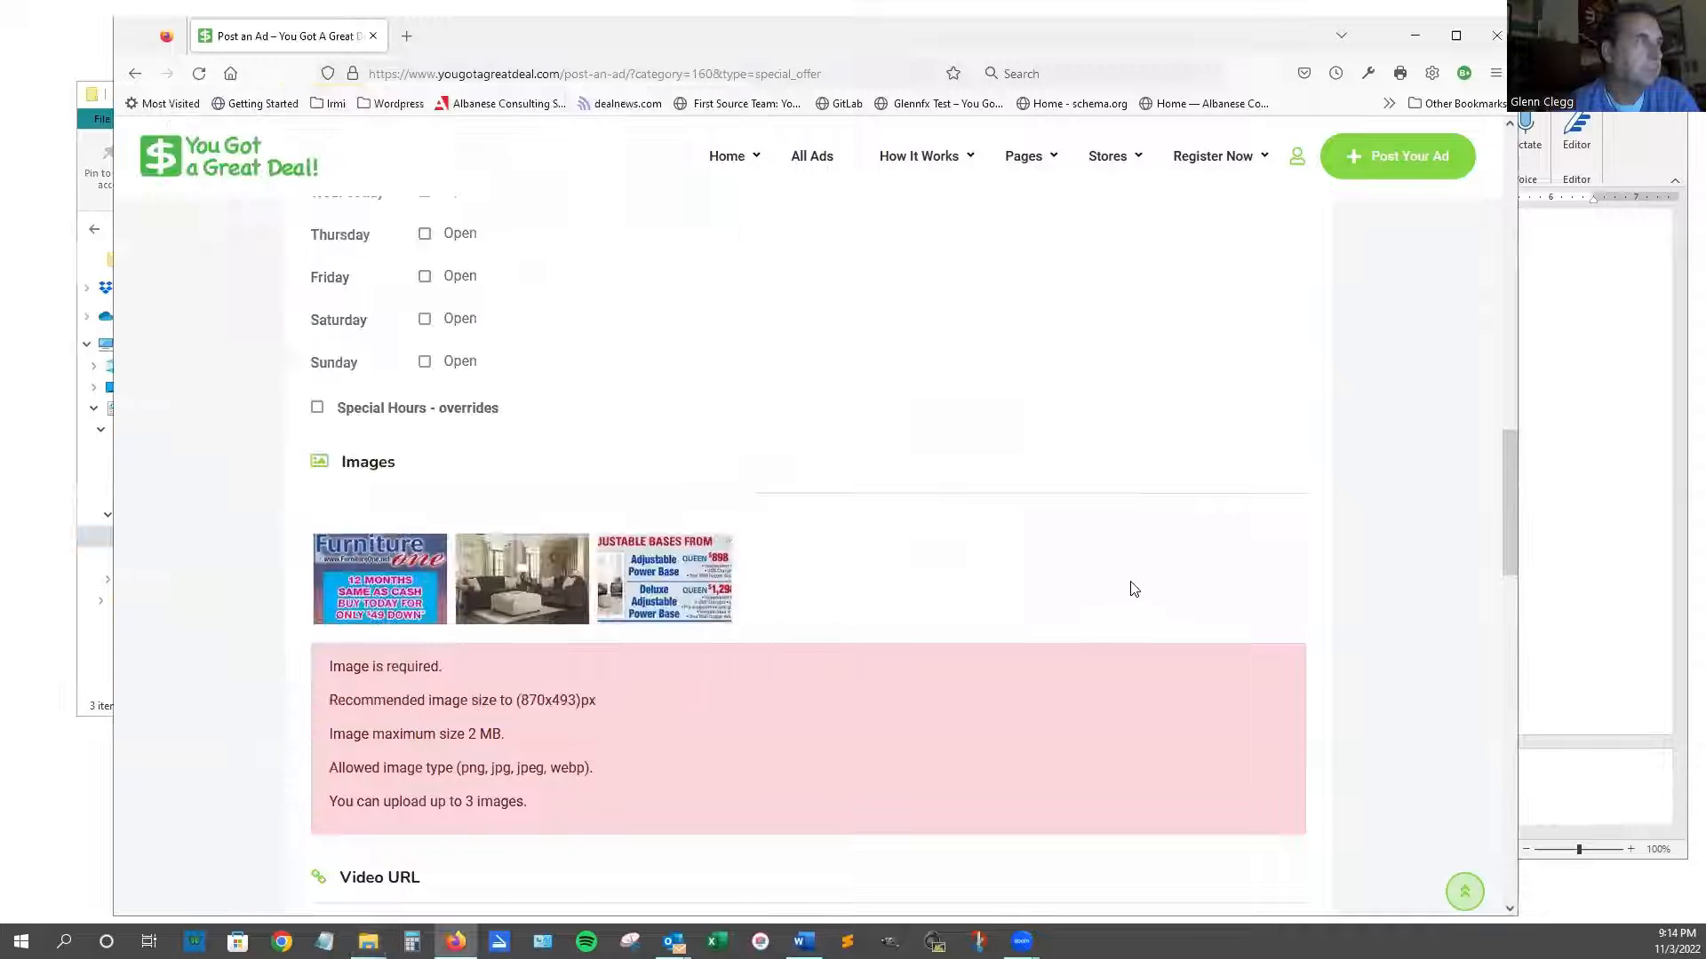
Scroll down to Contact Details and bring forward the Word copy listing the four store locations.
scroll(1127, 586, down, 1)
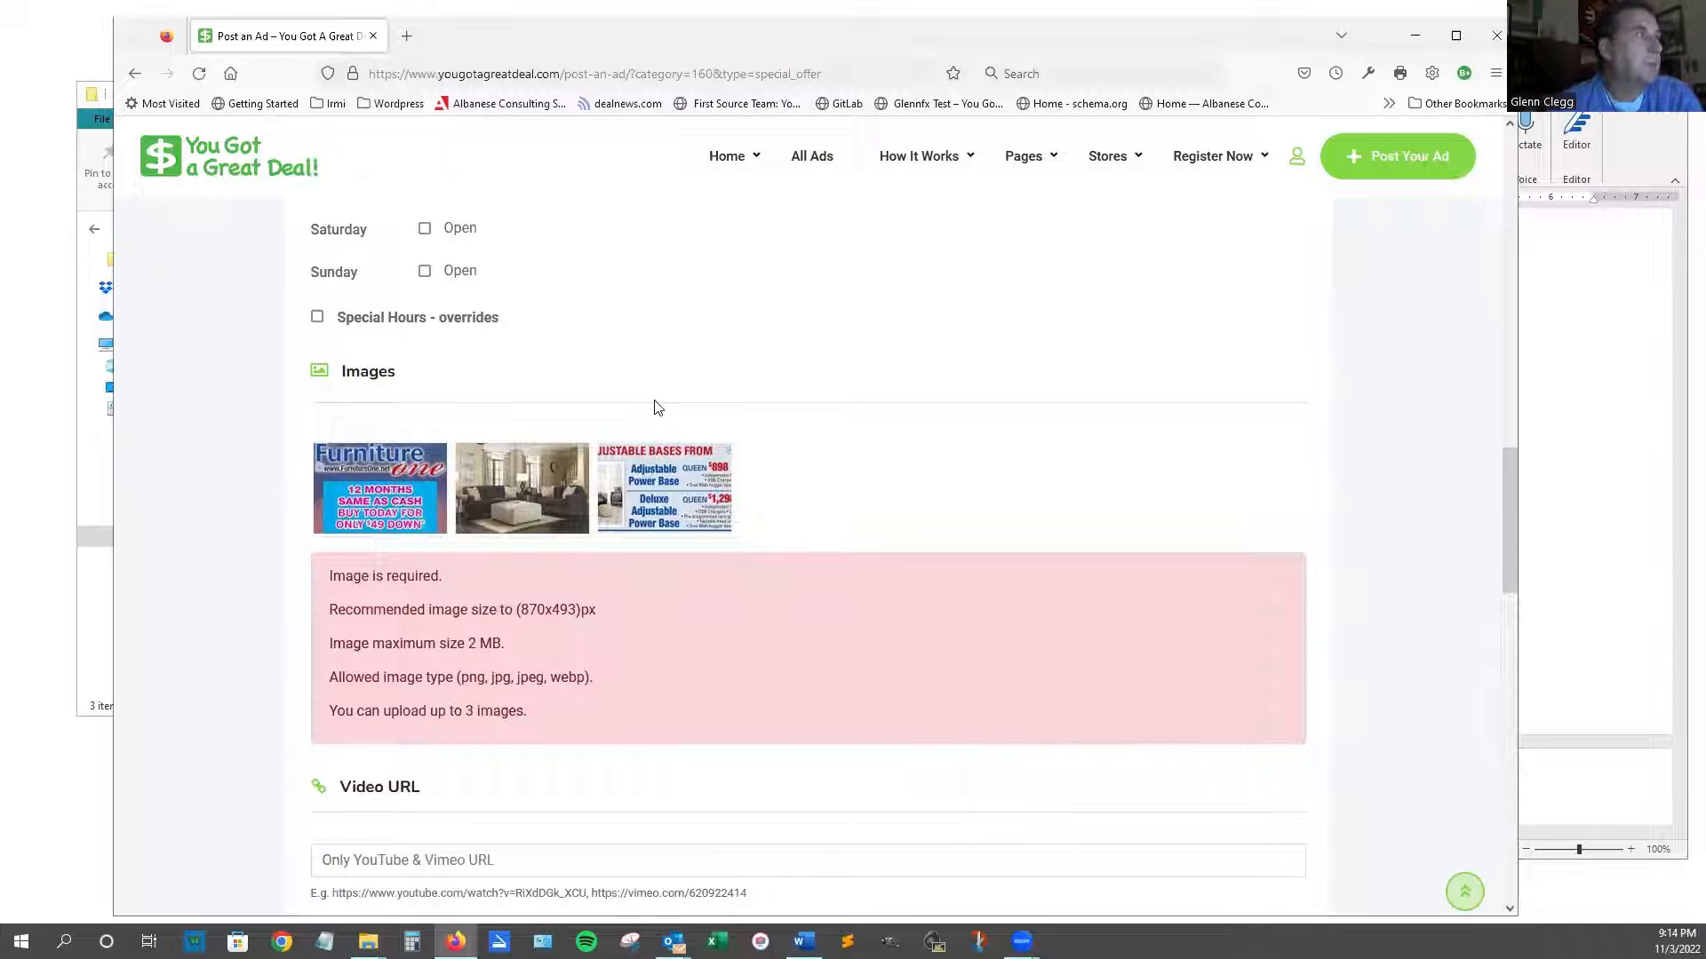
scroll(657, 407, up, 5)
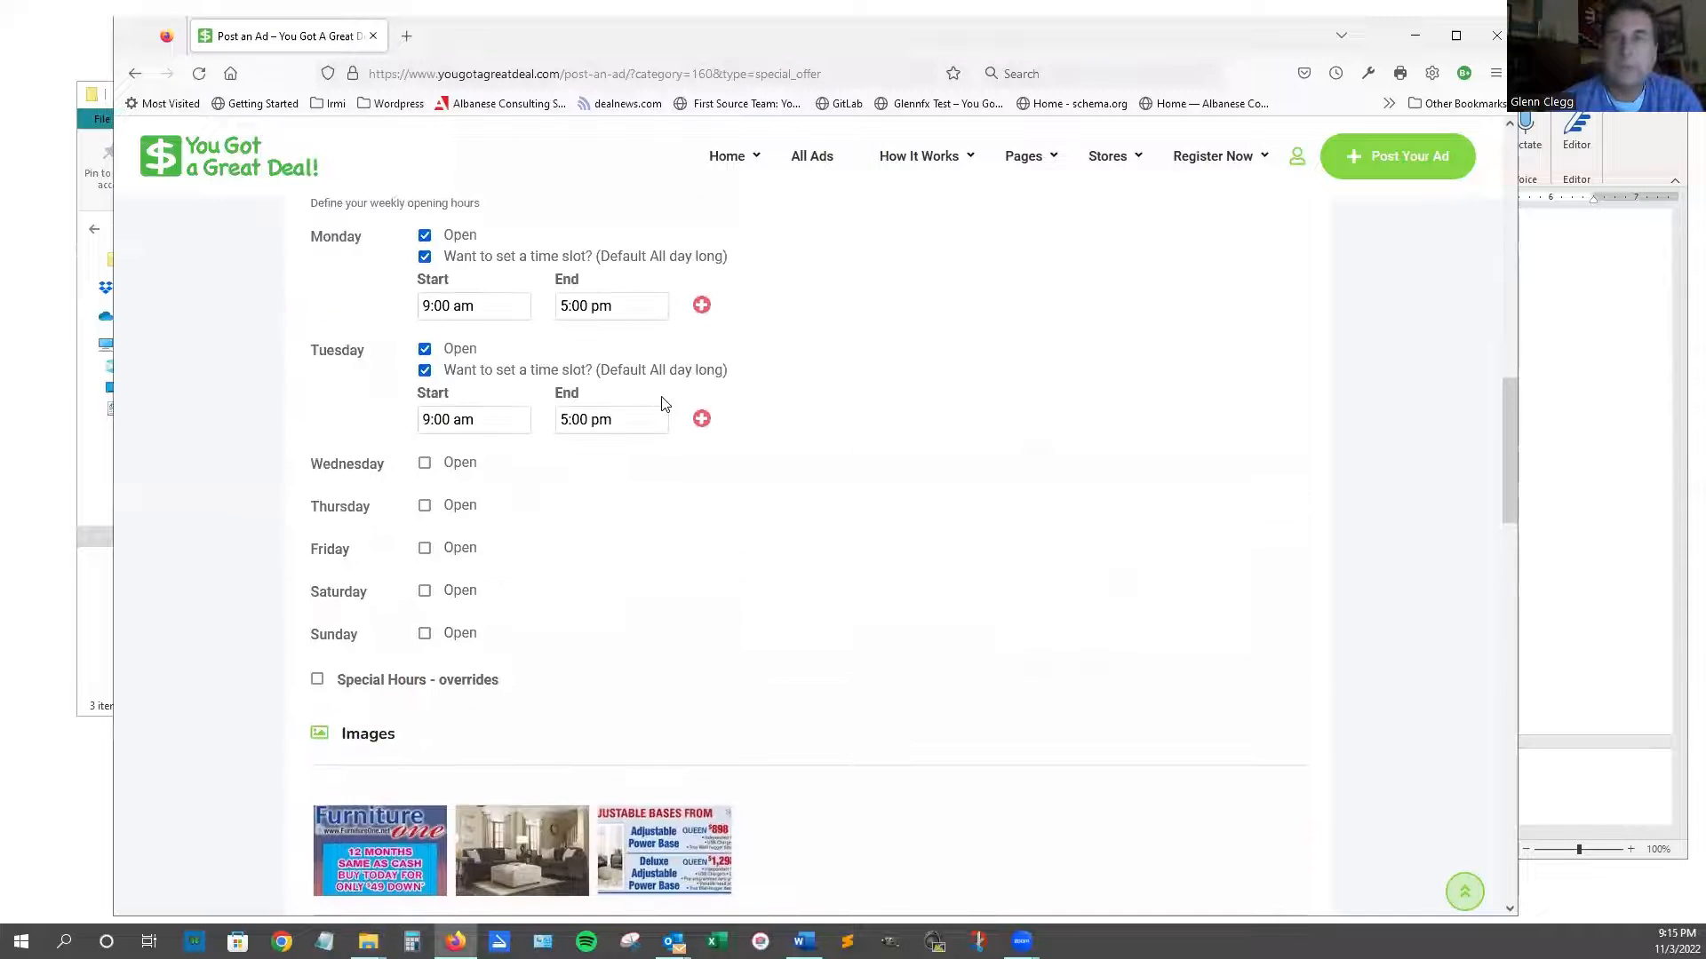
scroll(695, 410, down, 5)
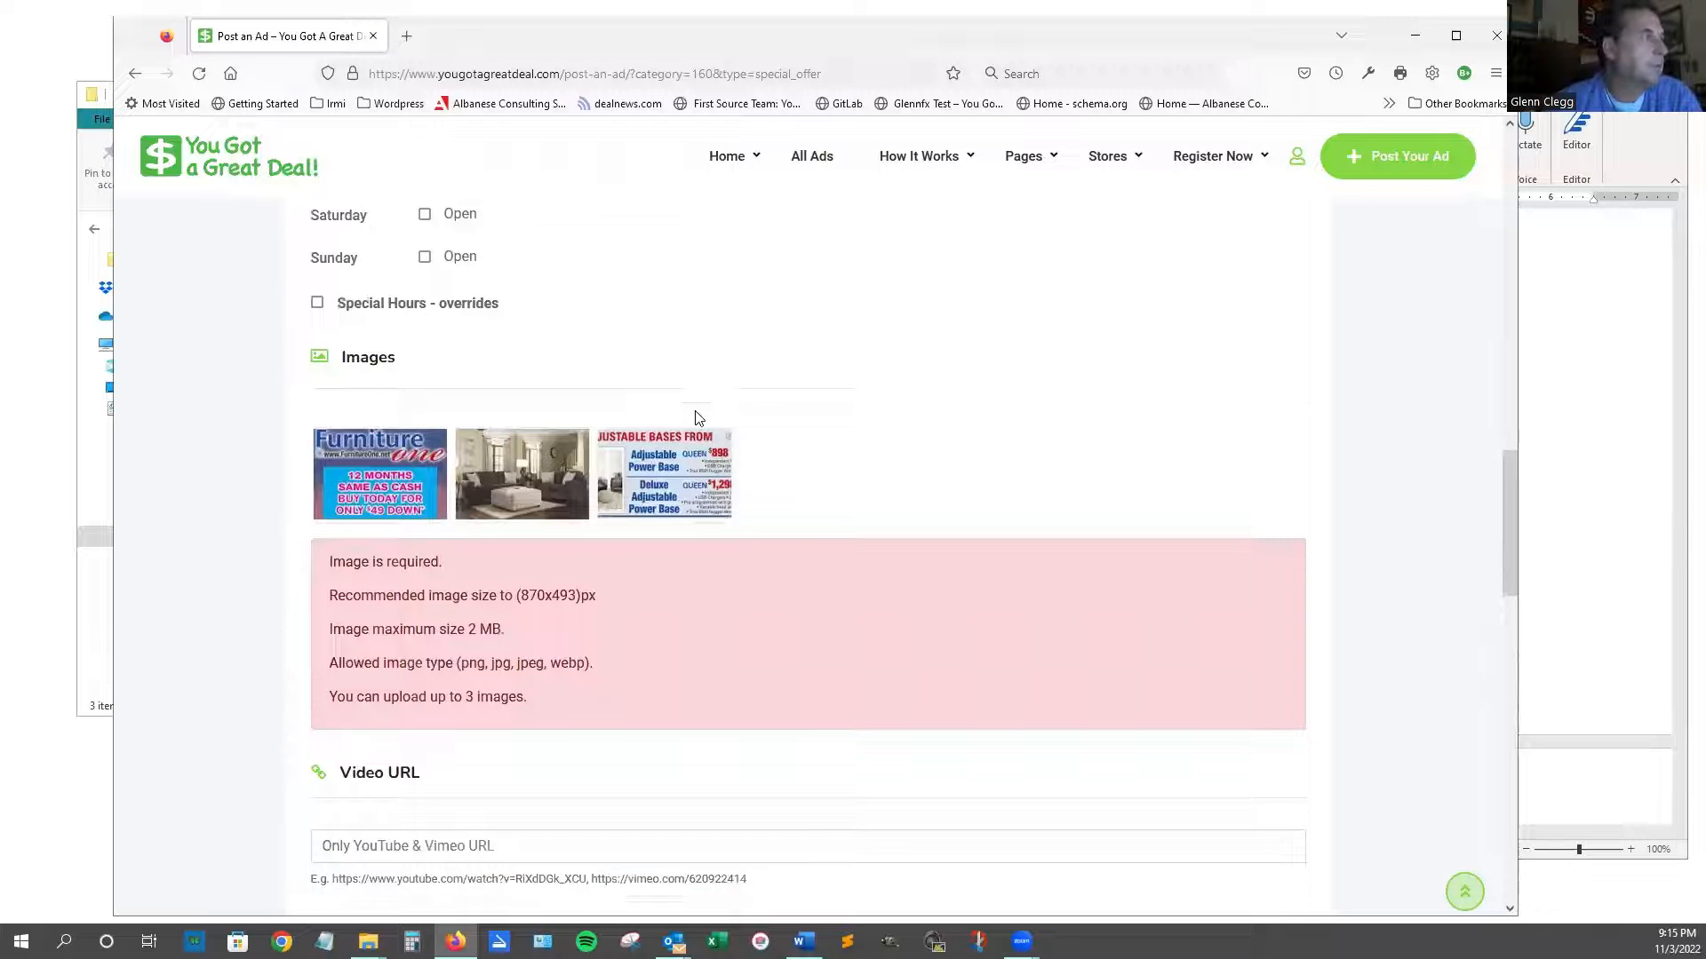
scroll(697, 418, down, 7)
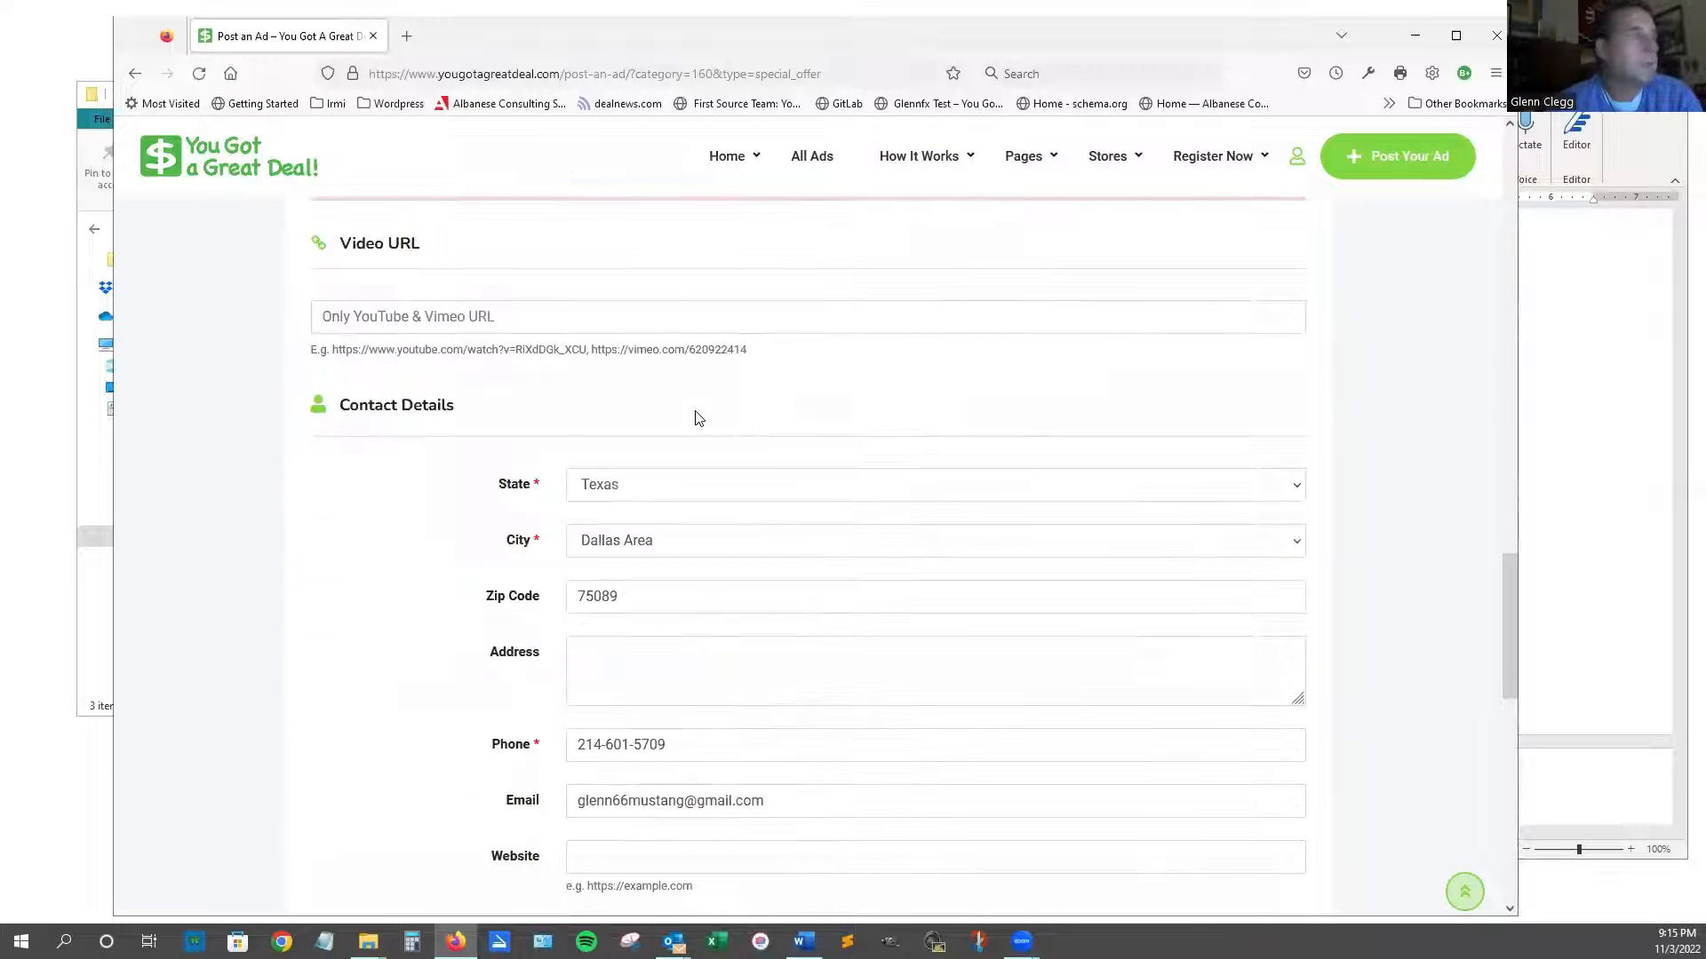
scroll(698, 418, down, 2)
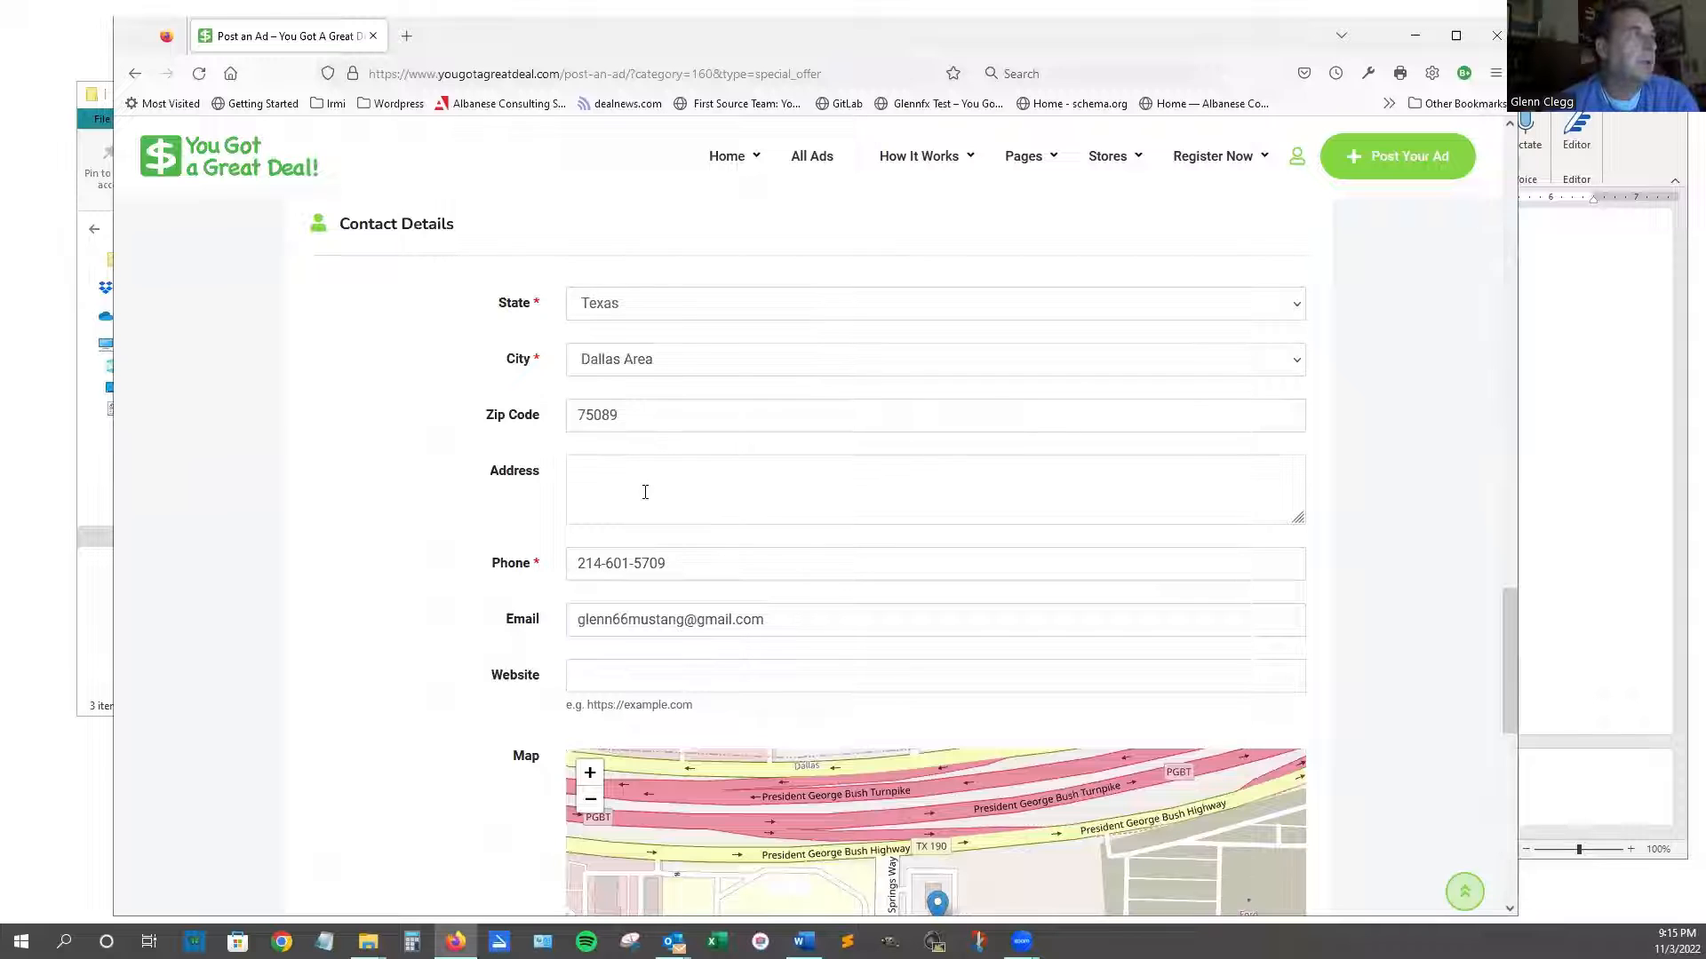
click(1611, 579)
scroll(1431, 527, up, 3)
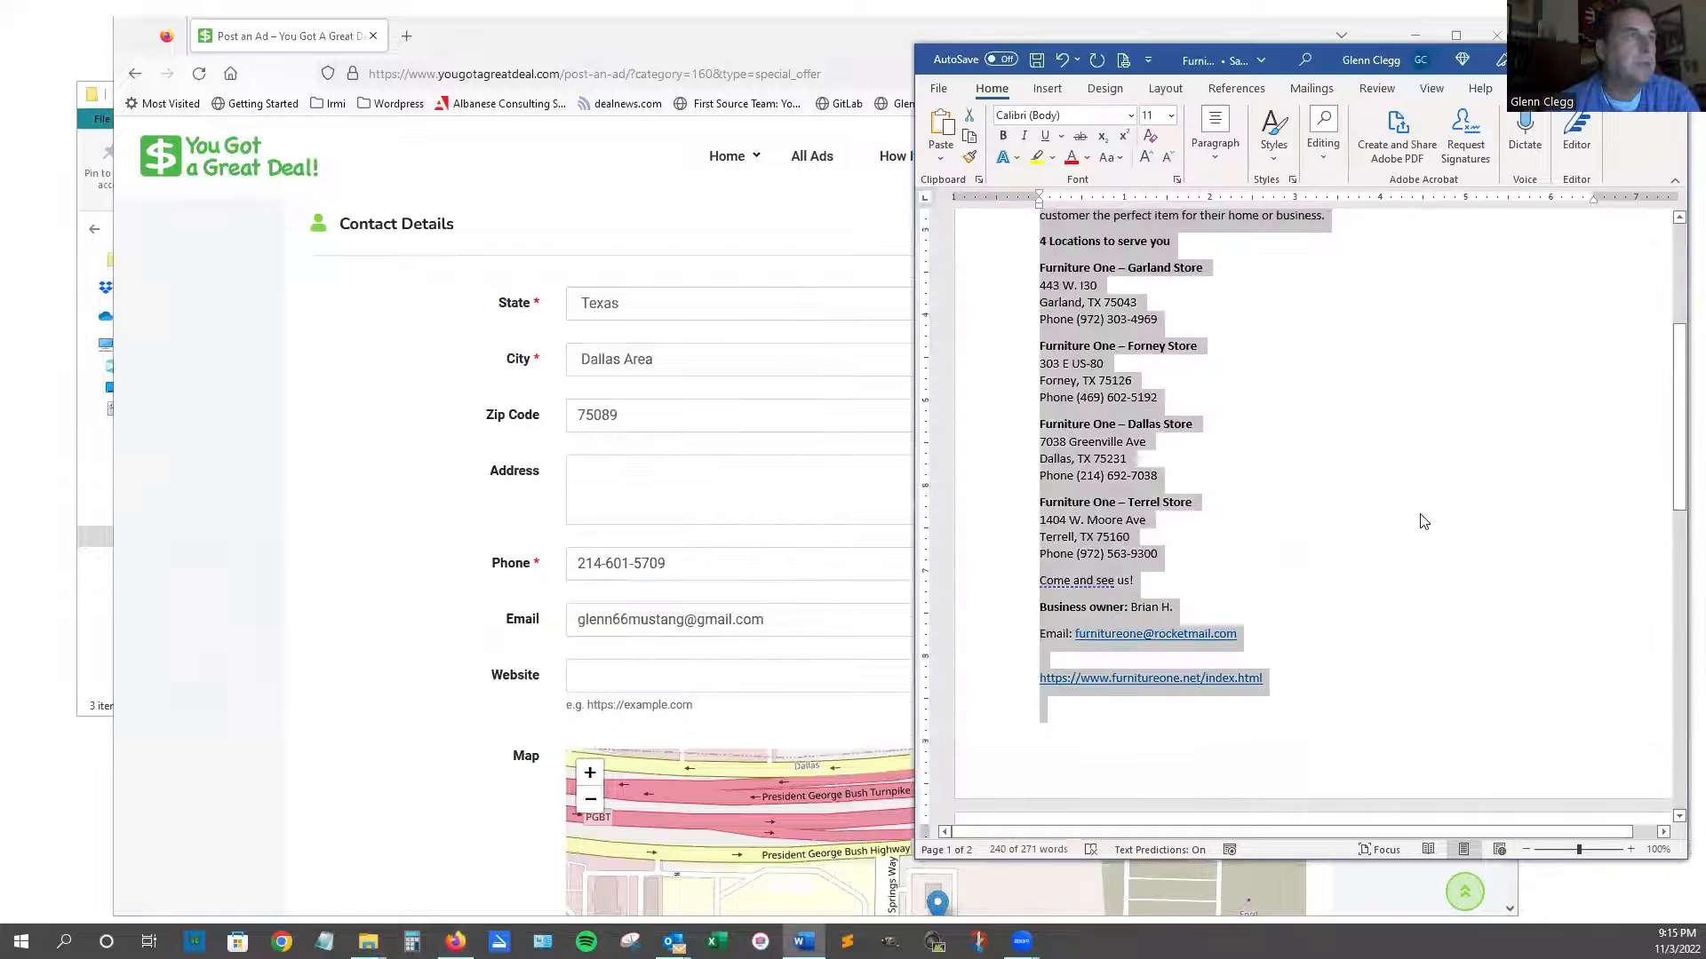
Copy the Garland Store address from Word into the ad's Address field.
click(1414, 517)
scroll(1414, 517, up, 1)
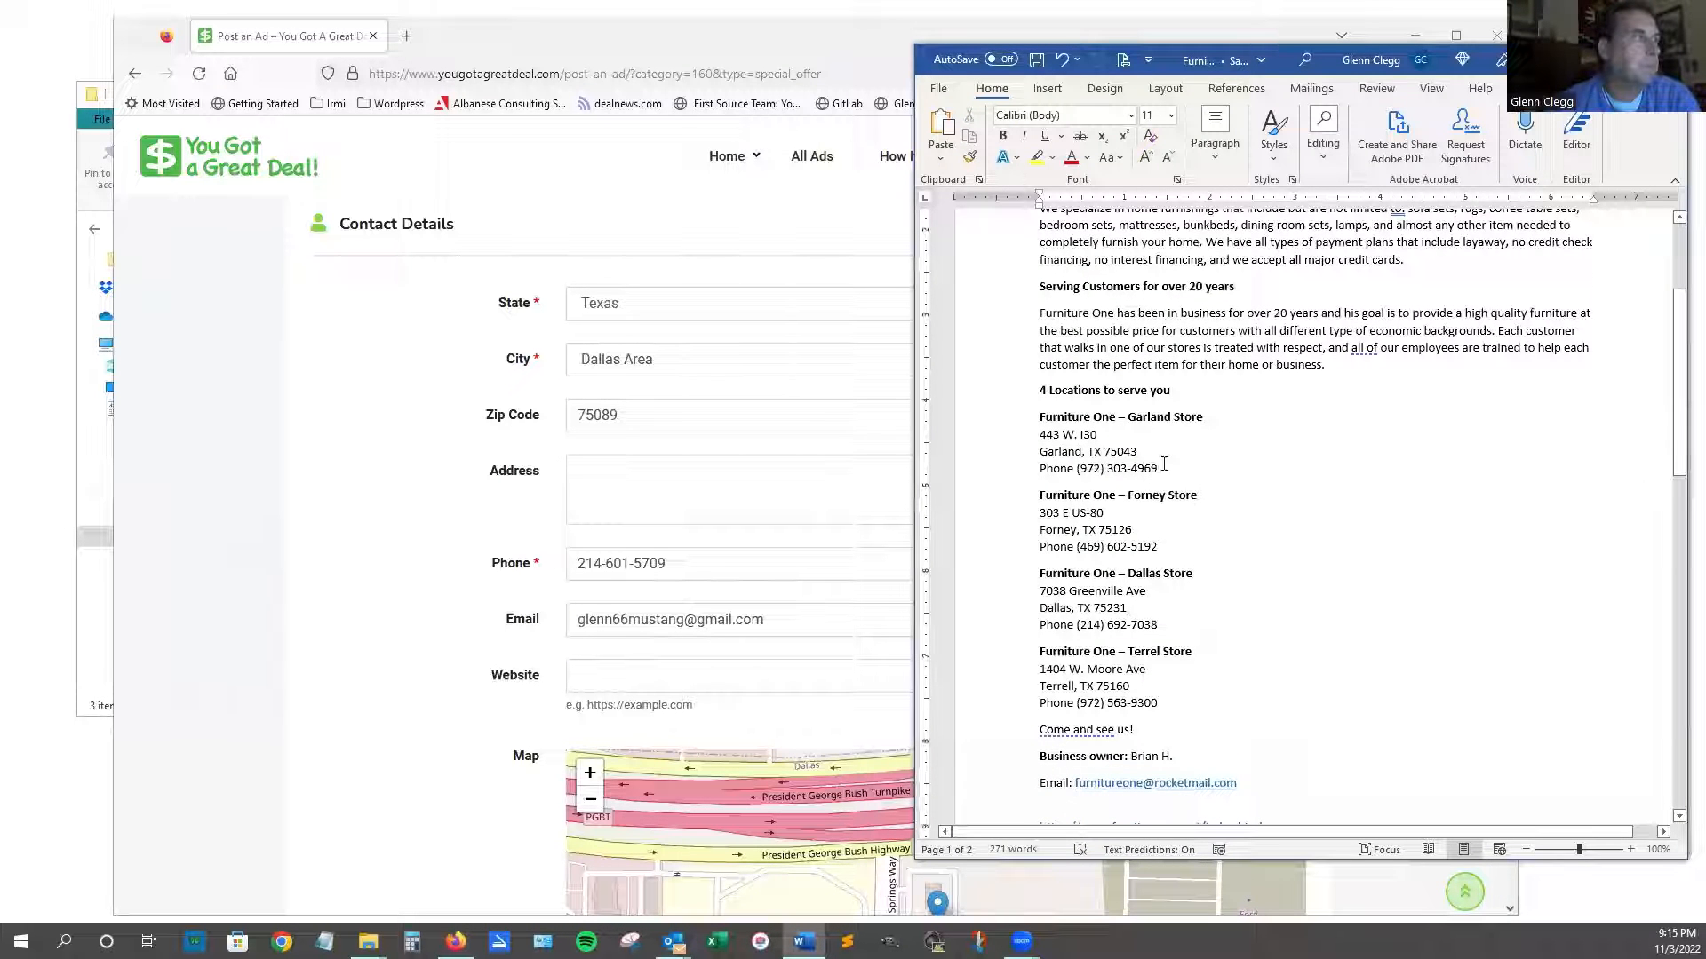
drag(1034, 437, 1004, 421)
key(ctrl+c)
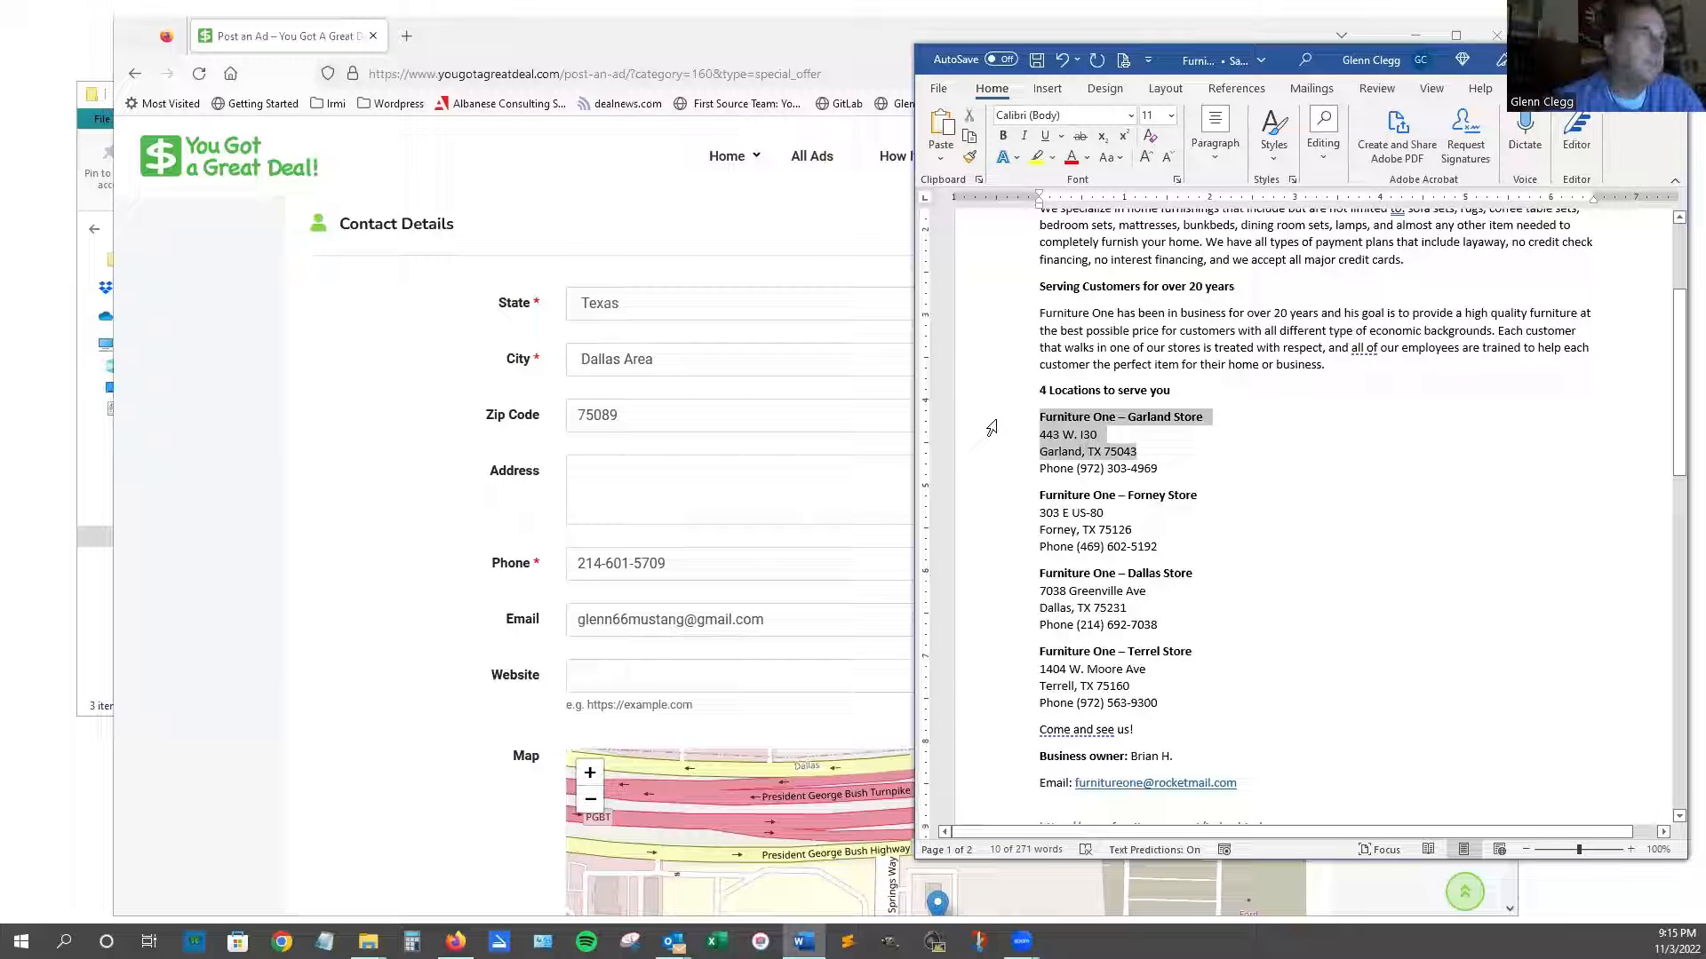
click(682, 483)
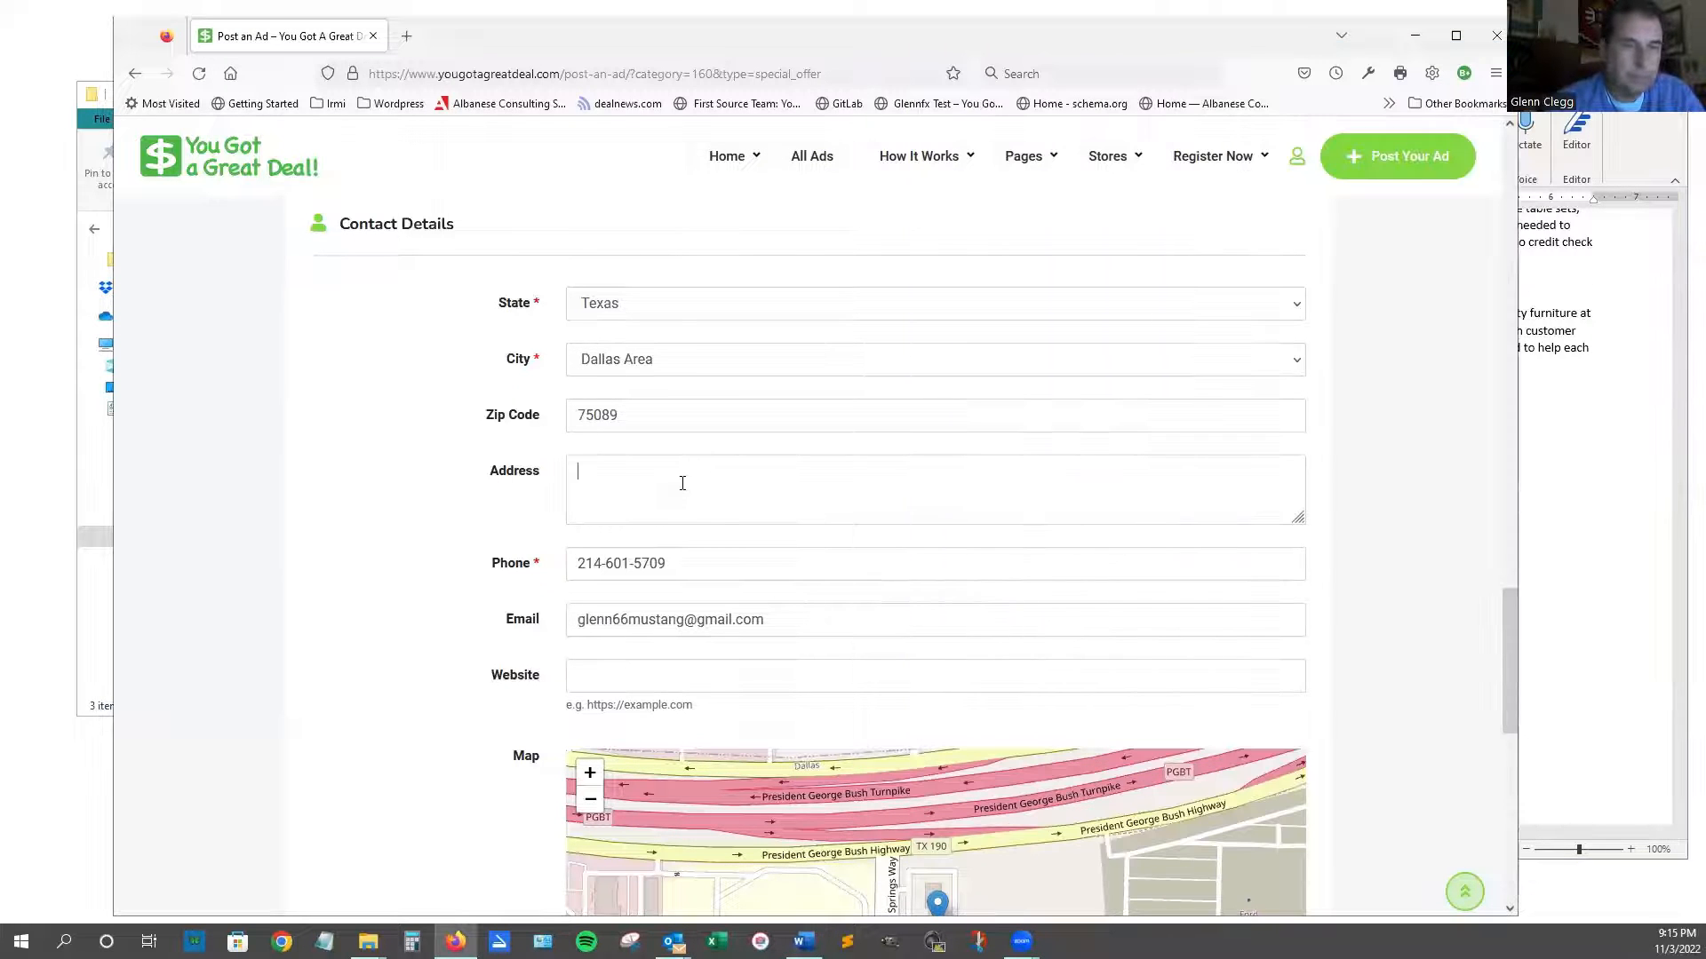
key(ctrl+v)
scroll(696, 451, down, 2)
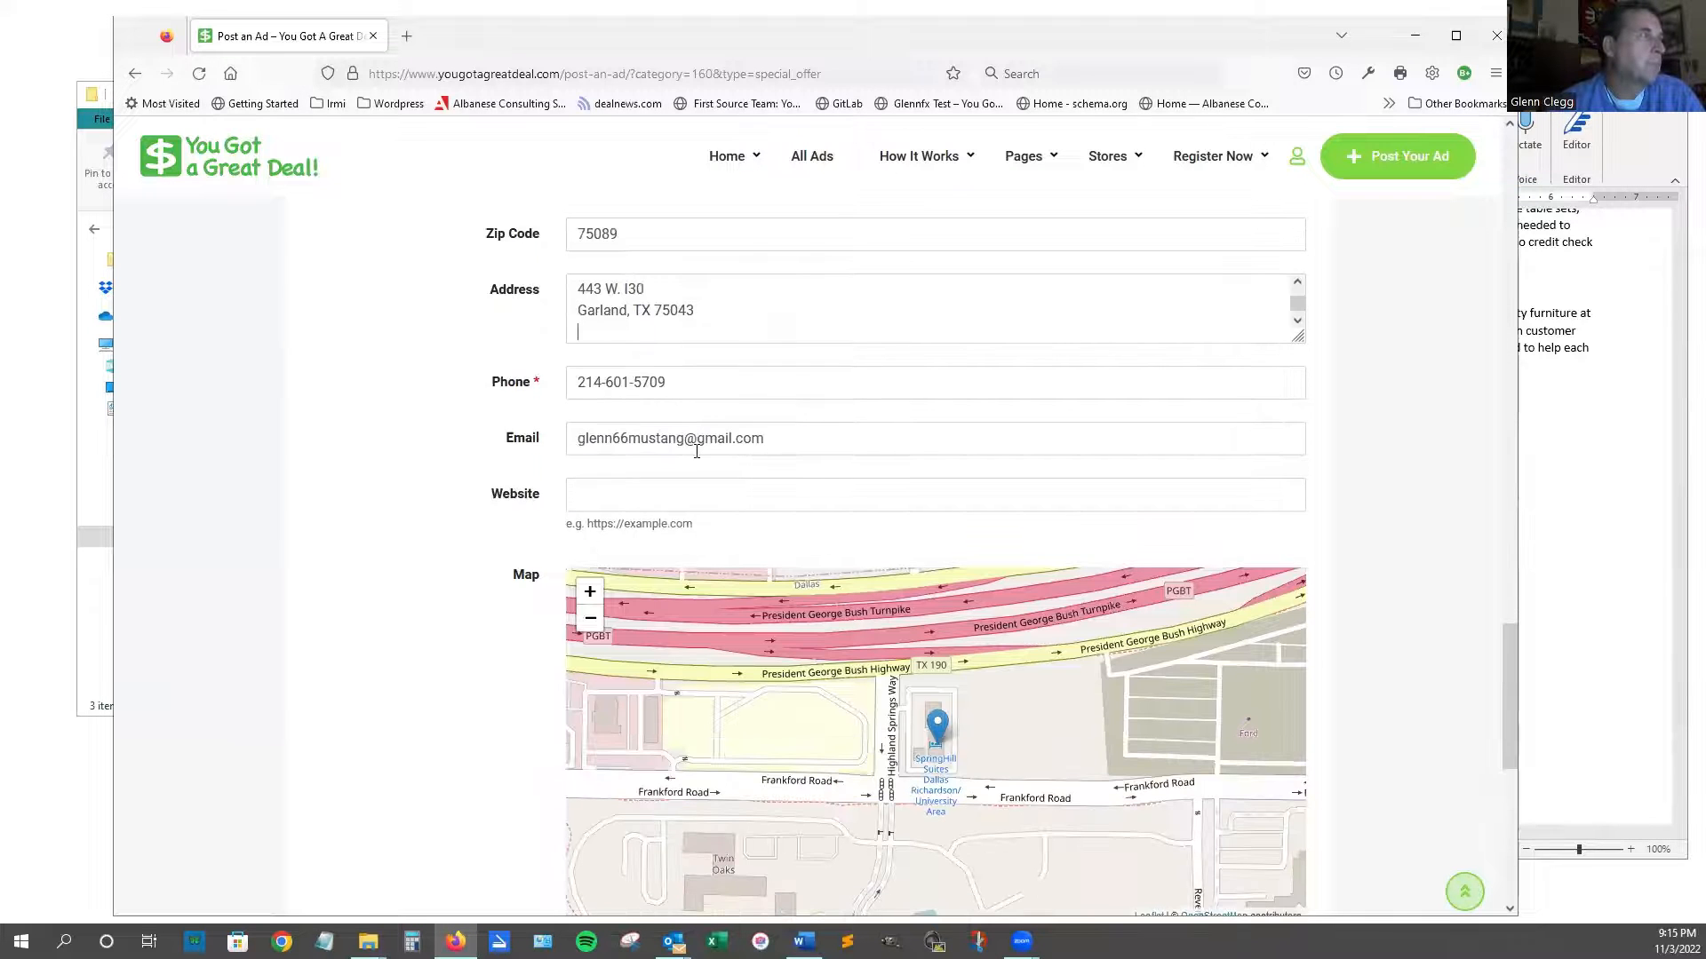
click(1646, 538)
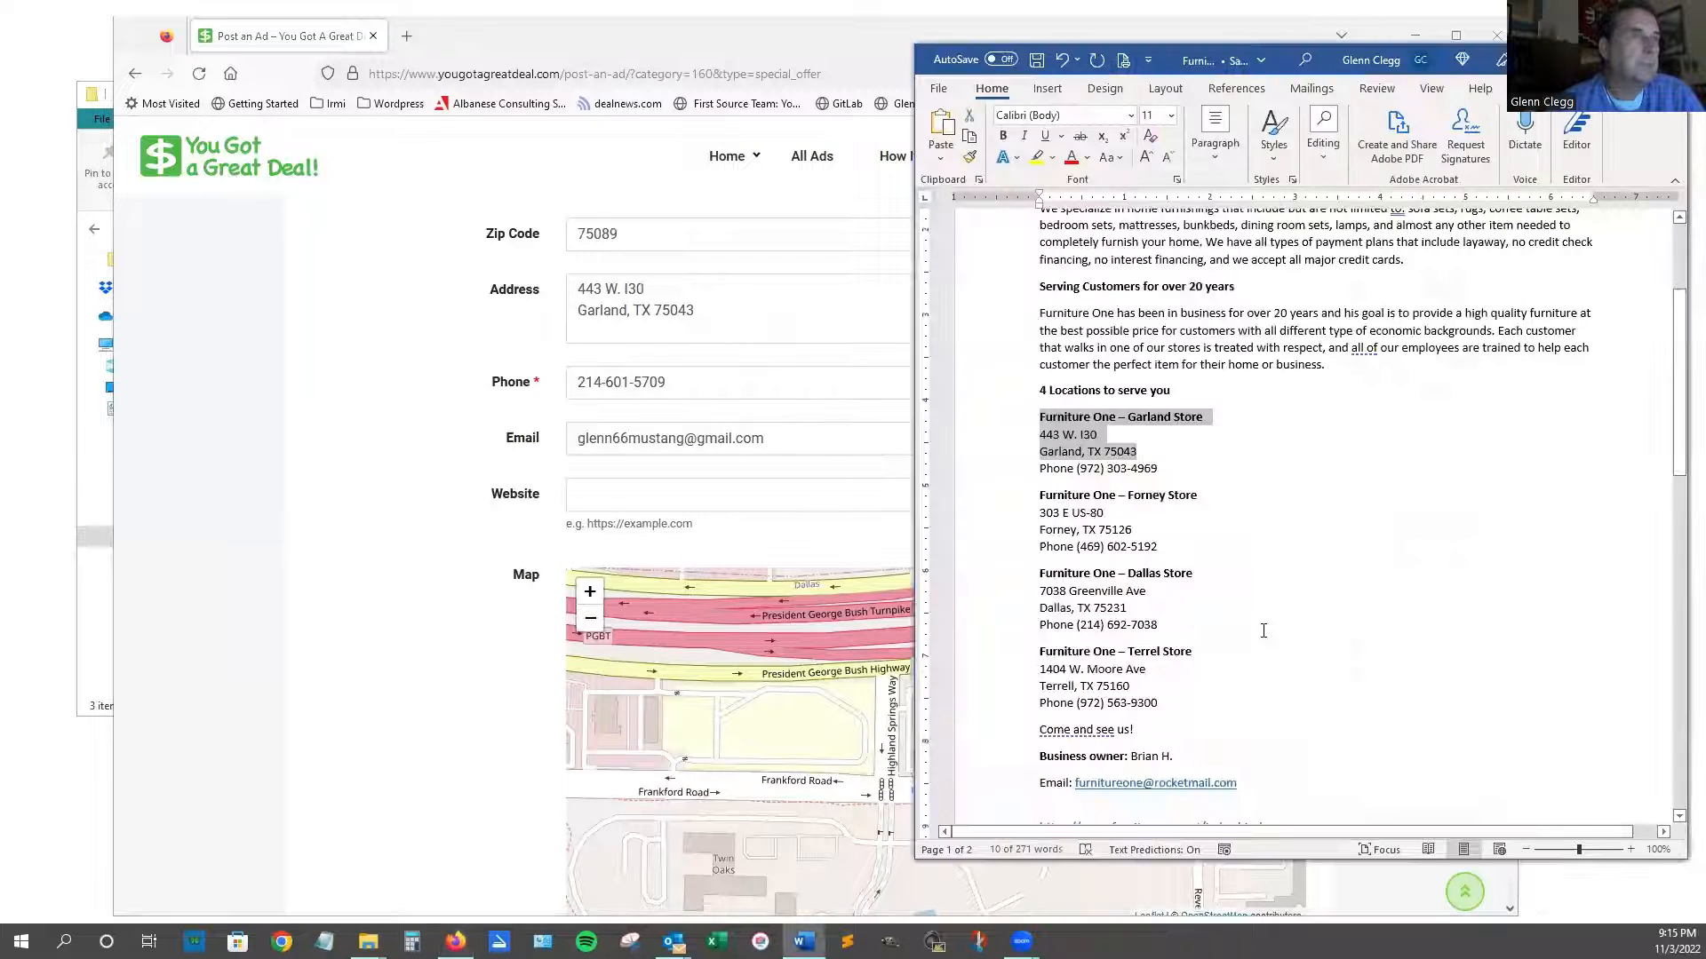
scroll(1368, 737, down, 2)
click(1270, 743)
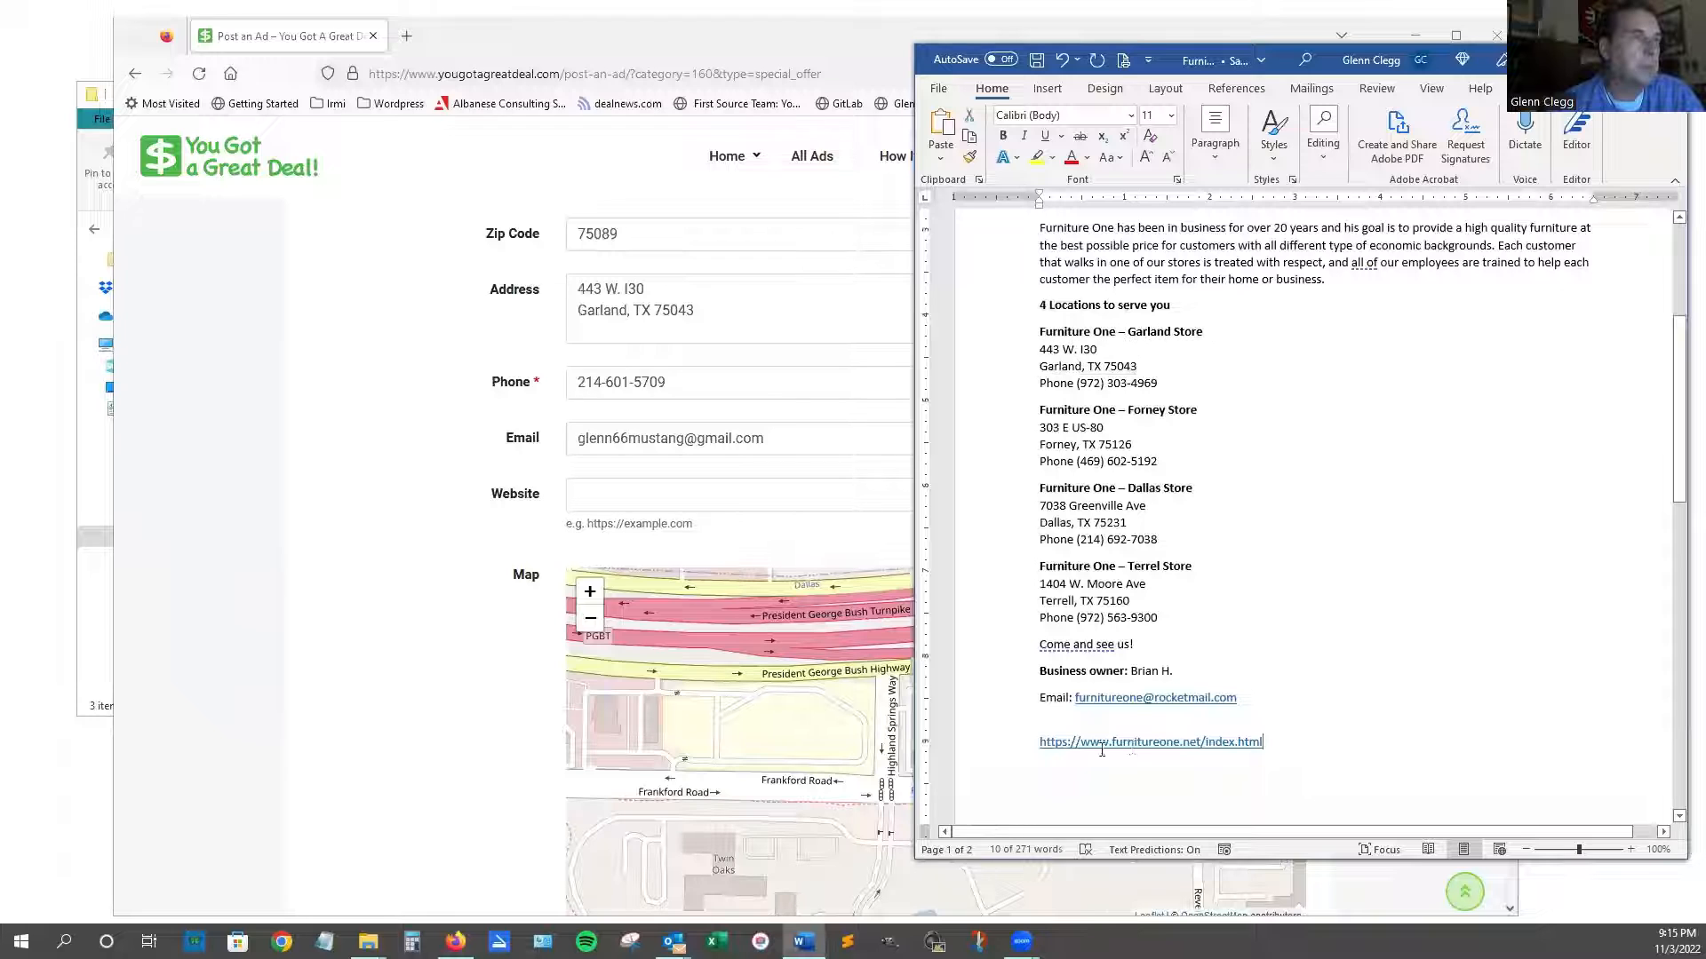
drag(1101, 750, 984, 762)
key(ctrl+c)
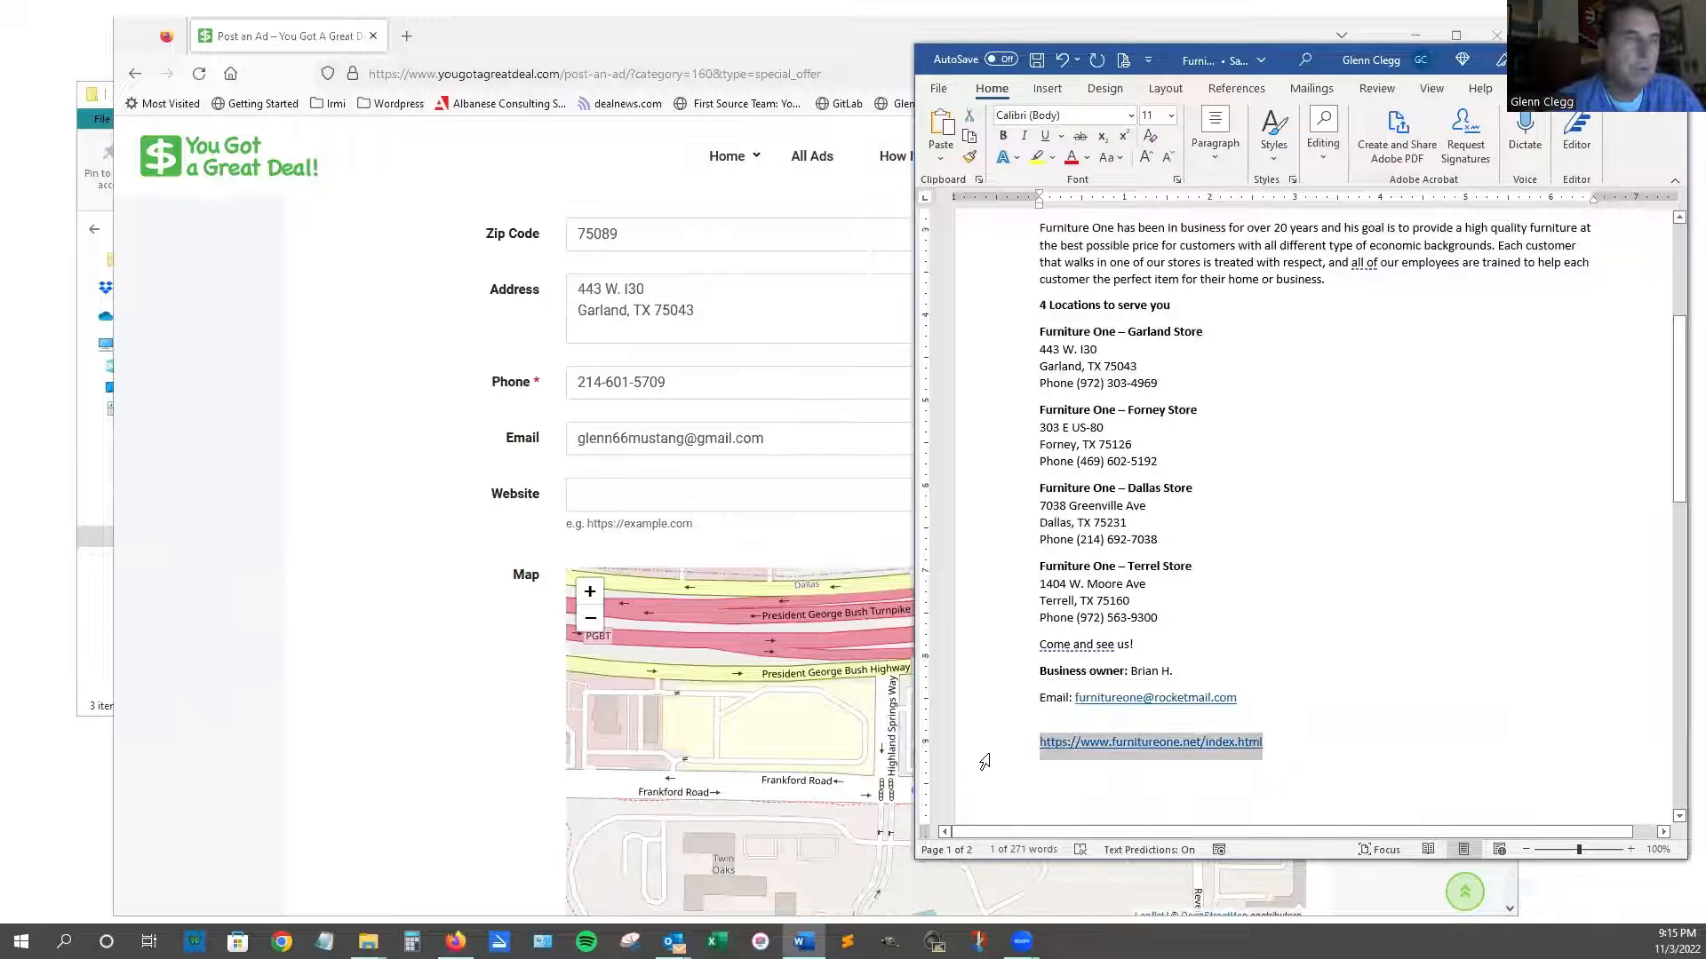
click(736, 486)
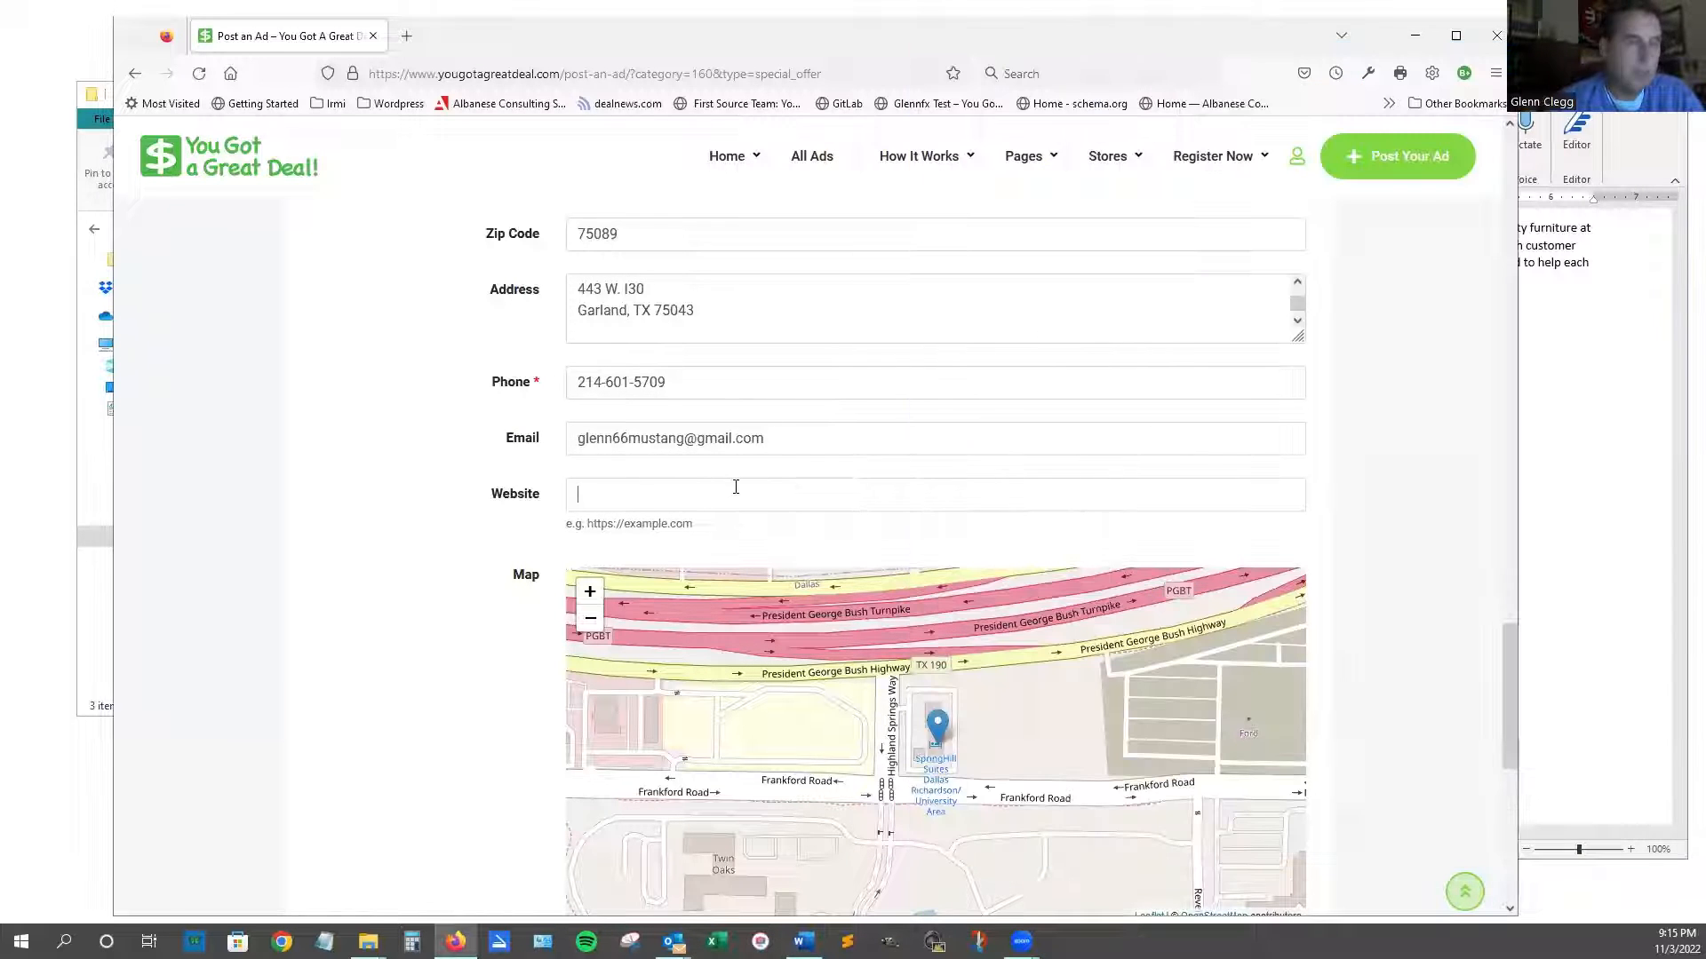
key(ctrl+v)
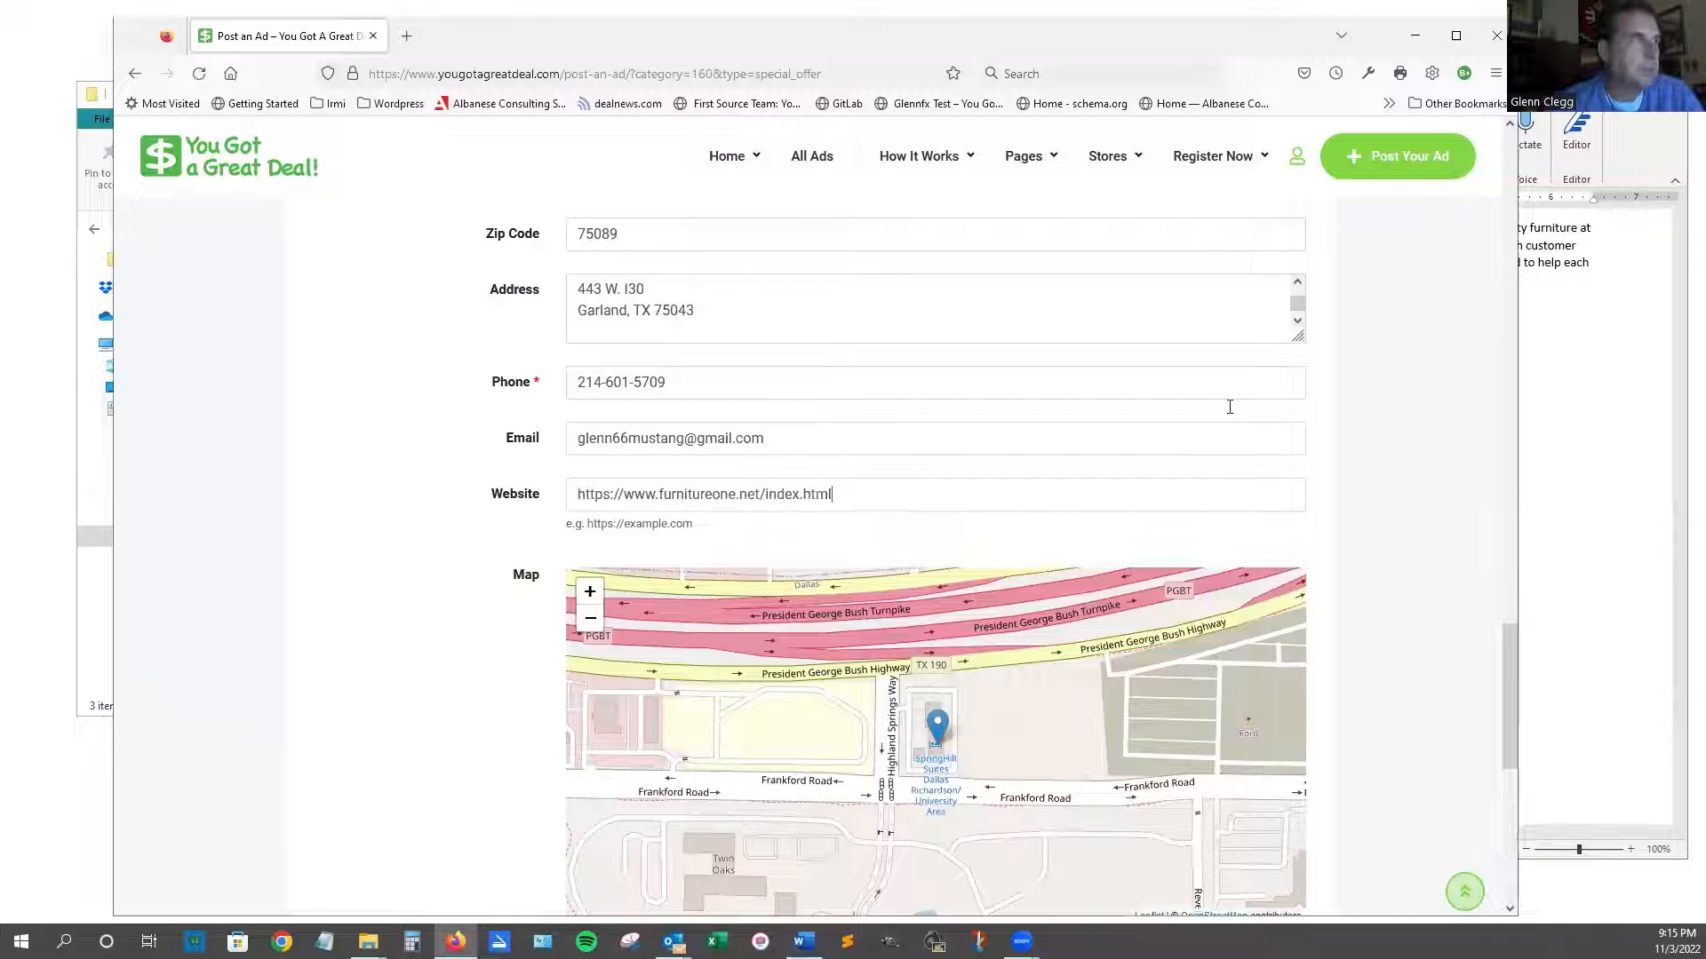
click(1546, 497)
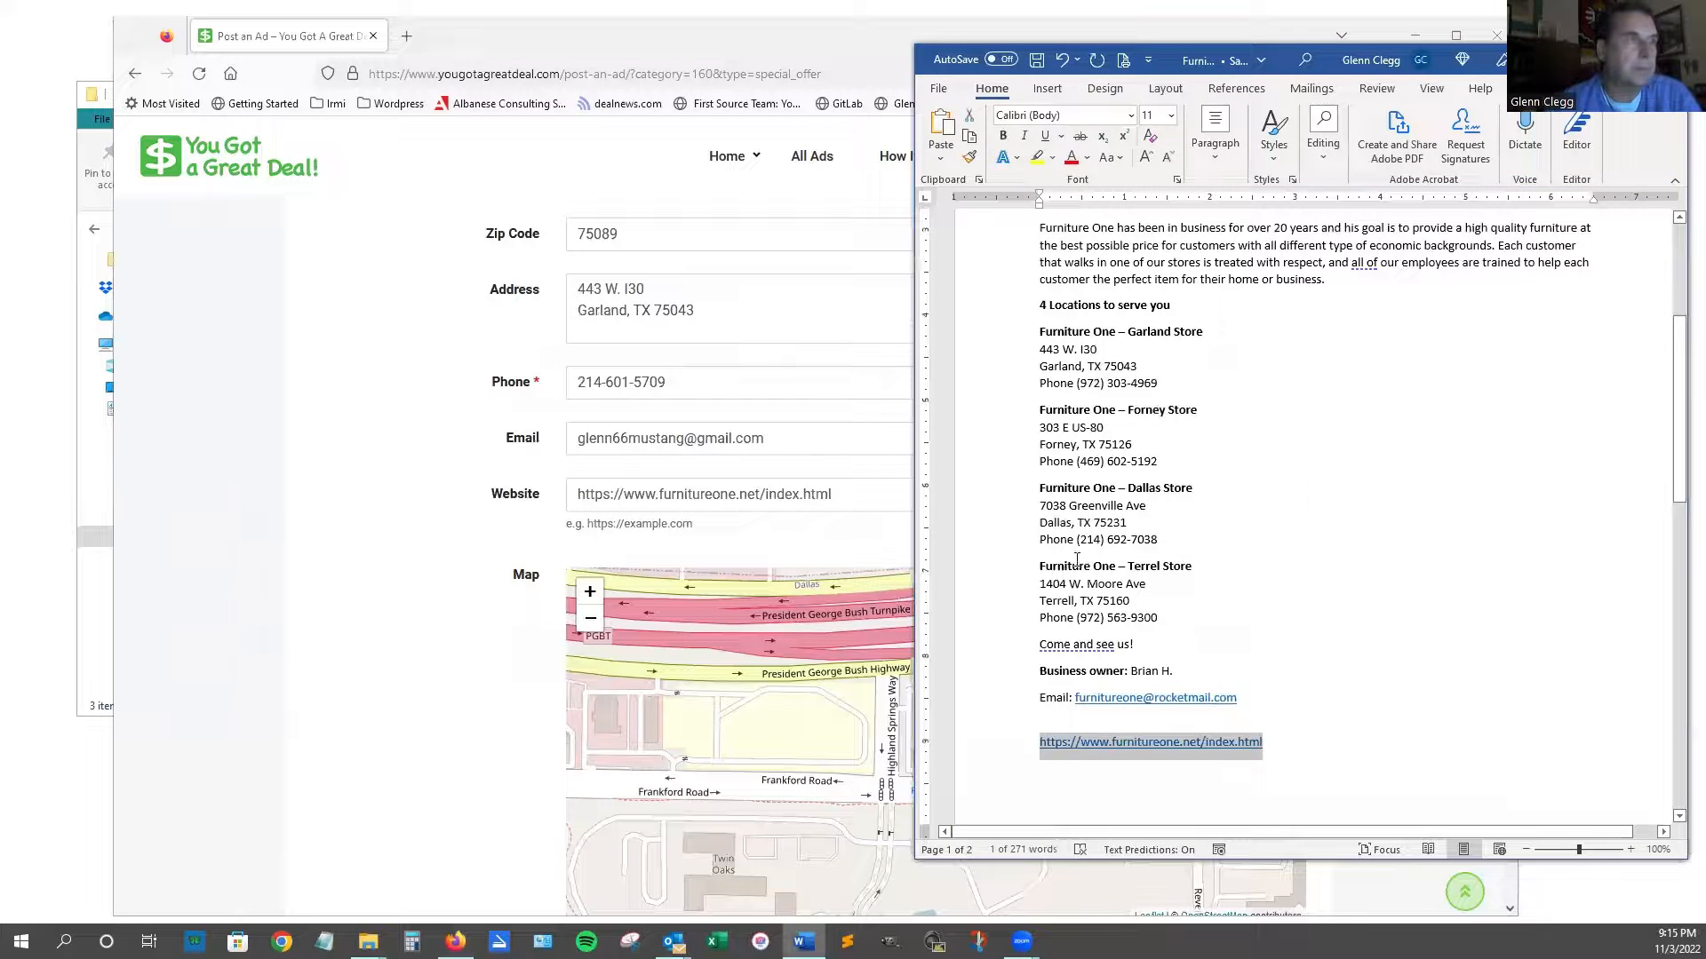
click(457, 562)
scroll(457, 562, down, 4)
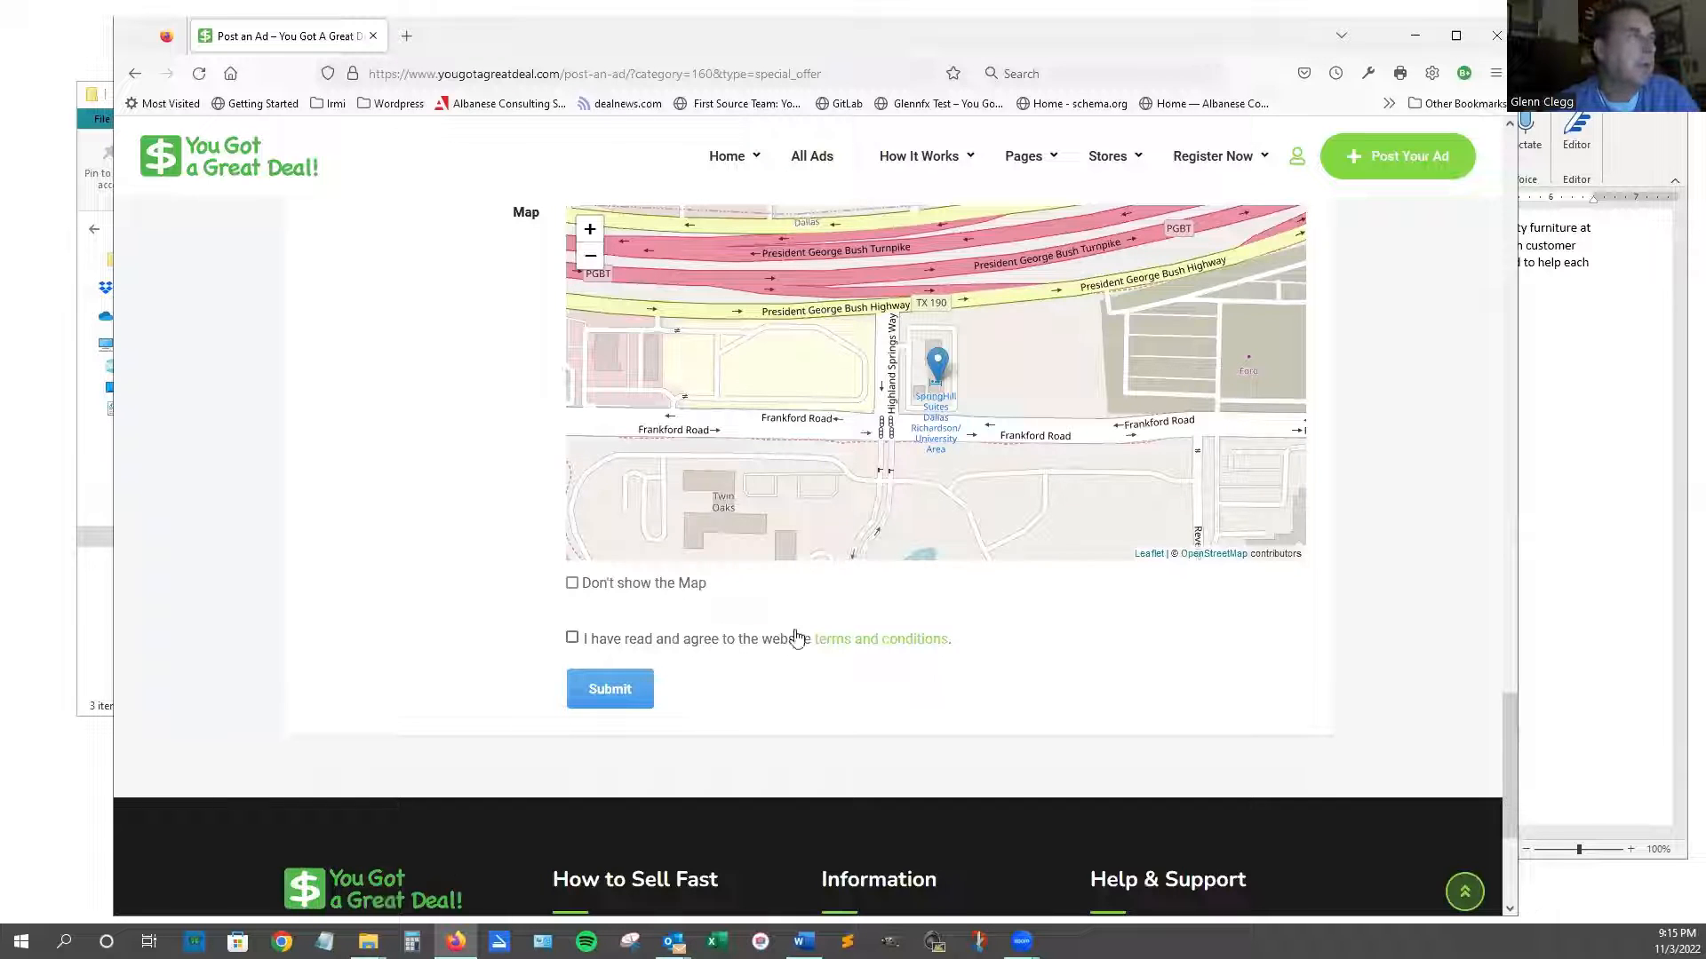
Tick the 'I have read and agree to the website terms and conditions' checkbox.
scroll(797, 638, up, 1)
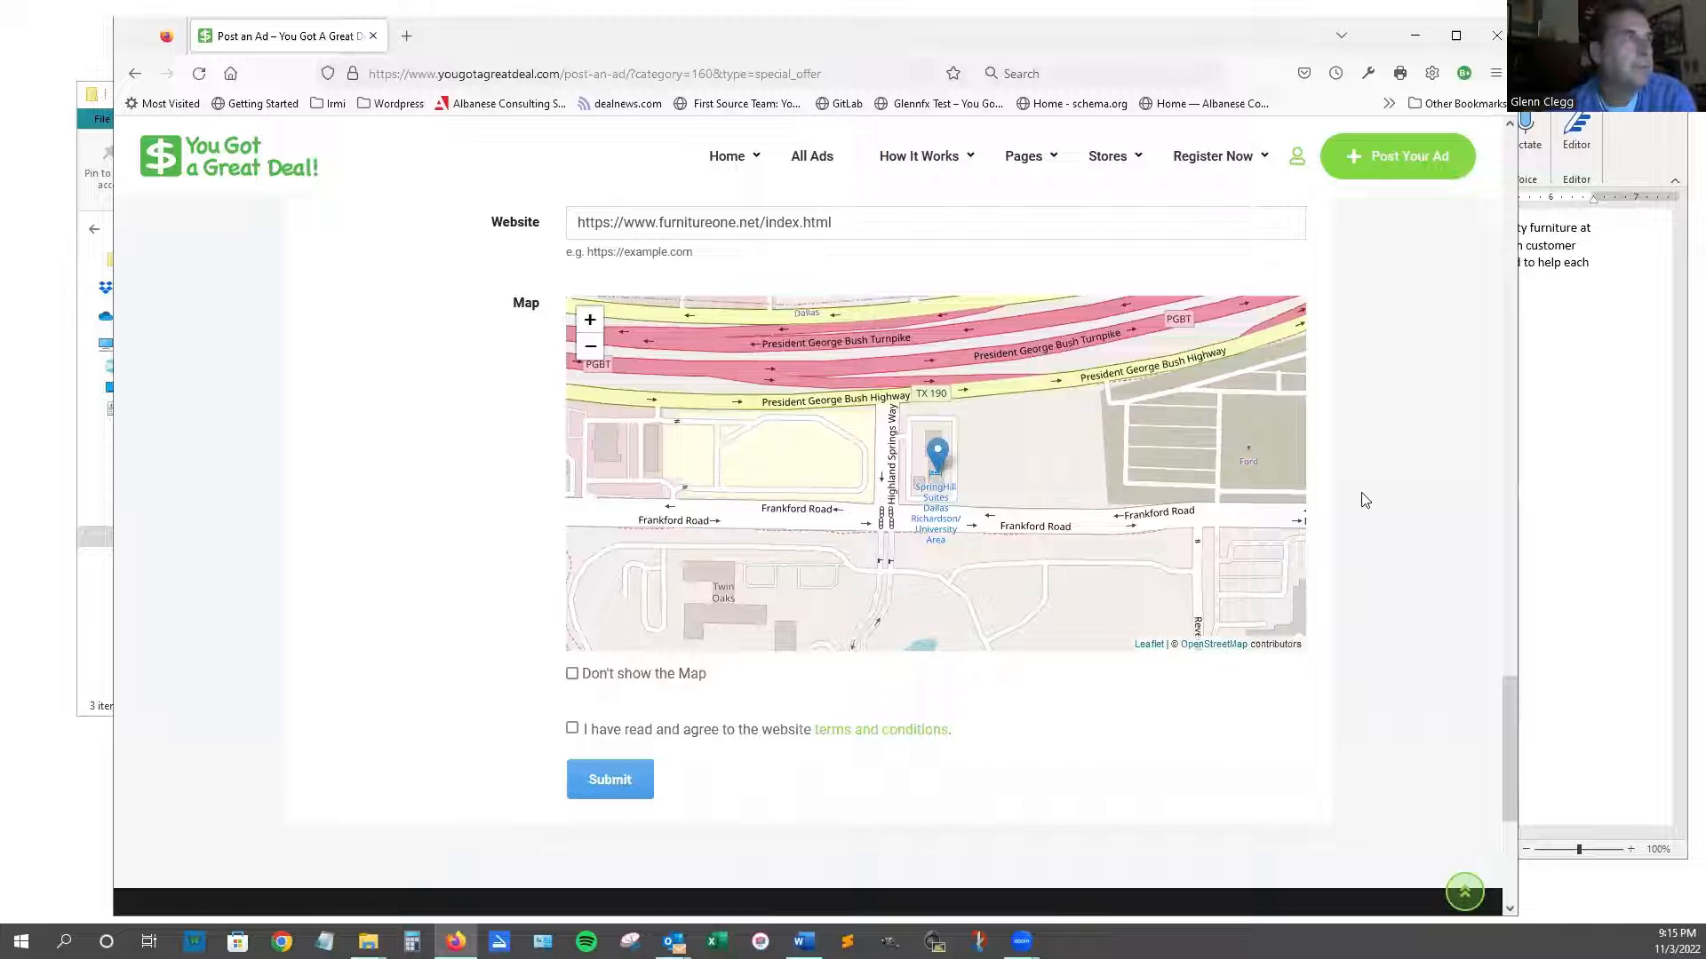
scroll(1362, 498, up, 1)
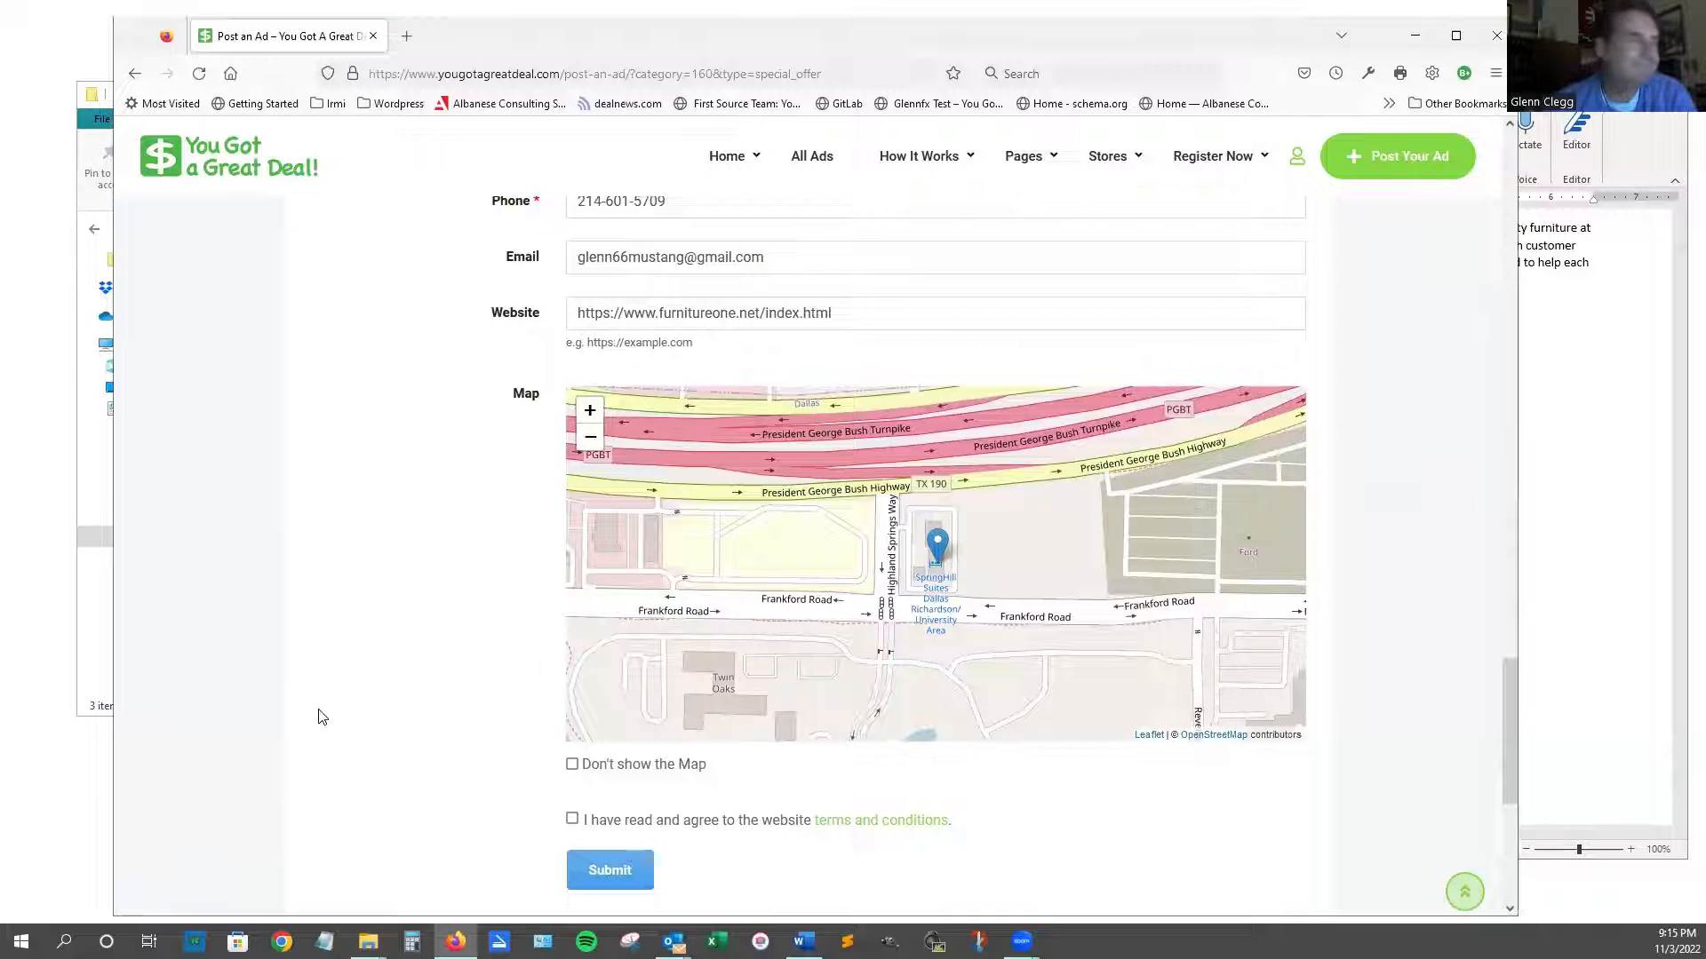
scroll(320, 715, down, 2)
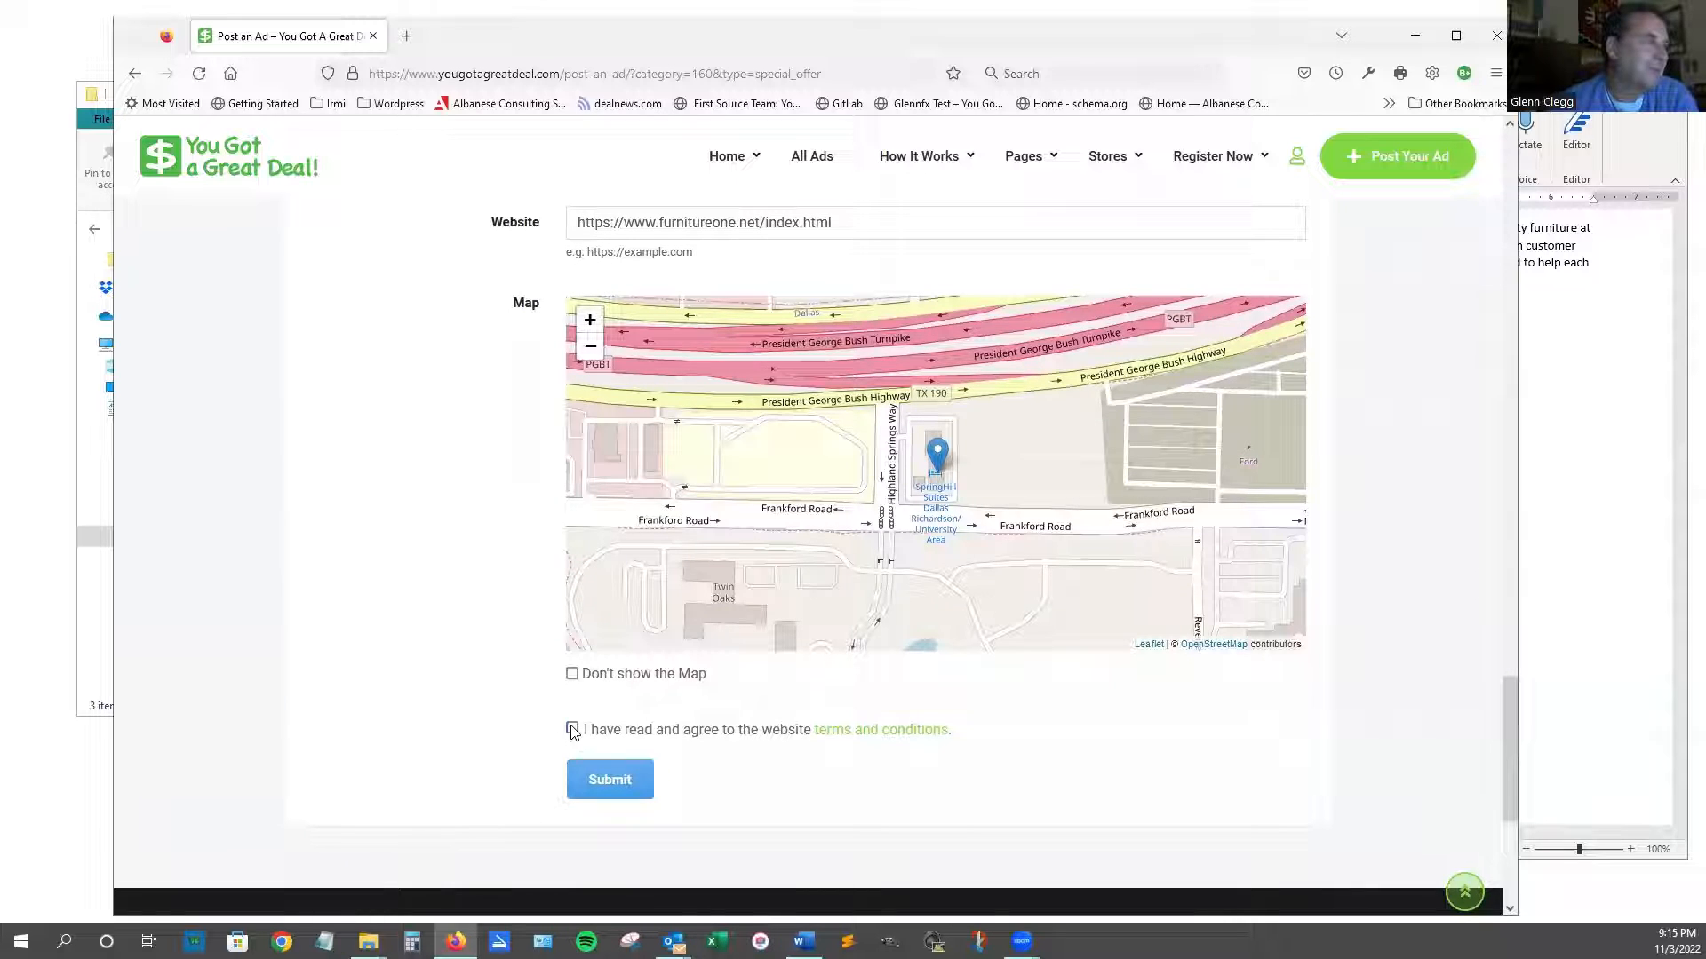
click(572, 730)
scroll(1178, 646, up, 1)
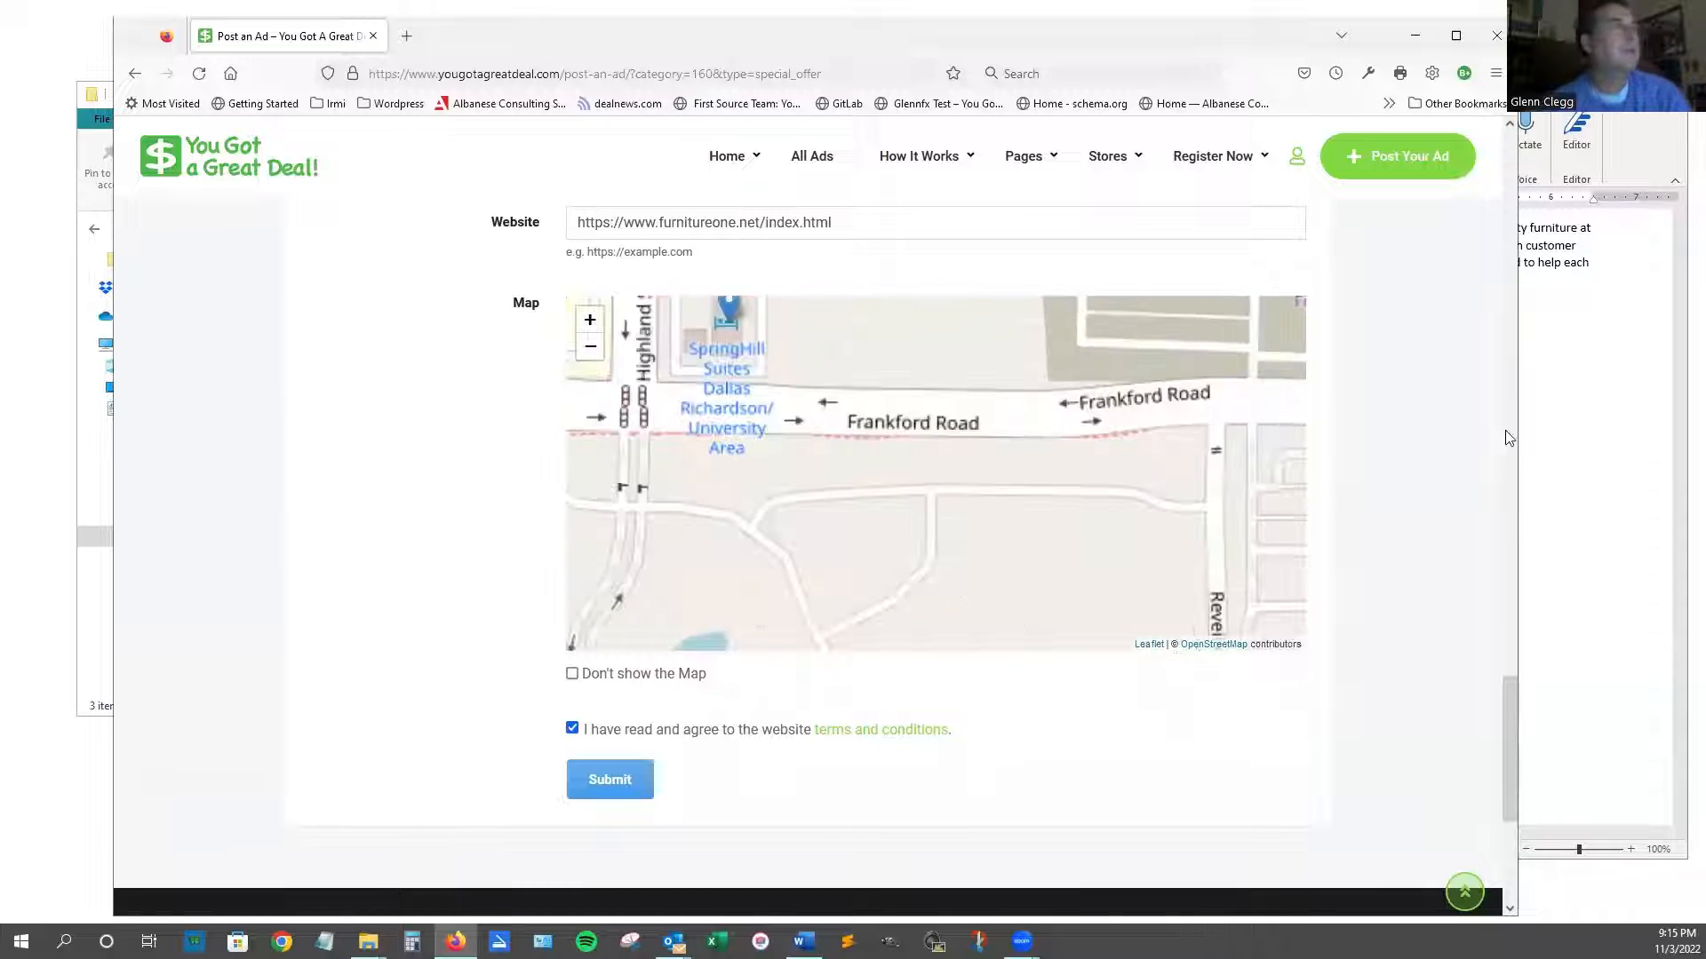
scroll(1504, 444, down, 3)
Review the ad's title, description, features, hours and images.
scroll(1389, 422, up, 15)
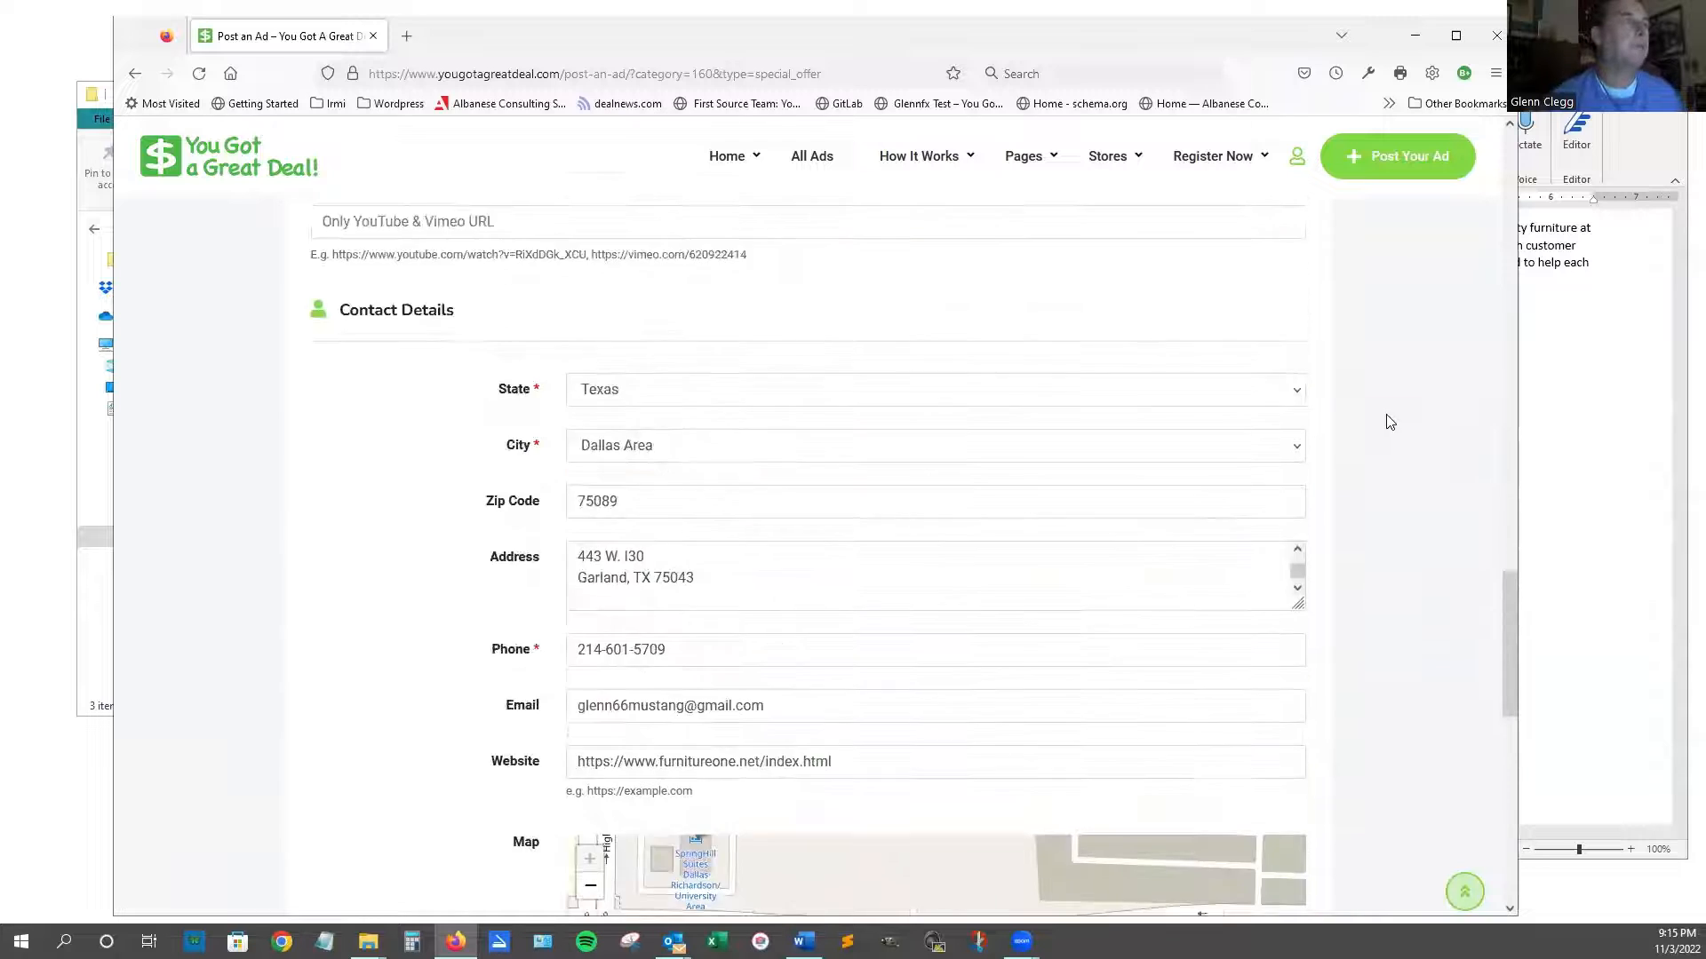
scroll(1391, 422, up, 15)
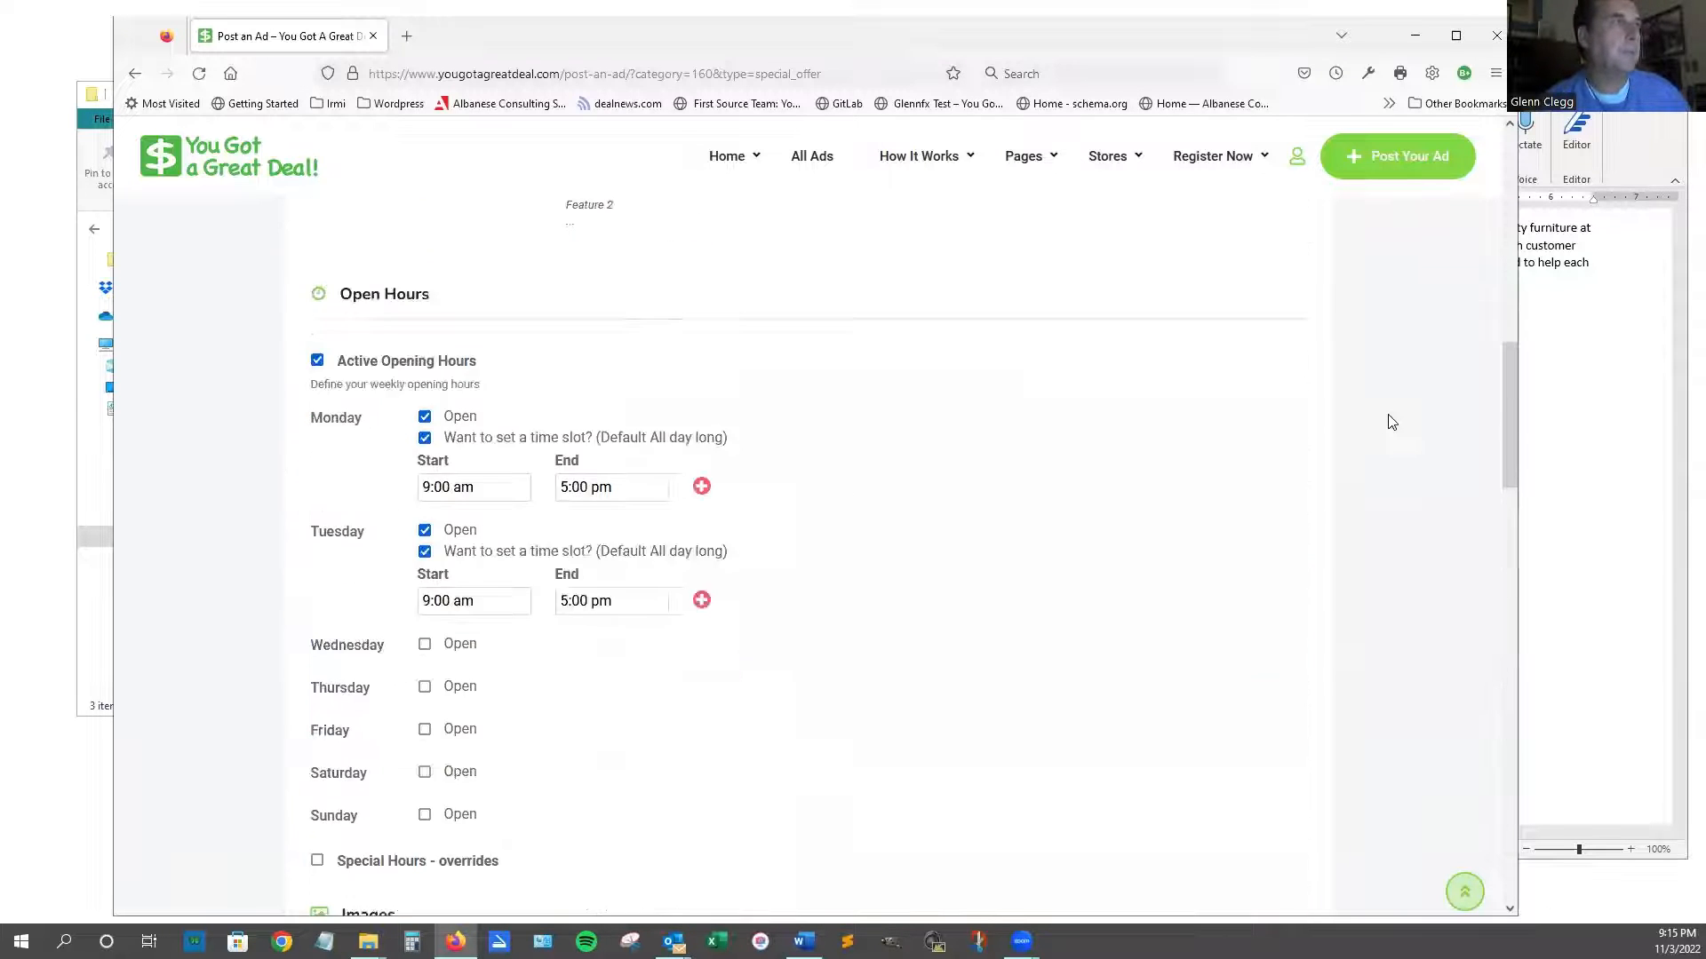
scroll(1393, 420, up, 1)
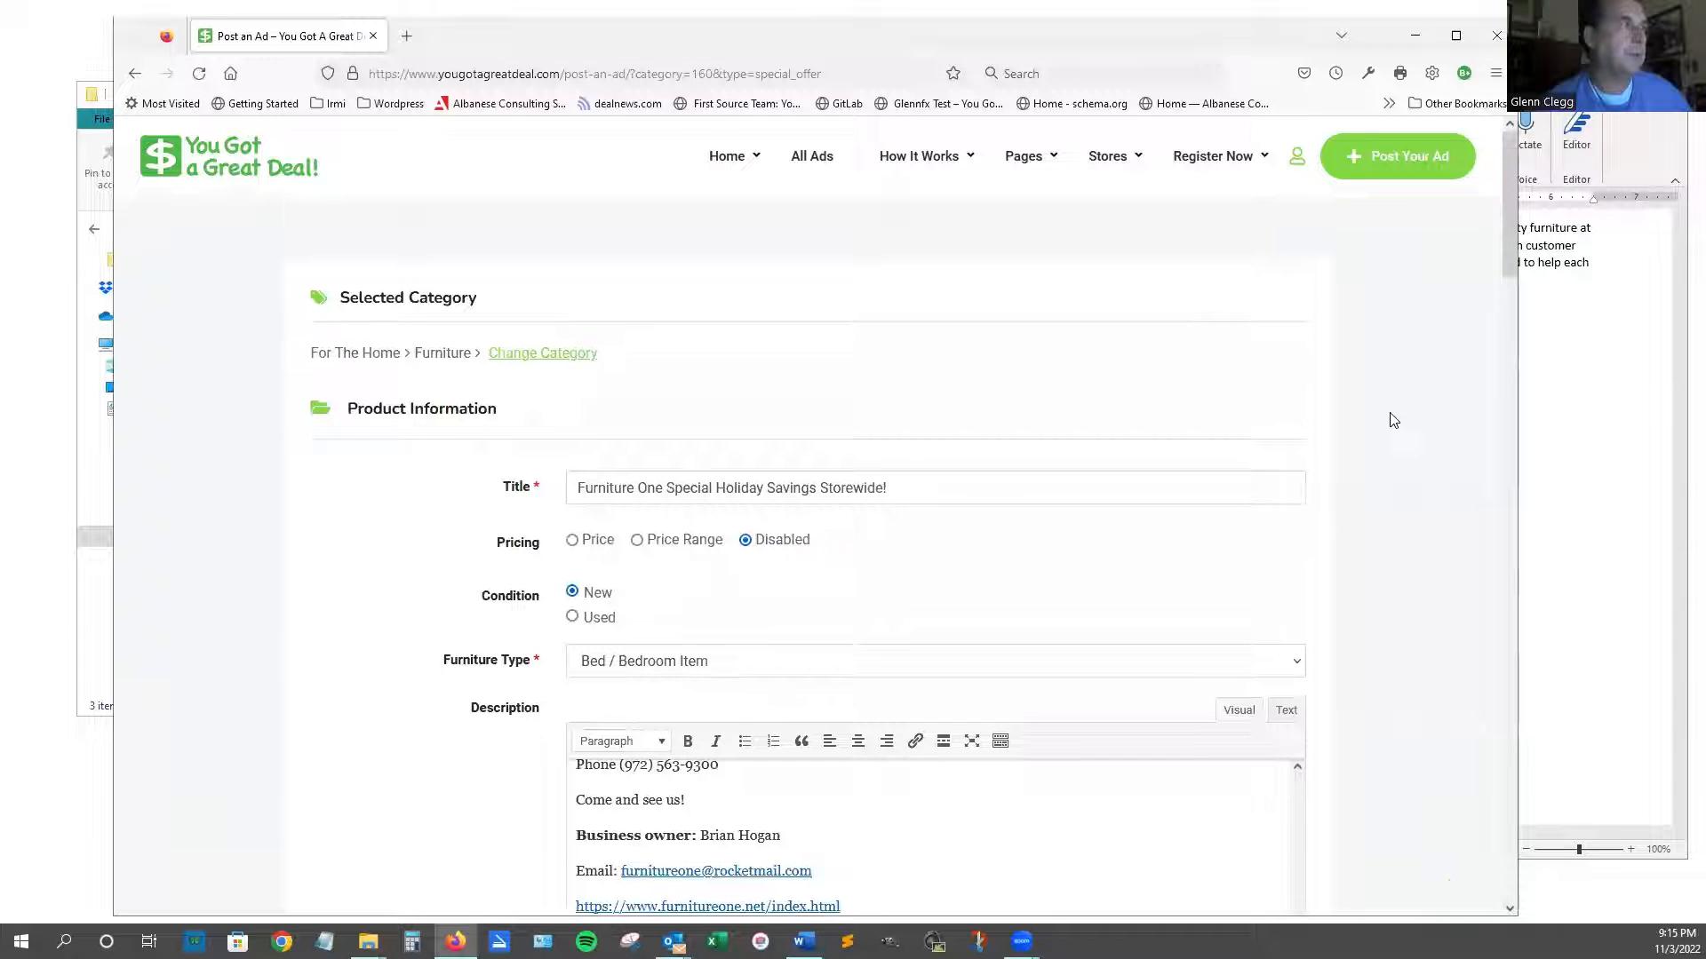
scroll(1391, 419, down, 2)
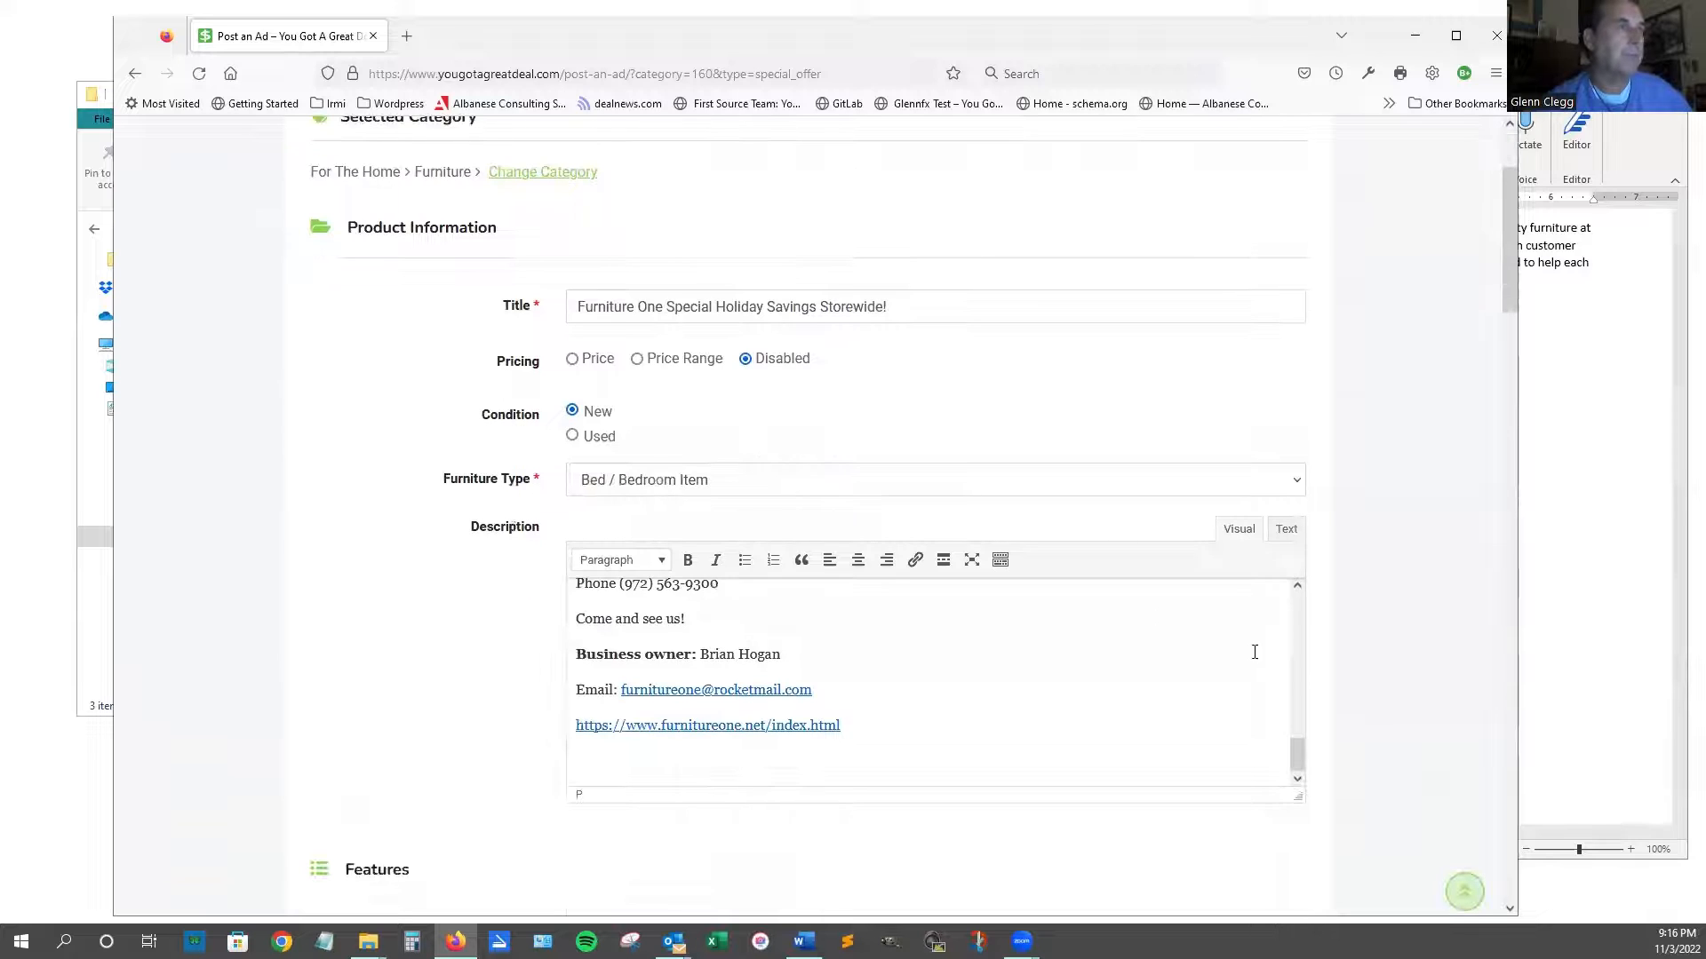
drag(1296, 750, 1289, 563)
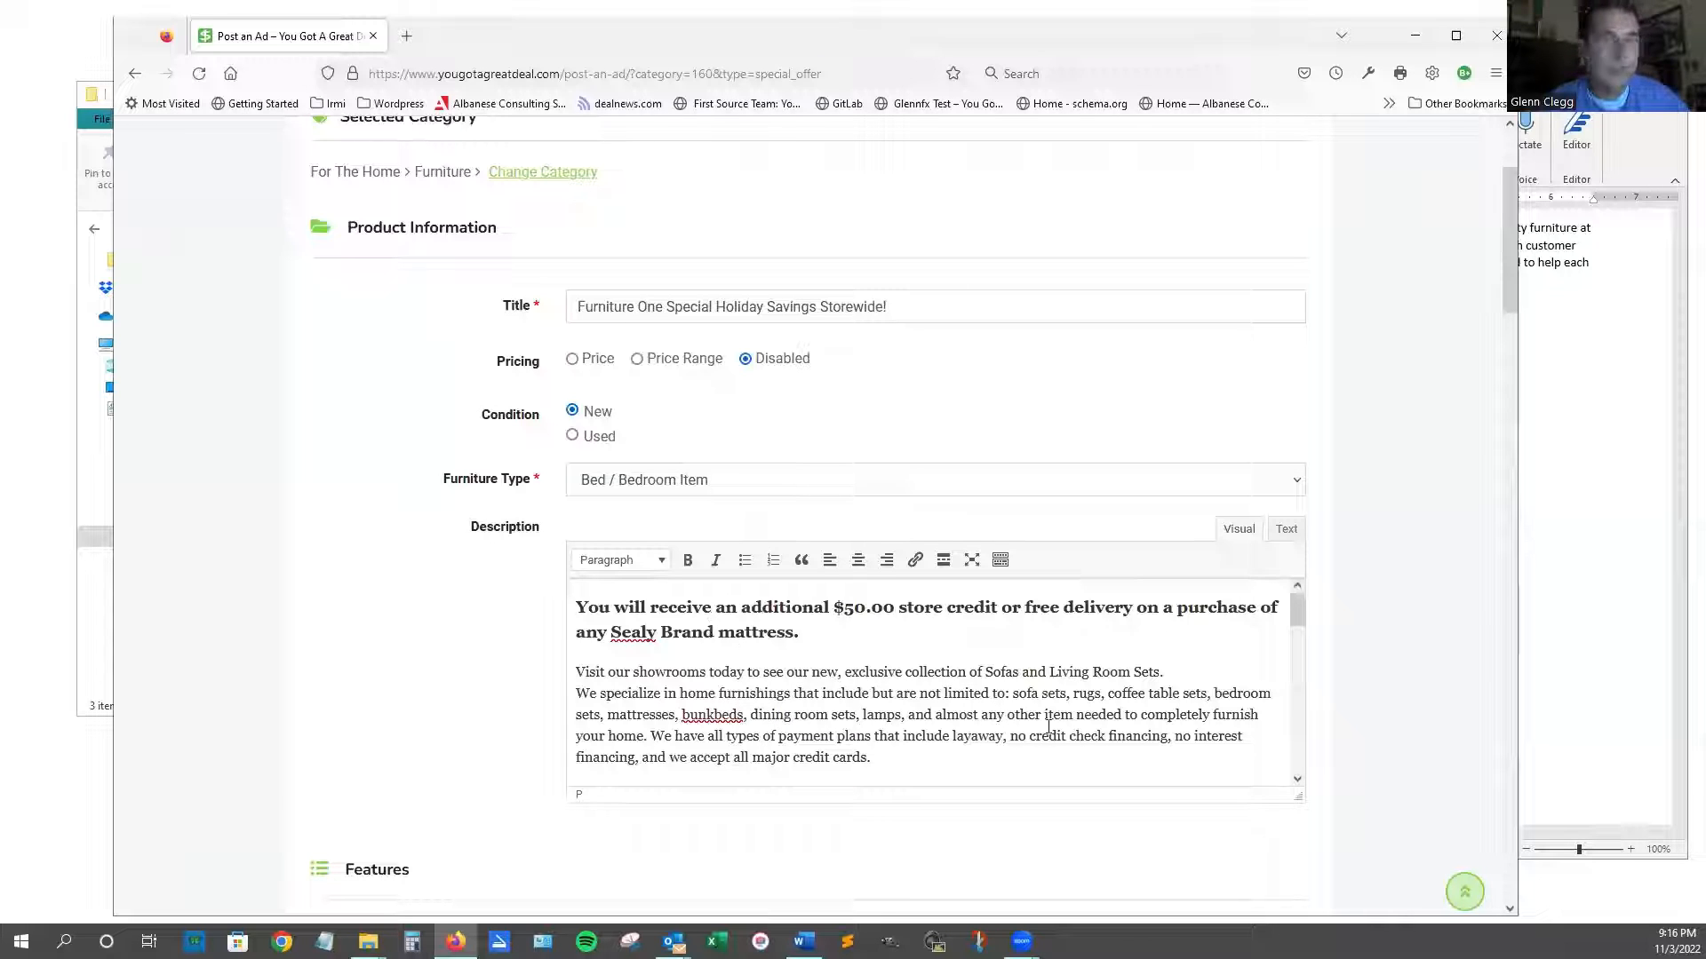
scroll(900, 720, down, 1)
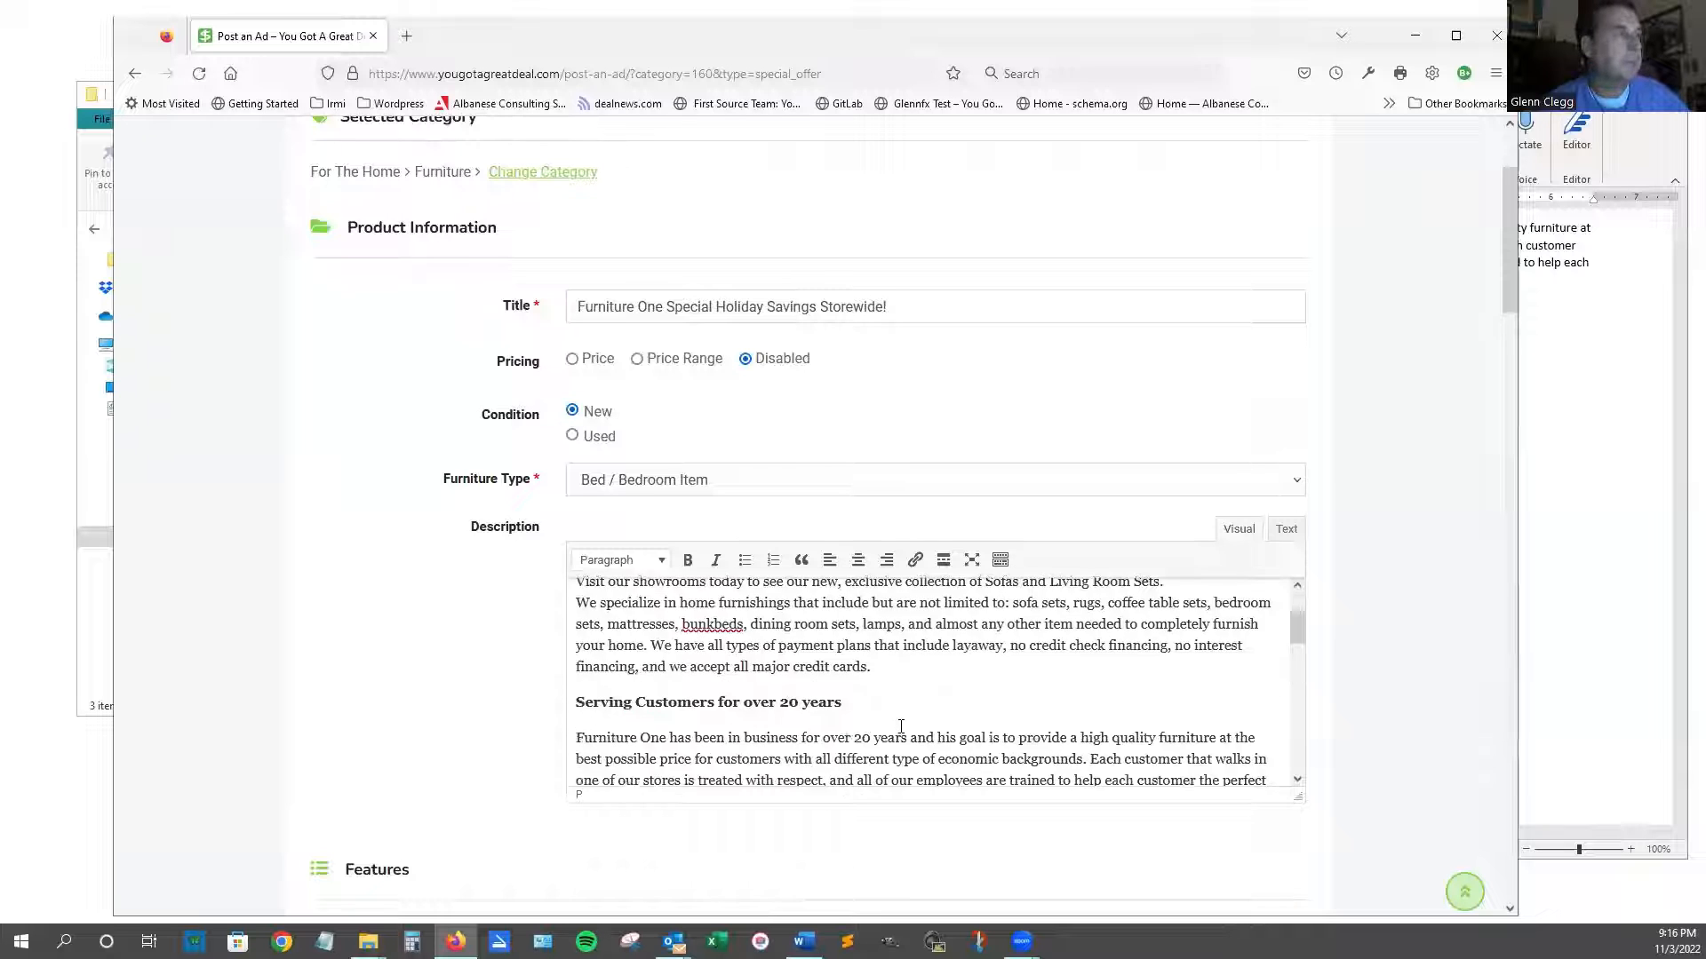
scroll(897, 726, down, 2)
scroll(684, 657, up, 1)
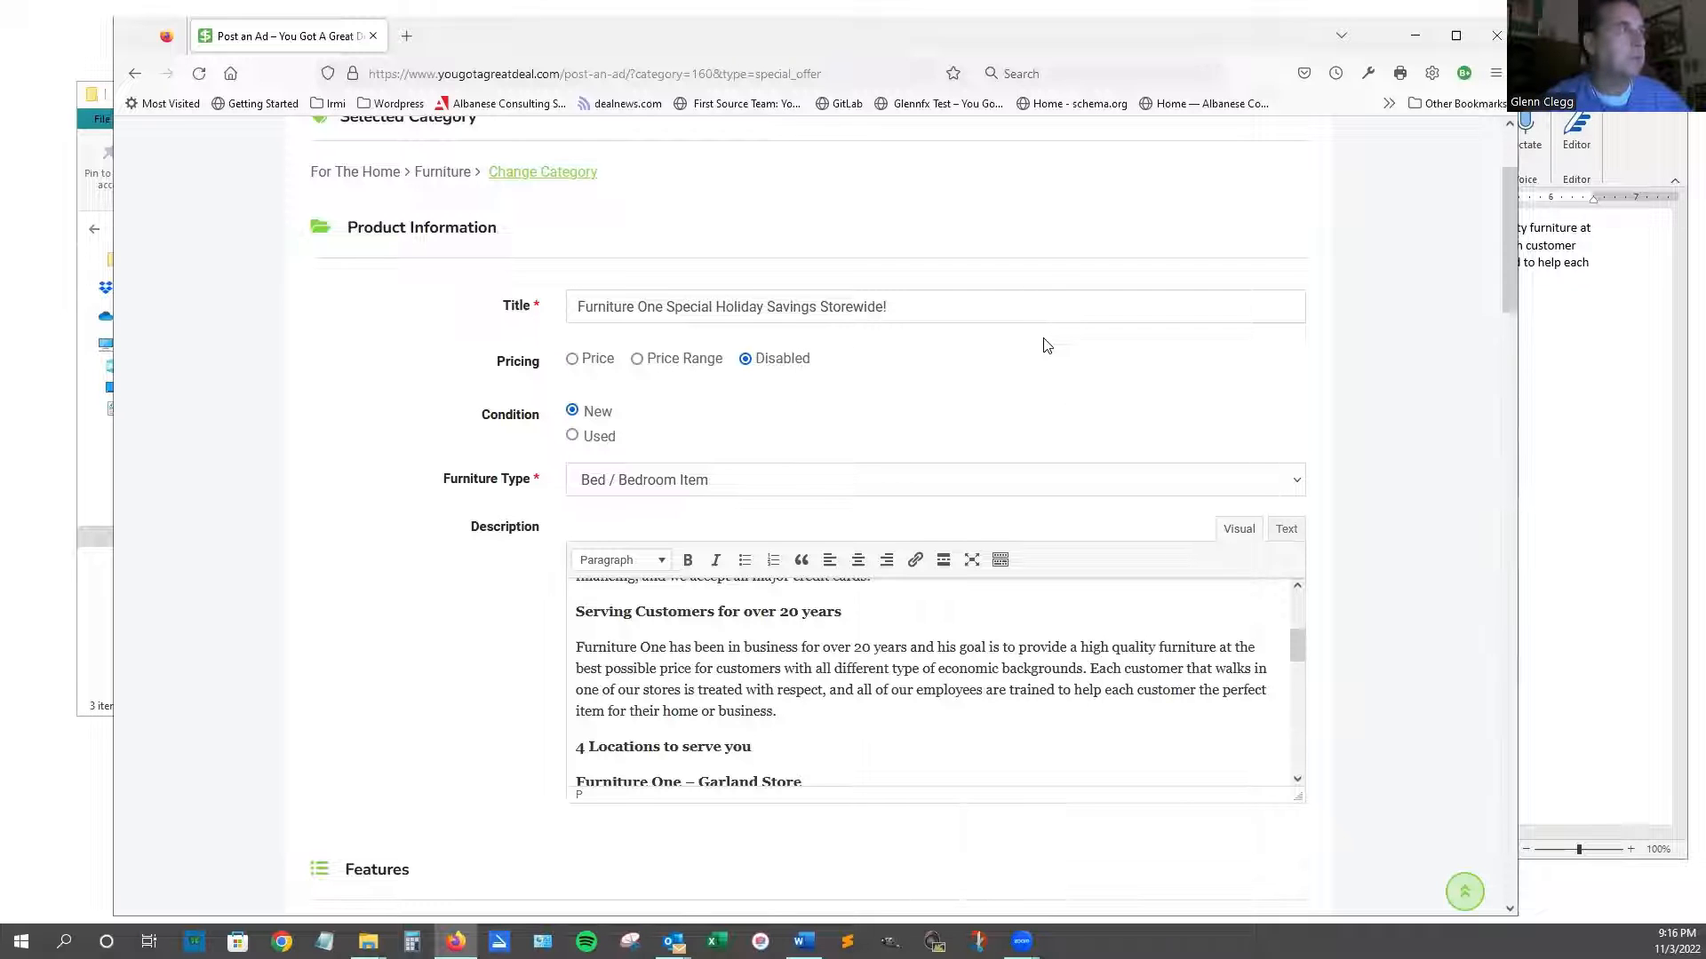
Submit the ad, reaching the checkout page with Featured, Top and Bump Up promotions.
scroll(1098, 335, down, 2)
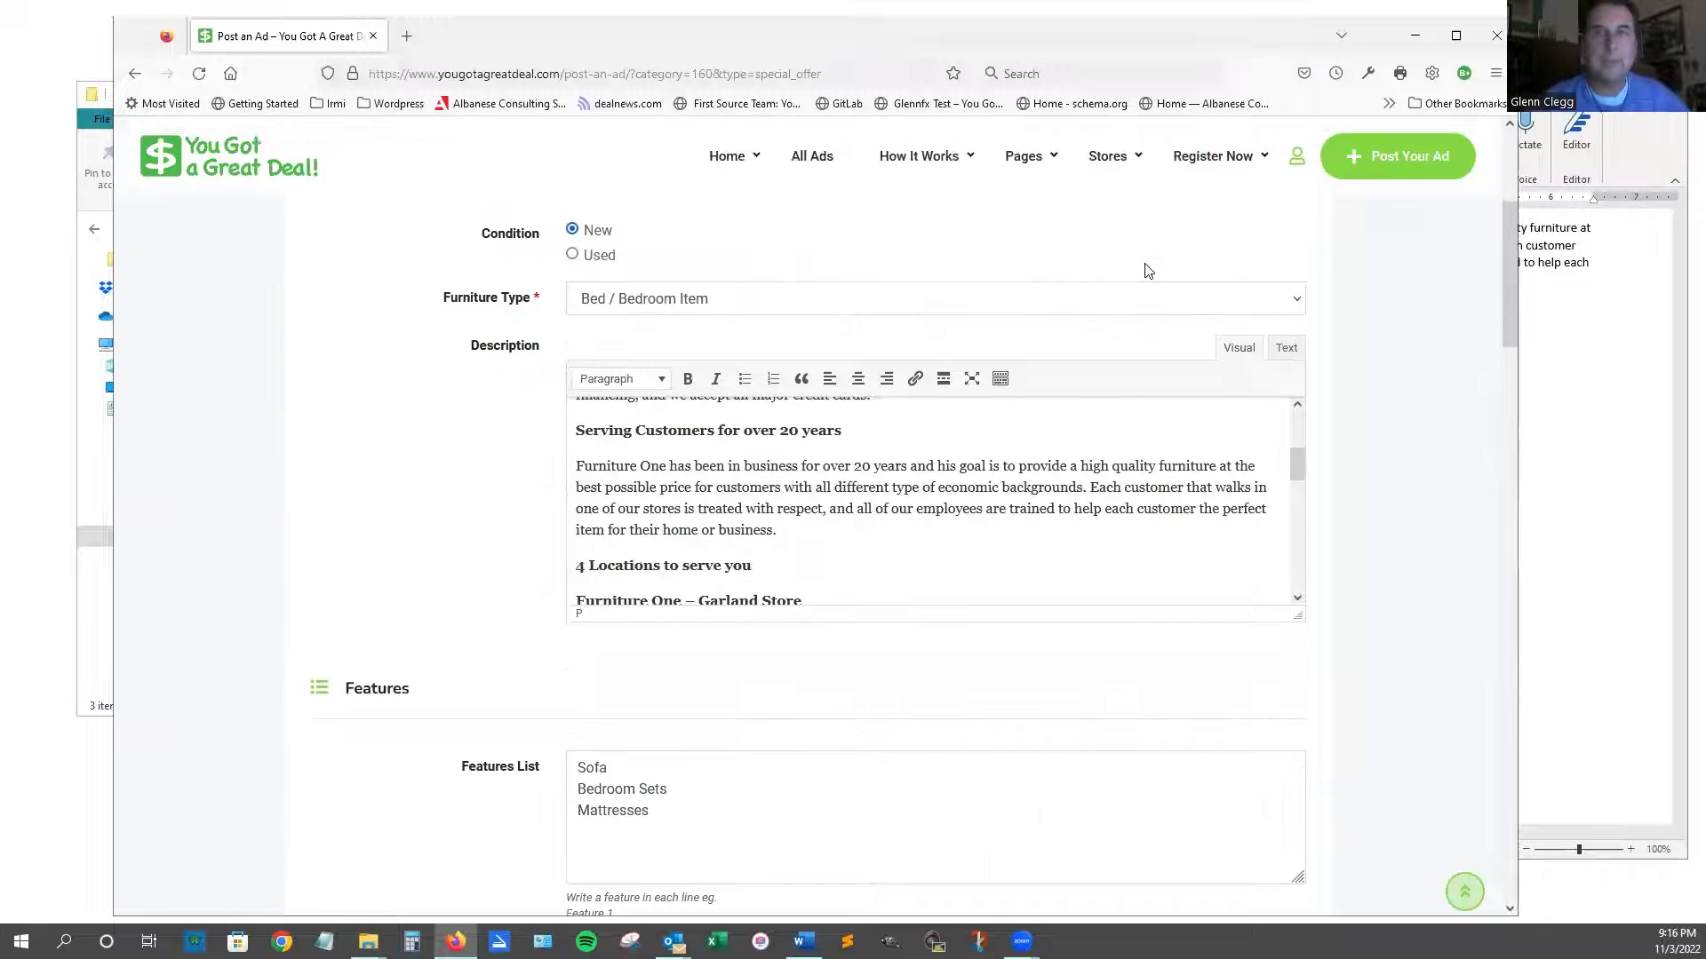
scroll(1147, 269, down, 2)
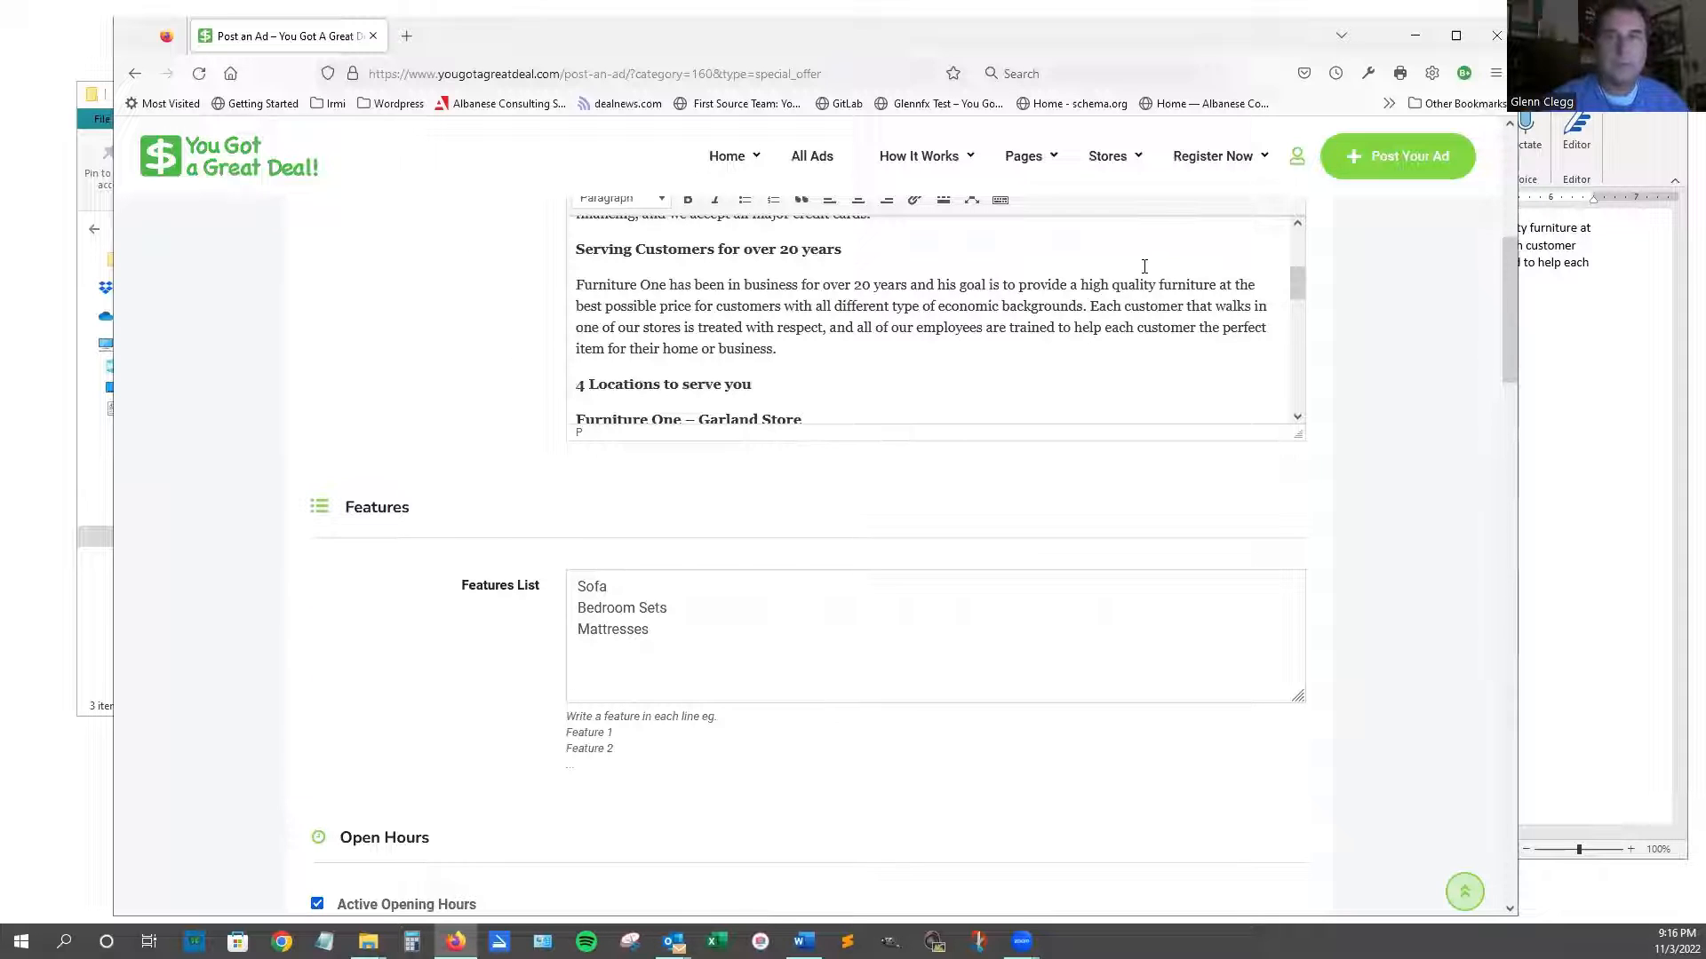
scroll(1137, 284, down, 5)
scroll(1383, 527, up, 1)
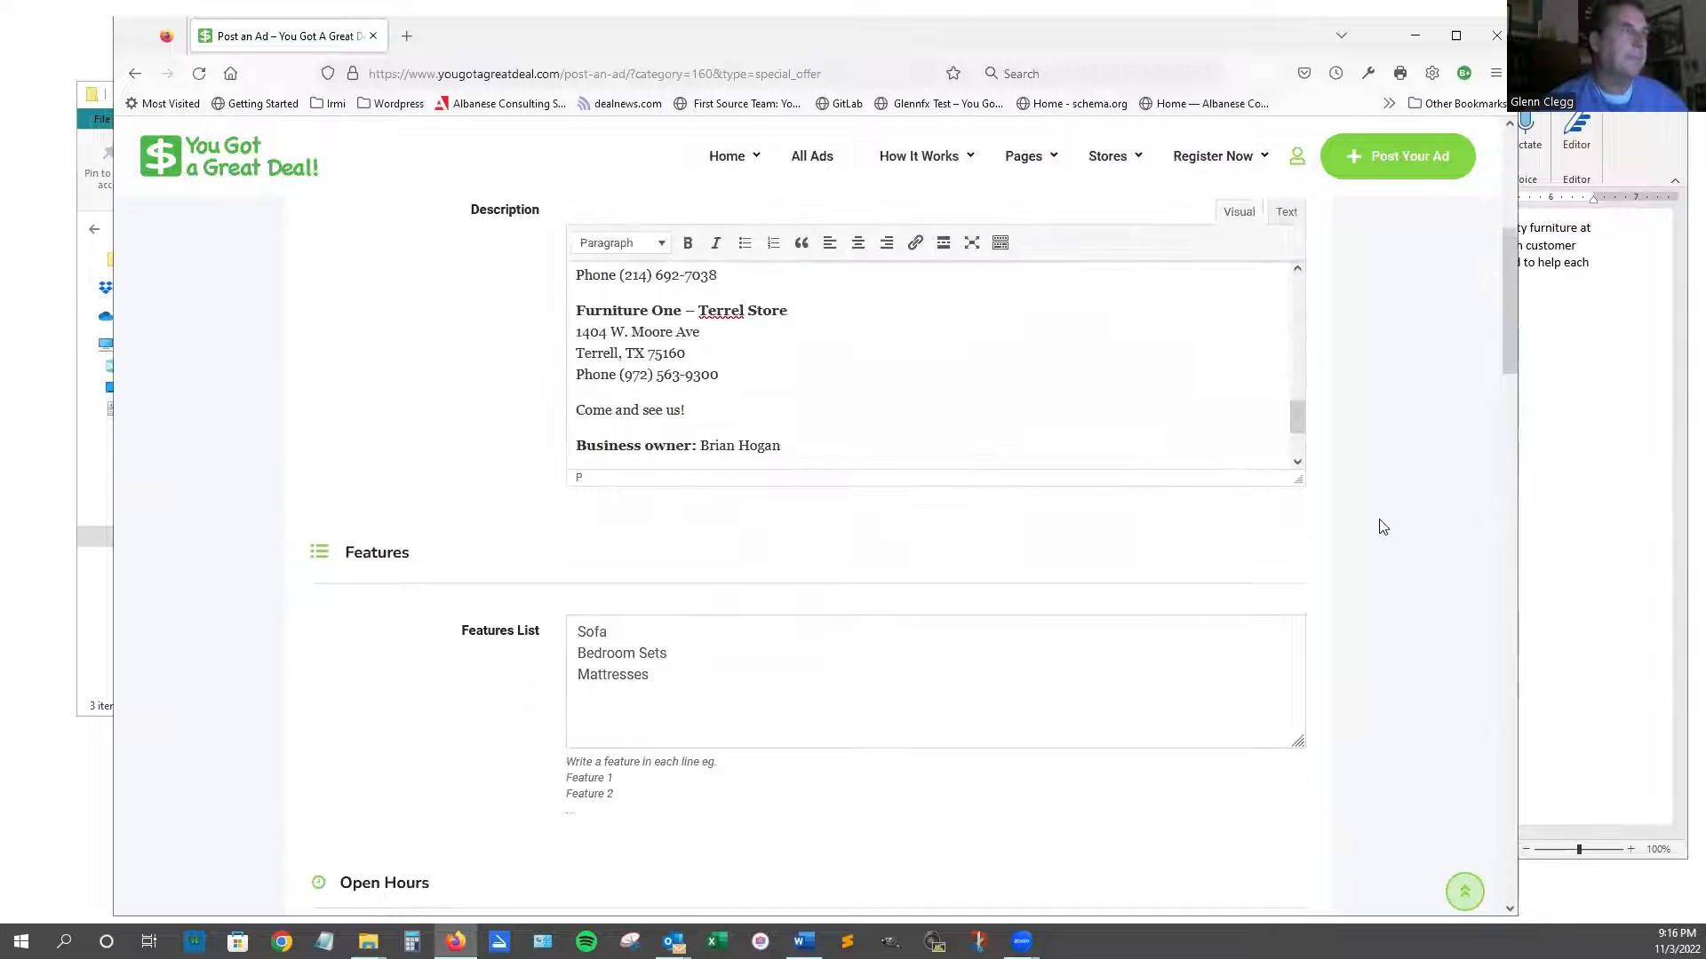
scroll(1383, 527, up, 5)
scroll(1383, 527, down, 6)
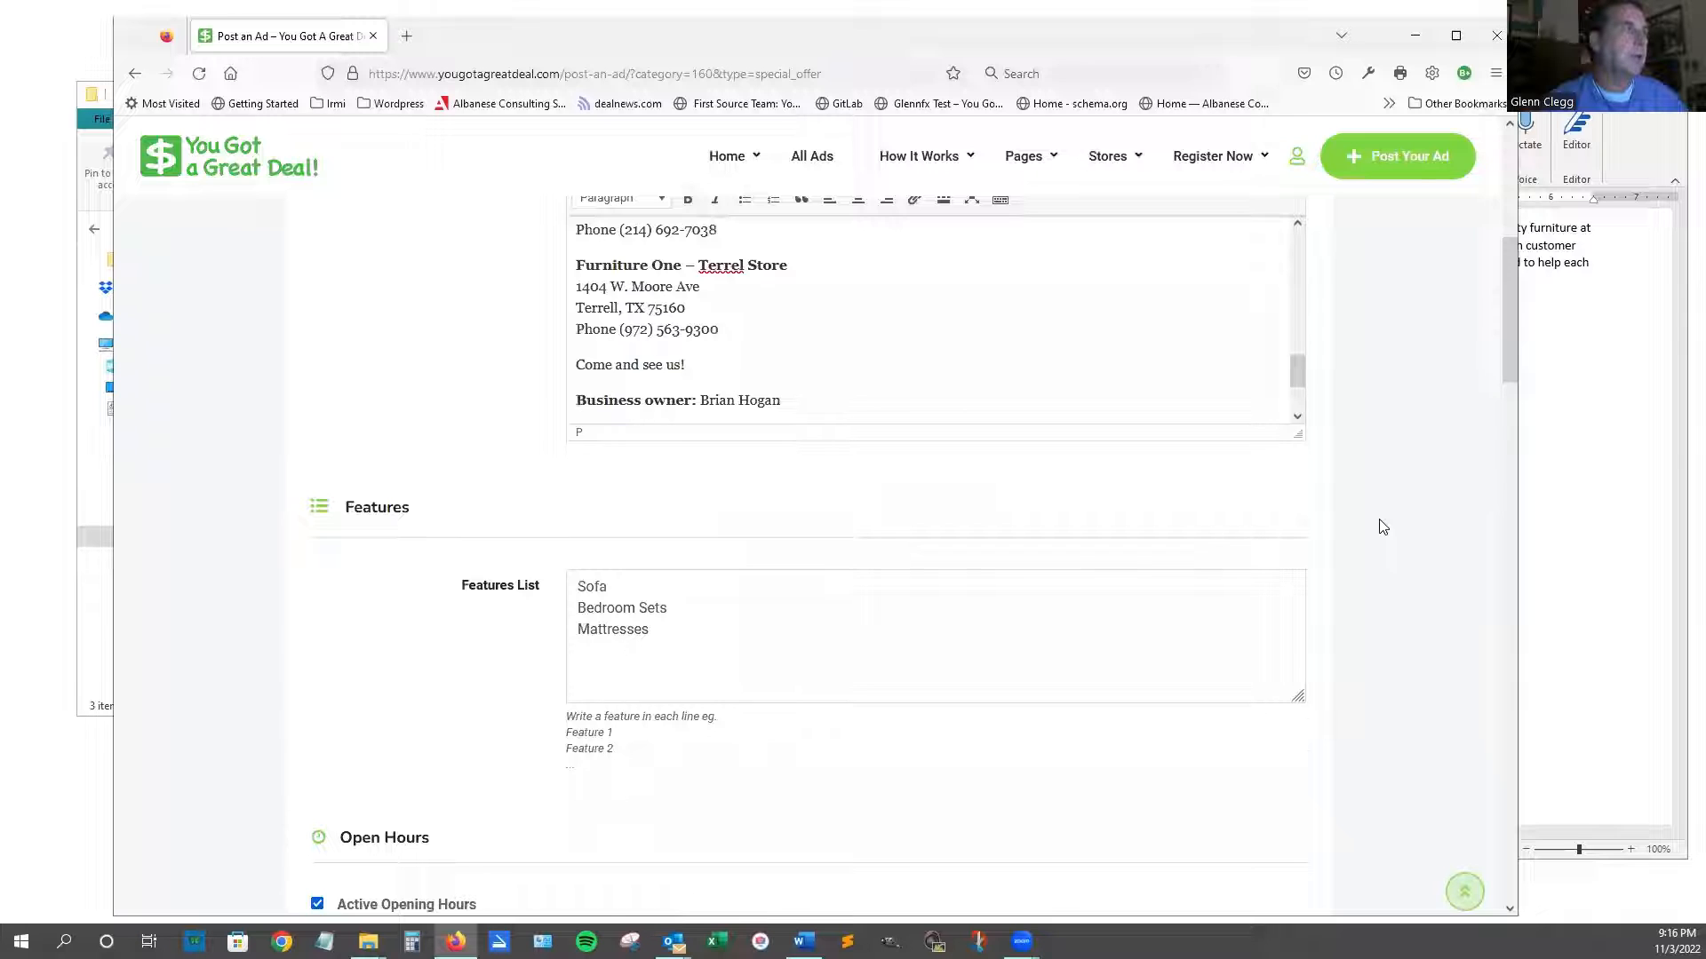
scroll(1384, 527, up, 4)
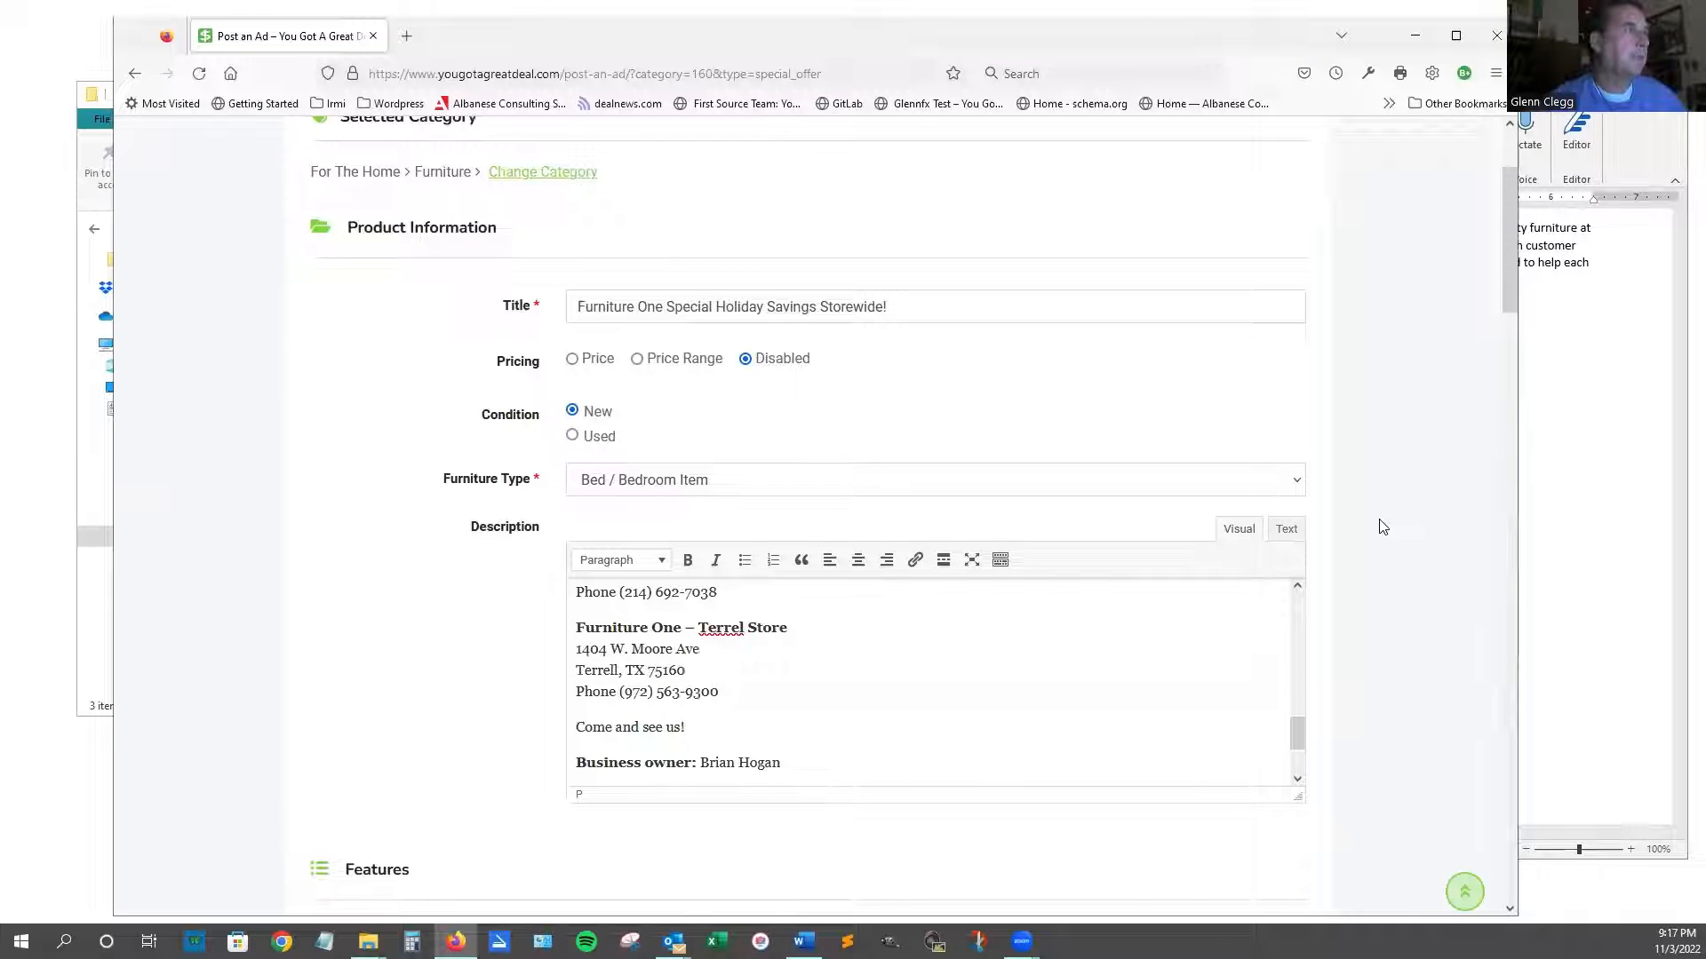
scroll(1383, 527, down, 17)
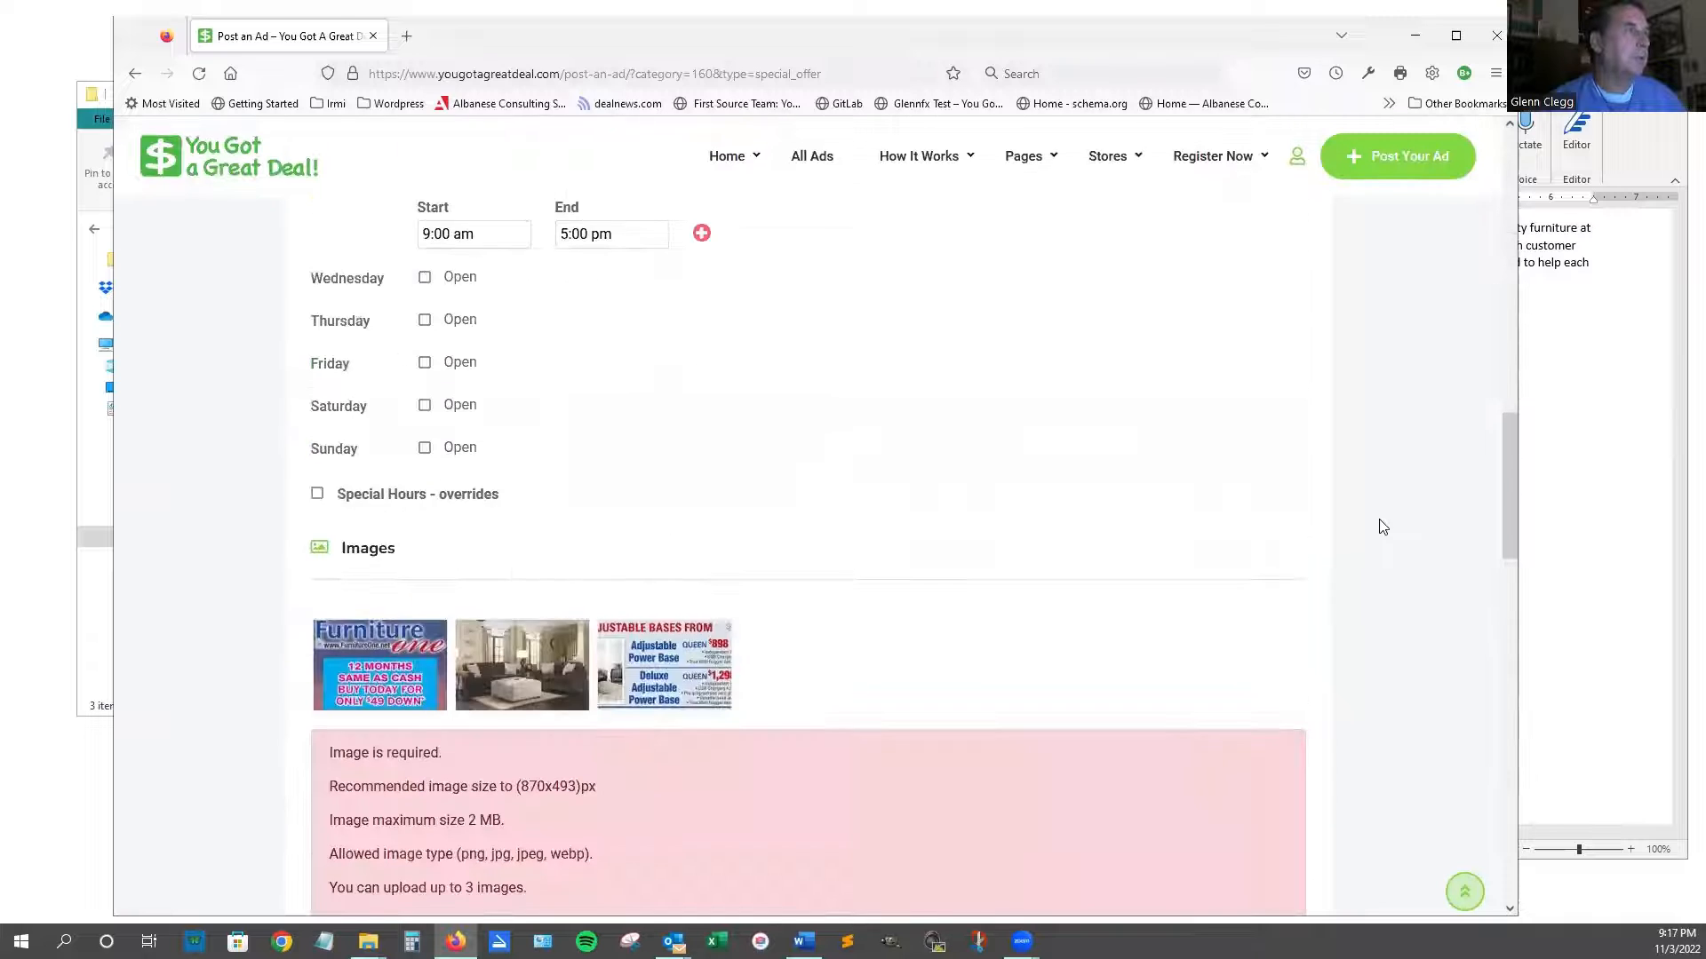
scroll(1383, 526, down, 11)
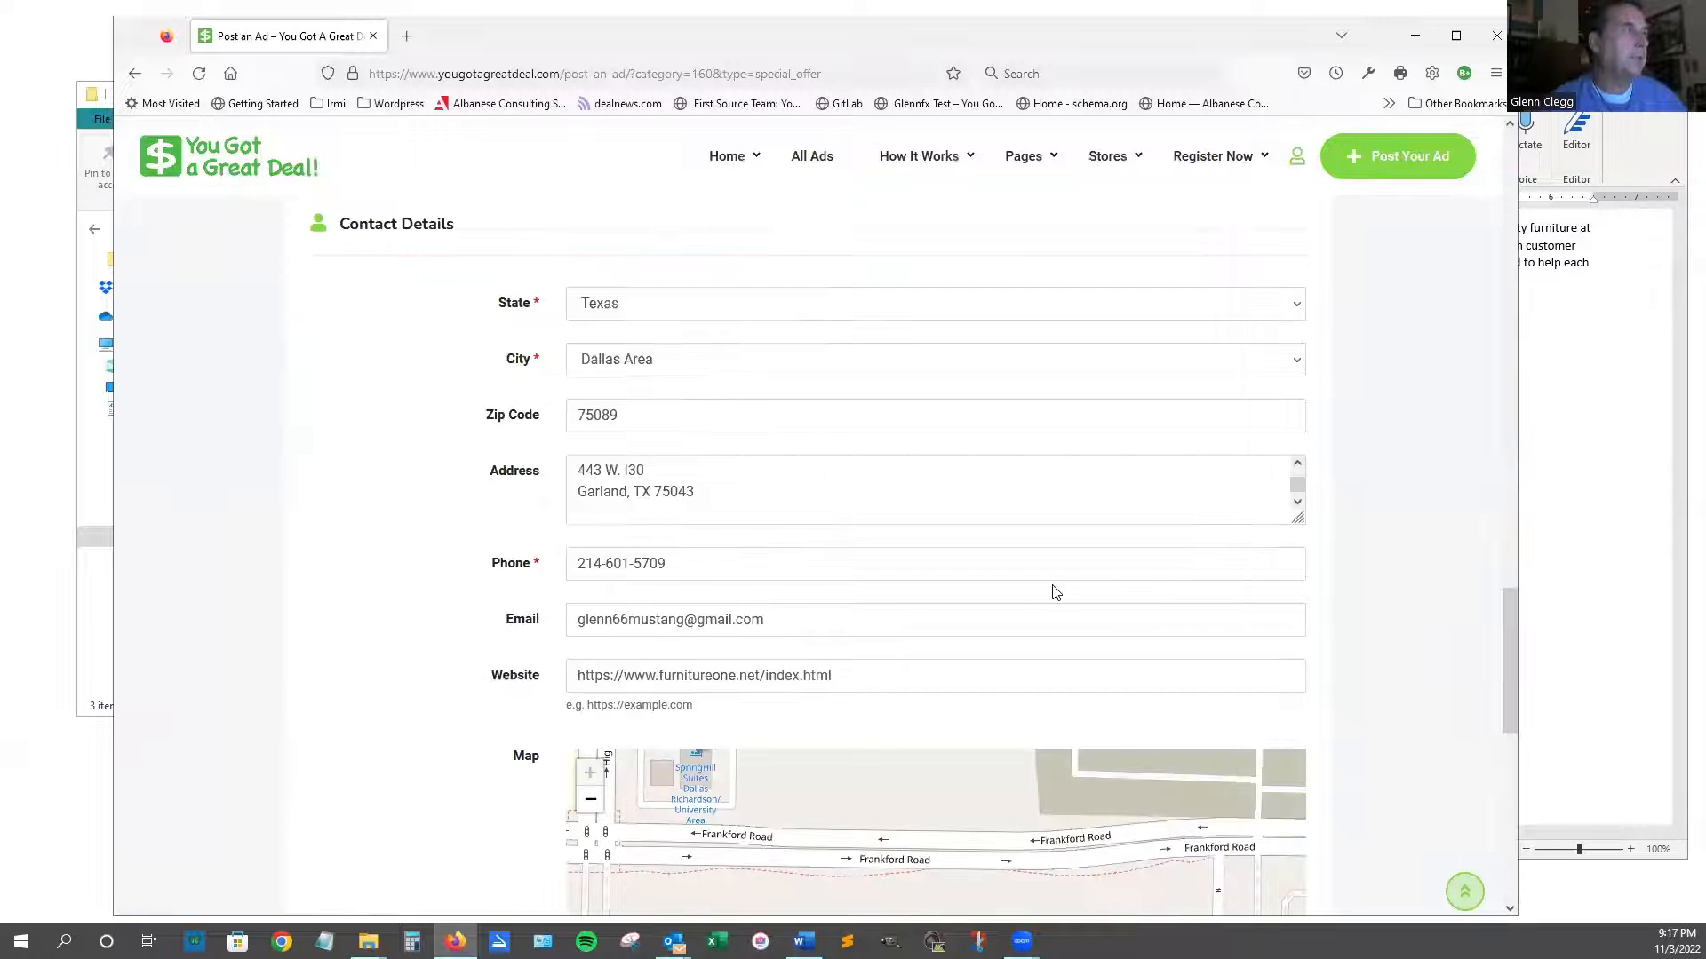
scroll(1053, 584, down, 3)
click(607, 785)
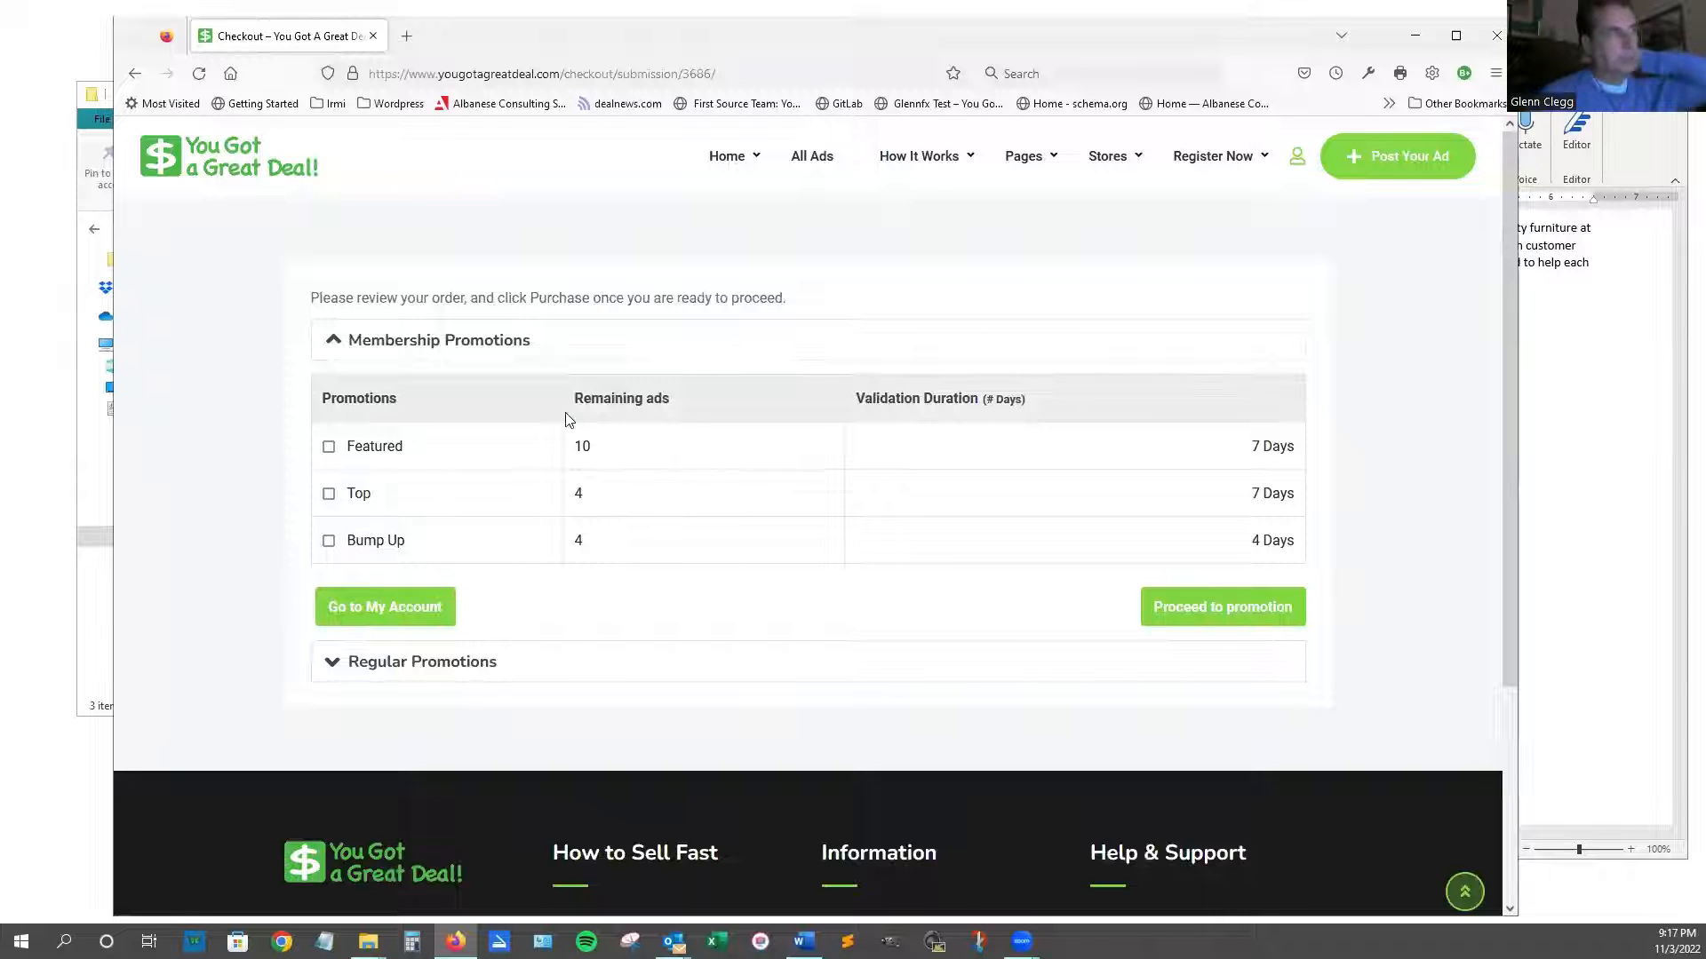
From the checkout page, go to My Account and open My Listings to find the Furniture One ad marked Pending.
click(406, 612)
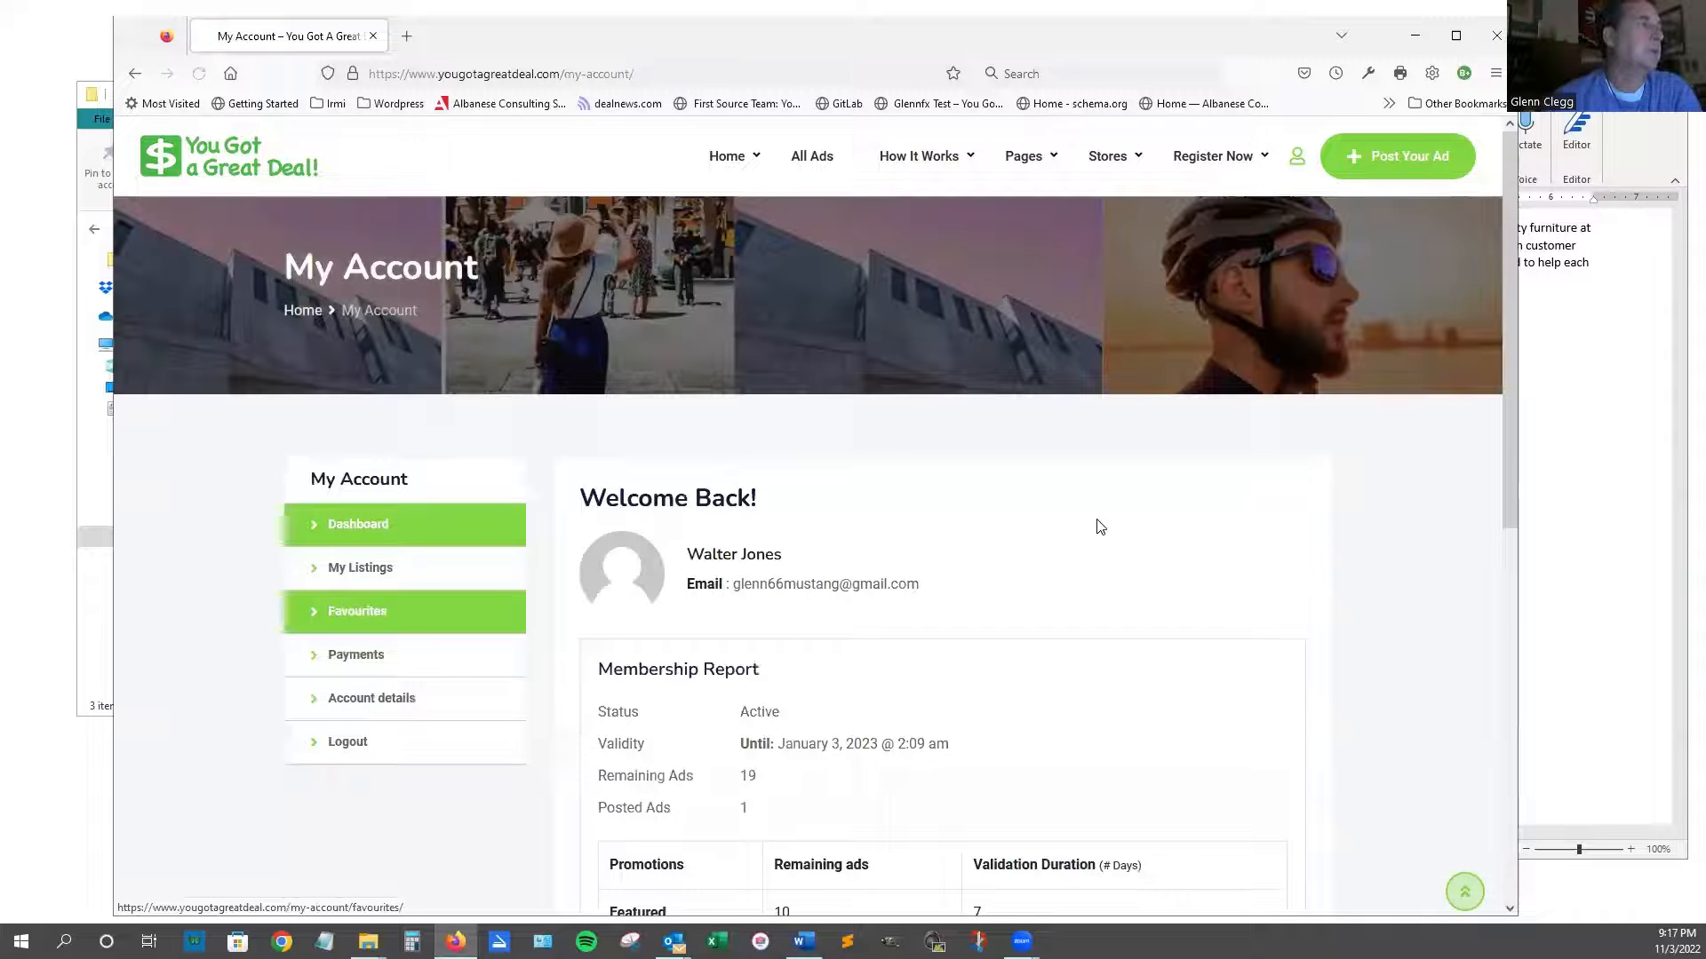
scroll(1096, 525, down, 2)
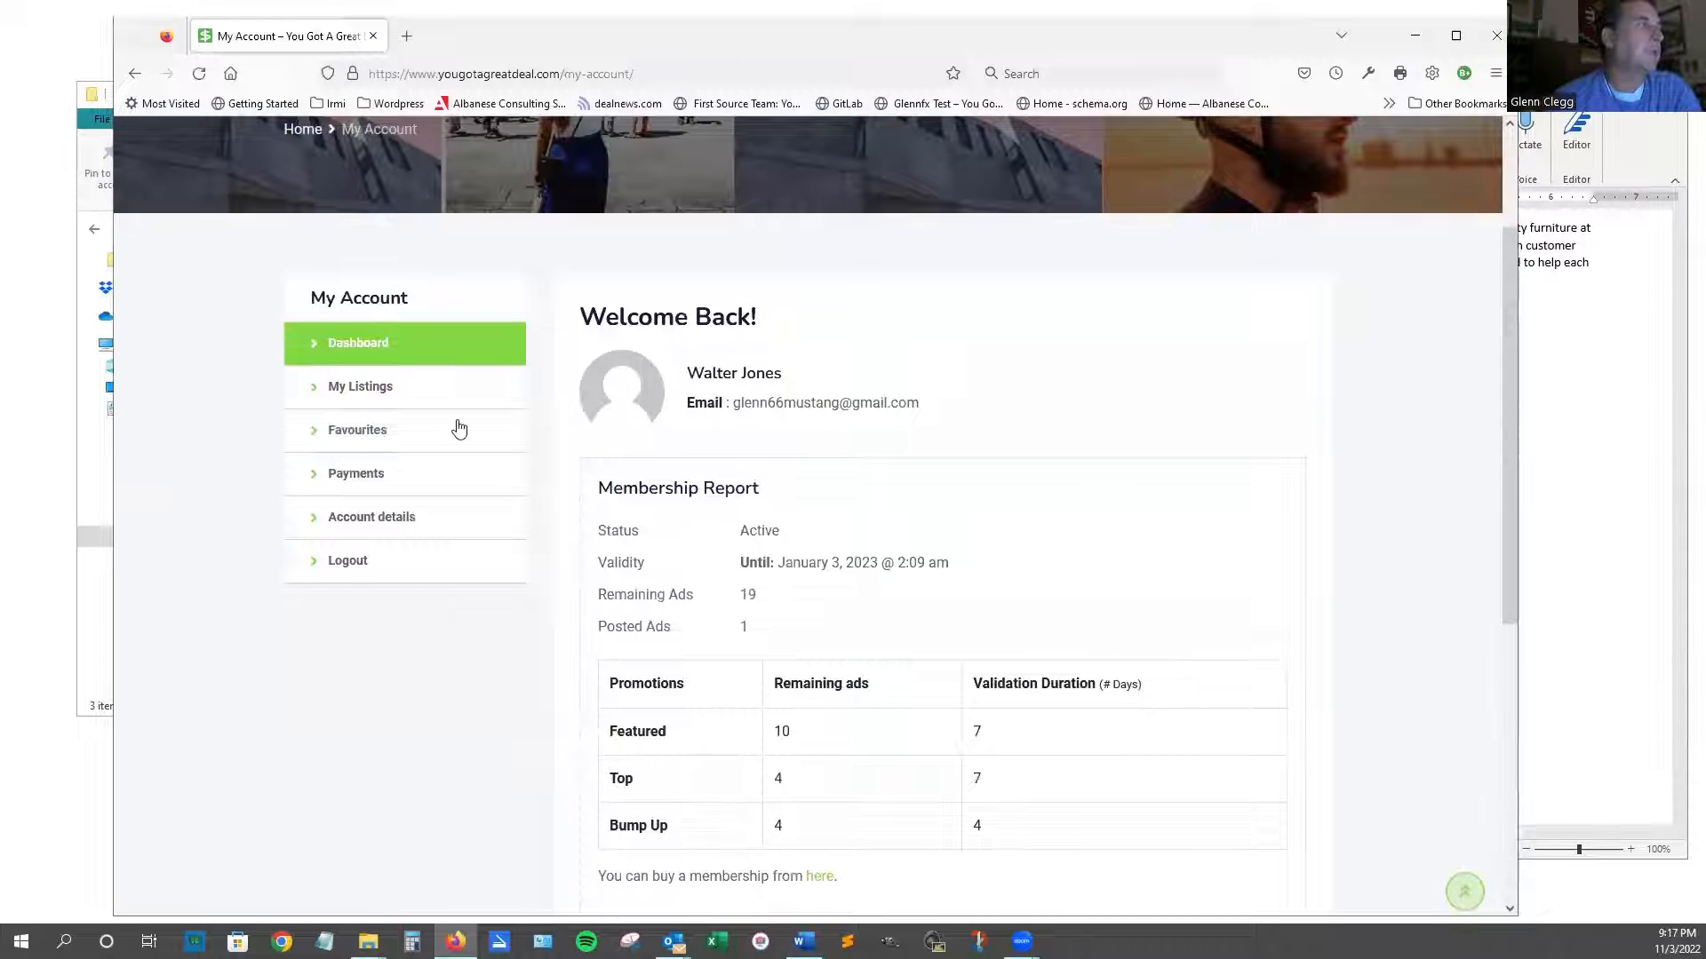
click(412, 397)
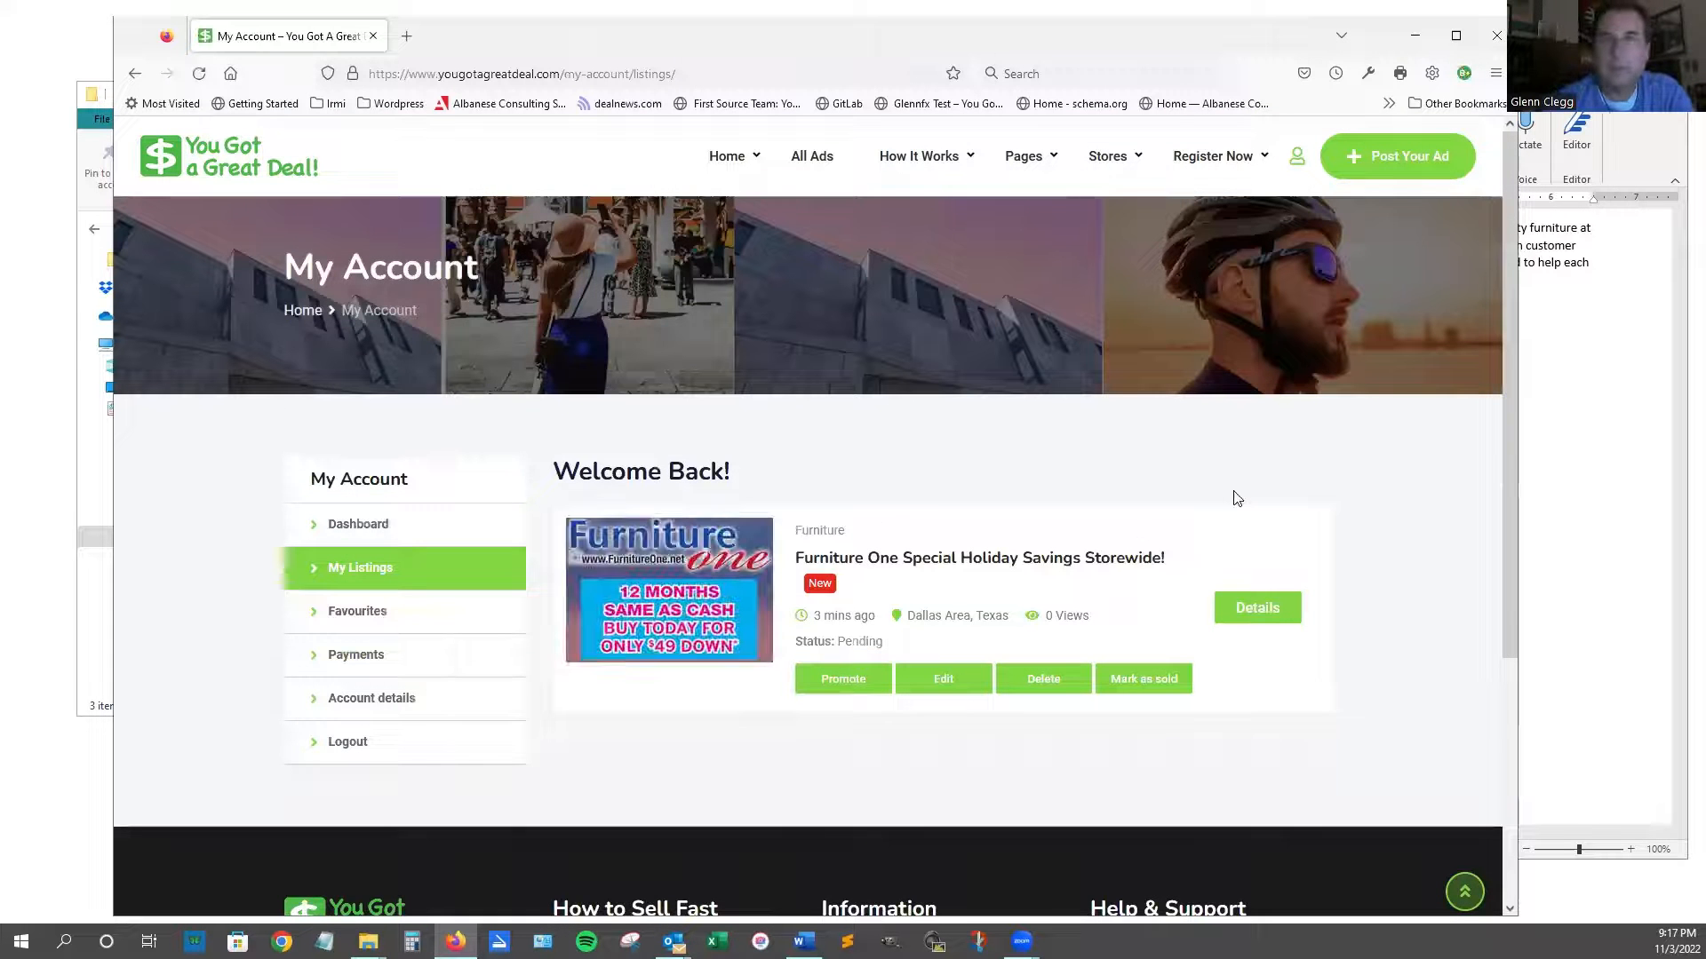
scroll(747, 404, down, 2)
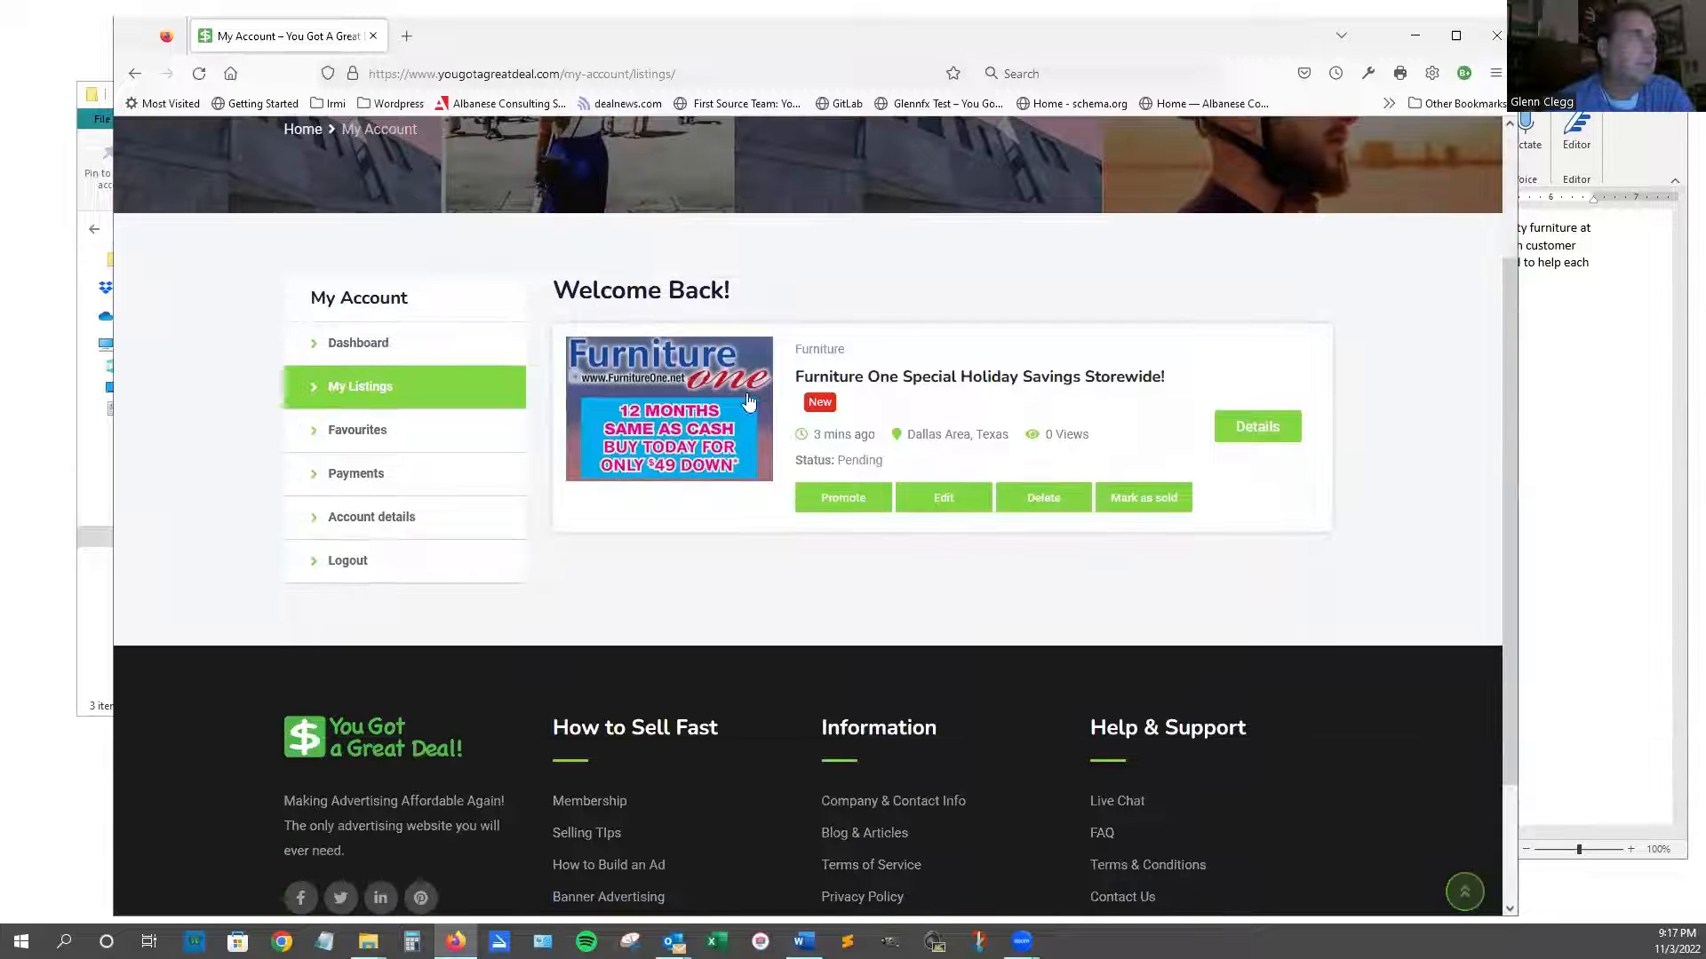
Open the Furniture One listing's public page and scroll down to its image gallery.
click(731, 400)
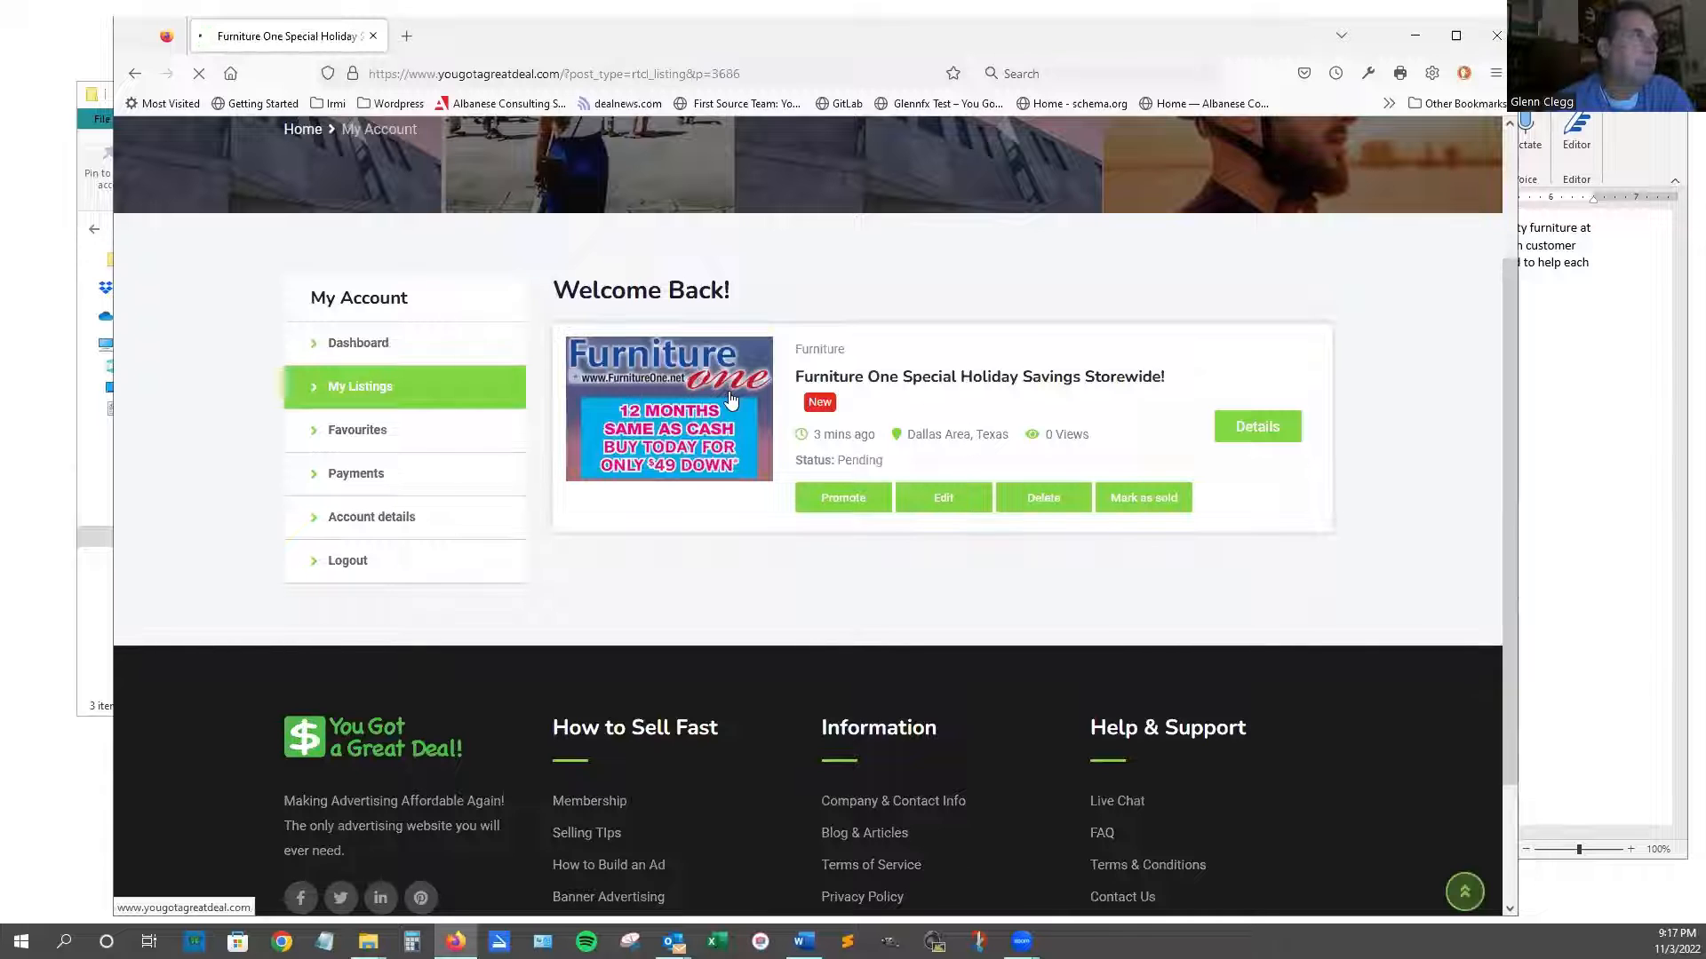
scroll(1024, 480, down, 2)
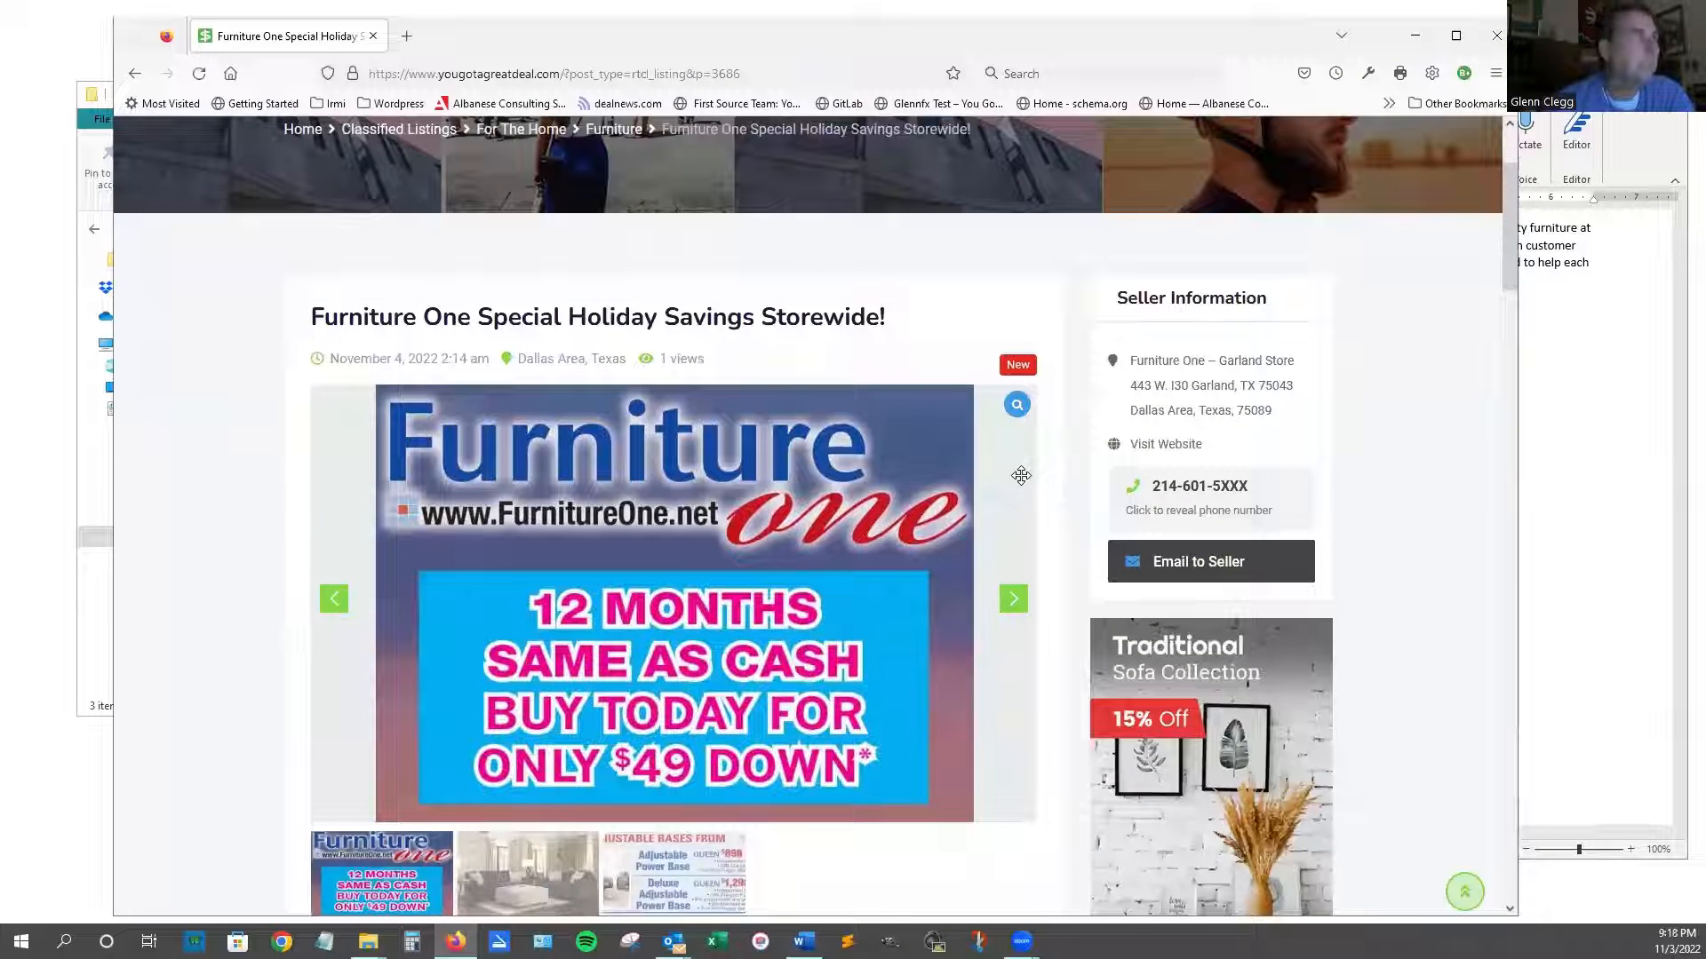
scroll(1021, 476, down, 1)
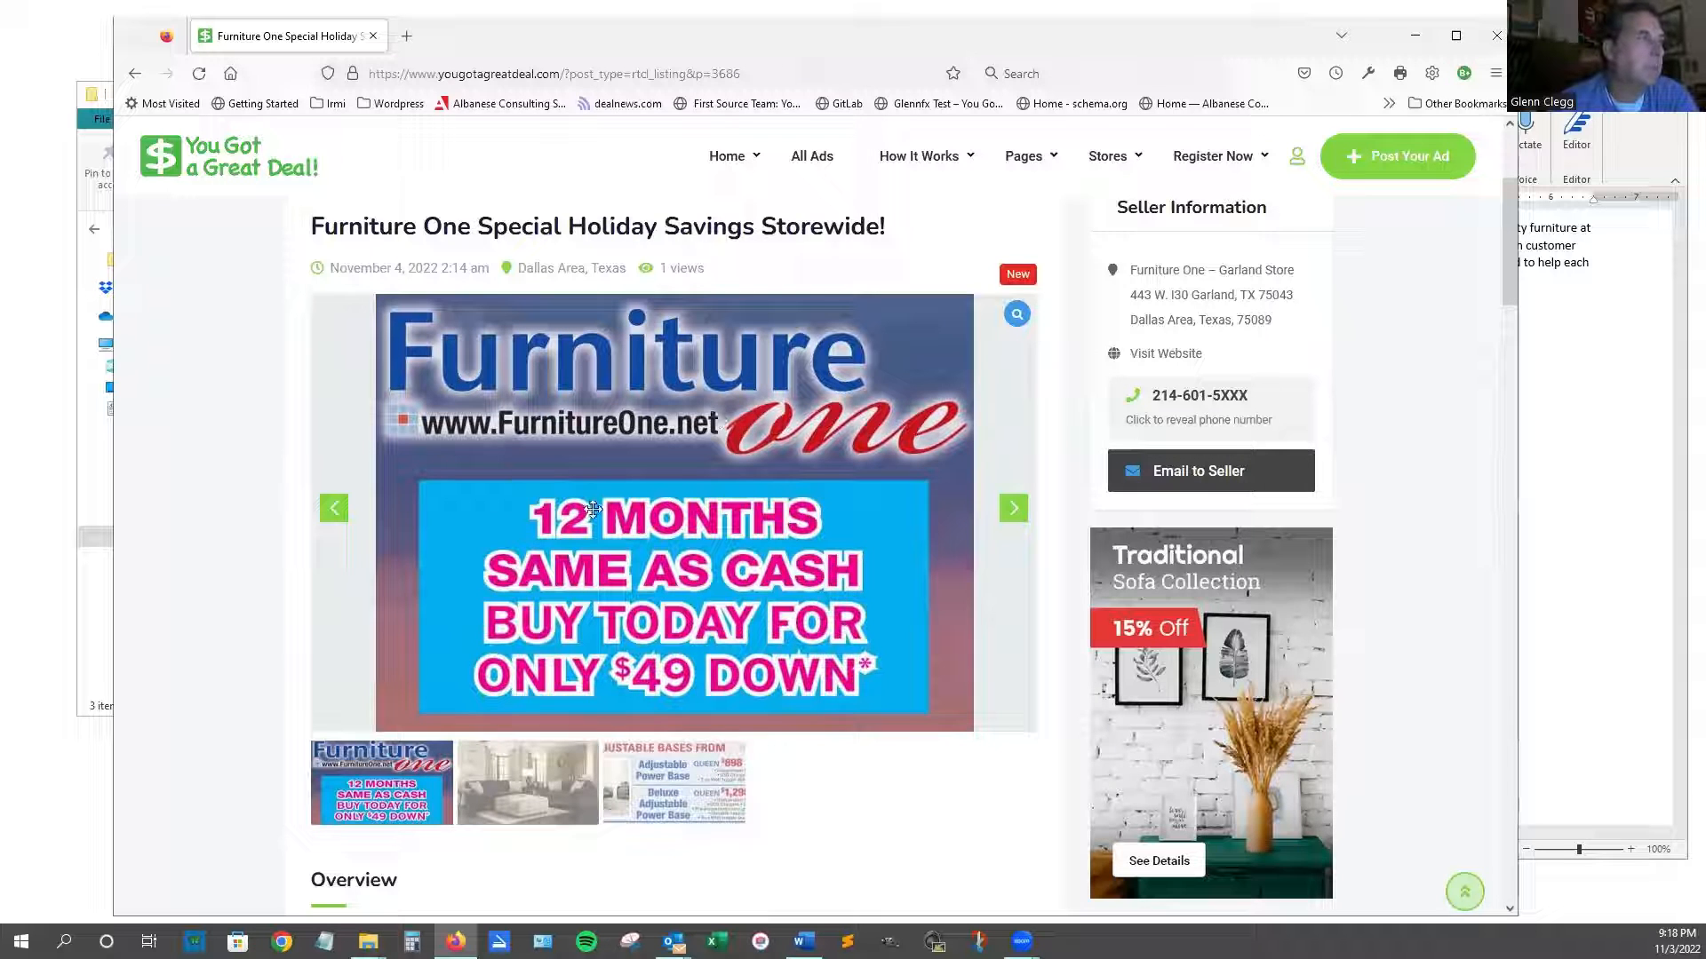
scroll(619, 551, down, 1)
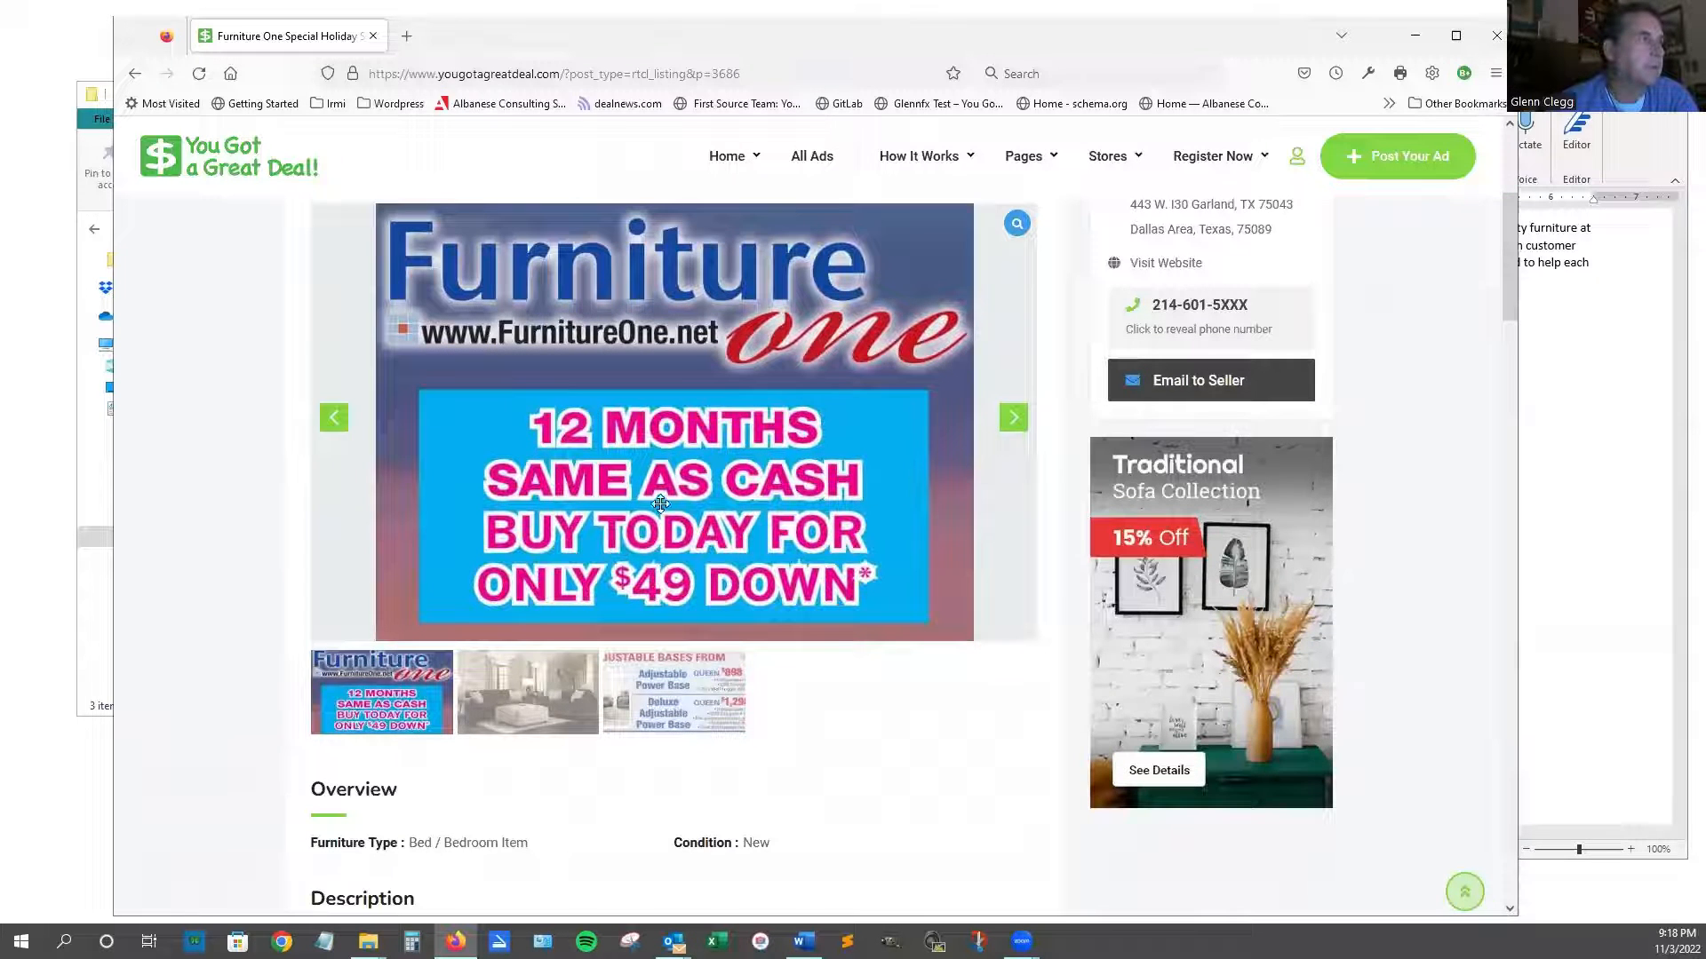
Preview the sofa photo, make the adjustable-bases ad the main image, and skim the description.
click(494, 696)
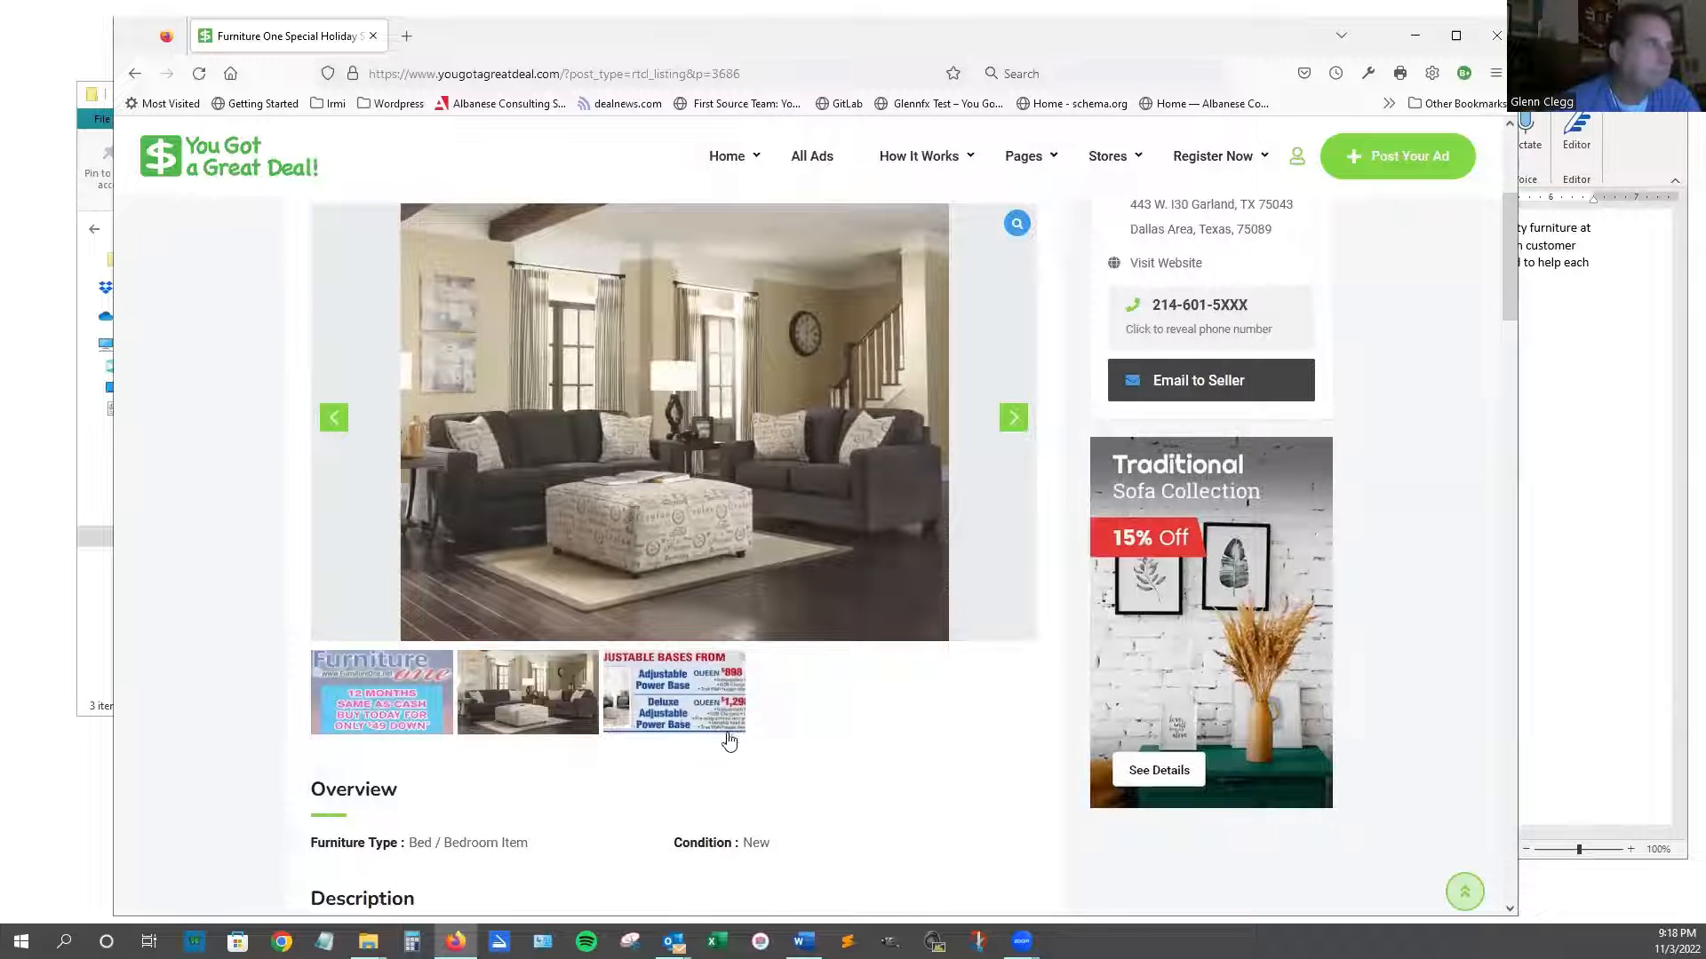
click(688, 720)
scroll(686, 717, down, 1)
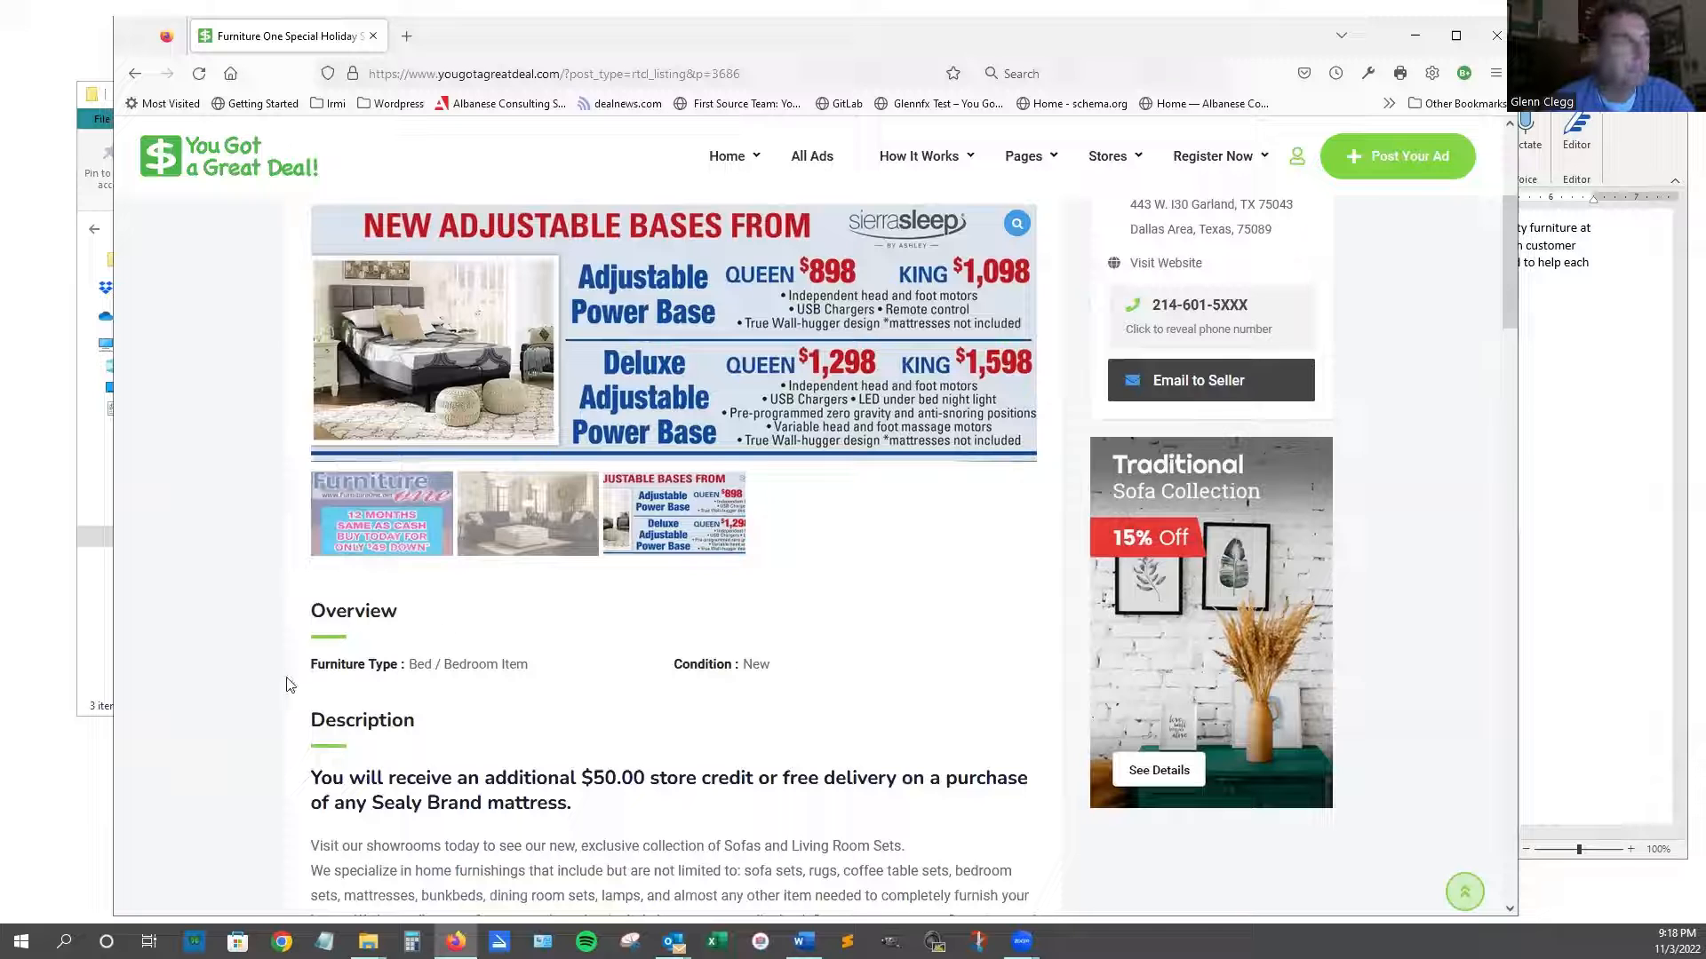
scroll(370, 673, down, 1)
scroll(371, 673, down, 2)
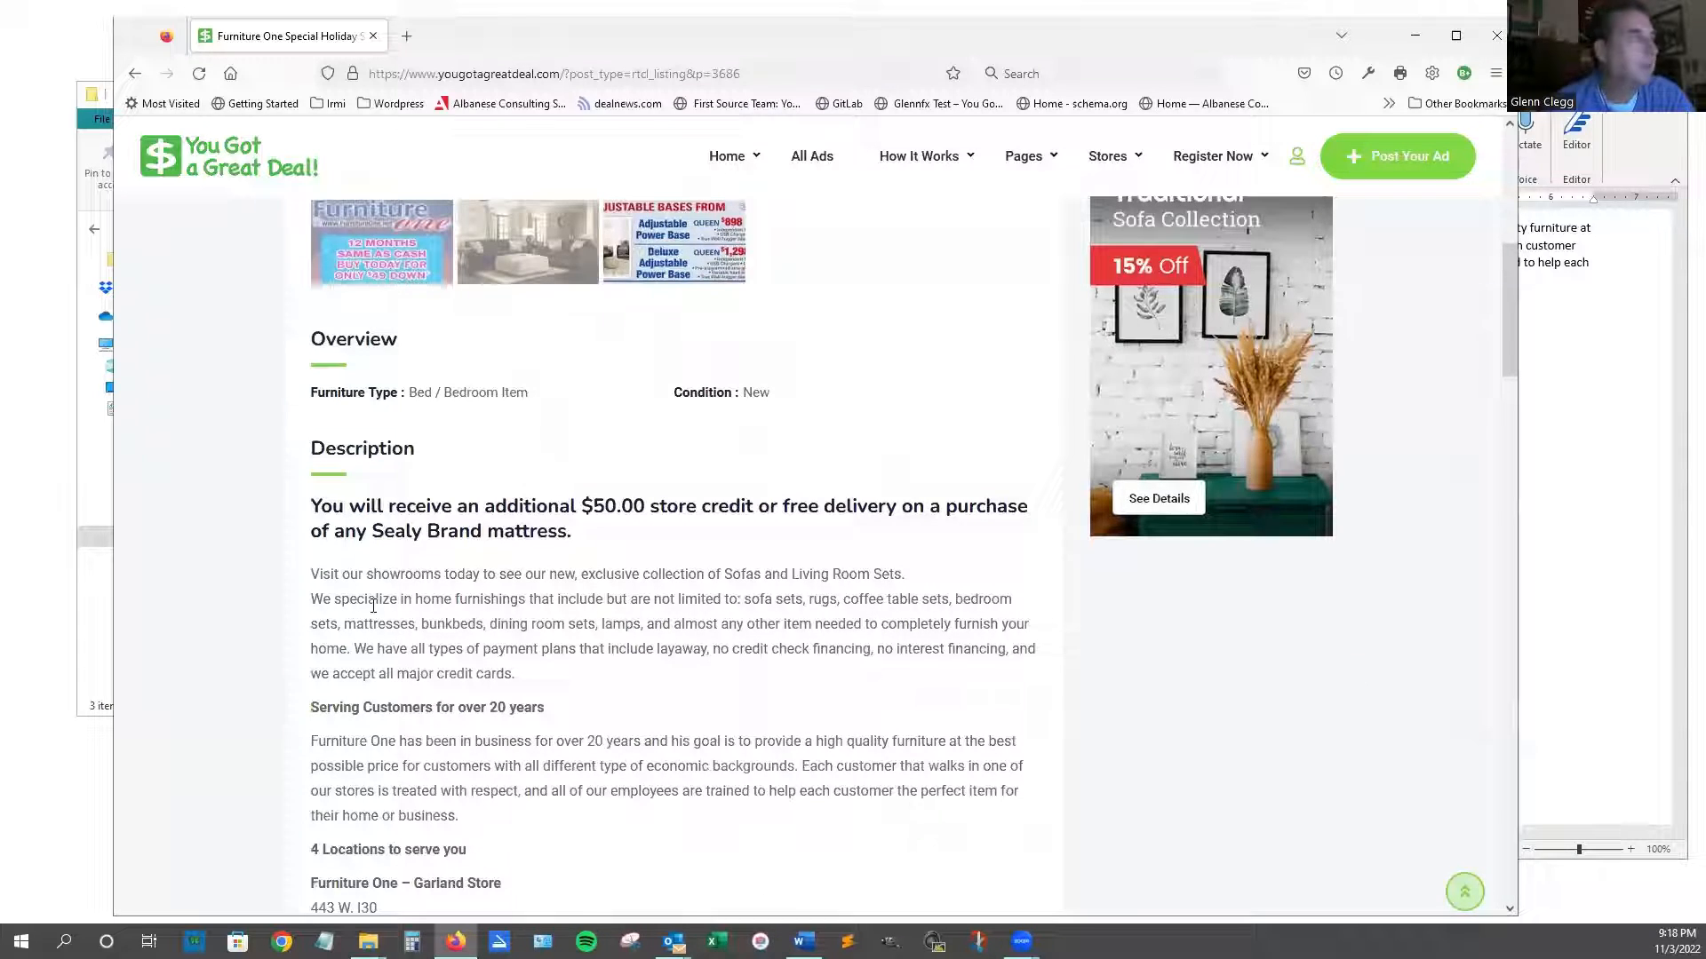
scroll(668, 564, down, 2)
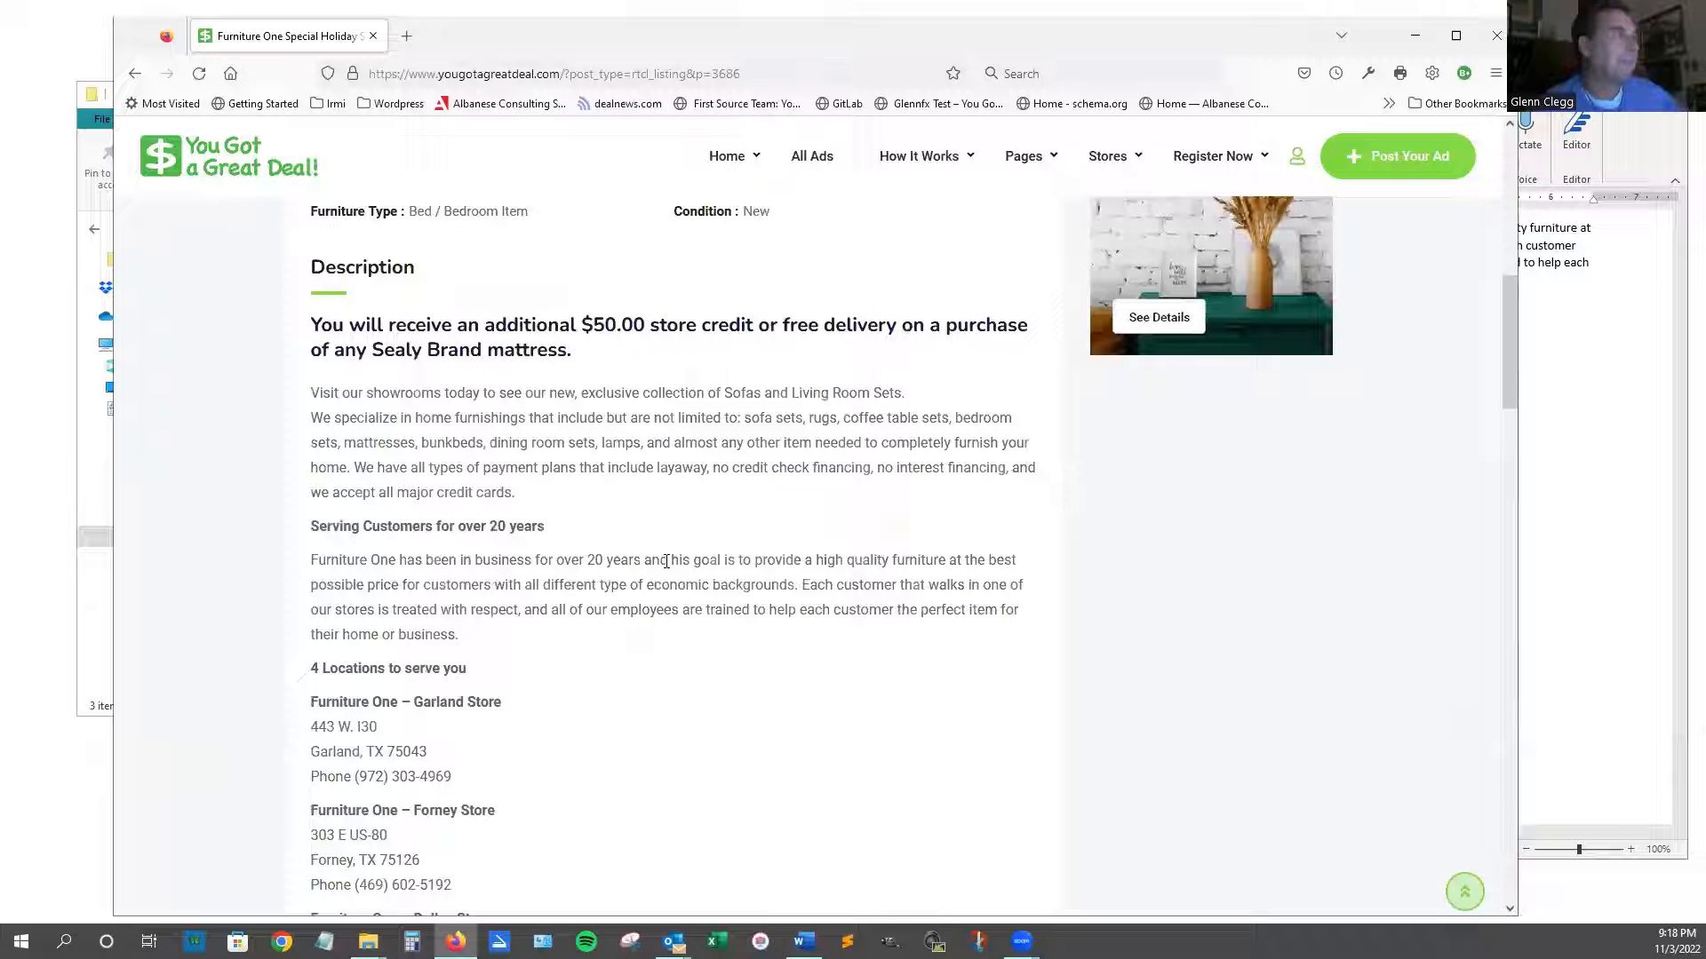
scroll(677, 589, up, 1)
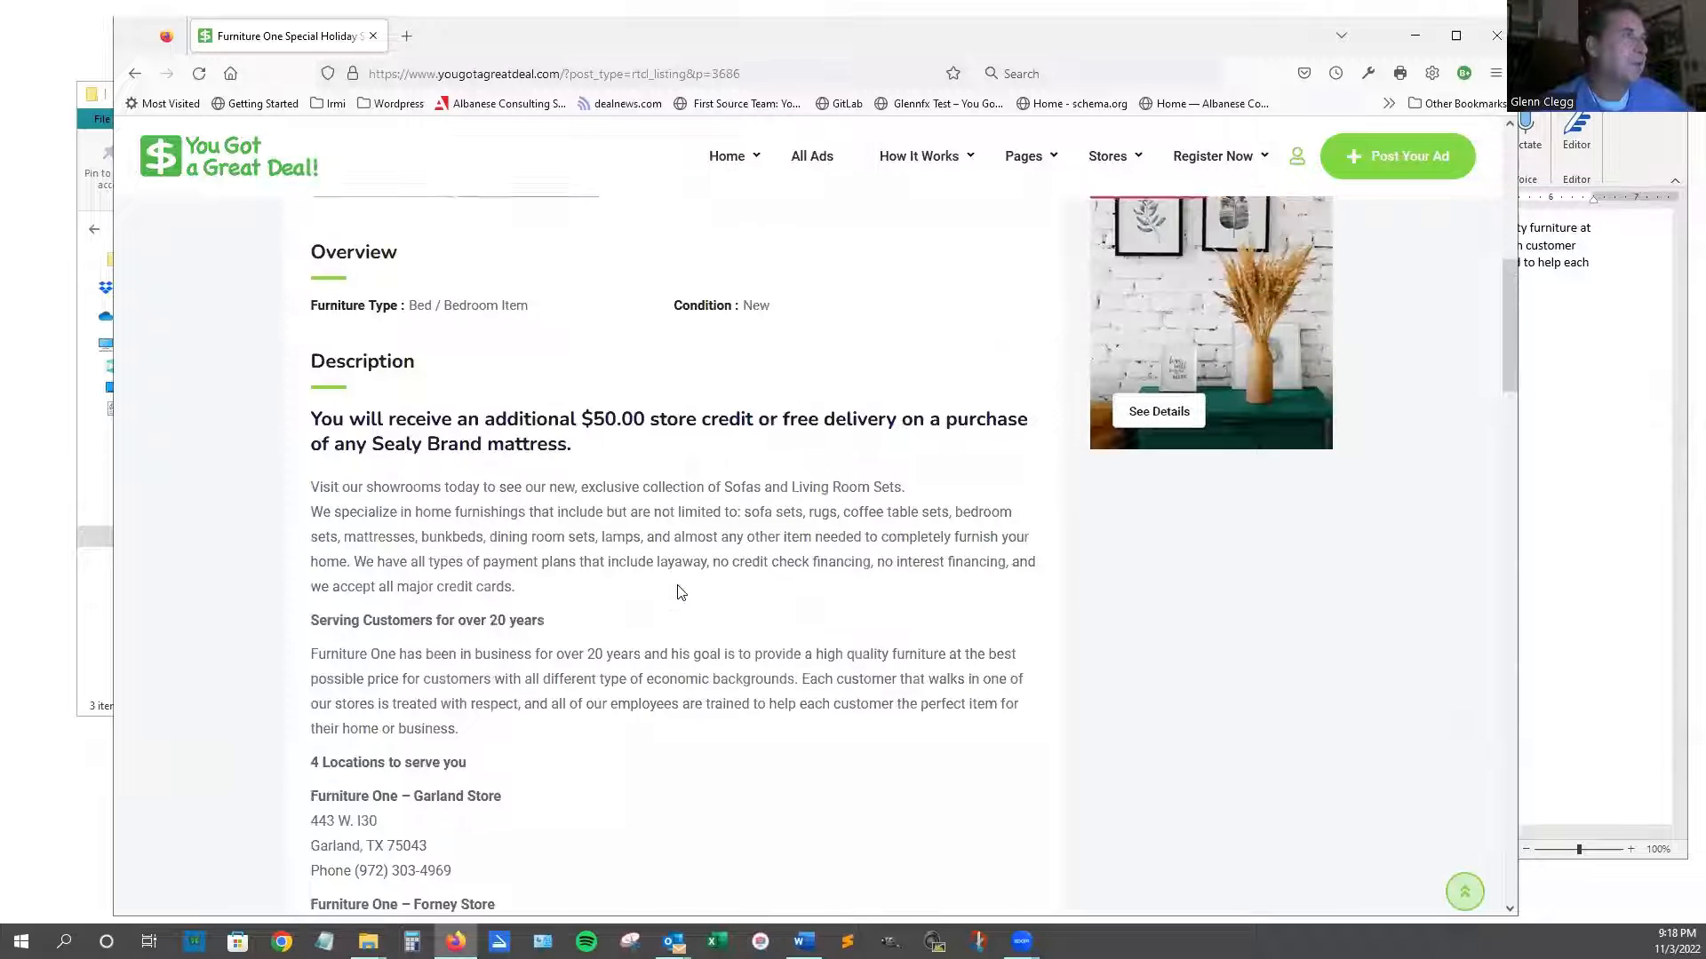
scroll(677, 593, up, 9)
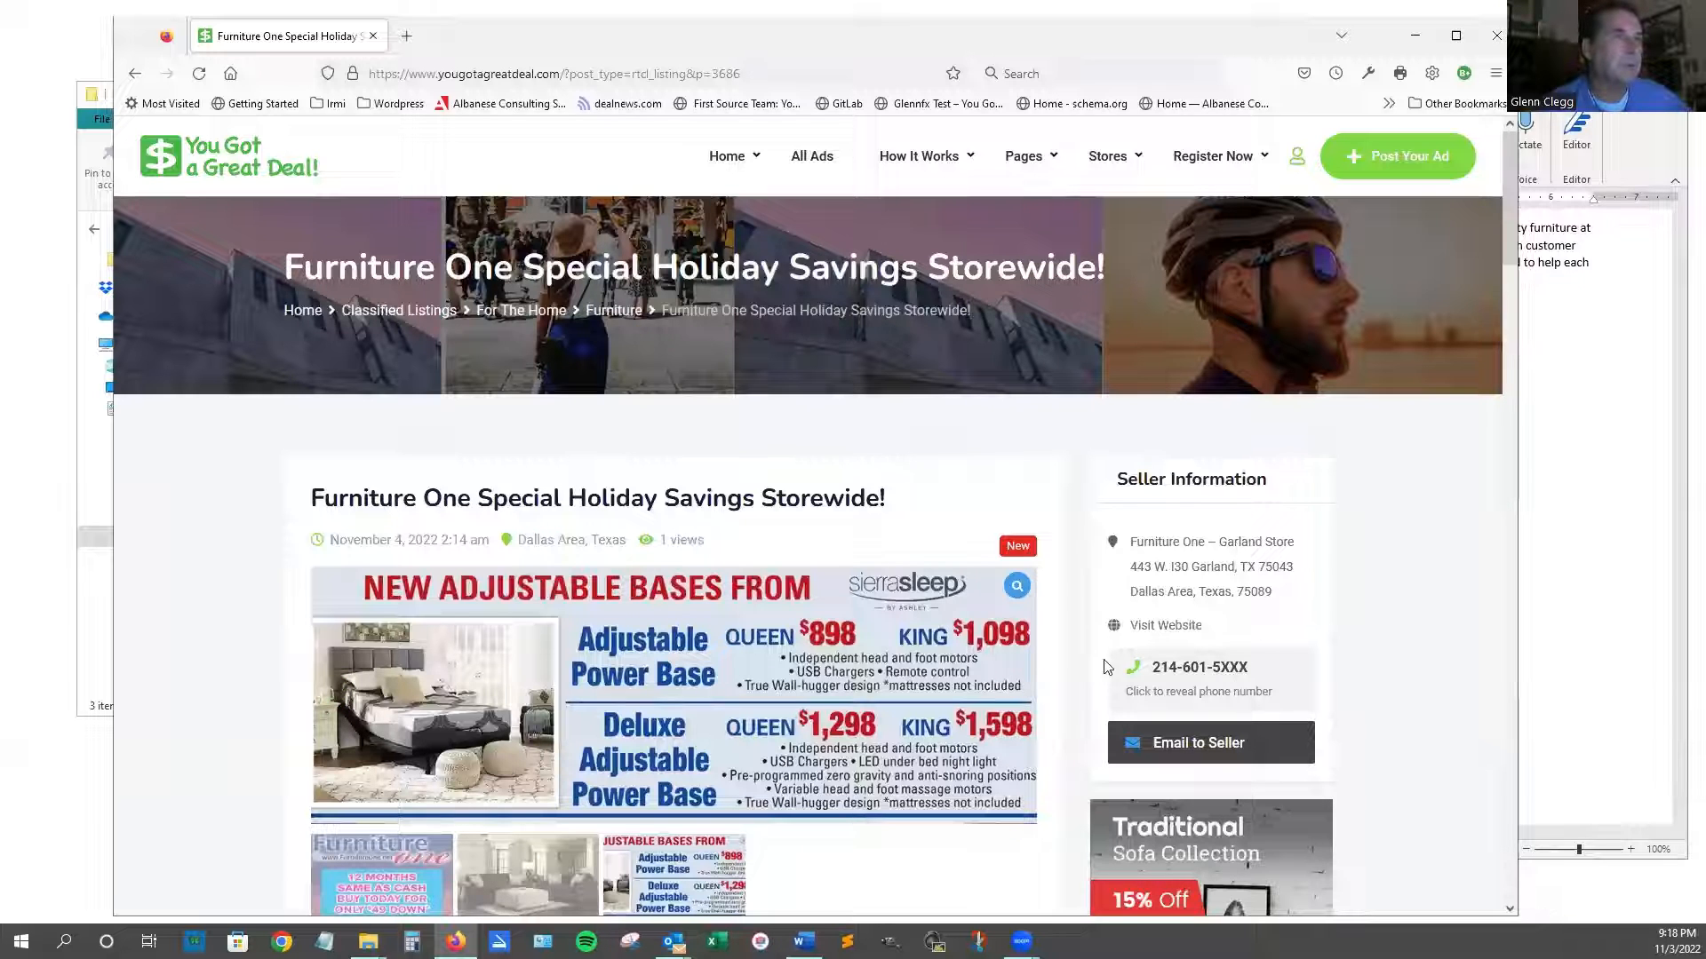
Scroll past the description, four store locations and Features to the Business Hours section.
scroll(1235, 587, down, 2)
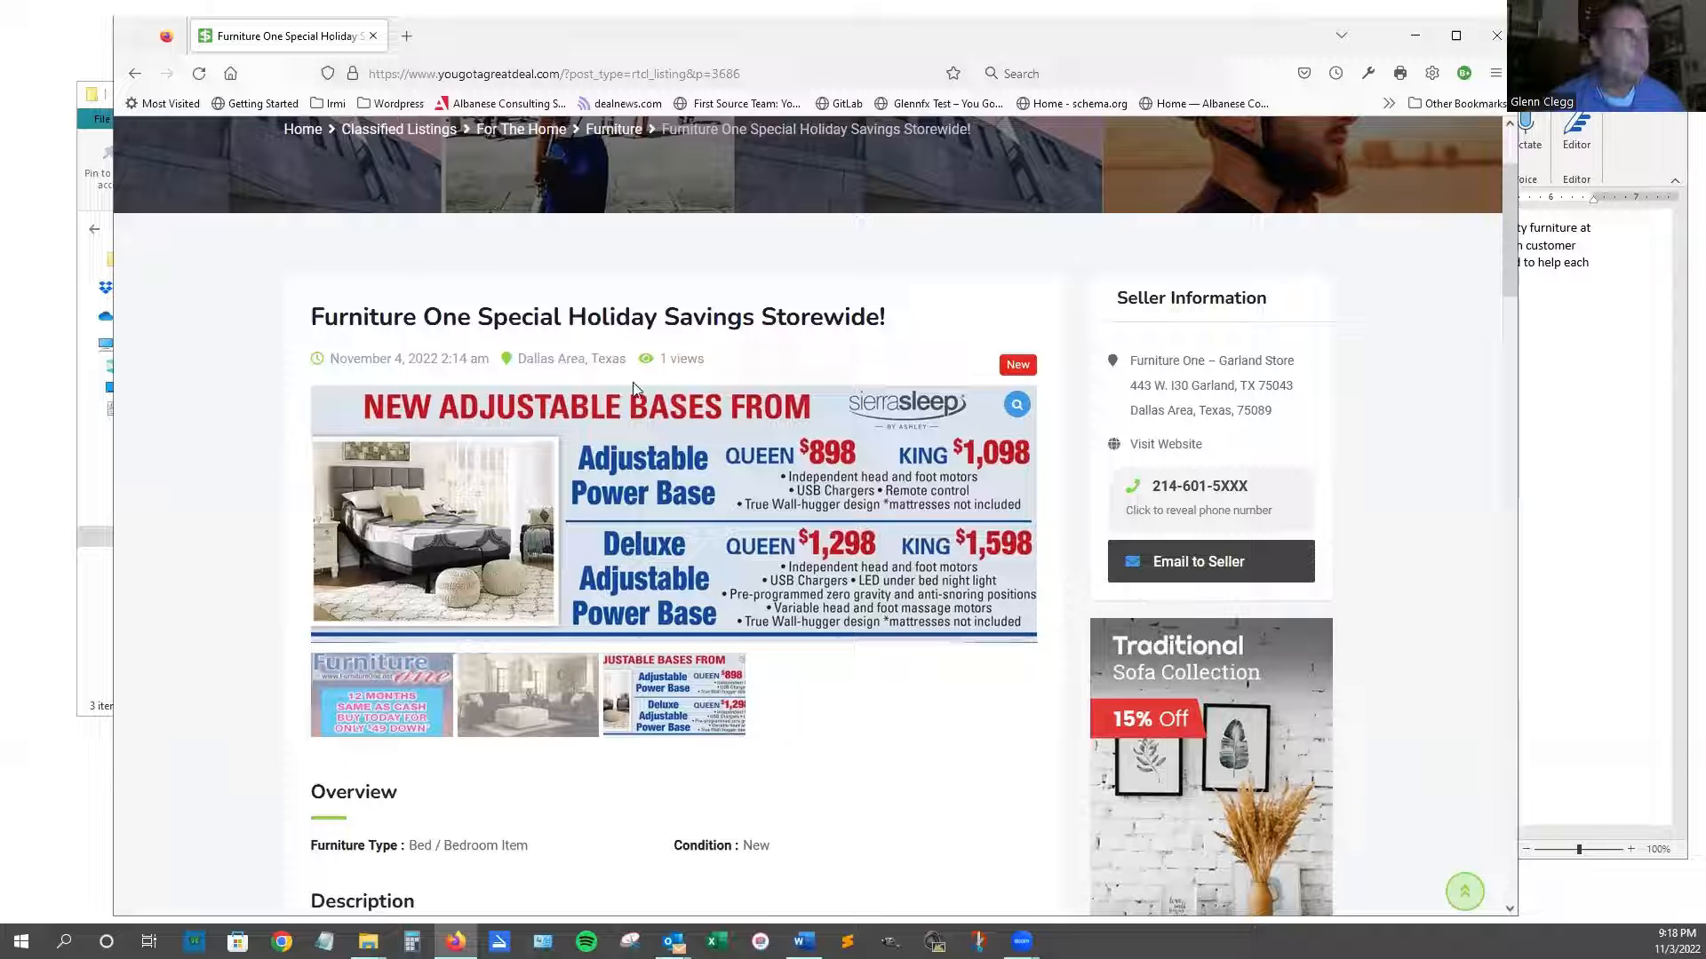
scroll(810, 751, down, 3)
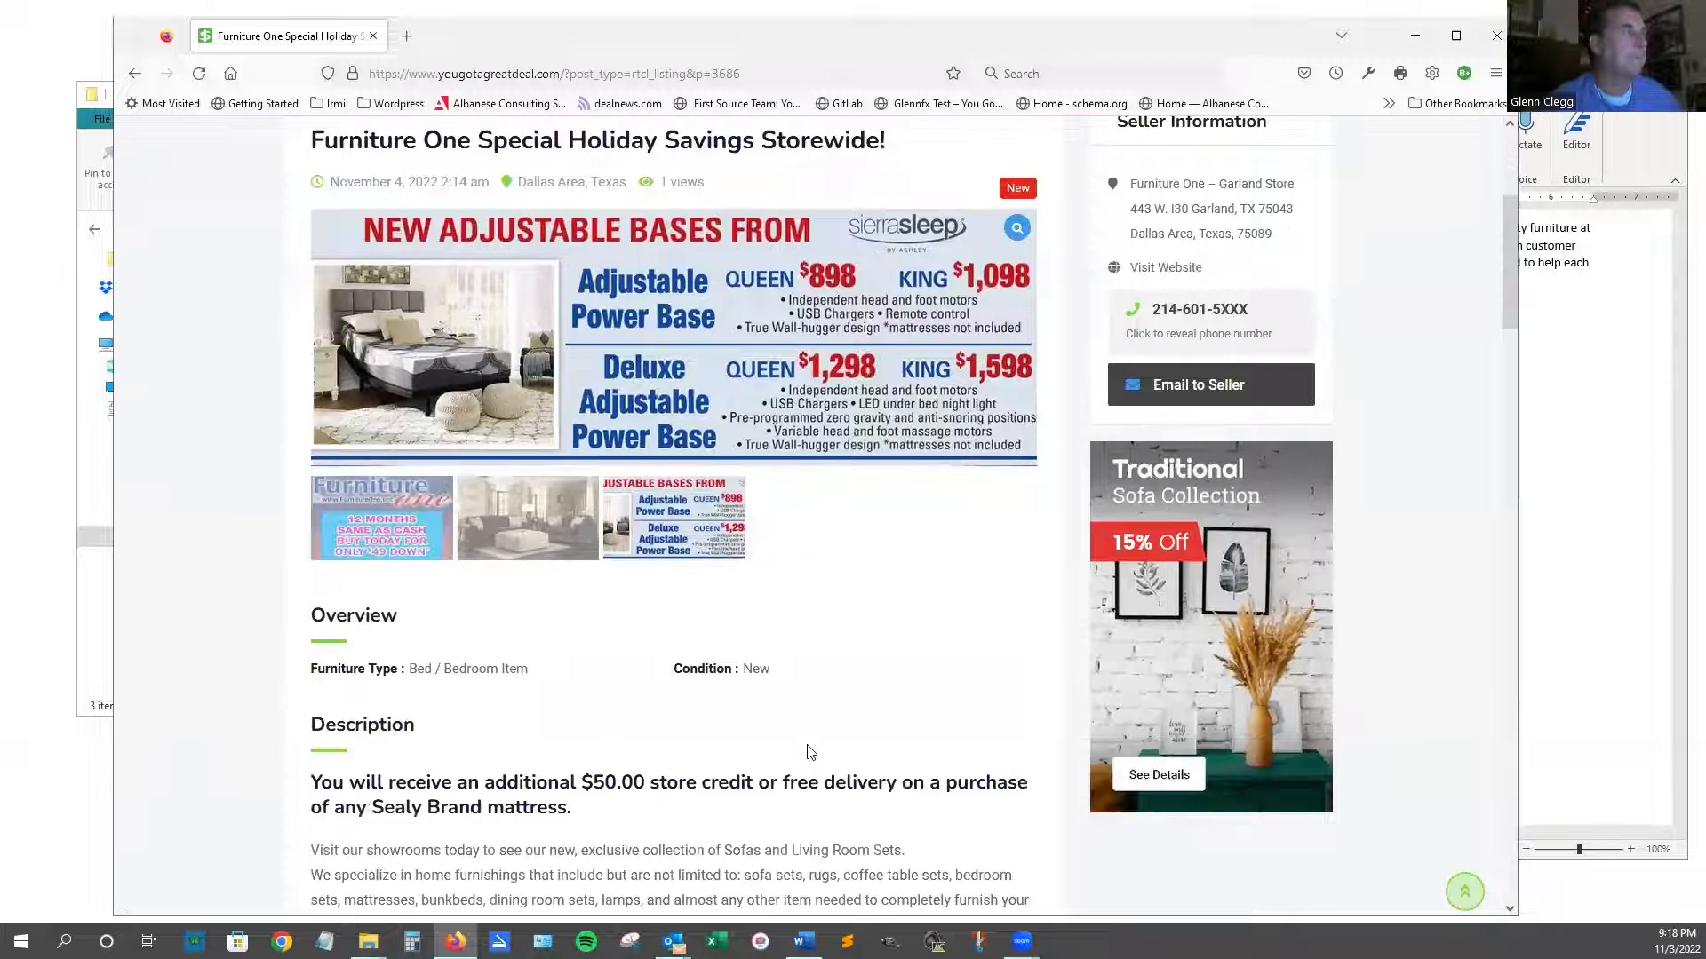
scroll(811, 750, down, 4)
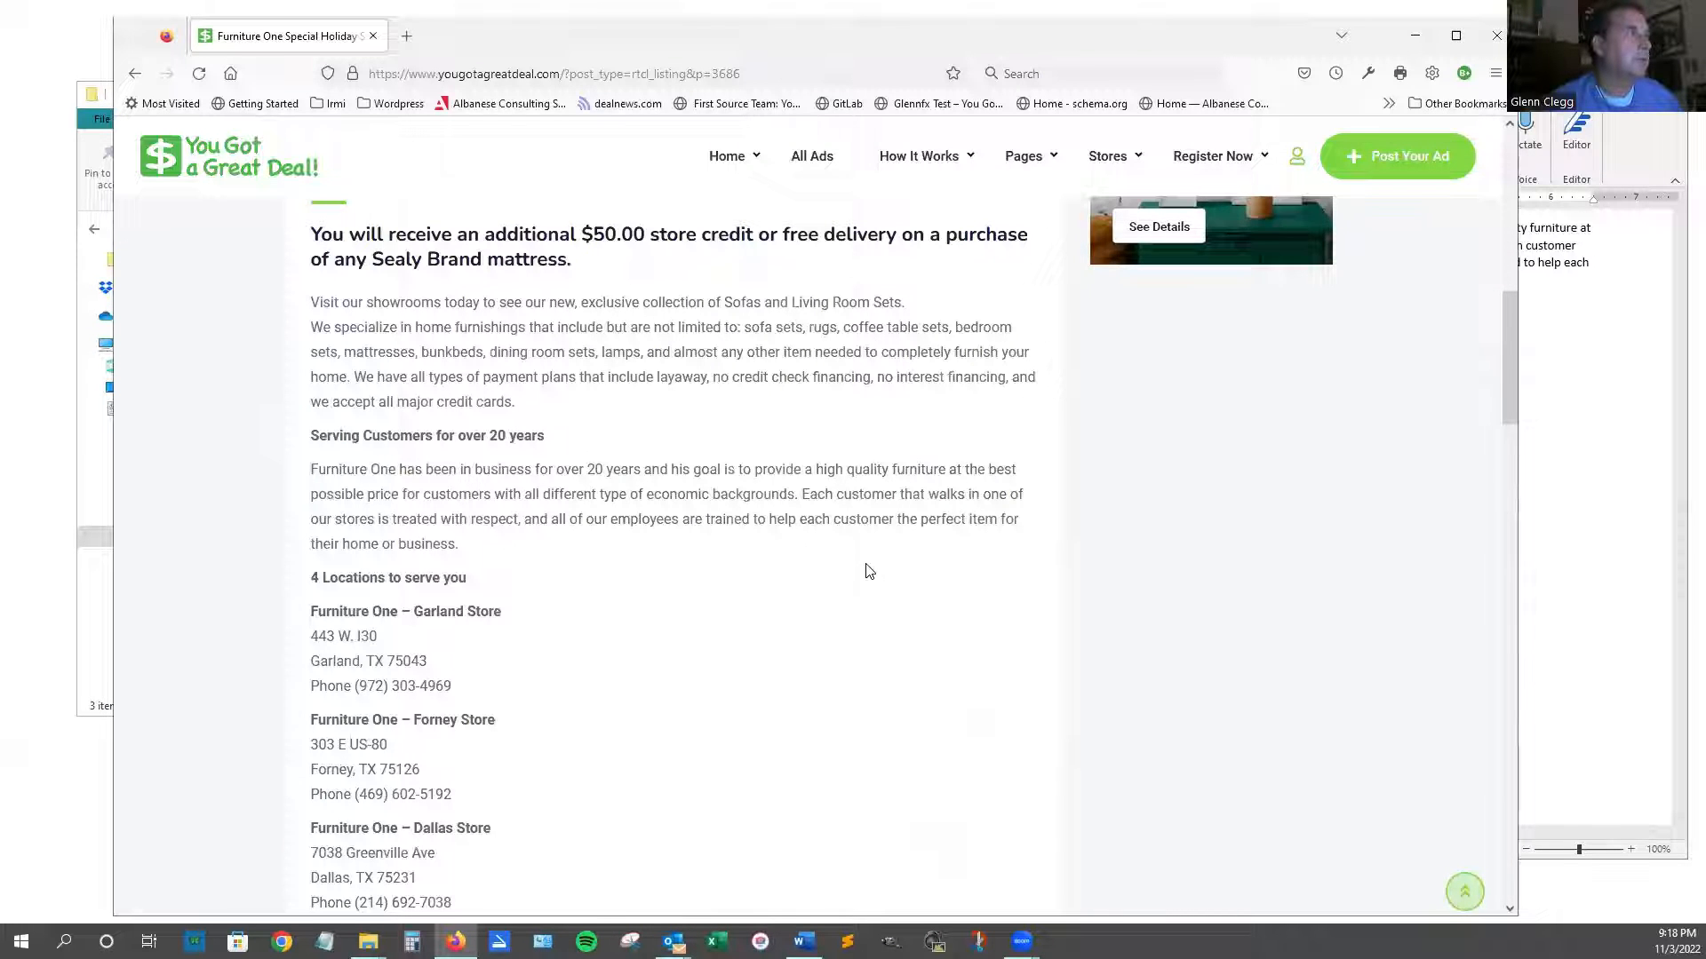
scroll(869, 571, down, 1)
scroll(937, 499, down, 1)
scroll(937, 500, up, 1)
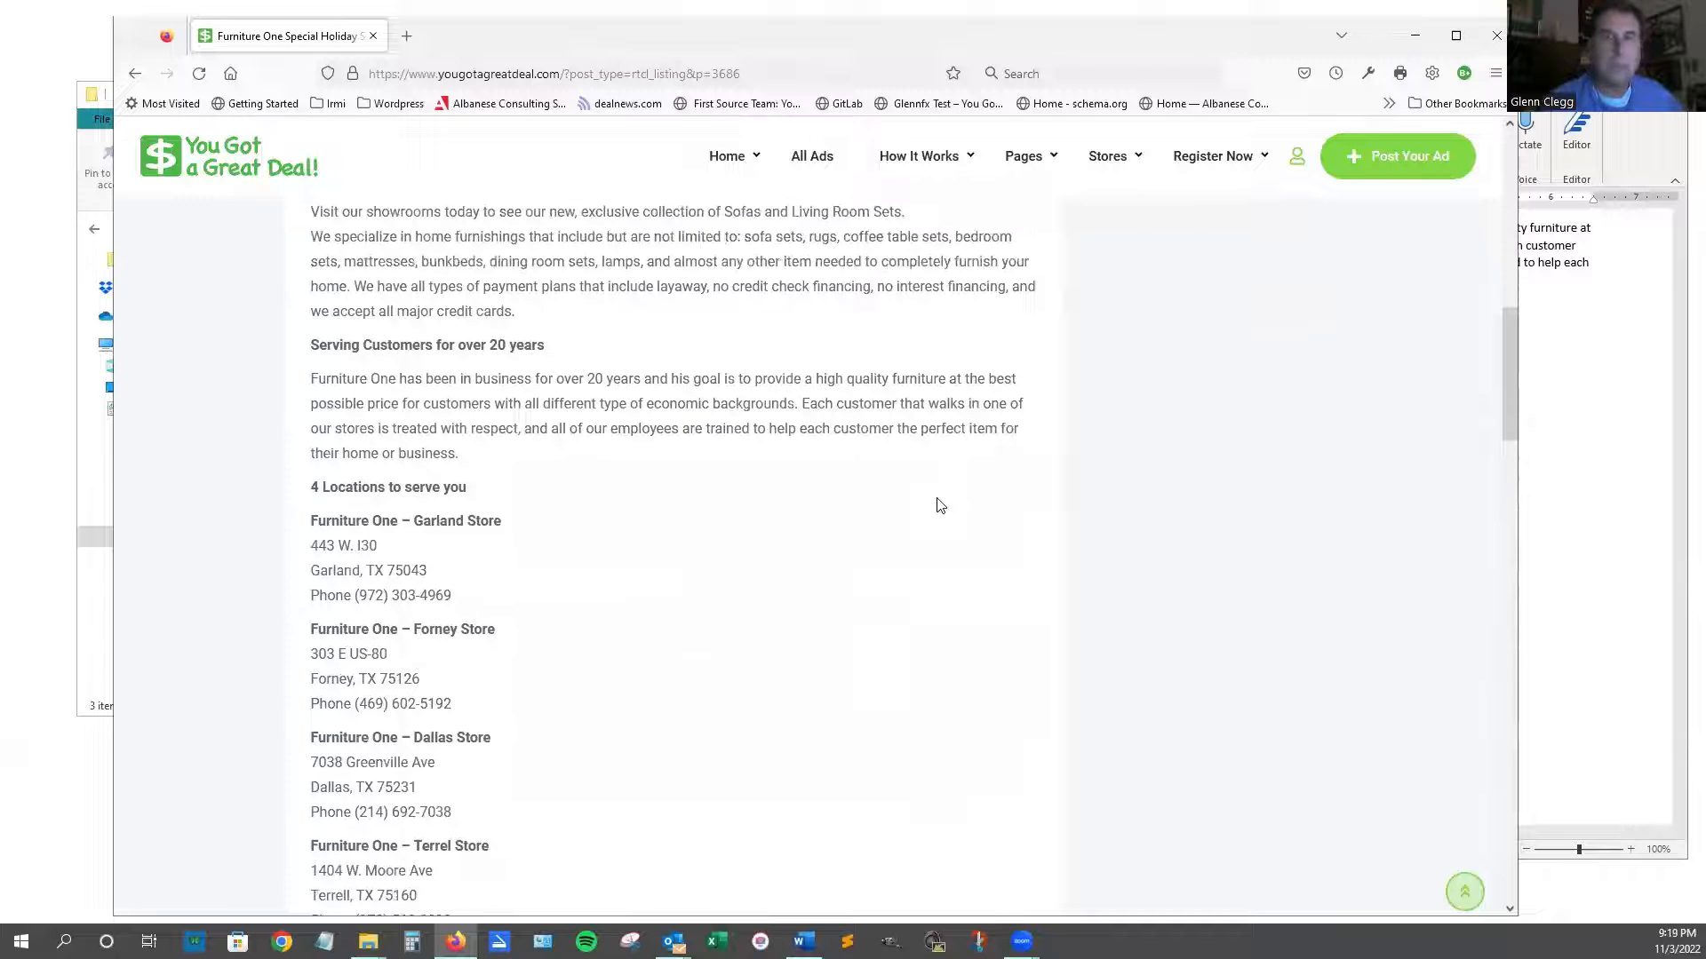
scroll(1038, 489, down, 4)
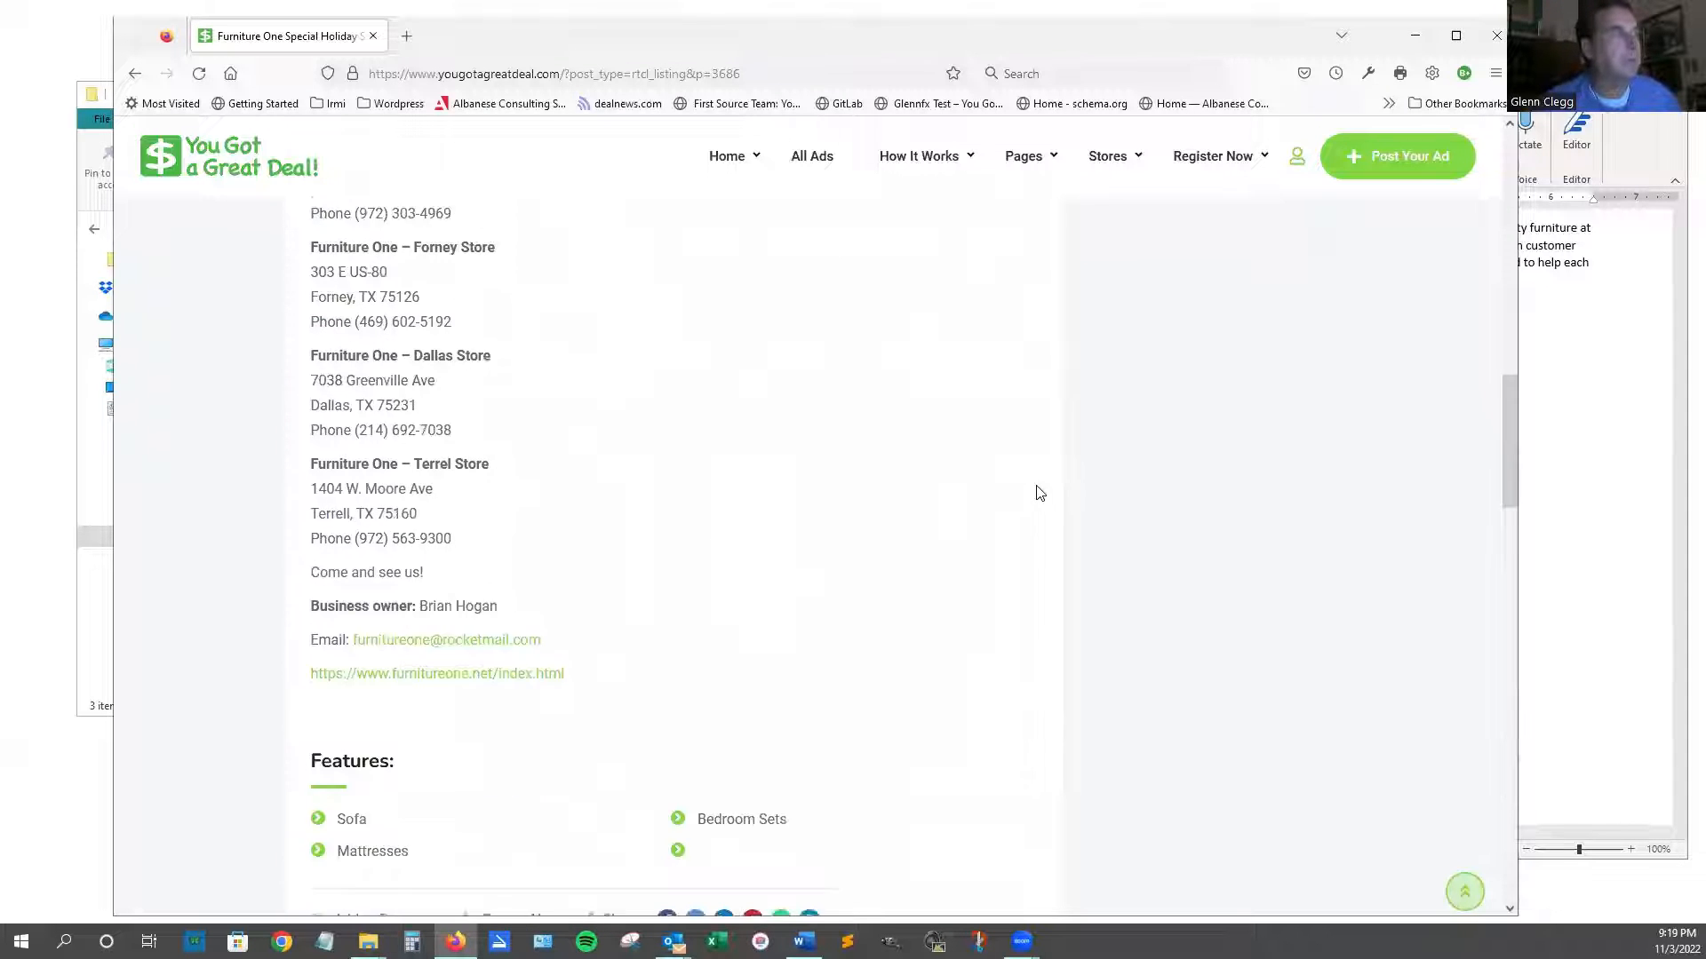
scroll(1040, 494, down, 1)
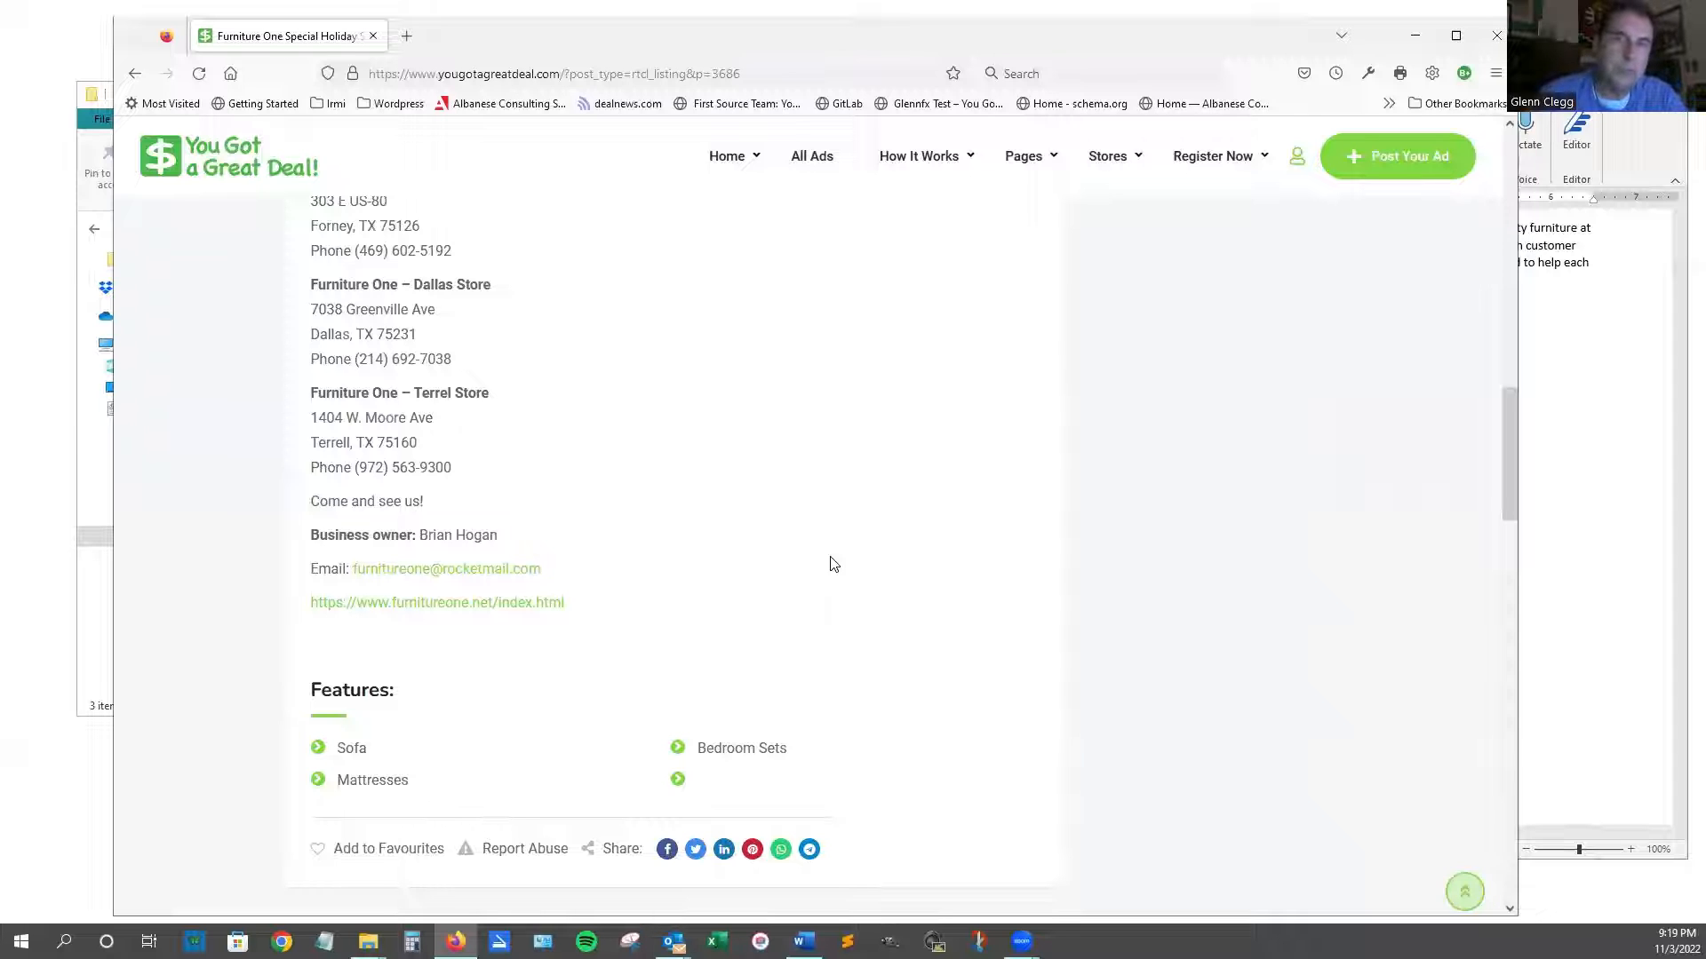
scroll(822, 577, down, 2)
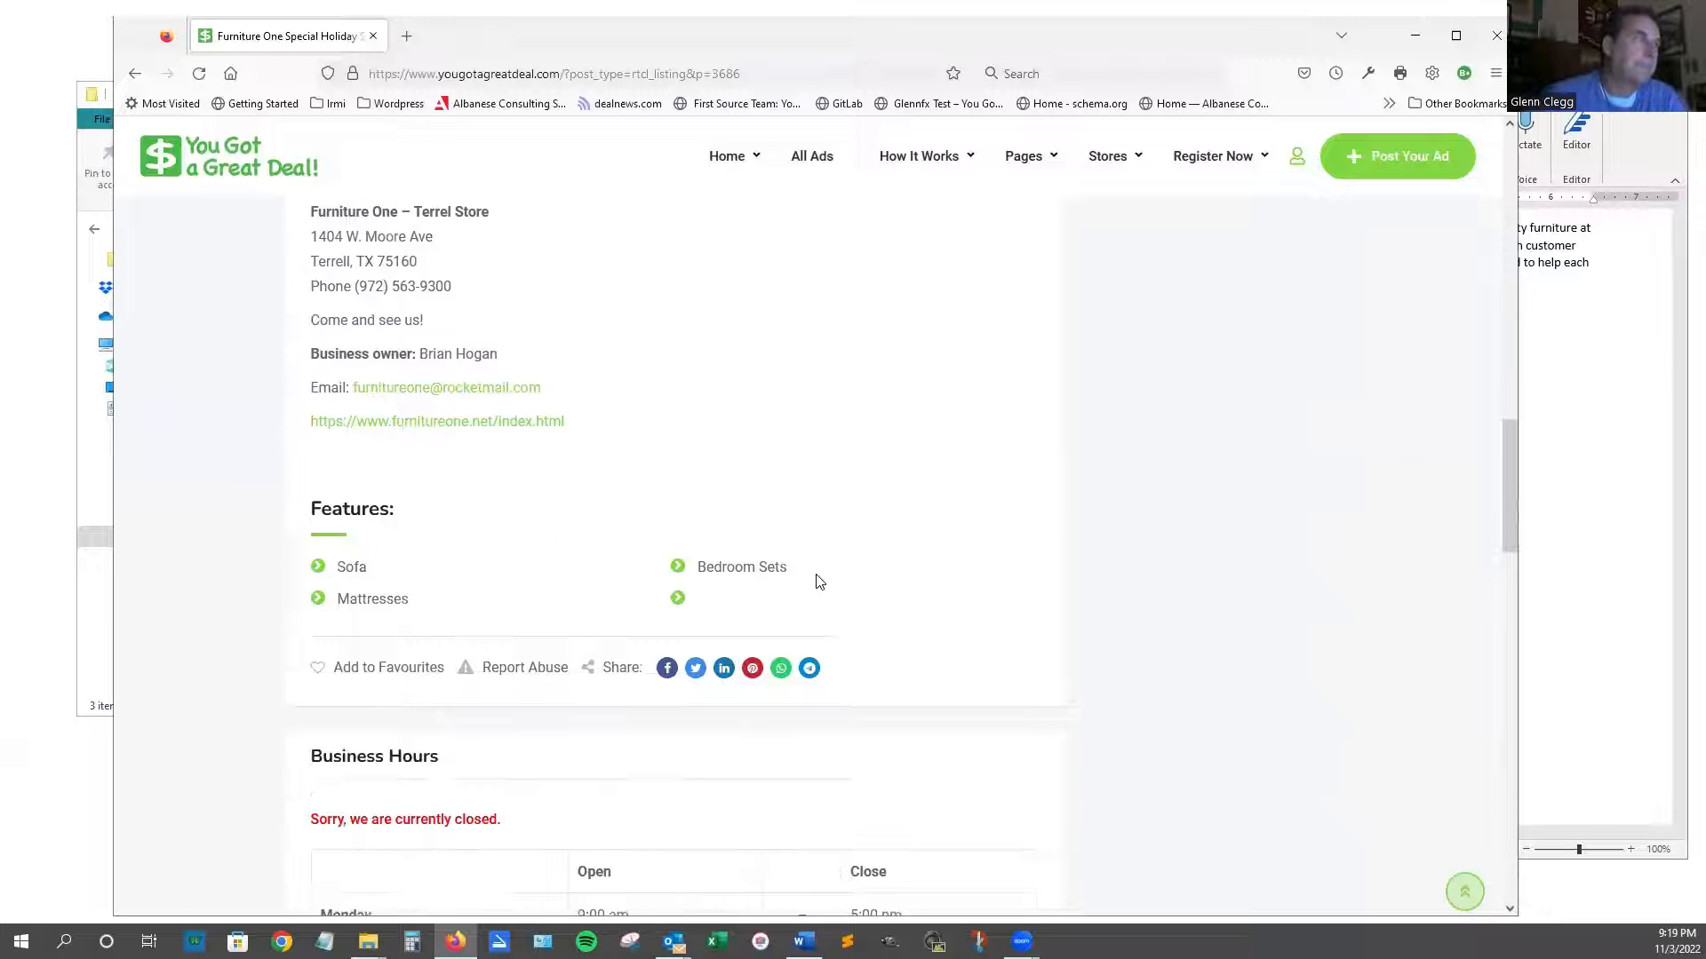
scroll(819, 579, down, 4)
Scroll down past the 9:00 am–5:00 pm hours, Garland store map and feedback form, then back up.
scroll(820, 578, down, 2)
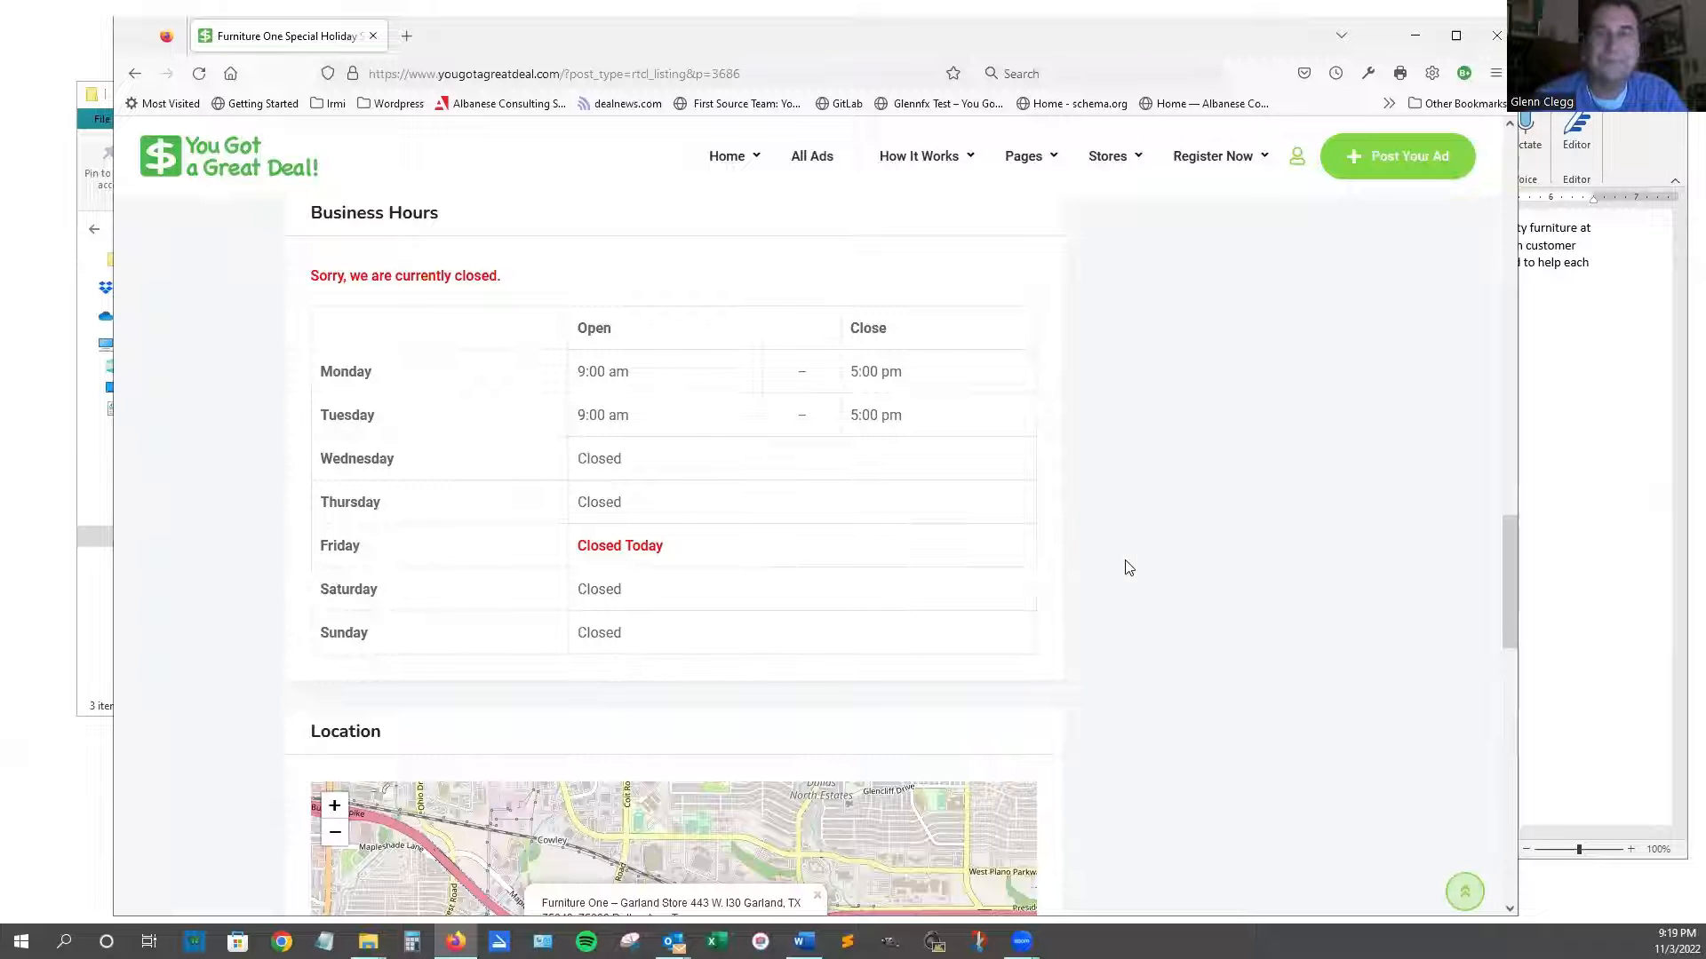
scroll(1128, 569, down, 3)
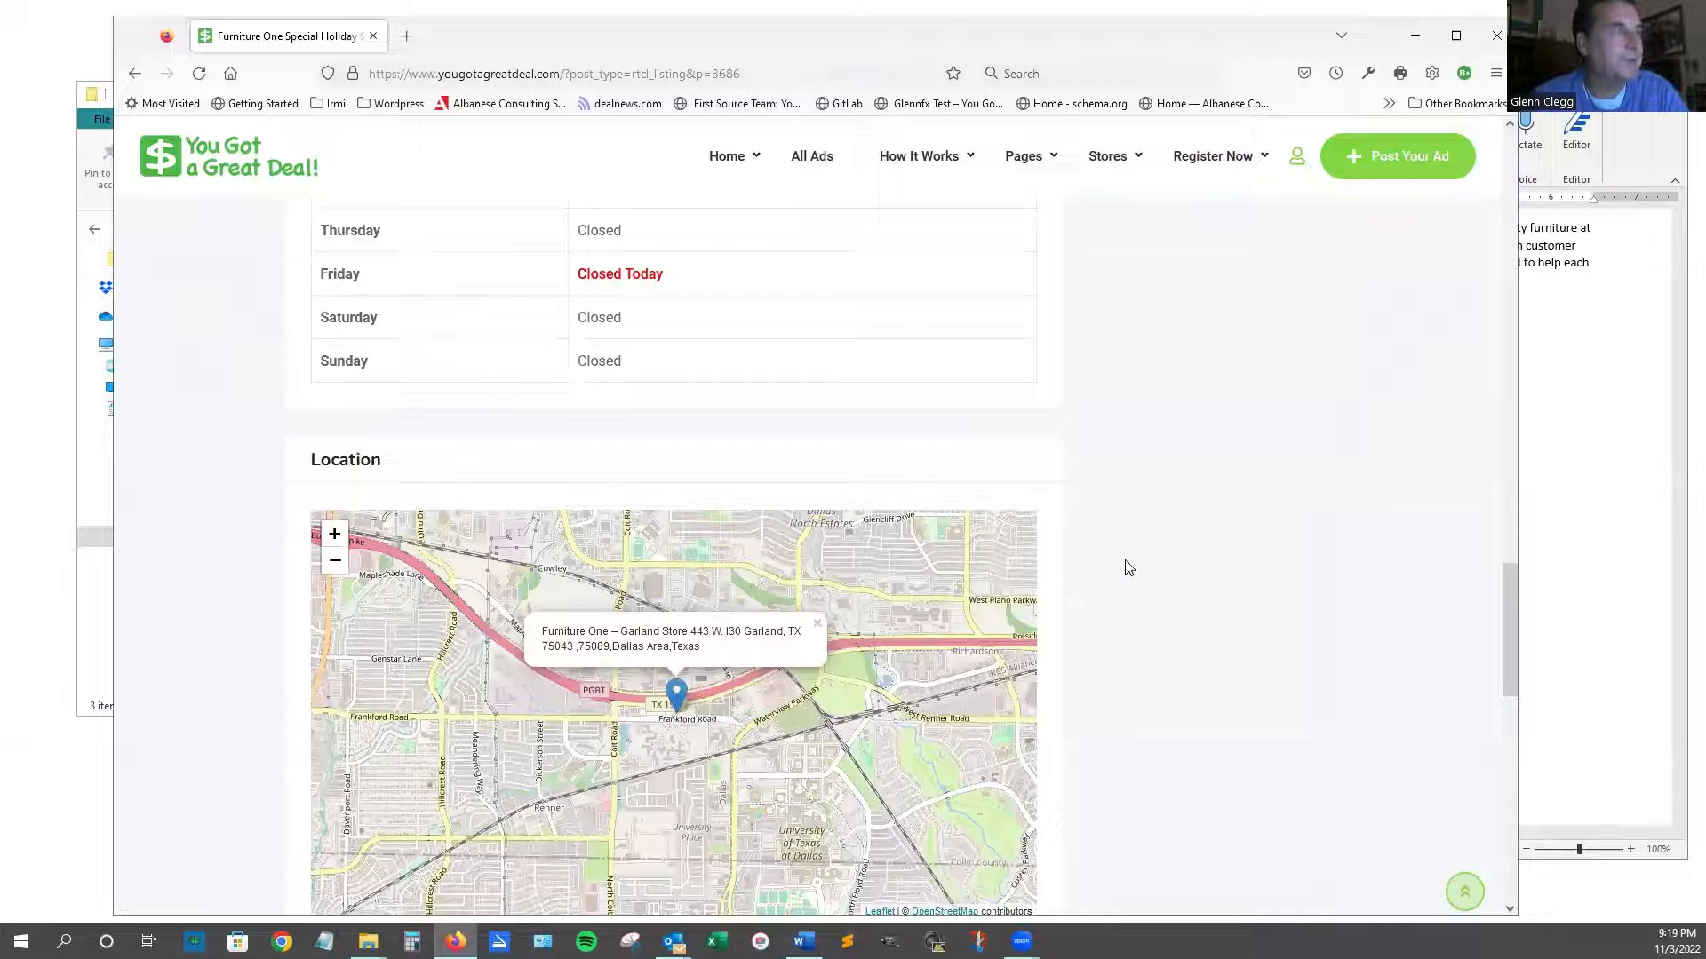
scroll(1128, 569, down, 2)
scroll(1127, 562, down, 1)
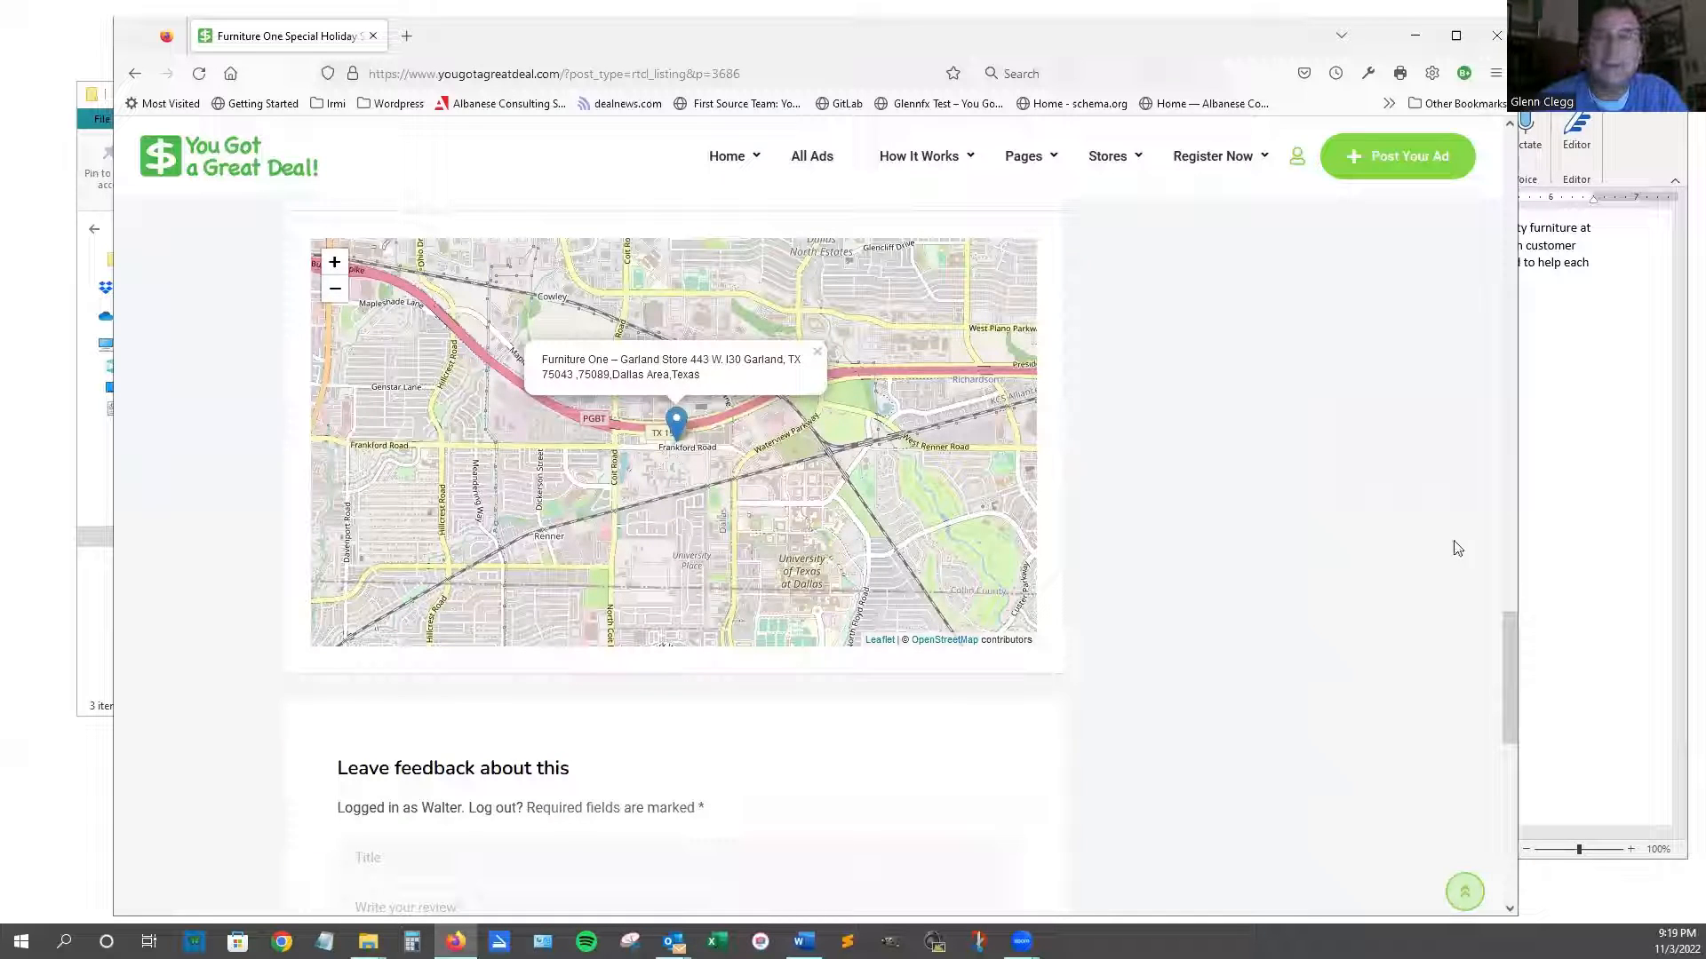
scroll(1457, 549, down, 1)
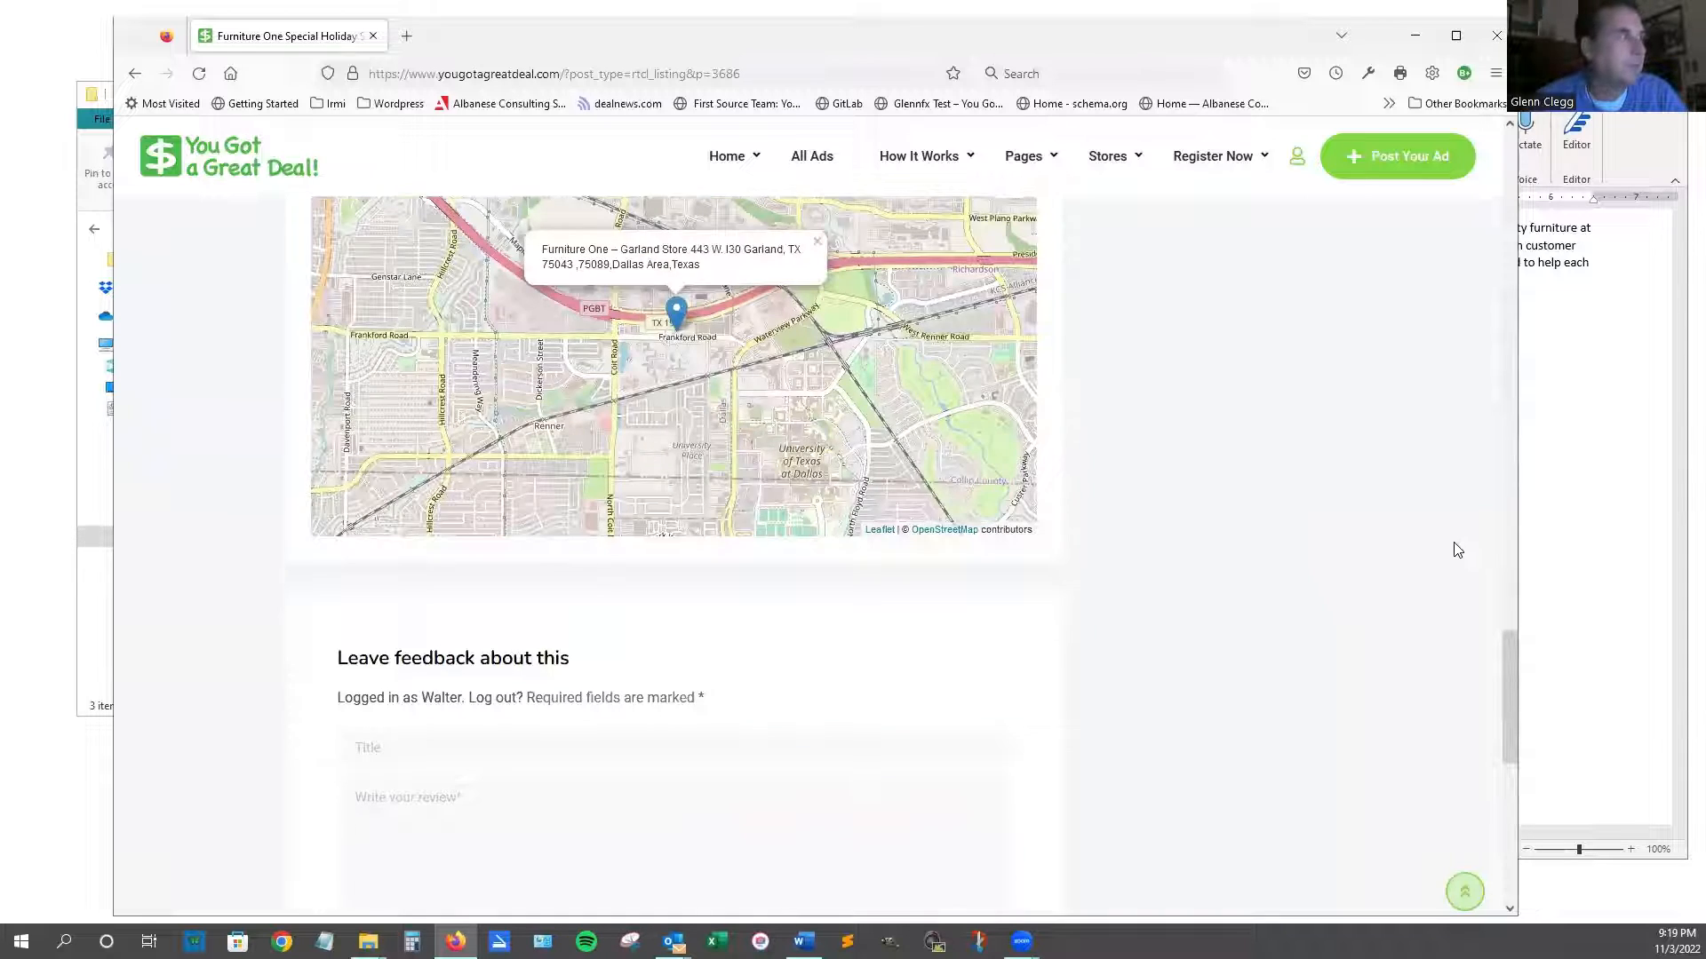
scroll(1457, 549, down, 3)
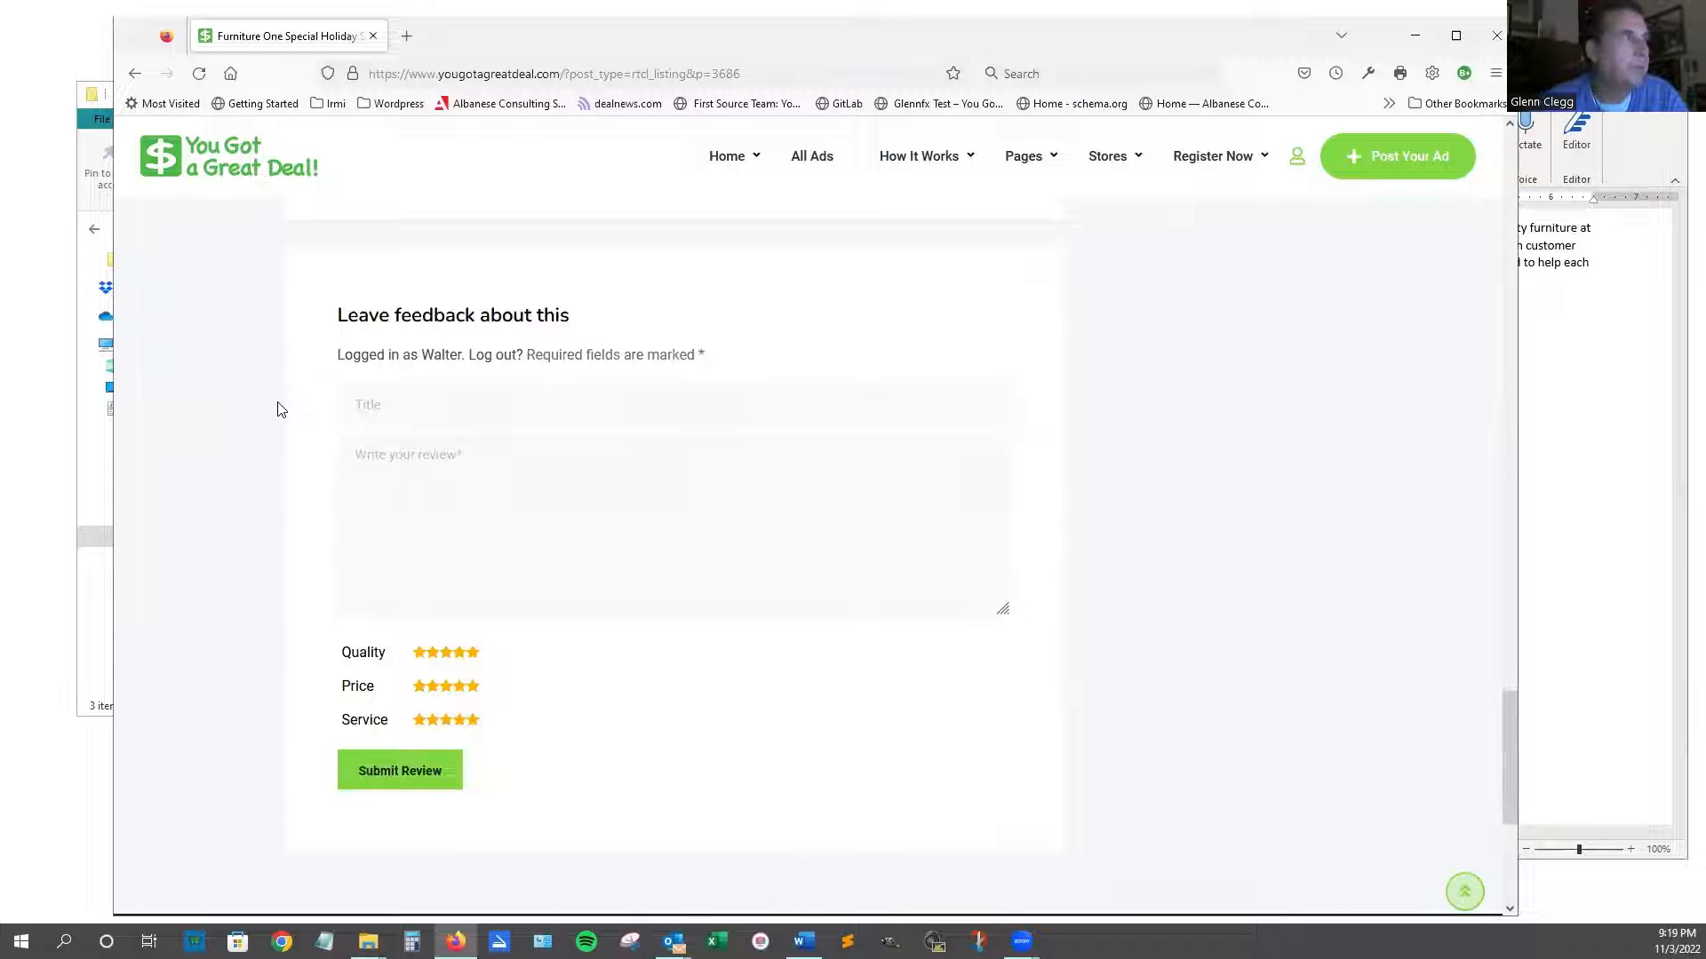
scroll(311, 418, down, 2)
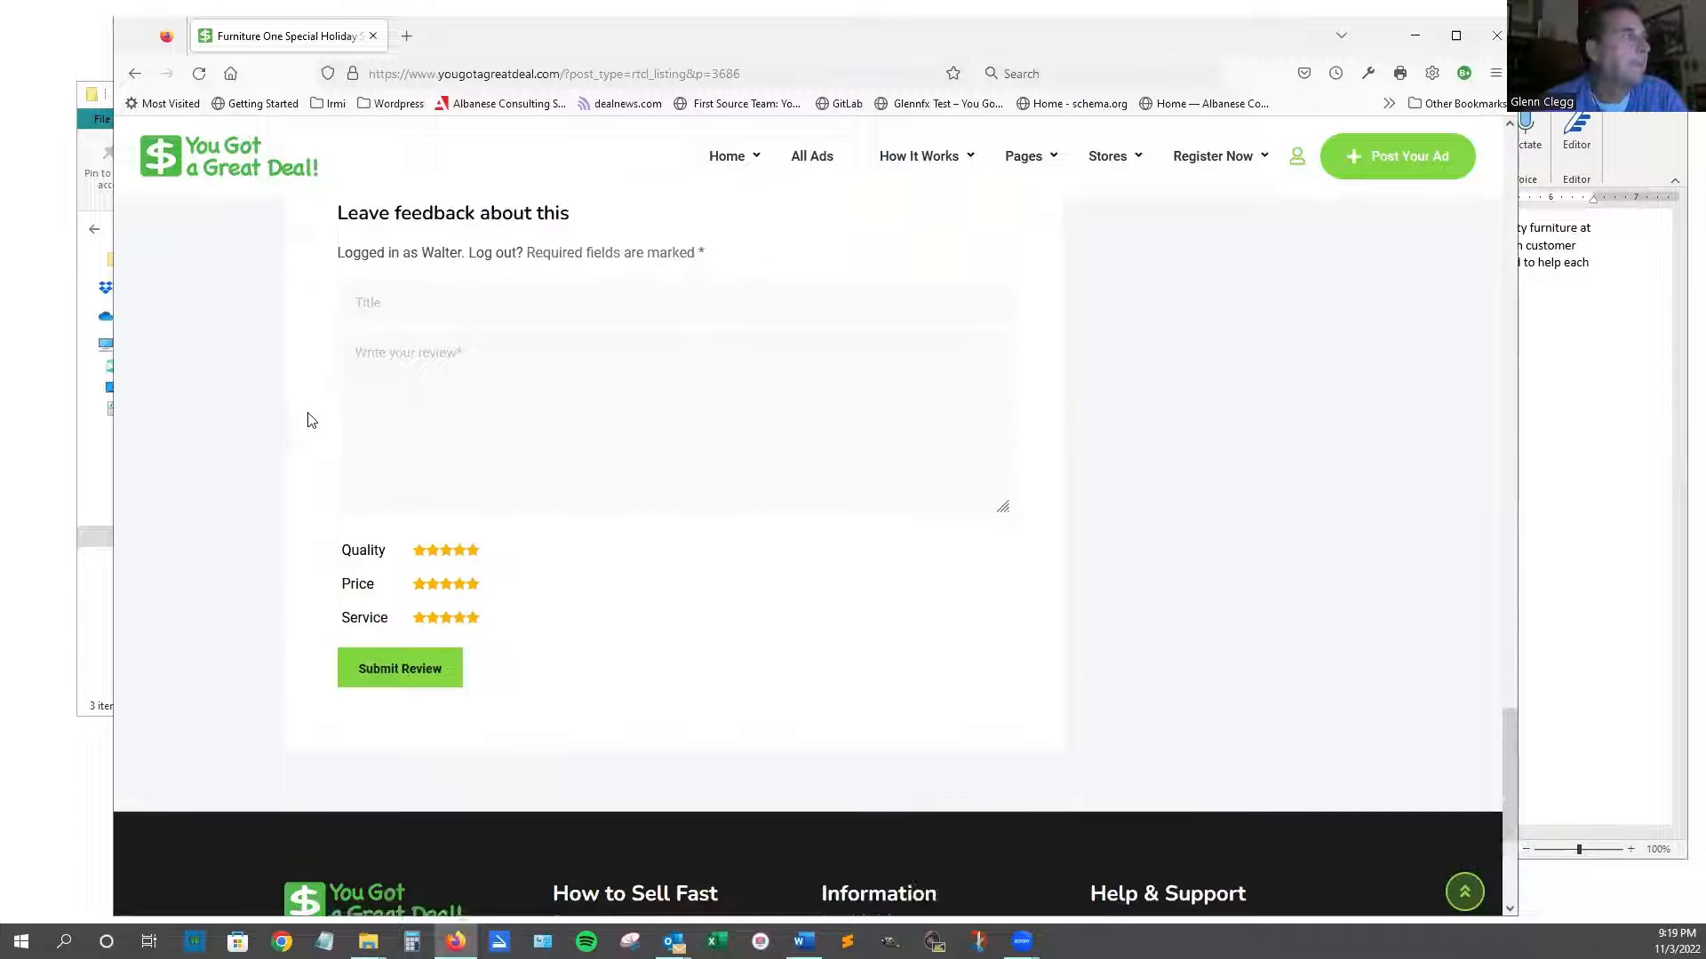
scroll(610, 556, down, 2)
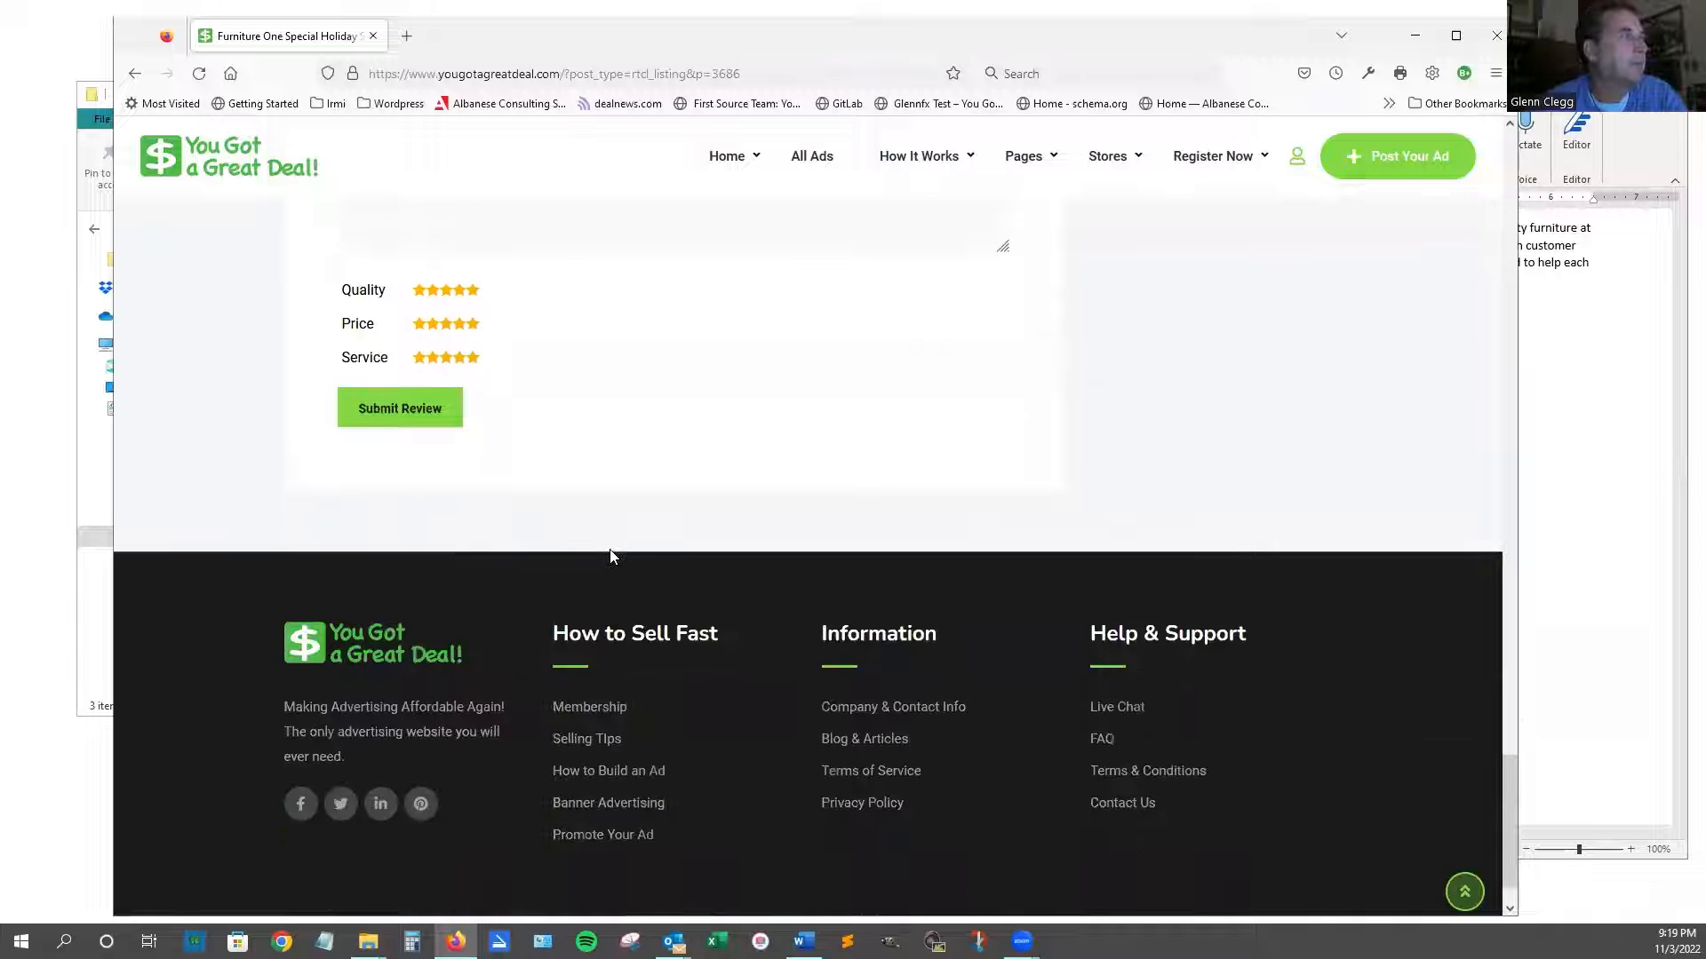
scroll(611, 549, up, 5)
scroll(612, 549, up, 2)
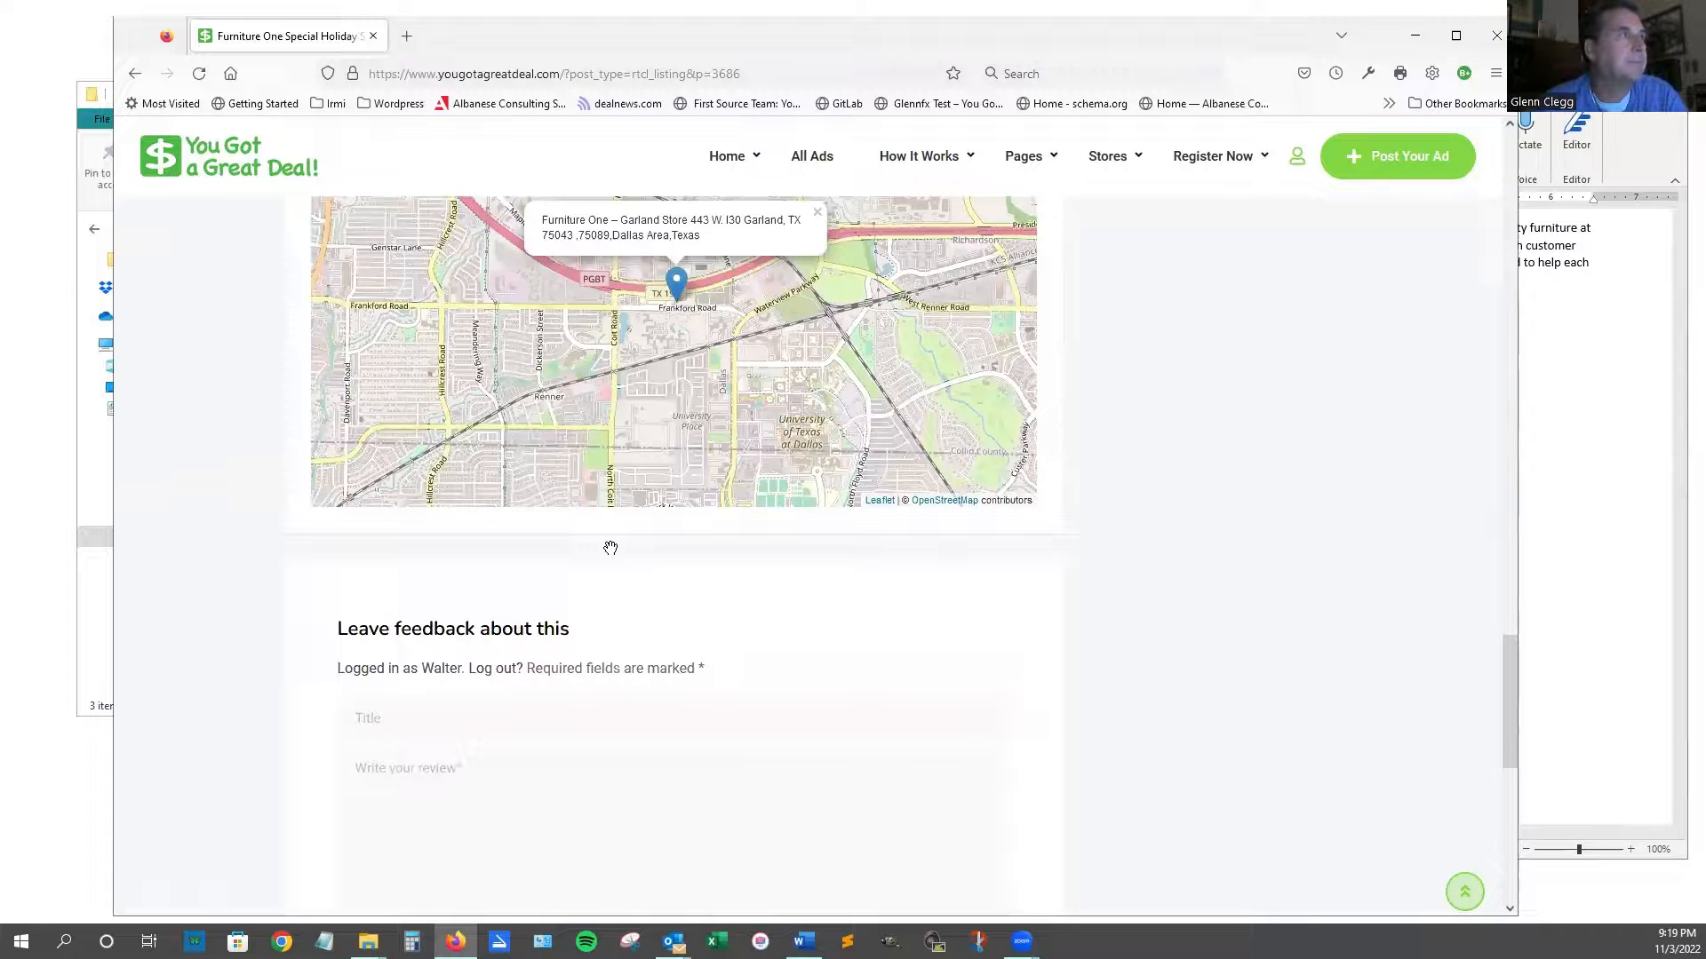
scroll(1153, 483, up, 15)
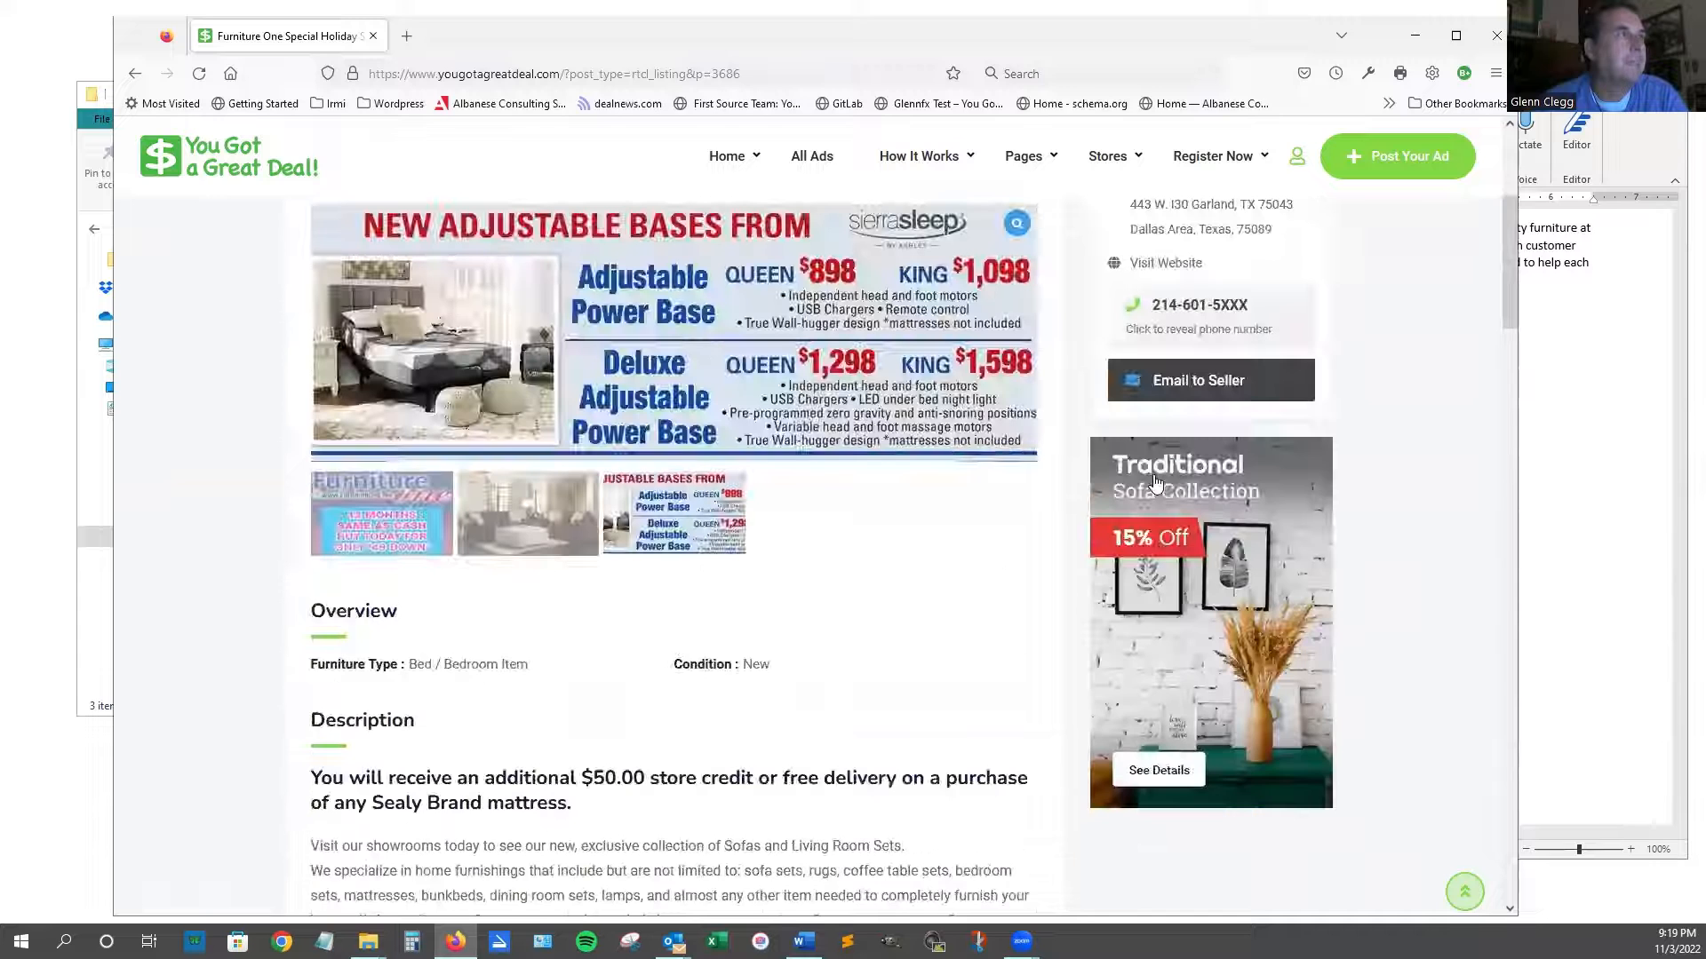
Scroll through the listing description covering all four store locations, Garland through Terrell.
scroll(1153, 483, up, 4)
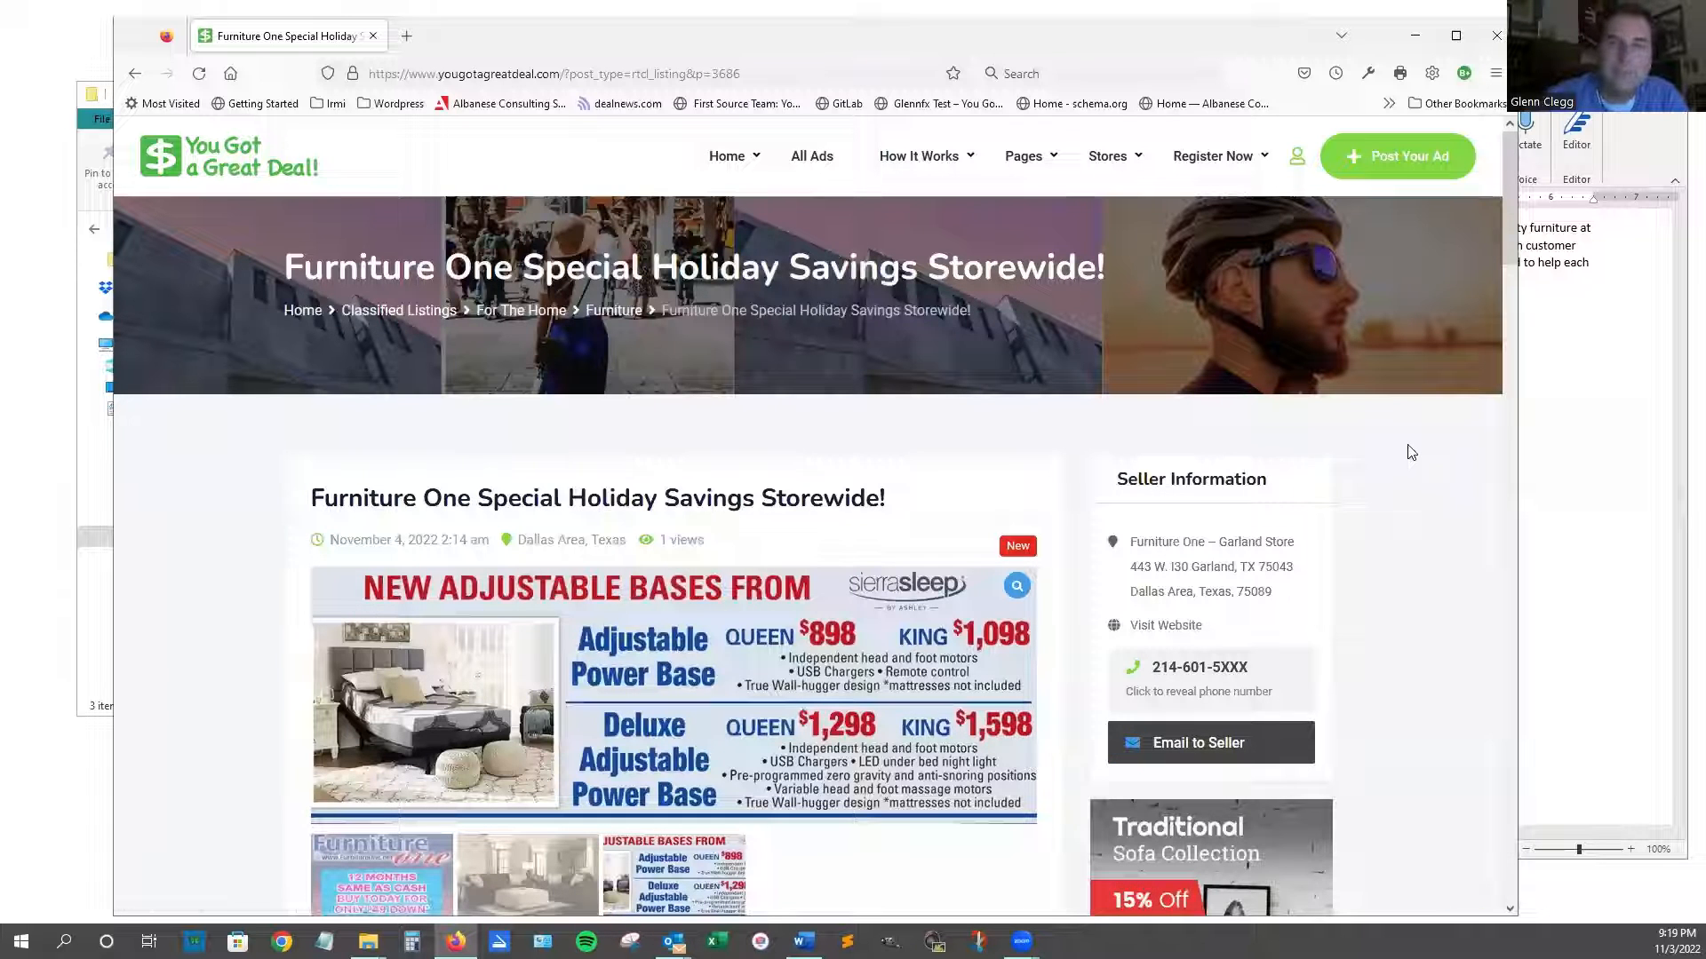
scroll(1368, 495, down, 3)
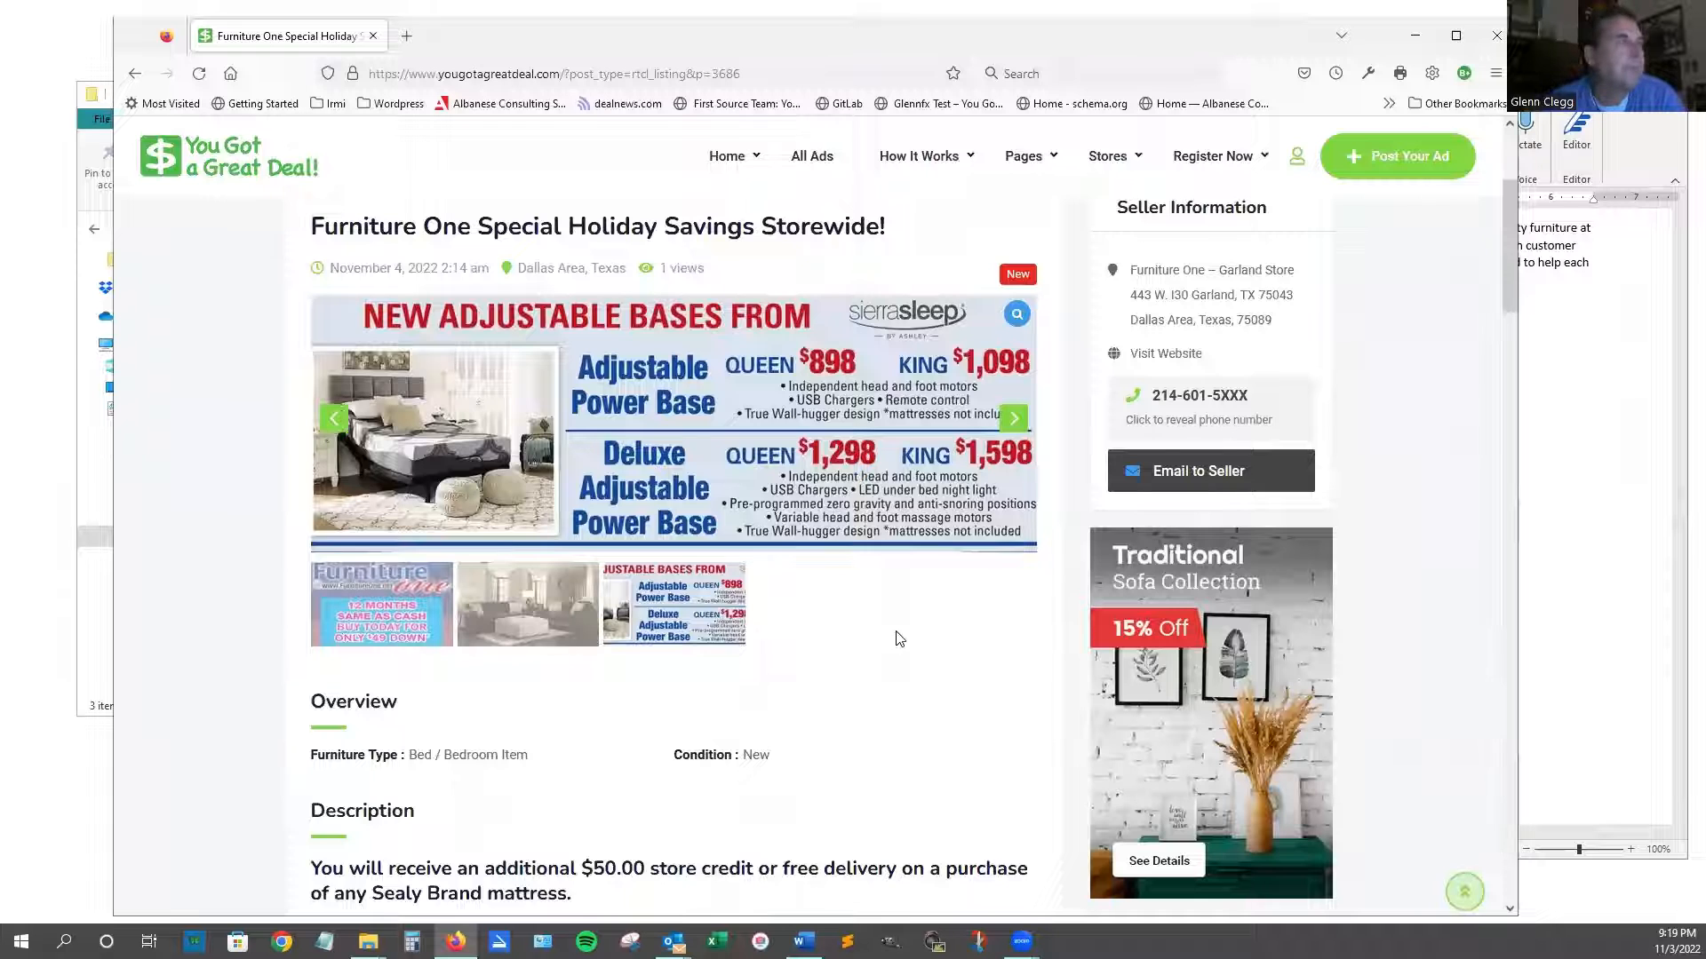
scroll(904, 639, down, 2)
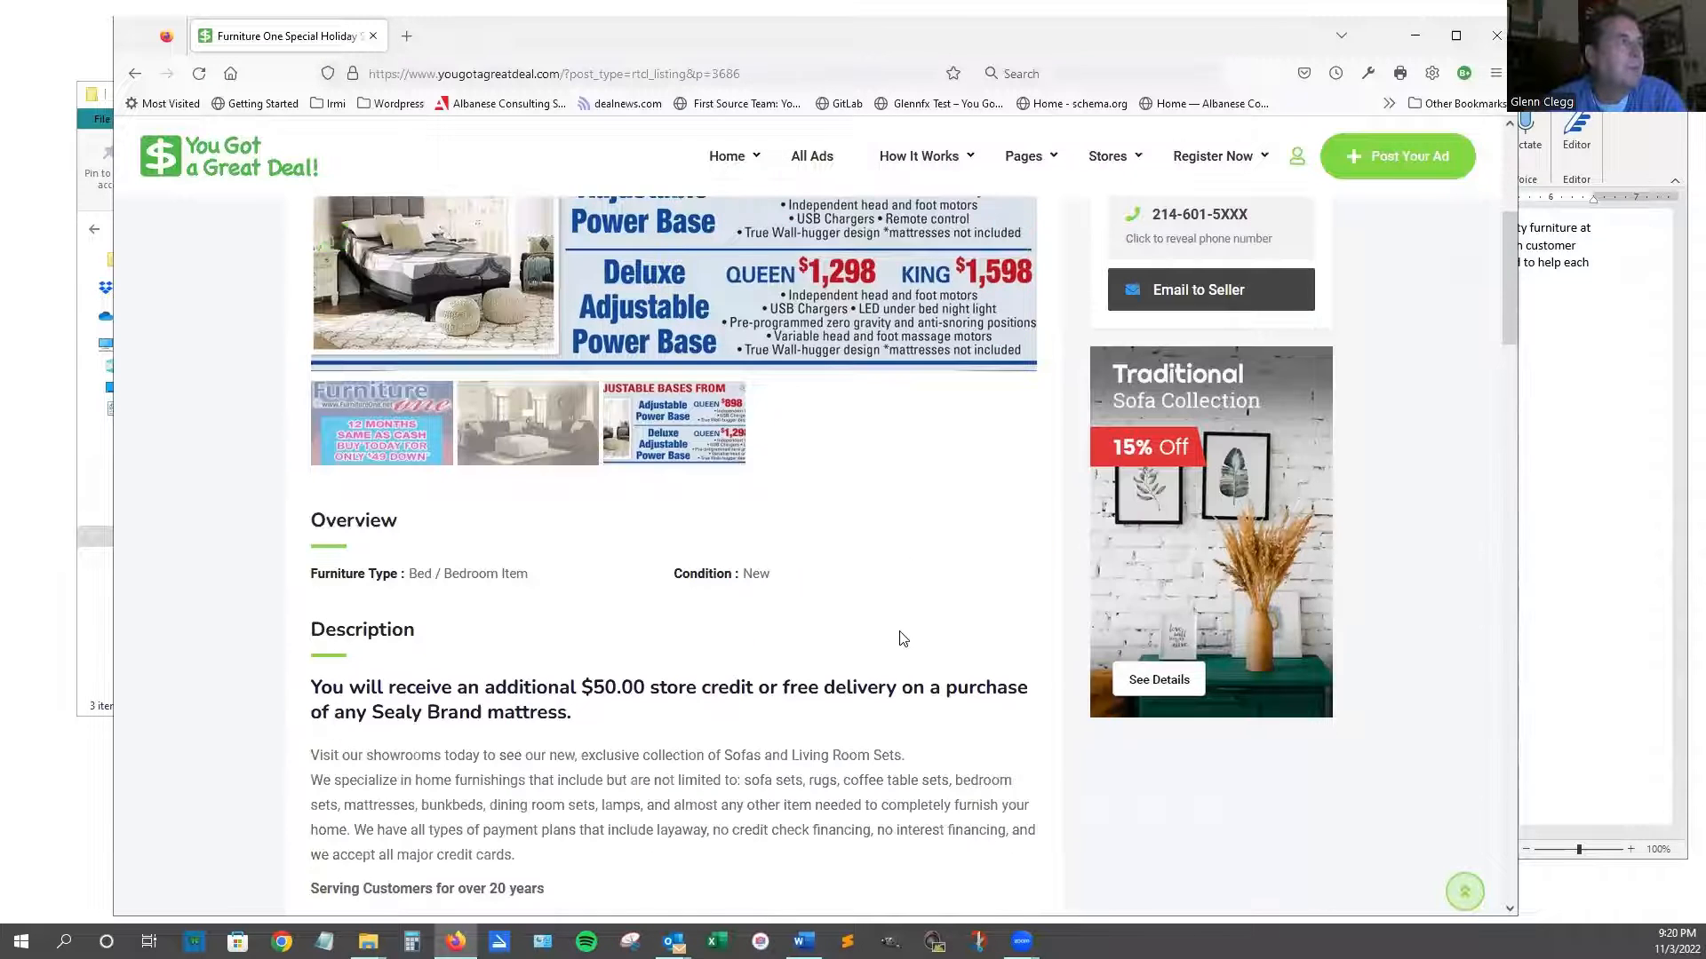
scroll(903, 639, down, 3)
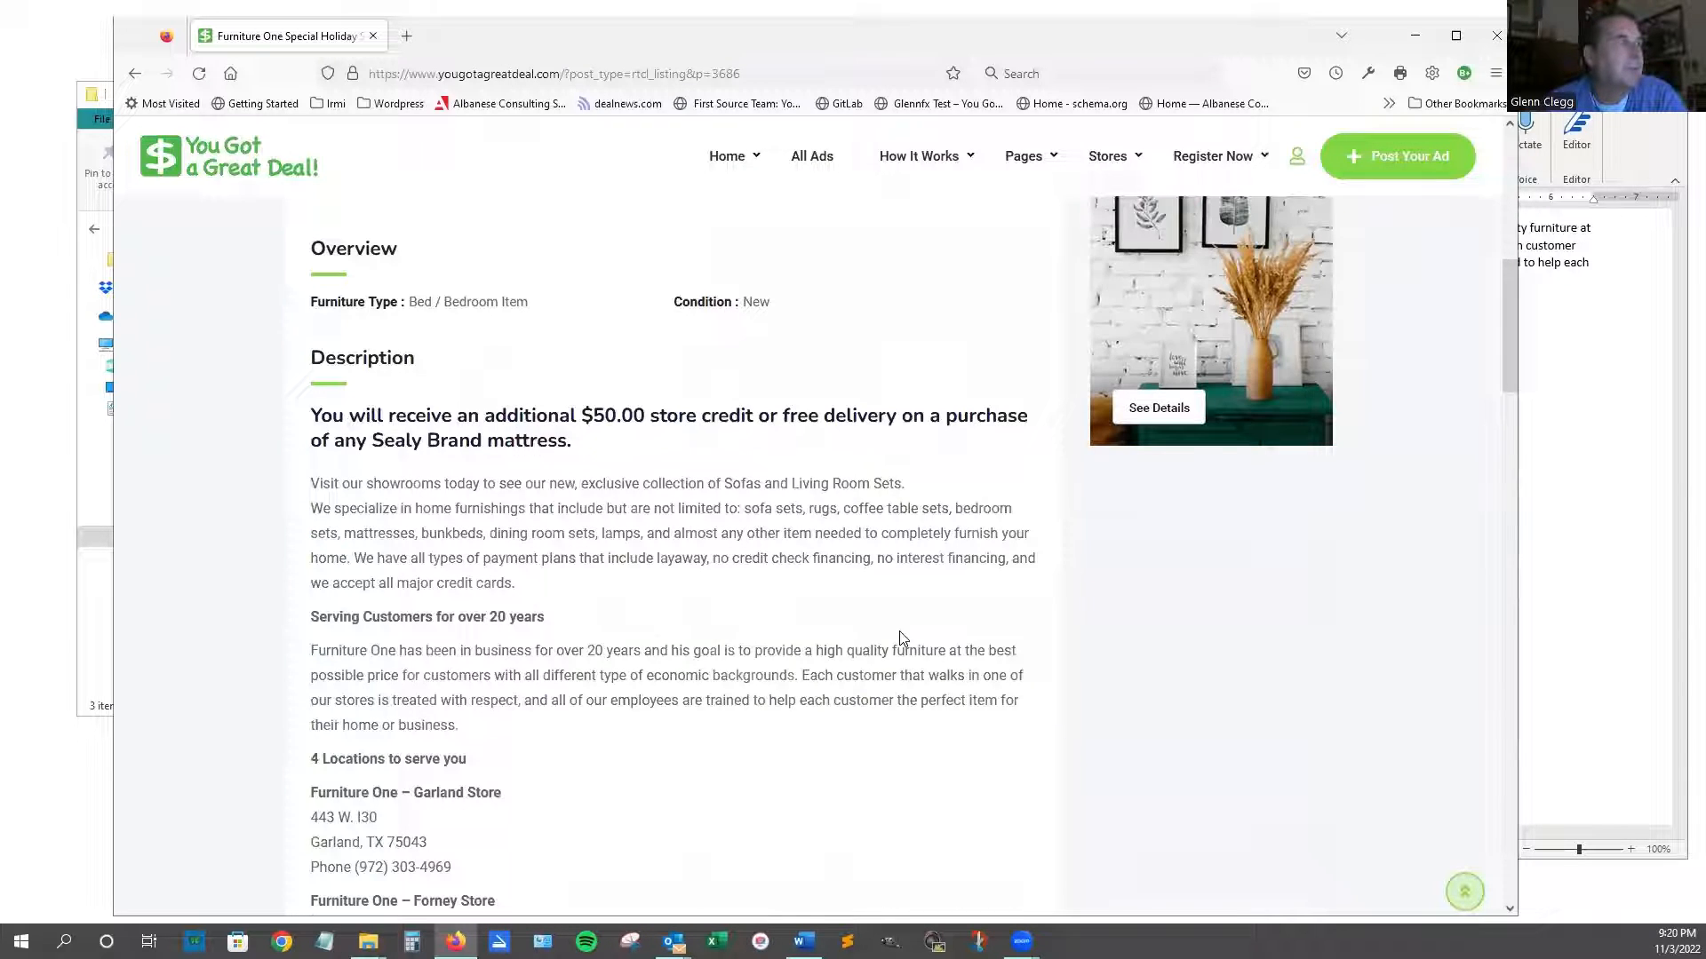
scroll(902, 638, down, 2)
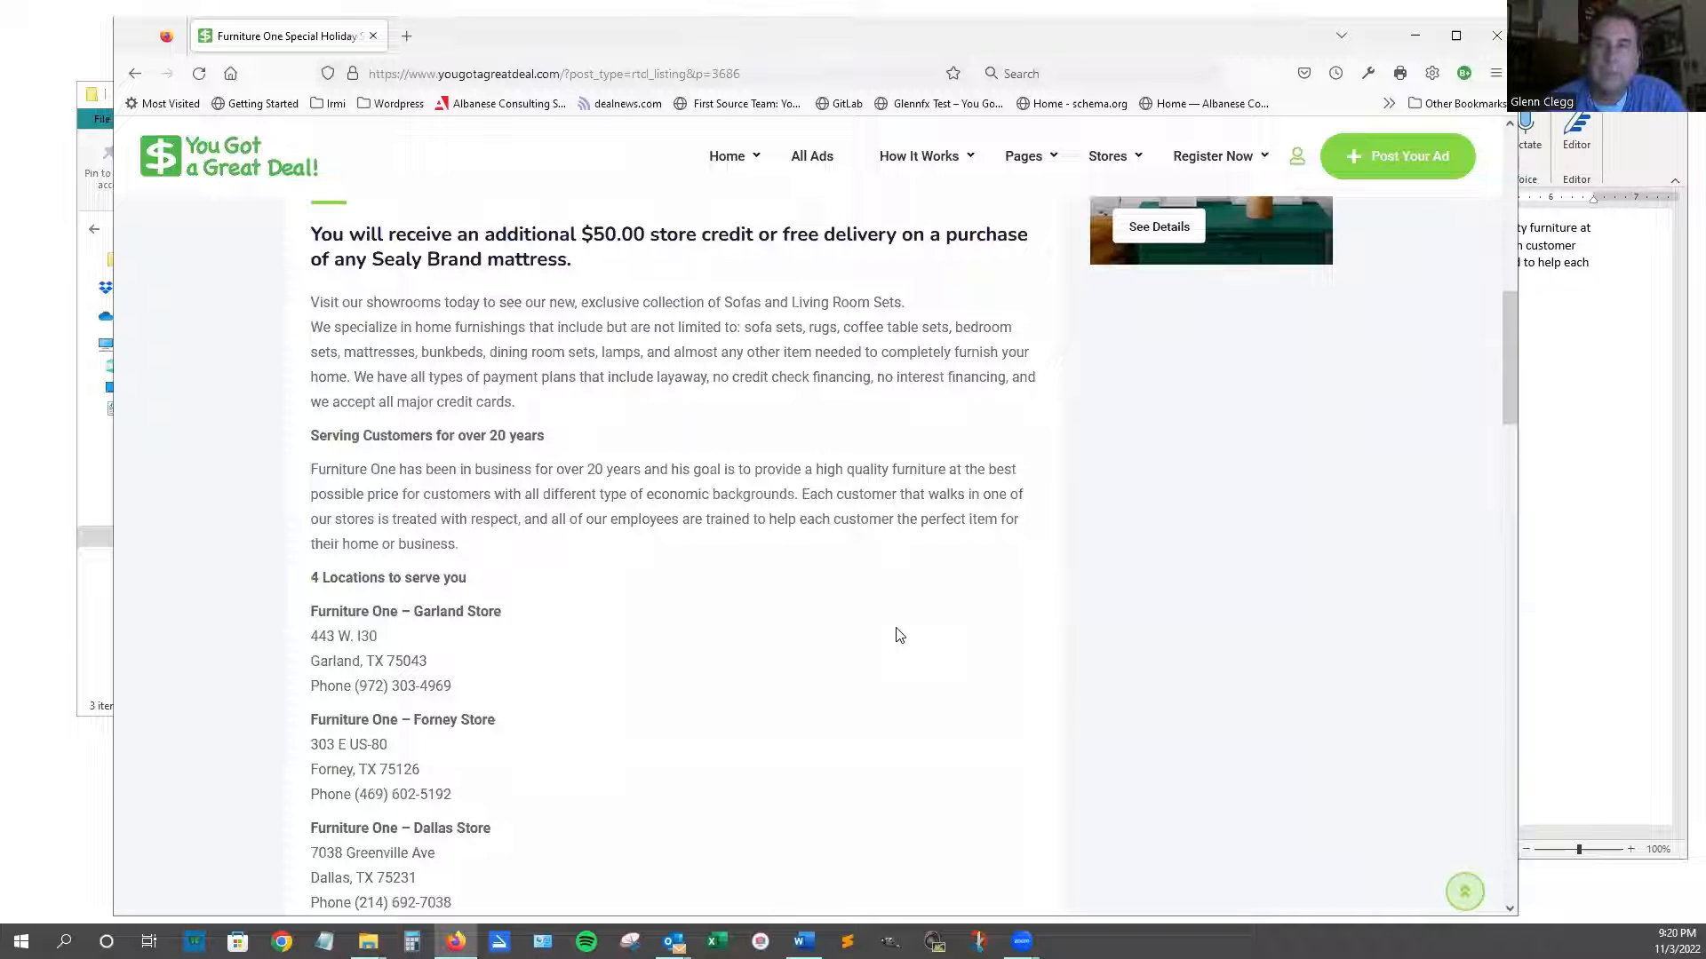
scroll(893, 631, down, 3)
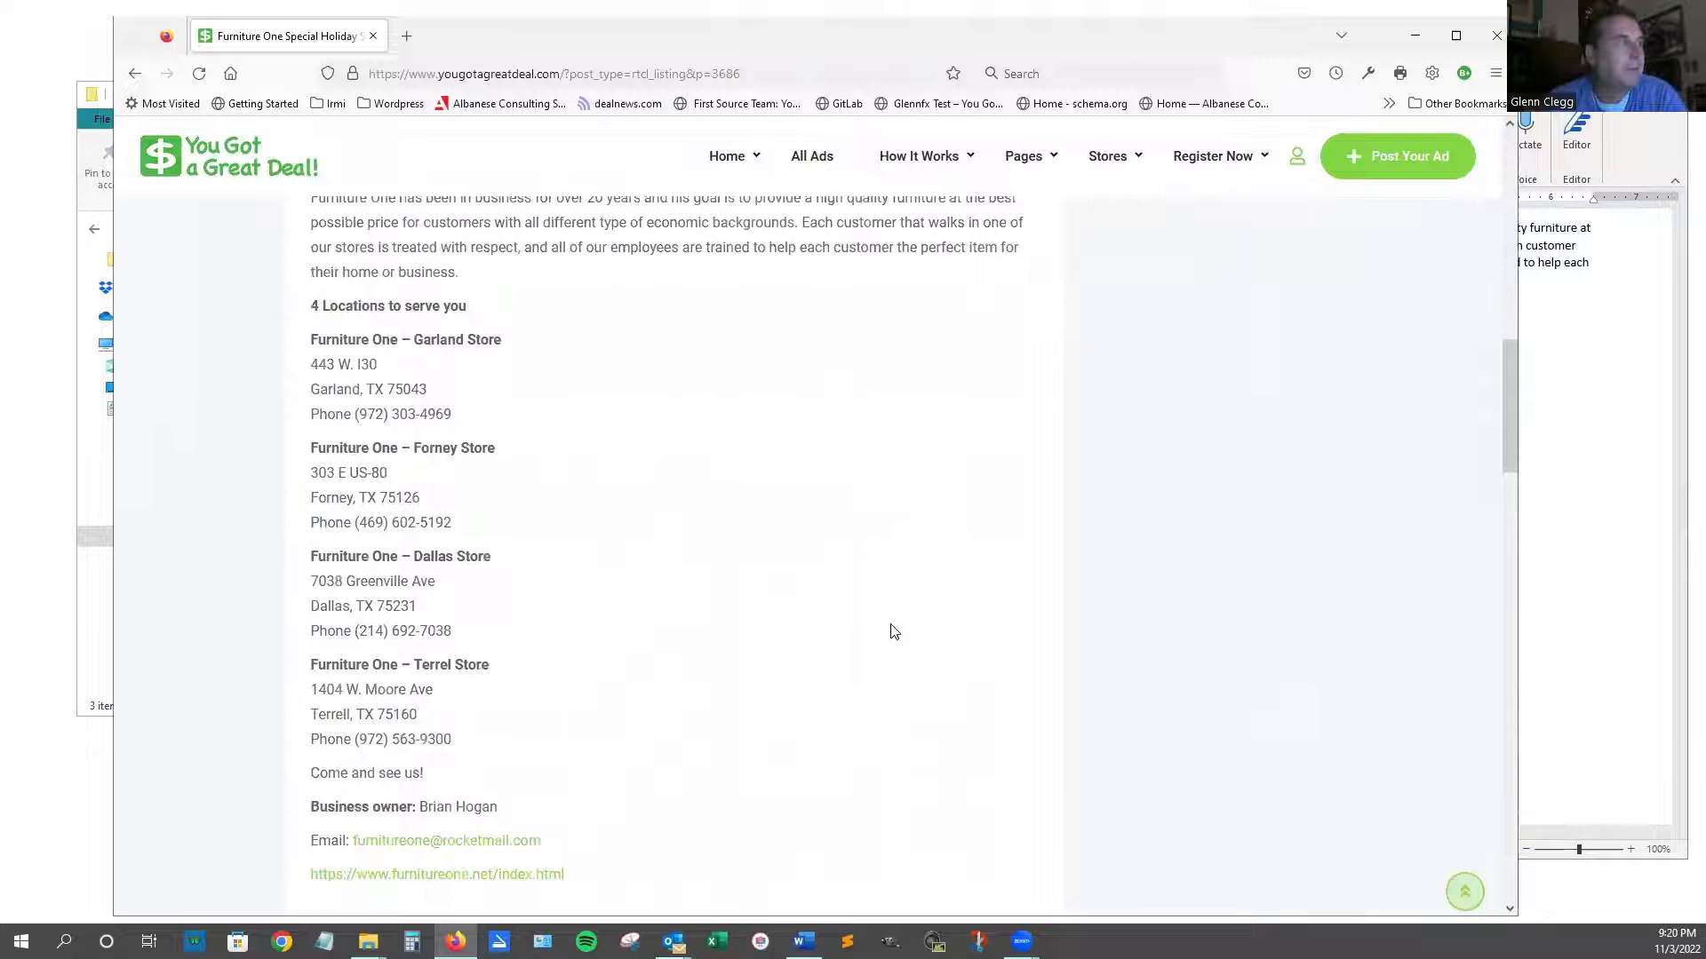